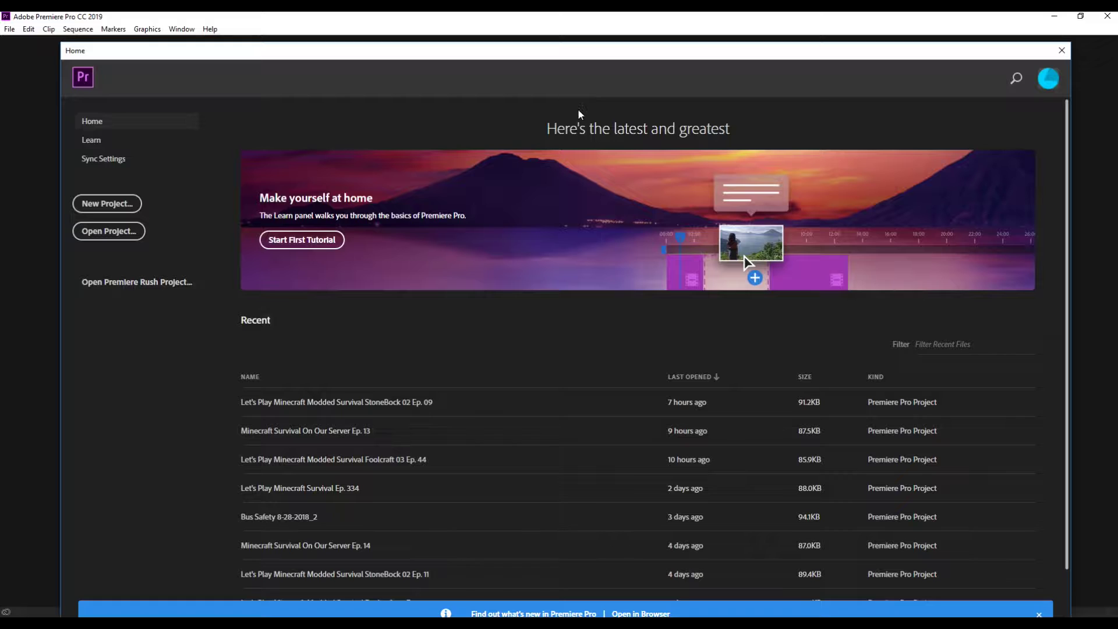
Start a new project, choose the Desktop\New Videos location, and open the folder browser.
click(111, 205)
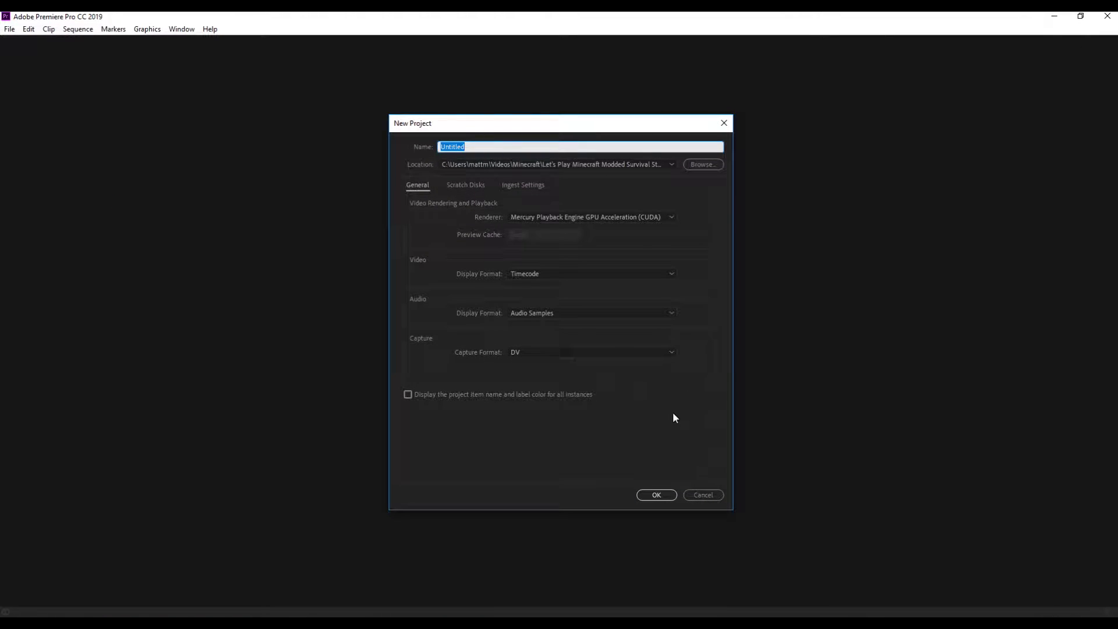
click(647, 163)
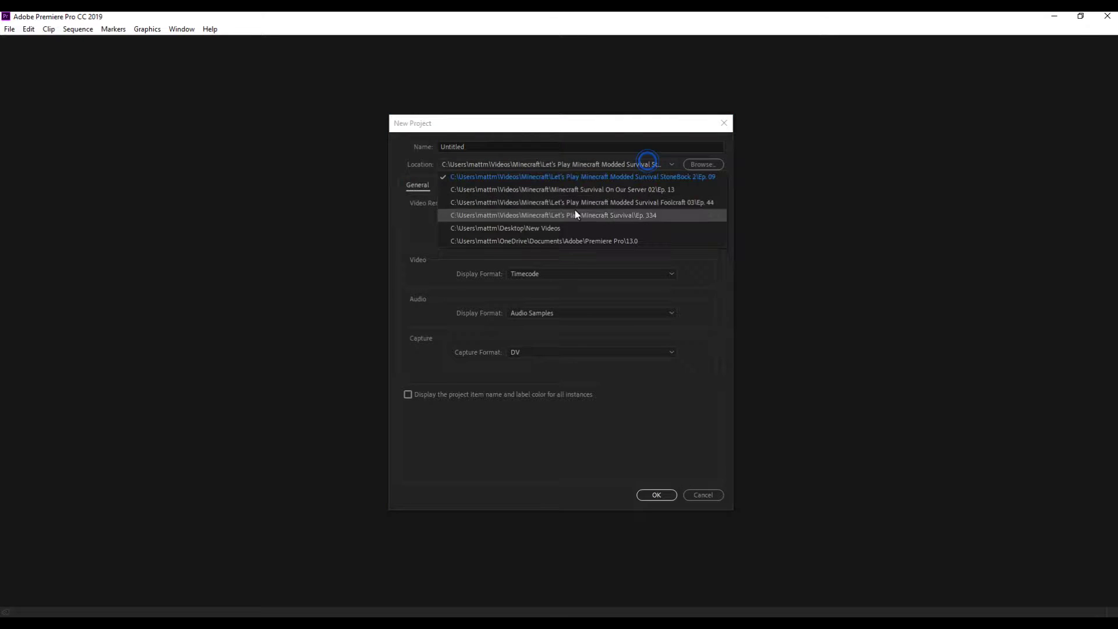
click(536, 228)
click(702, 165)
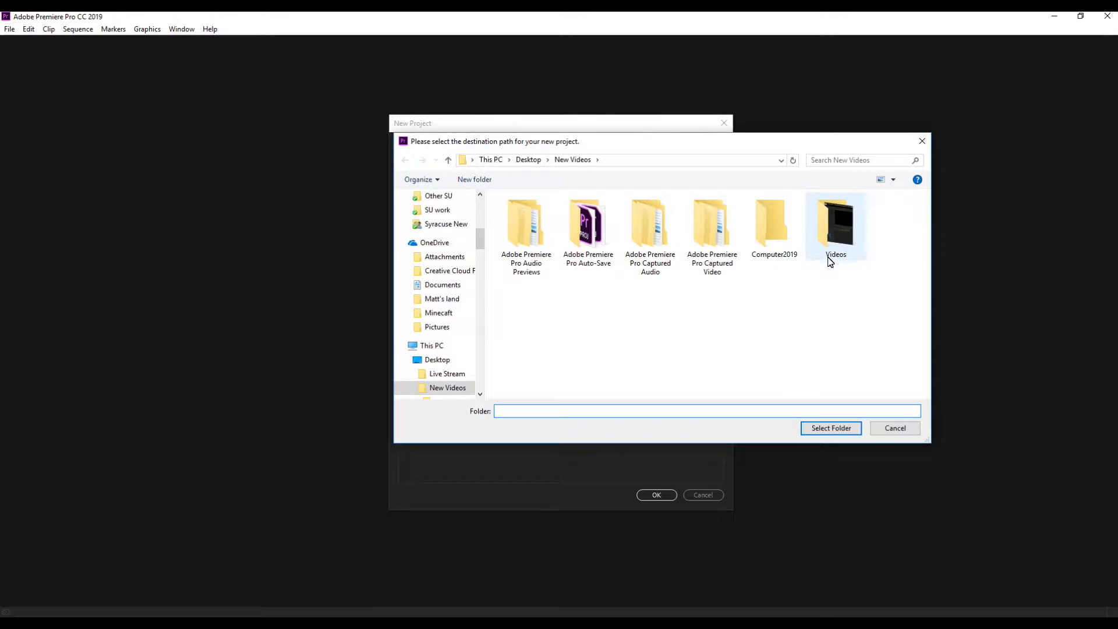
Navigate the folder browser to This PC > Videos > New Minecraft.
double_click(838, 220)
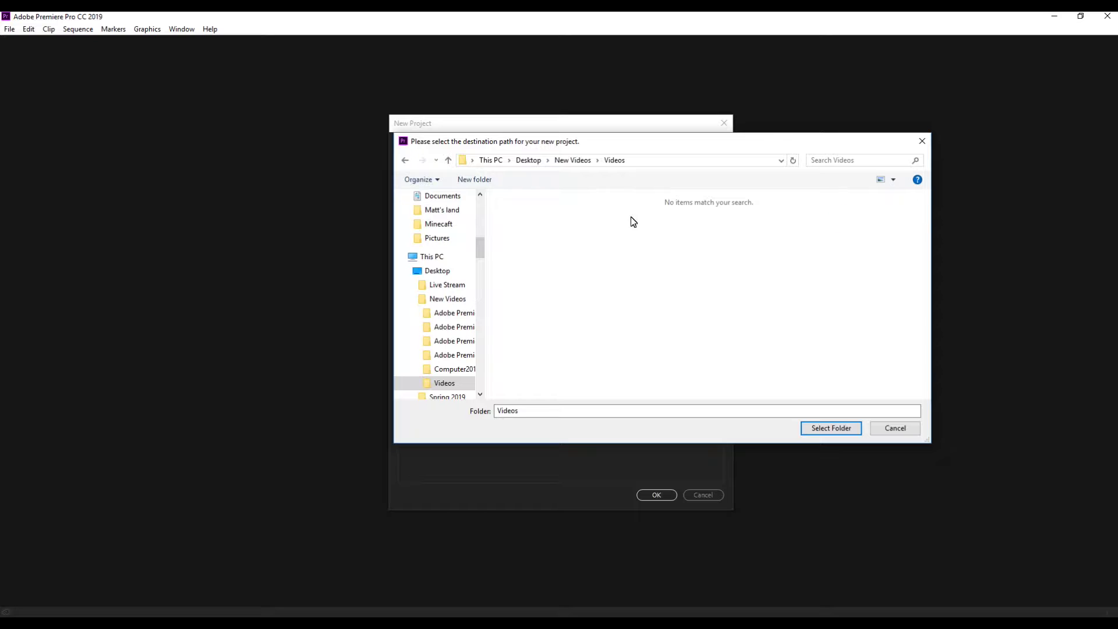
click(484, 161)
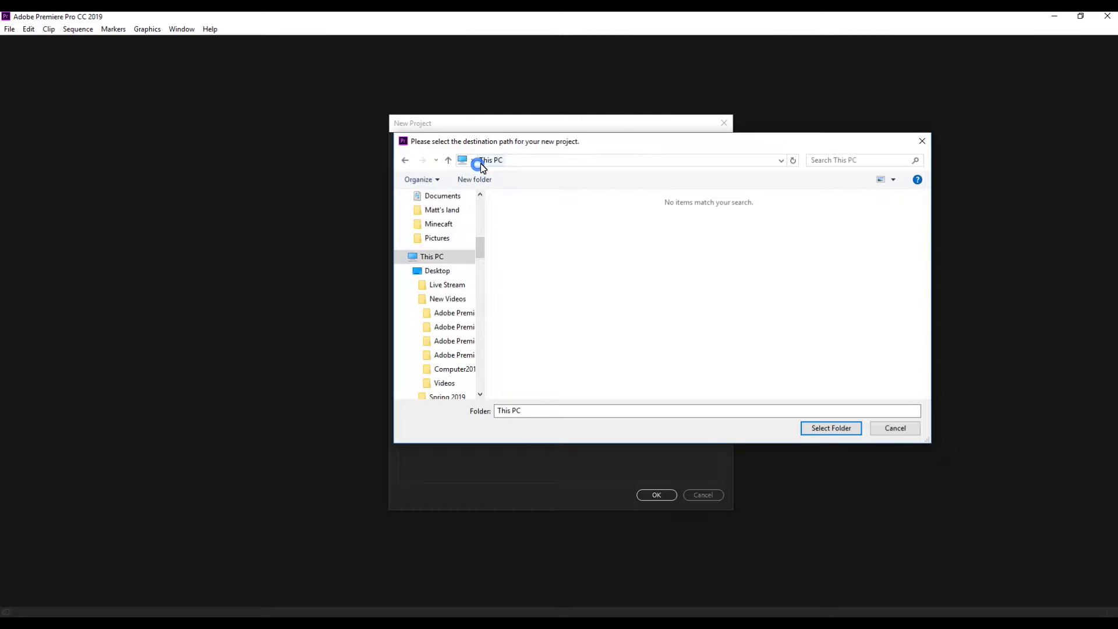
click(515, 329)
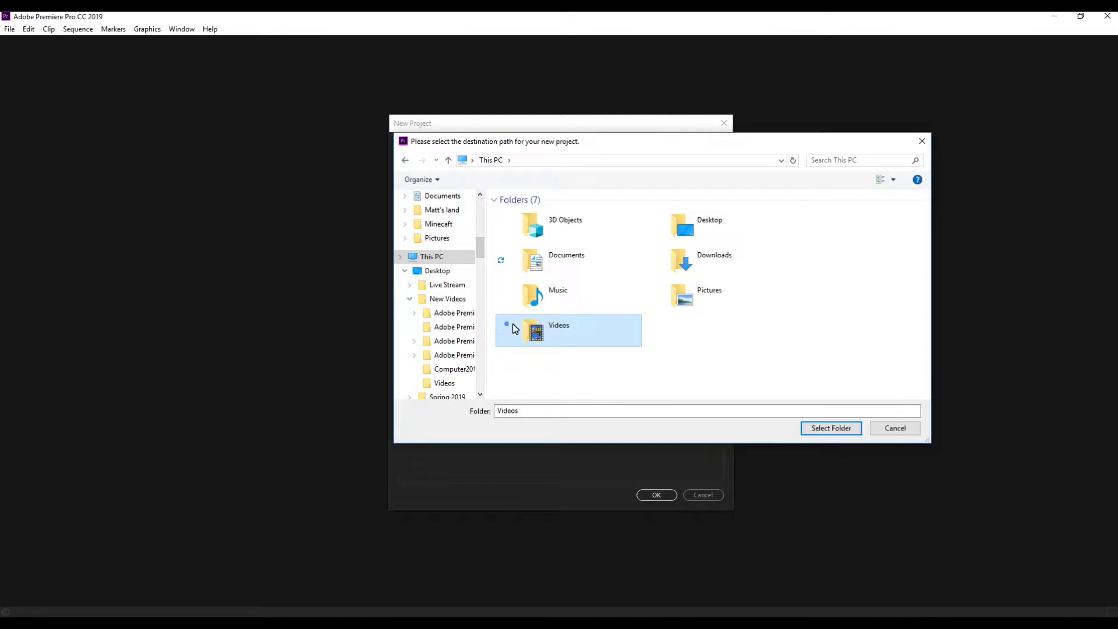
double_click(547, 328)
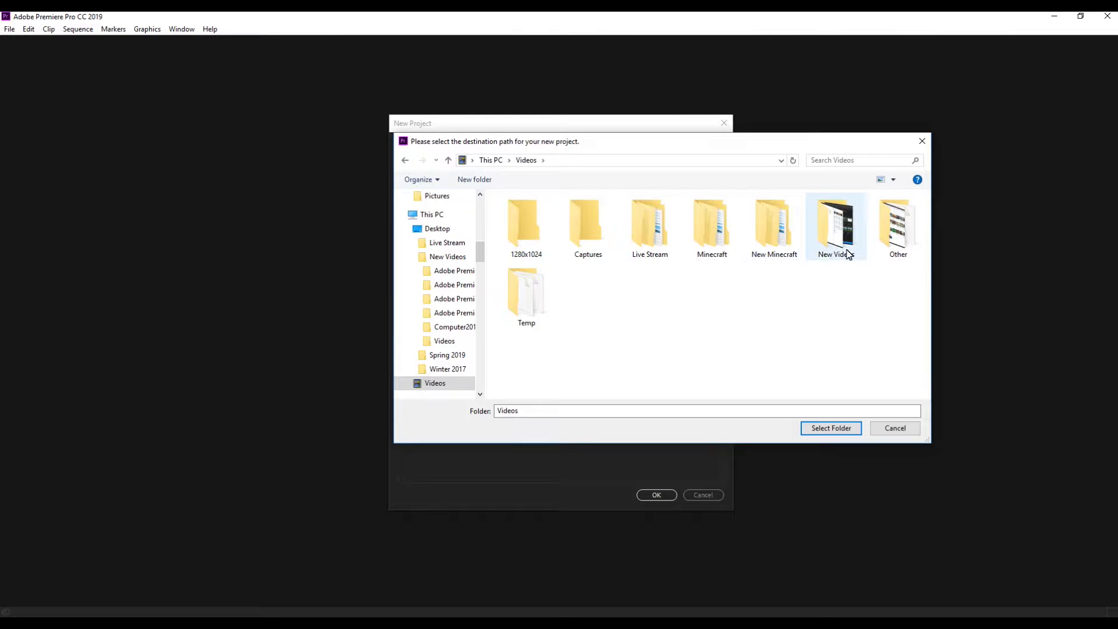
double_click(773, 227)
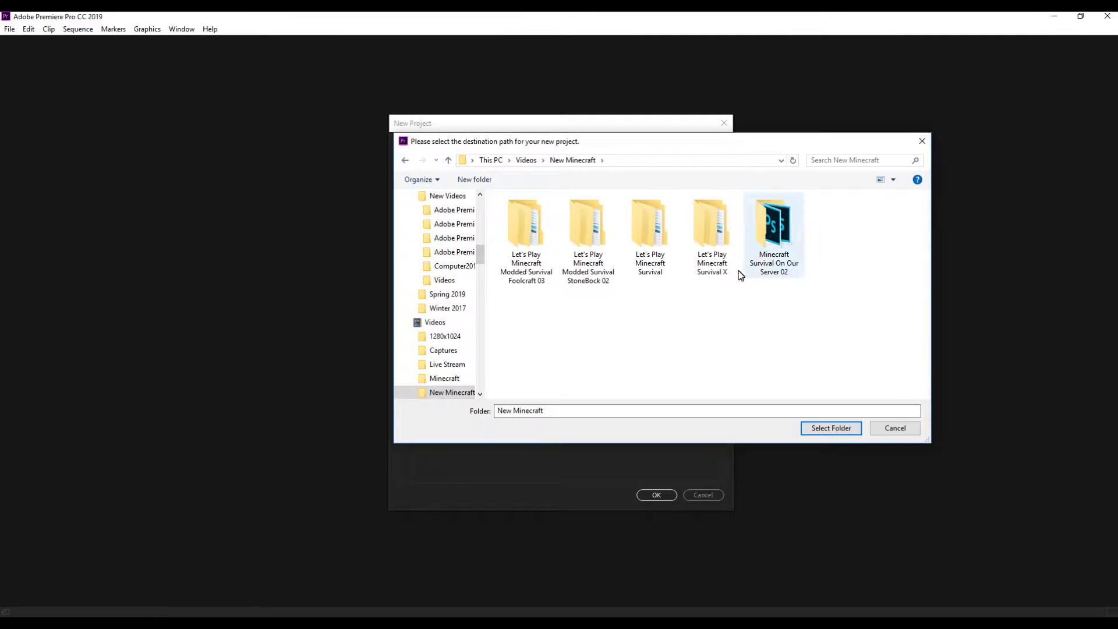
Select the Let's Play Minecraft Survival folder as the project location.
click(645, 252)
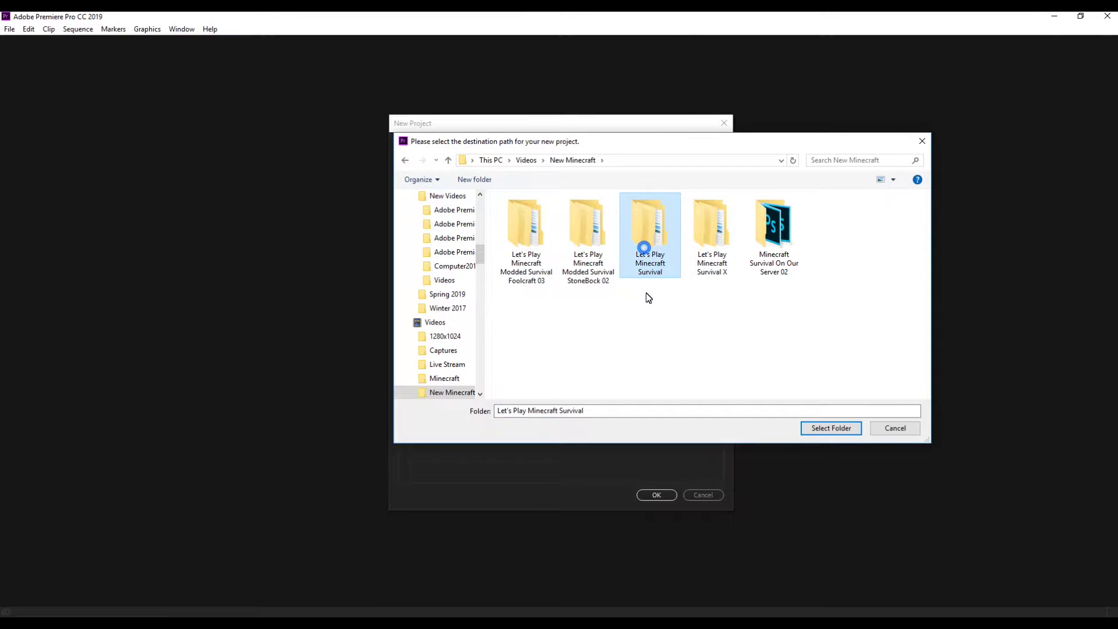
right_click(657, 264)
click(890, 396)
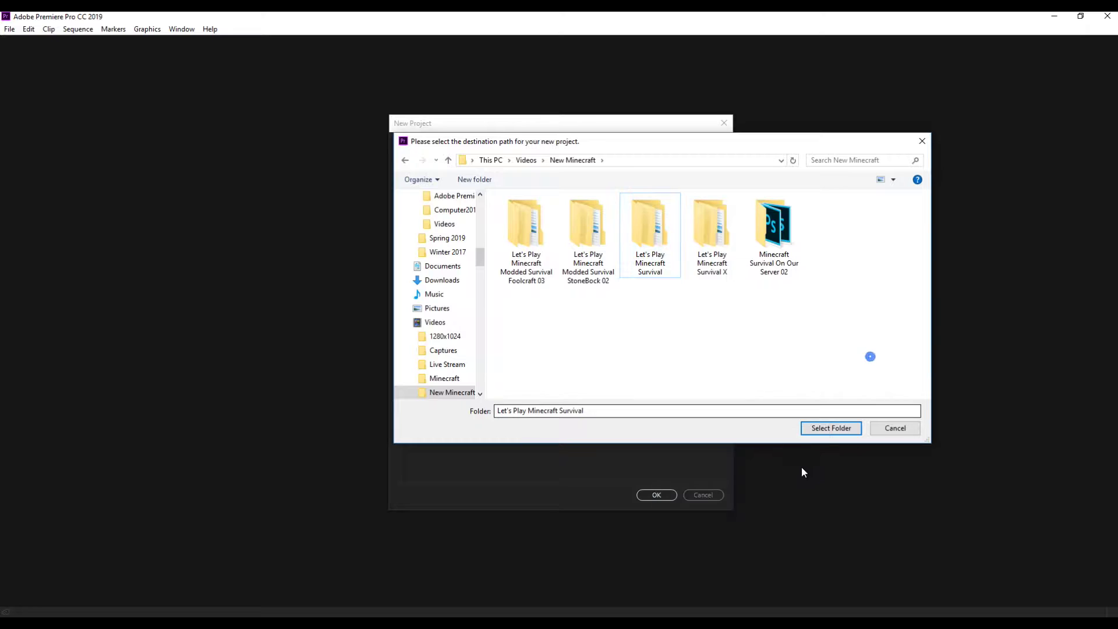
right_click(640, 271)
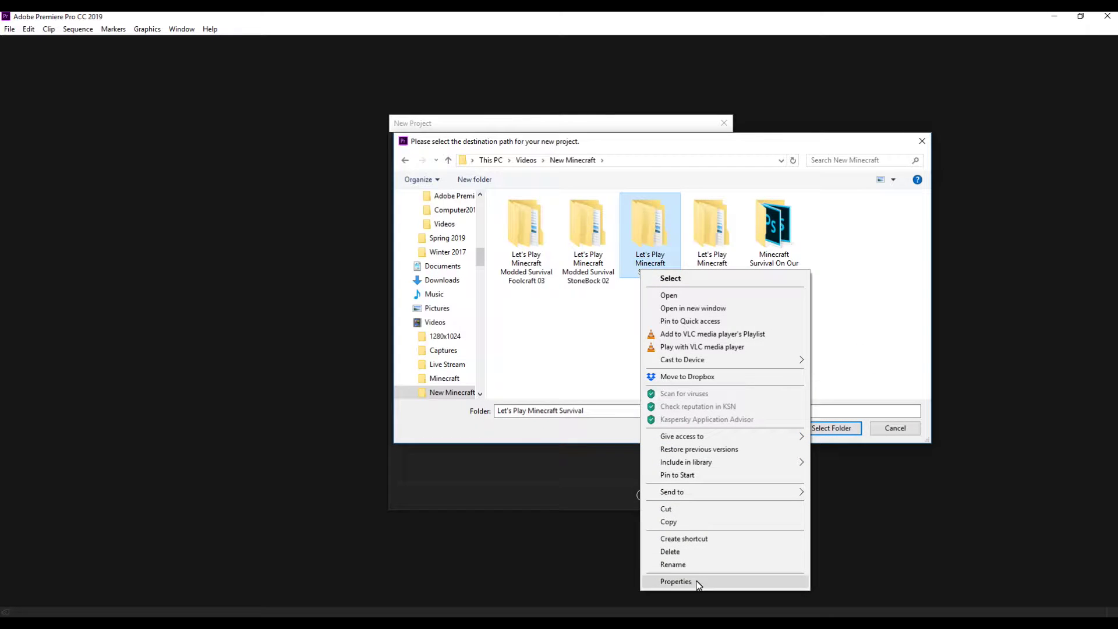
click(673, 564)
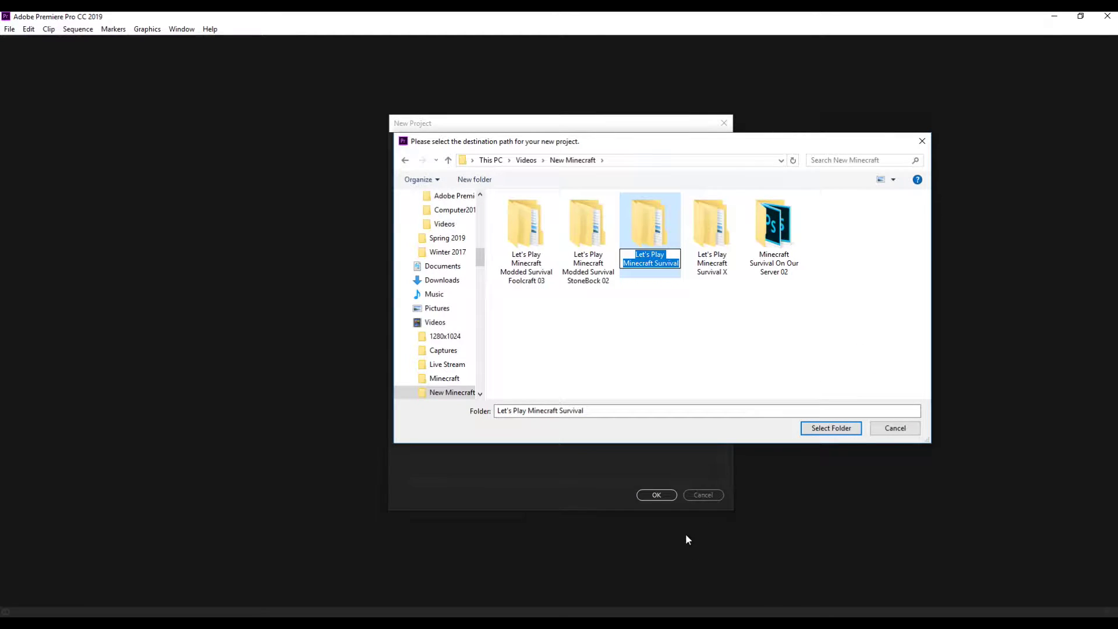
click(831, 430)
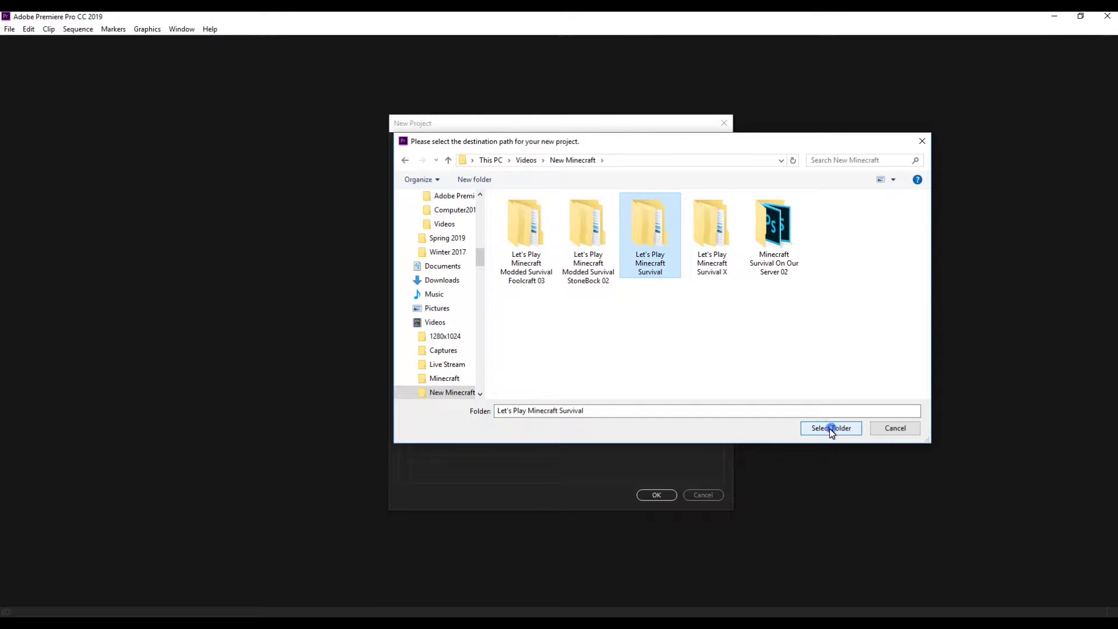
click(827, 429)
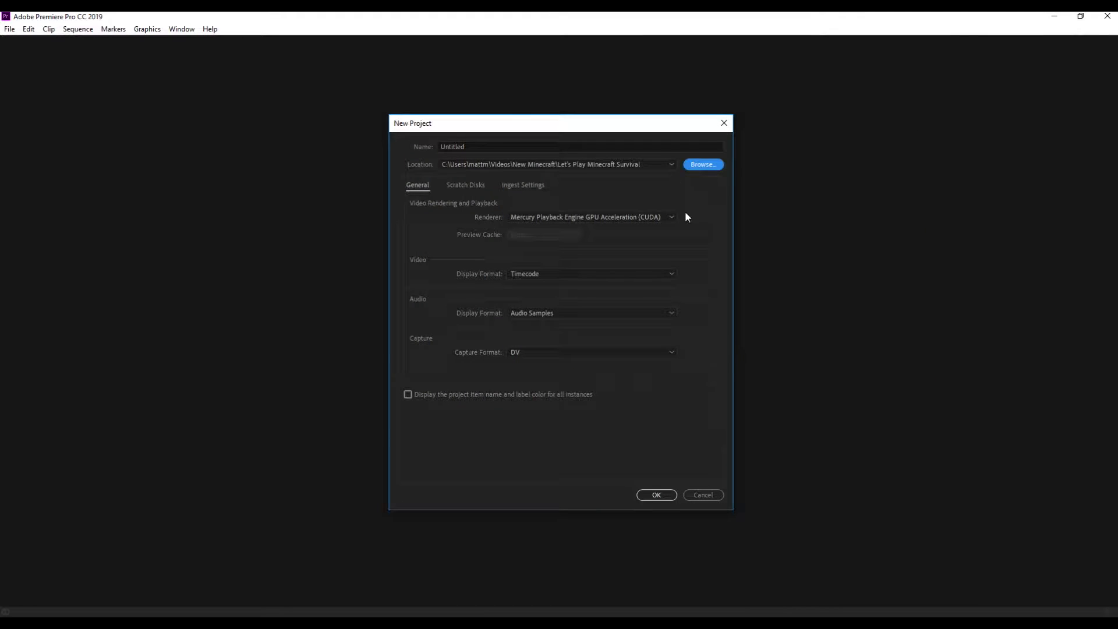
Set the project location to the Ep. 335 folder inside Let's Play Minecraft Survival.
click(707, 165)
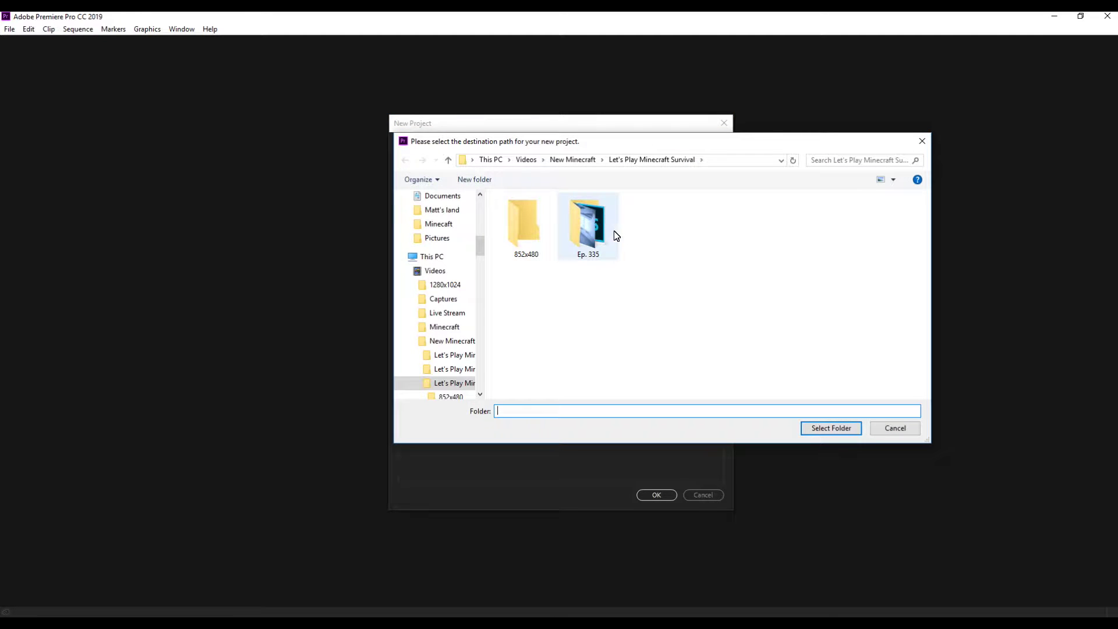
click(611, 233)
click(831, 428)
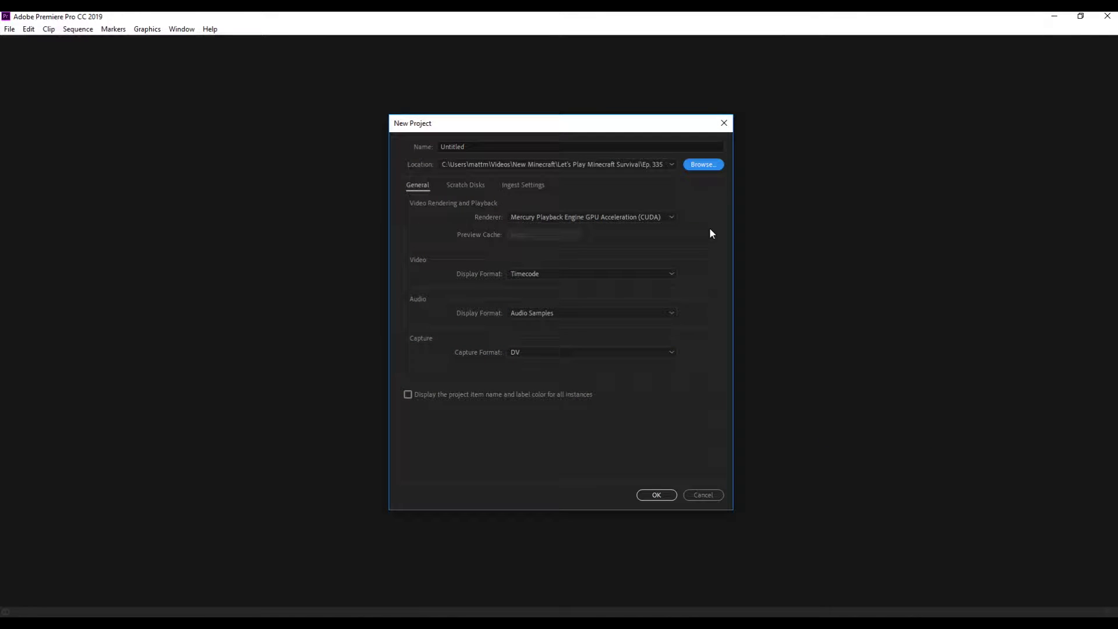
click(714, 166)
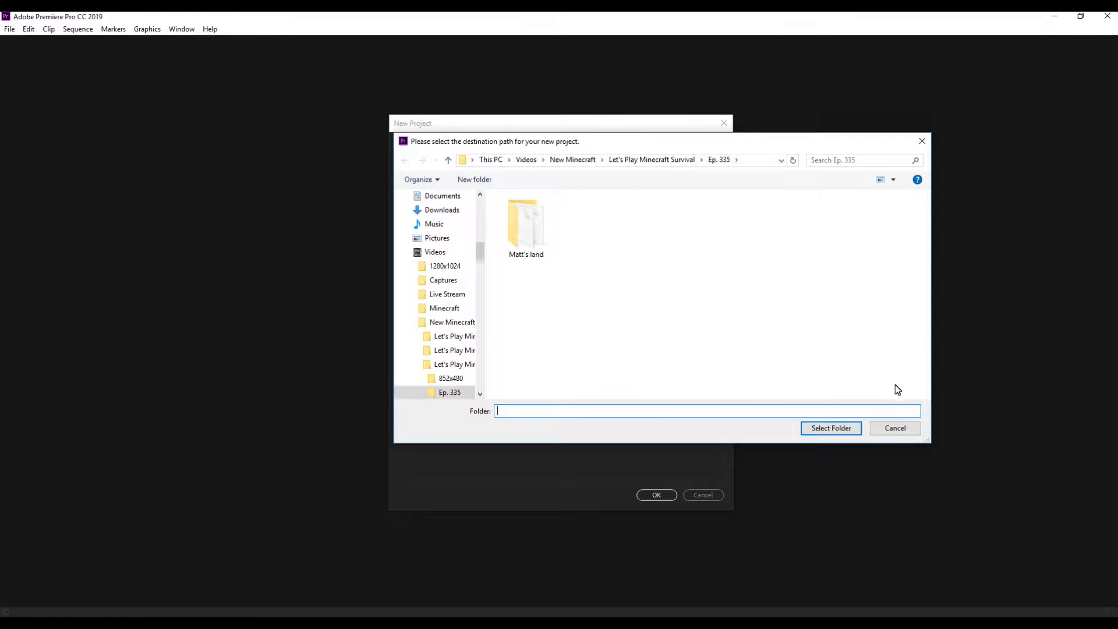
click(895, 428)
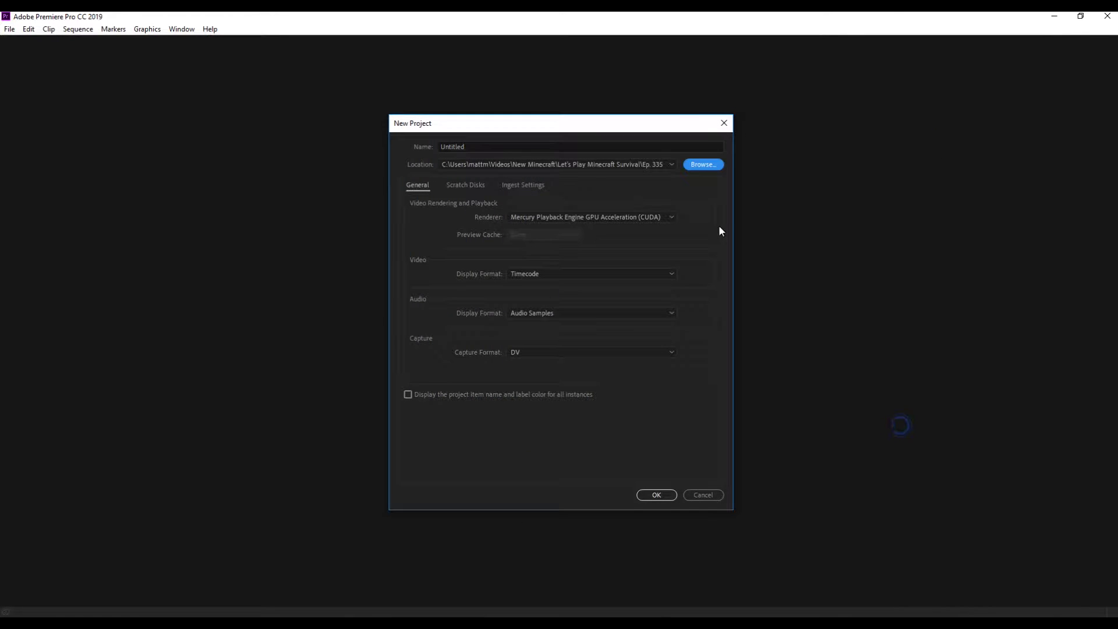
Name the project 'Let's Play Minecraft Survival Ep. 335' and create it.
double_click(558, 146)
text(Let's Play Minecraft Survival)
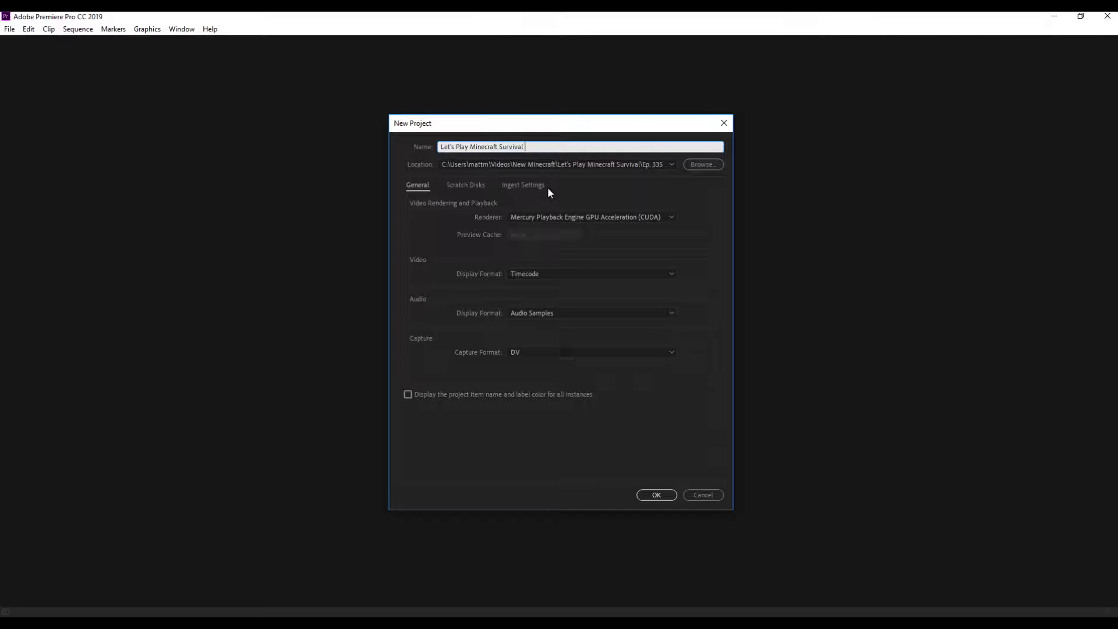
text( Ep)
text(. )
text(335)
click(645, 494)
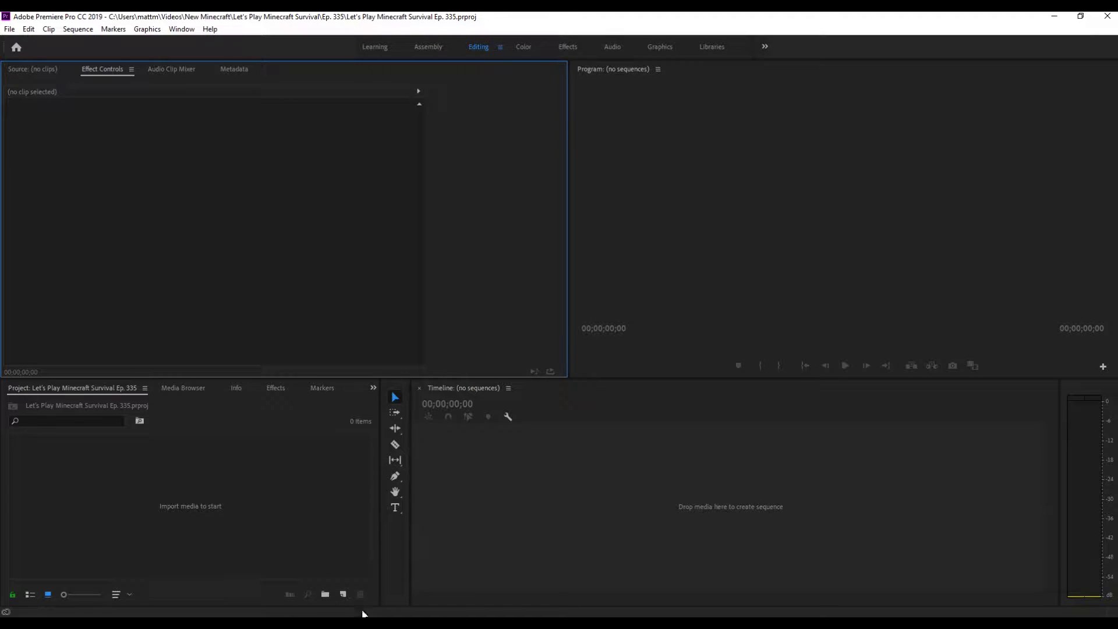
Import the intro clip 4046150_7397814_HD.mp4 into the project bin from the Project panel.
right_click(222, 522)
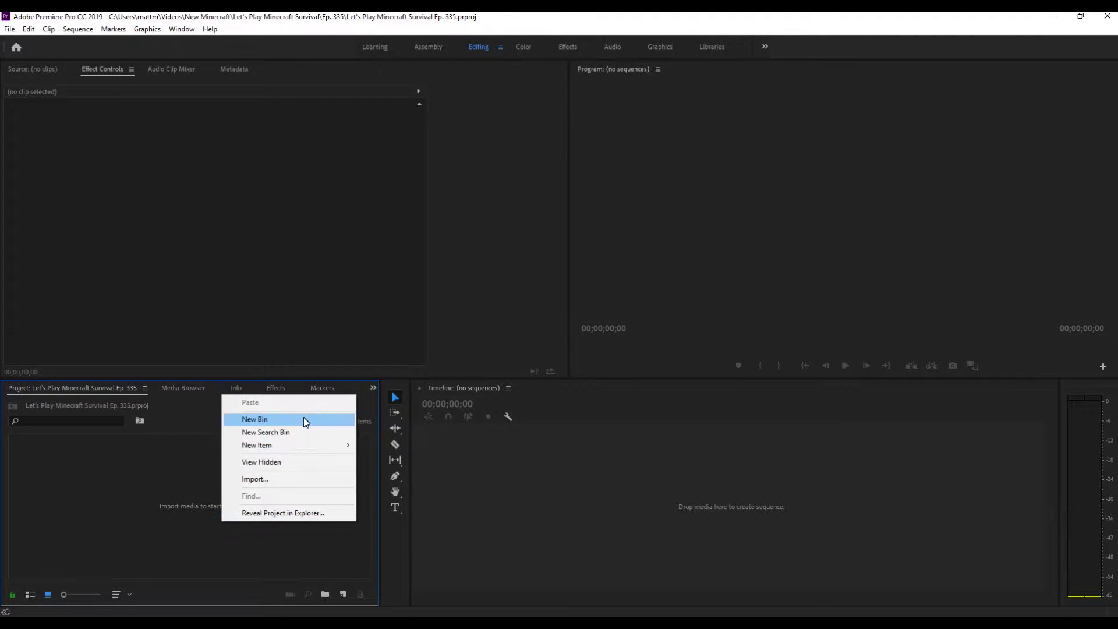
click(269, 479)
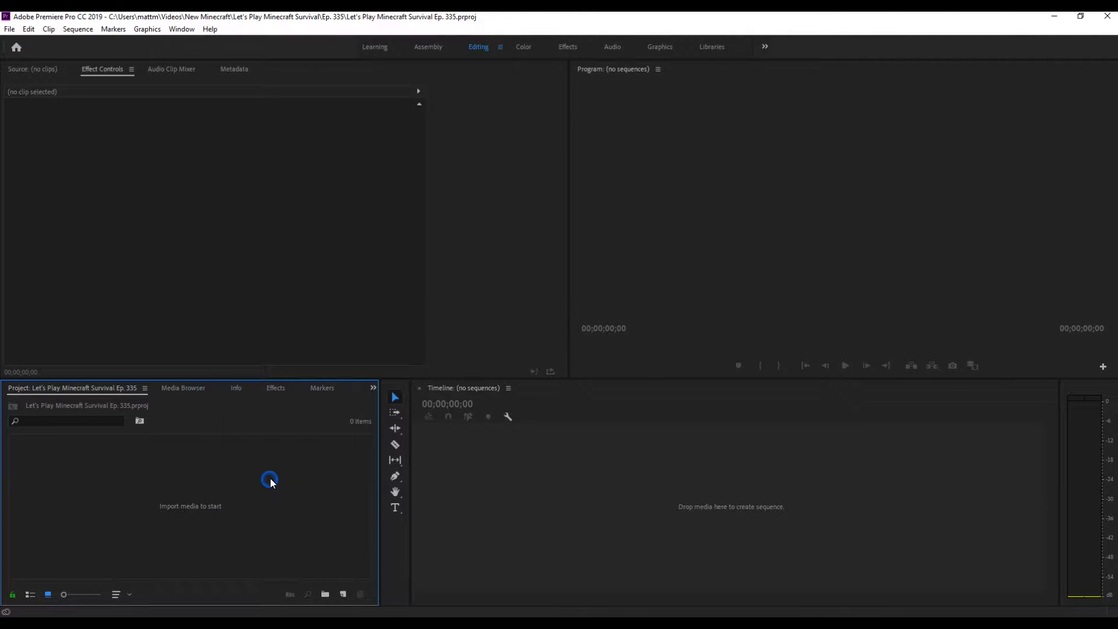
click(198, 135)
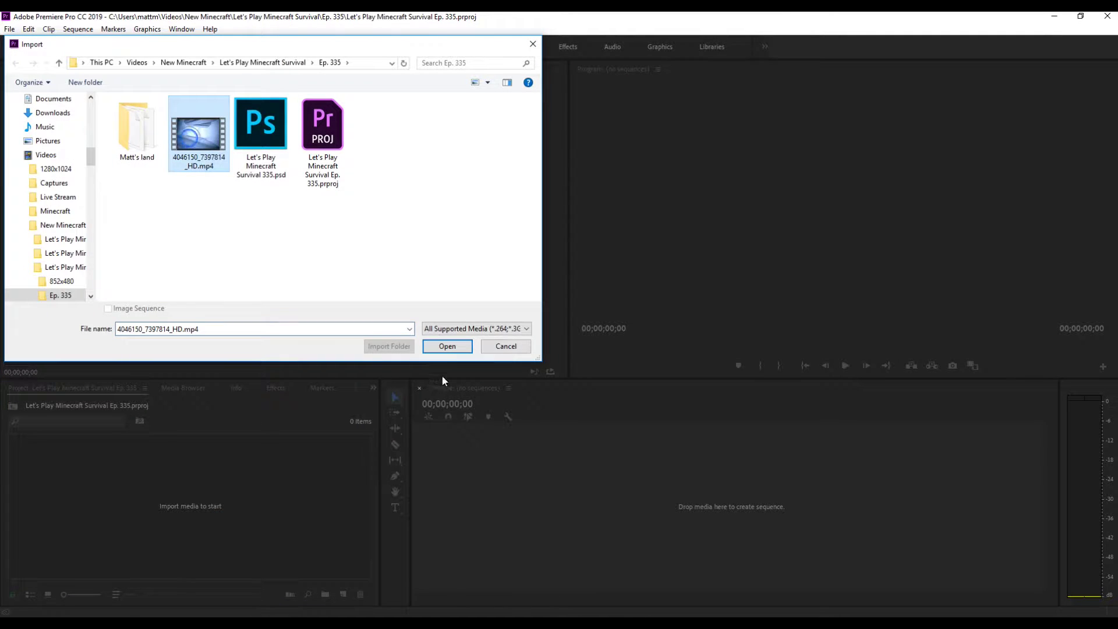
click(445, 347)
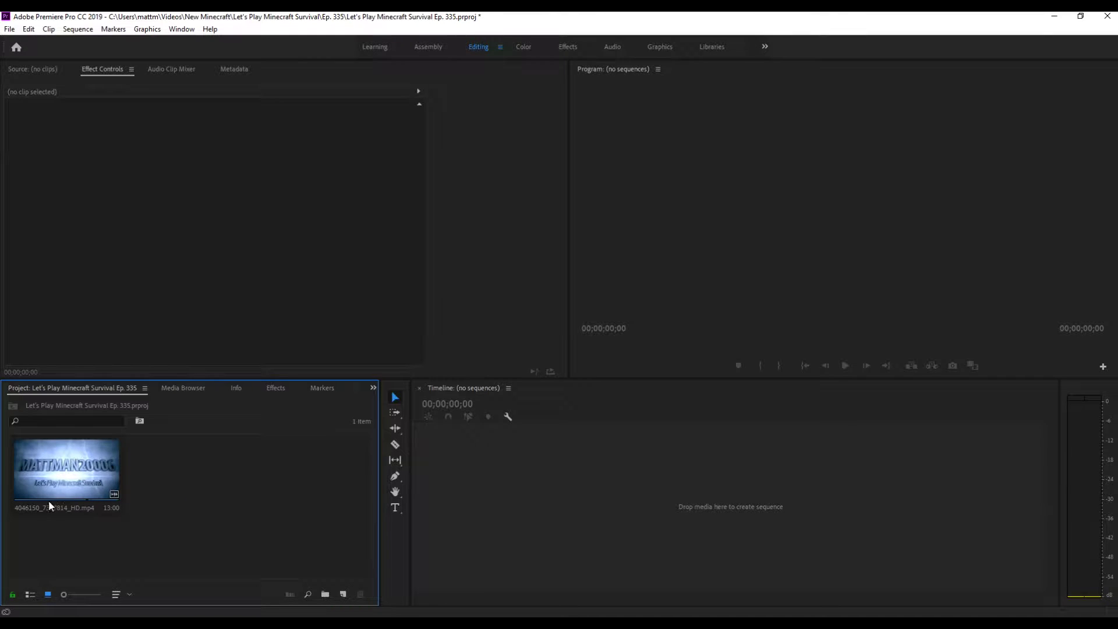
click(233, 470)
Start another import and navigate to the Let's Play Minecraft Survival > Ep. 334 folder.
right_click(315, 487)
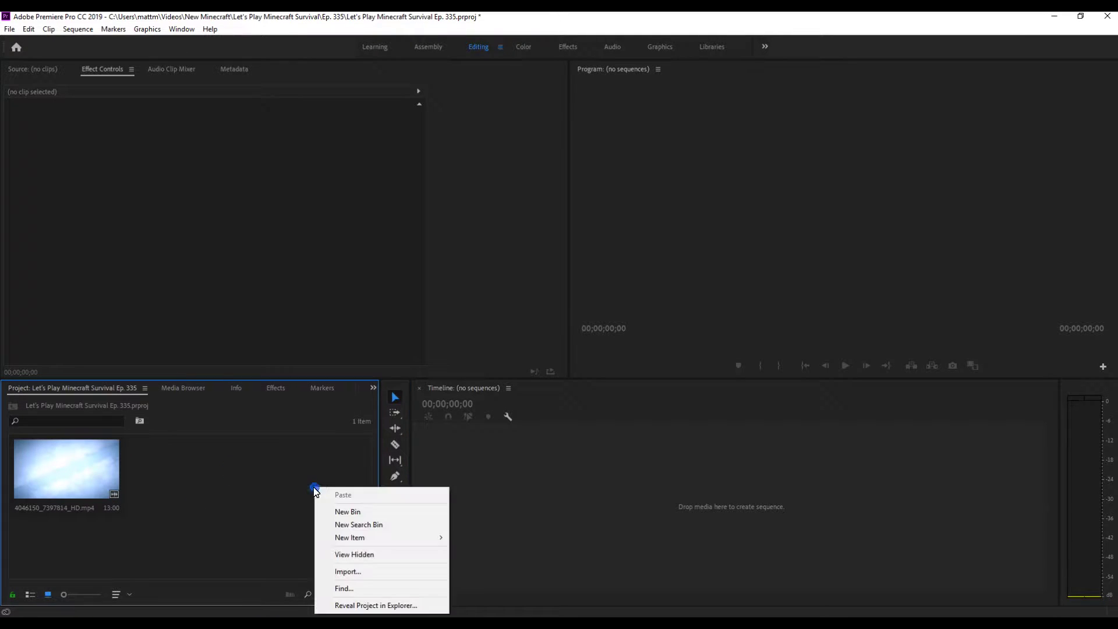
click(356, 571)
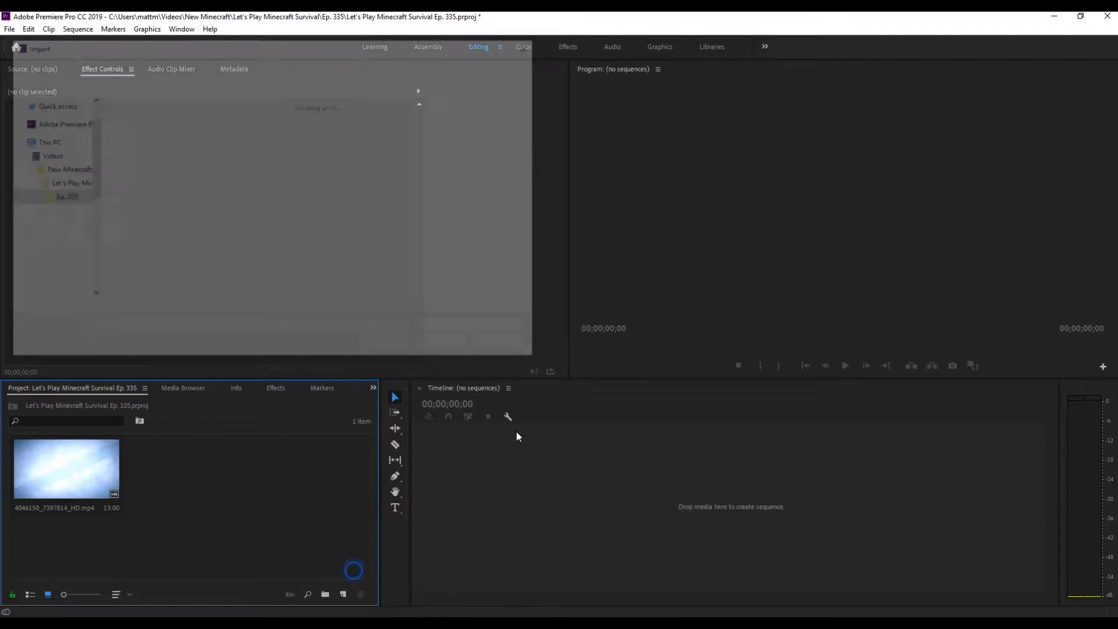
key(alt+Up)
key(alt+Up)
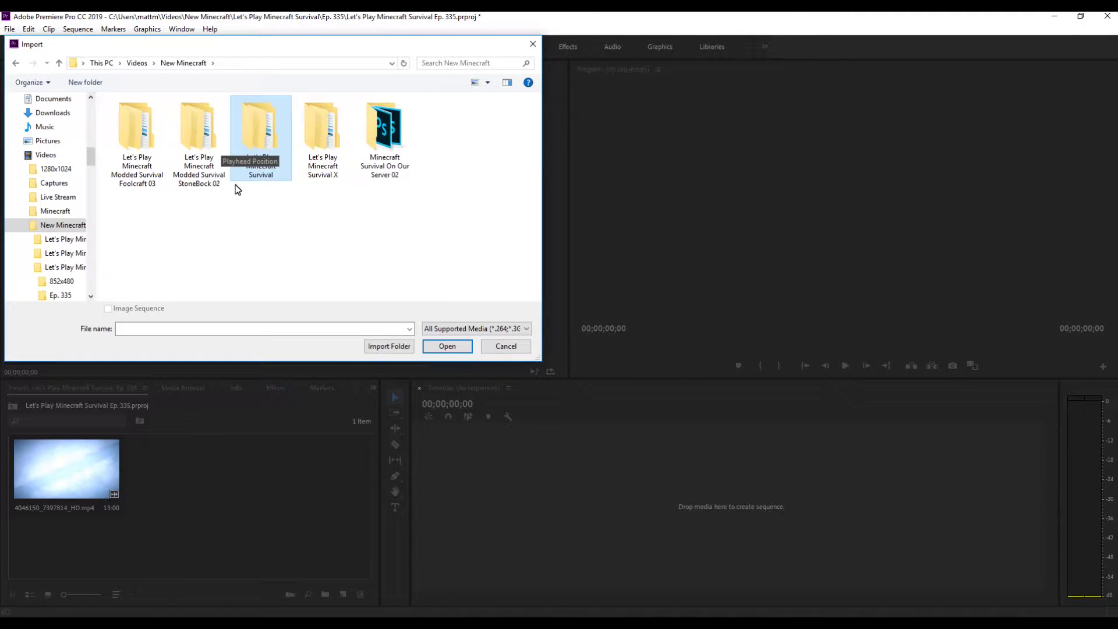
key(alt+Up)
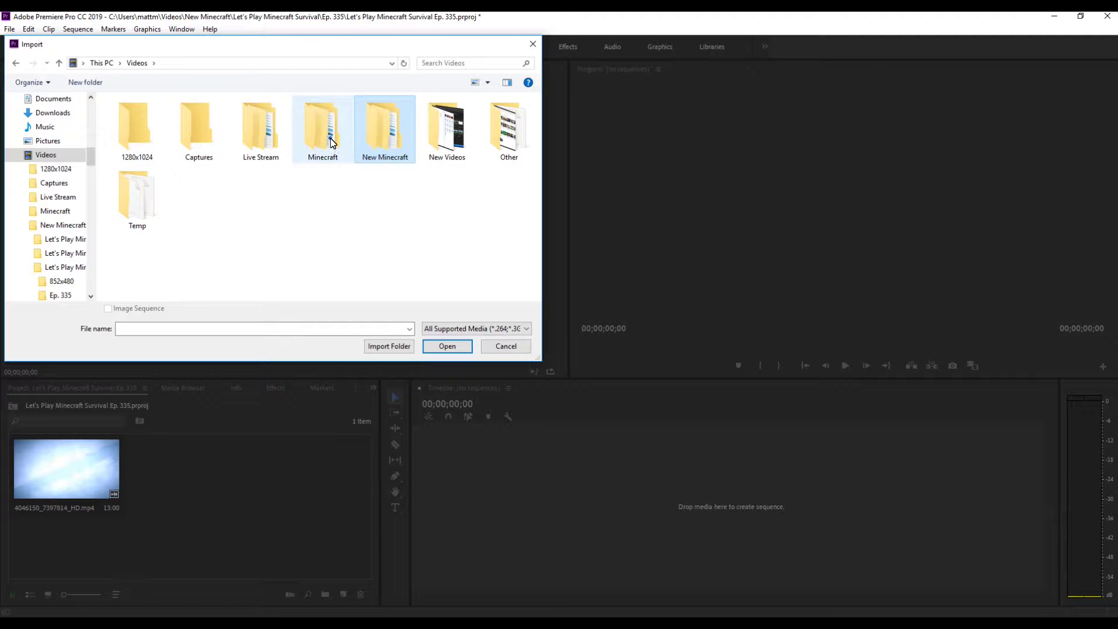
double_click(332, 142)
double_click(160, 141)
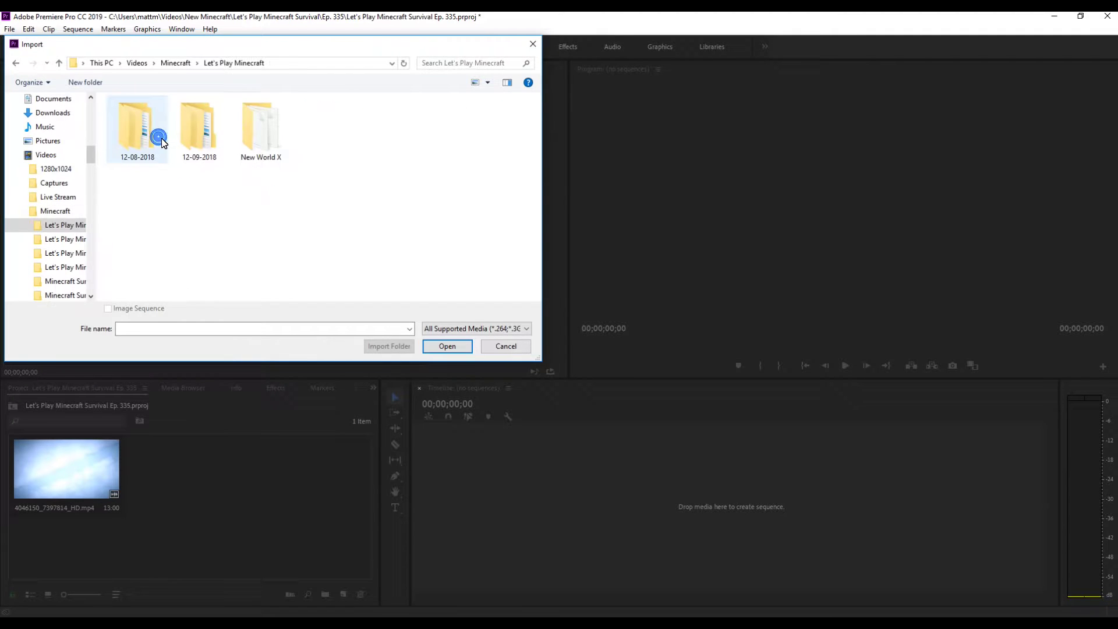
key(alt+Up)
double_click(321, 131)
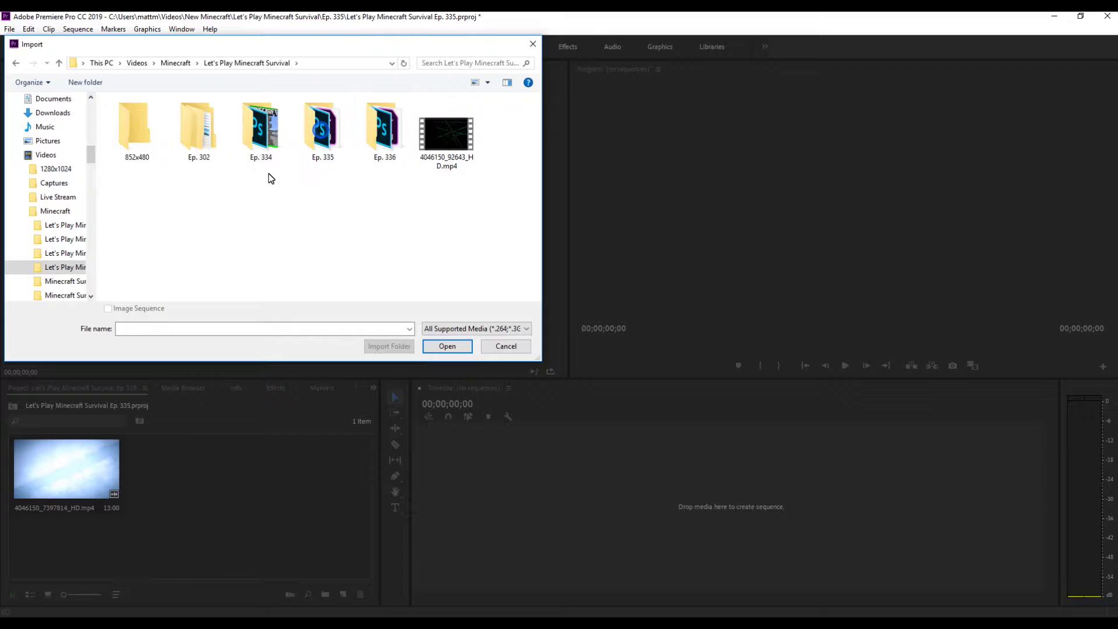
double_click(261, 129)
Import the gameplay recording 2019-03-05_21-51-43.mov into the project.
click(384, 131)
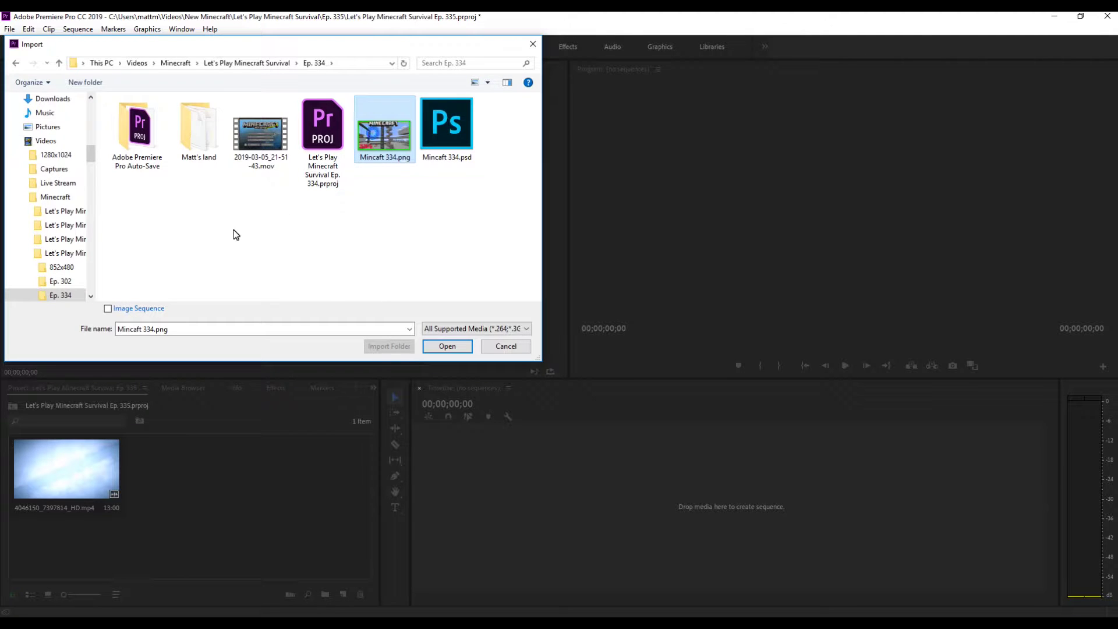
click(257, 167)
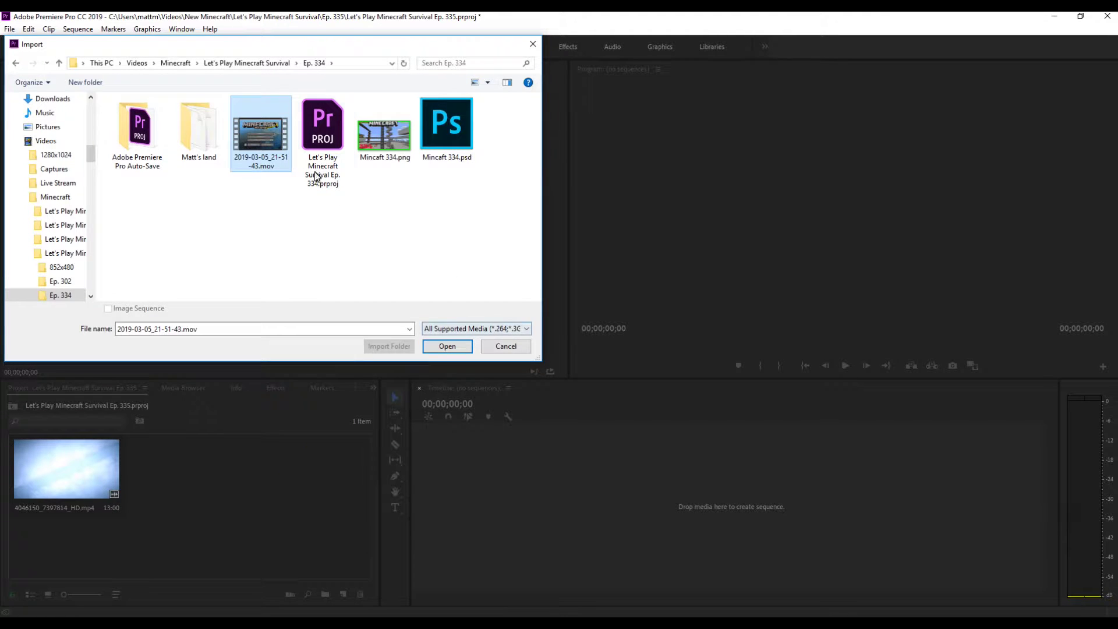
click(442, 347)
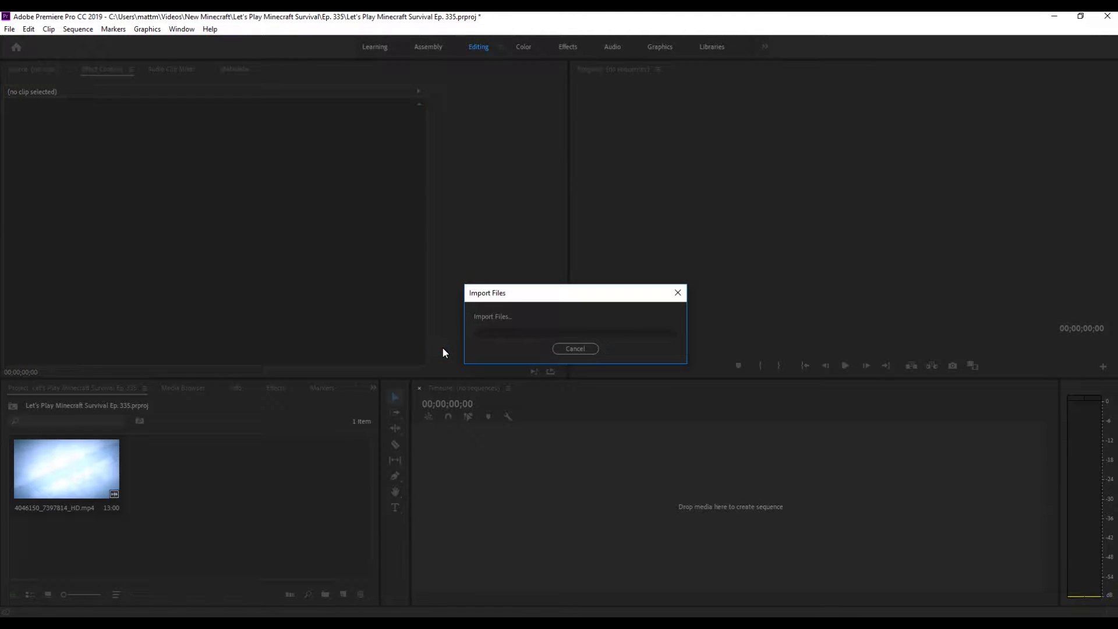
click(281, 496)
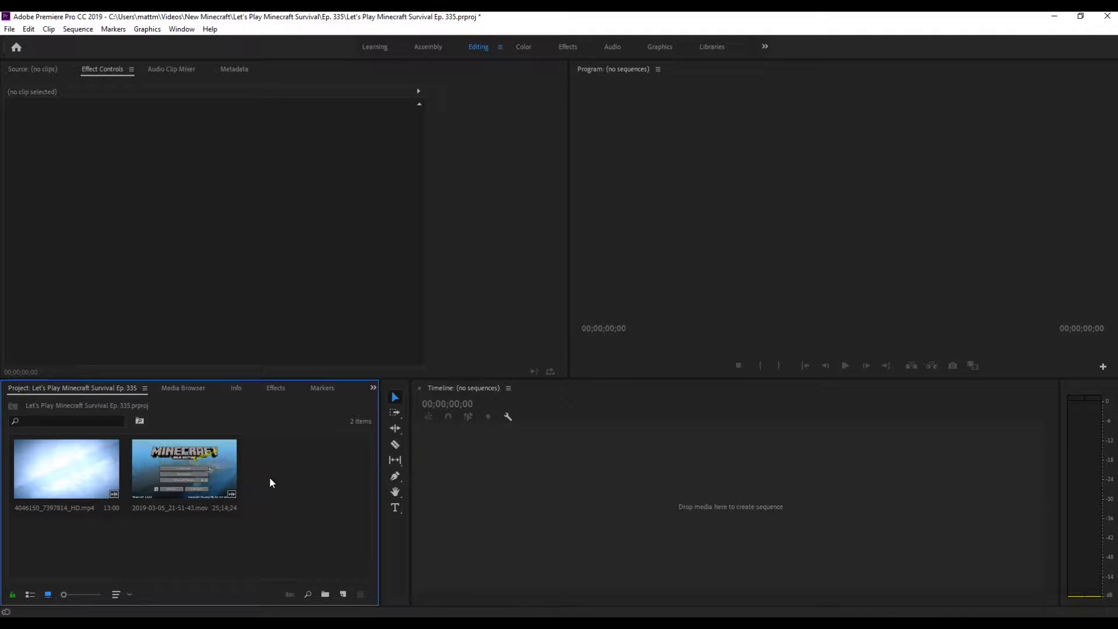
Create a 2019-03-05_21-51-43 sequence from the gameplay clip and shift the clip later.
click(39, 458)
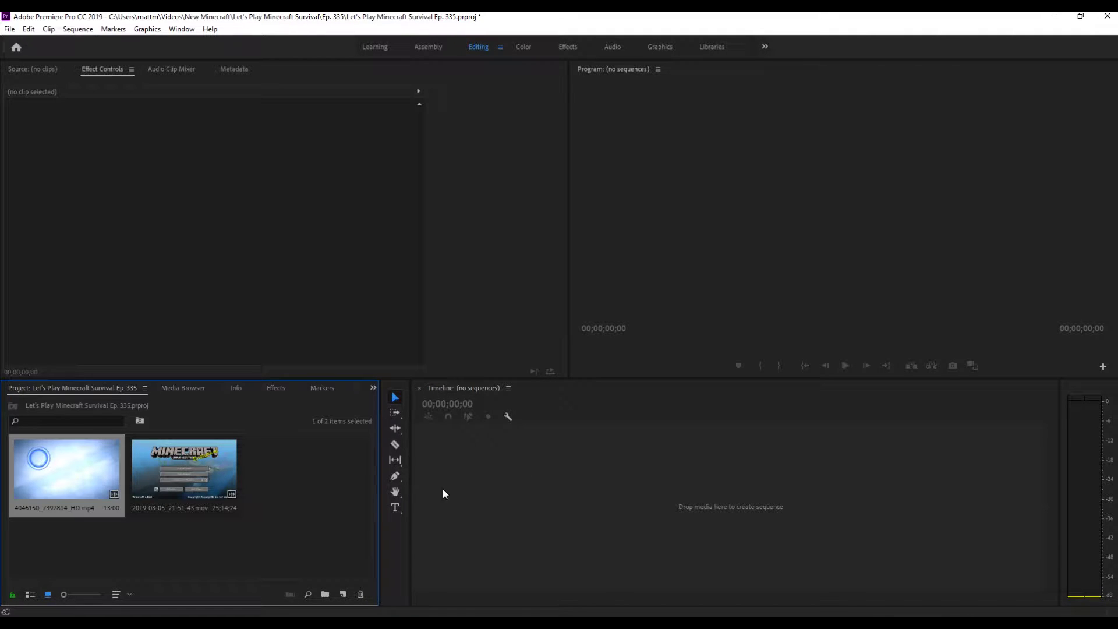
click(183, 463)
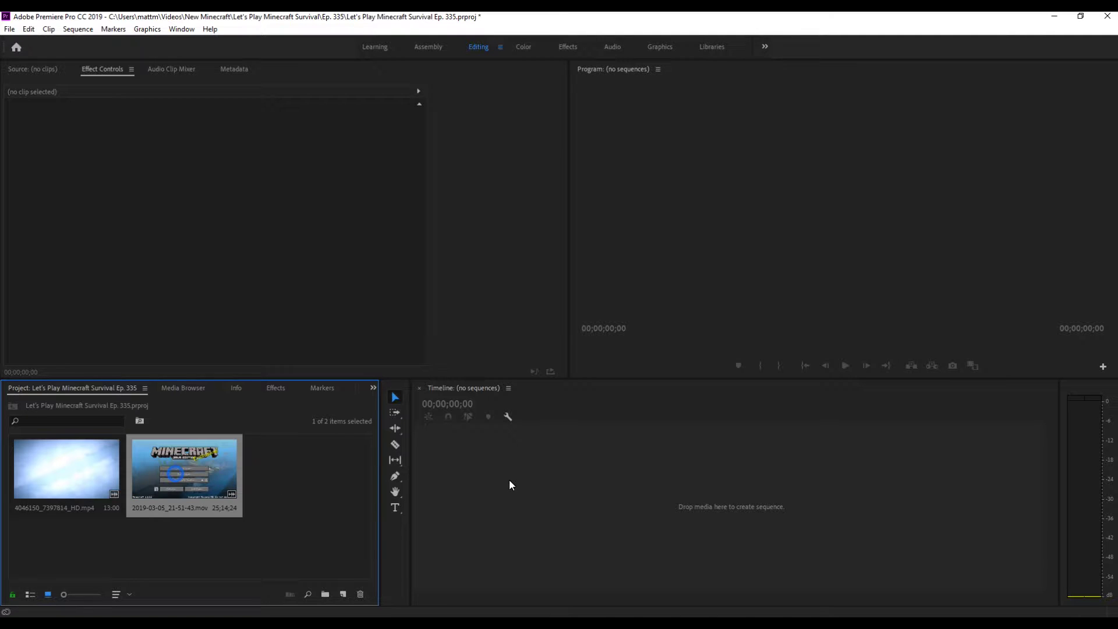
drag(492, 537, 539, 530)
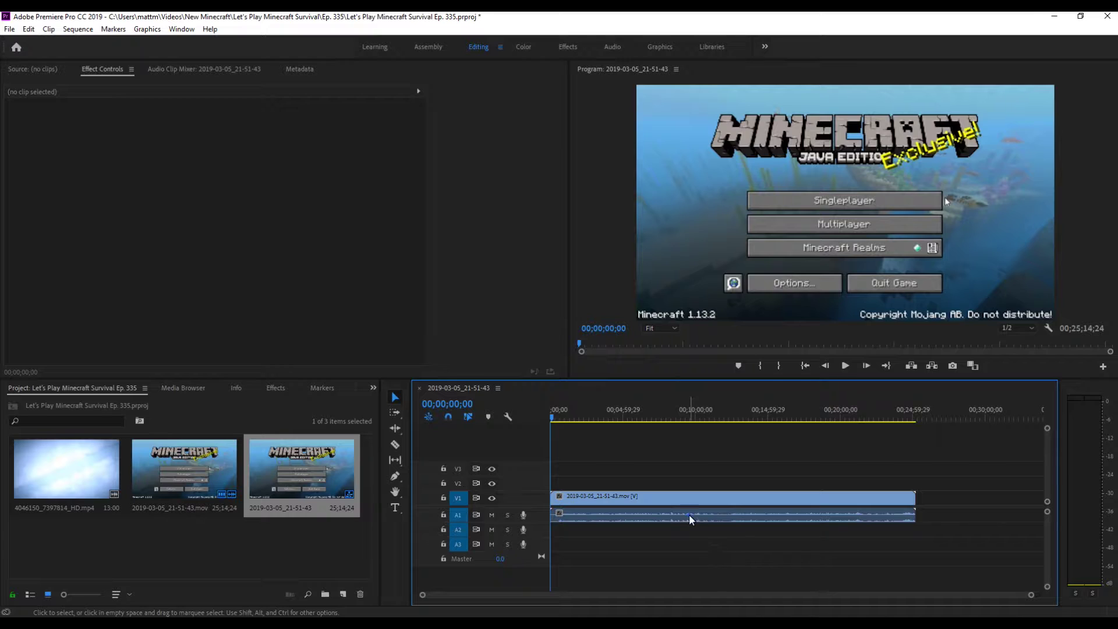
drag(689, 515, 812, 515)
Add the sky intro clip, pull the gameplay back near the start, audio on A1.
drag(98, 474, 550, 510)
click(694, 459)
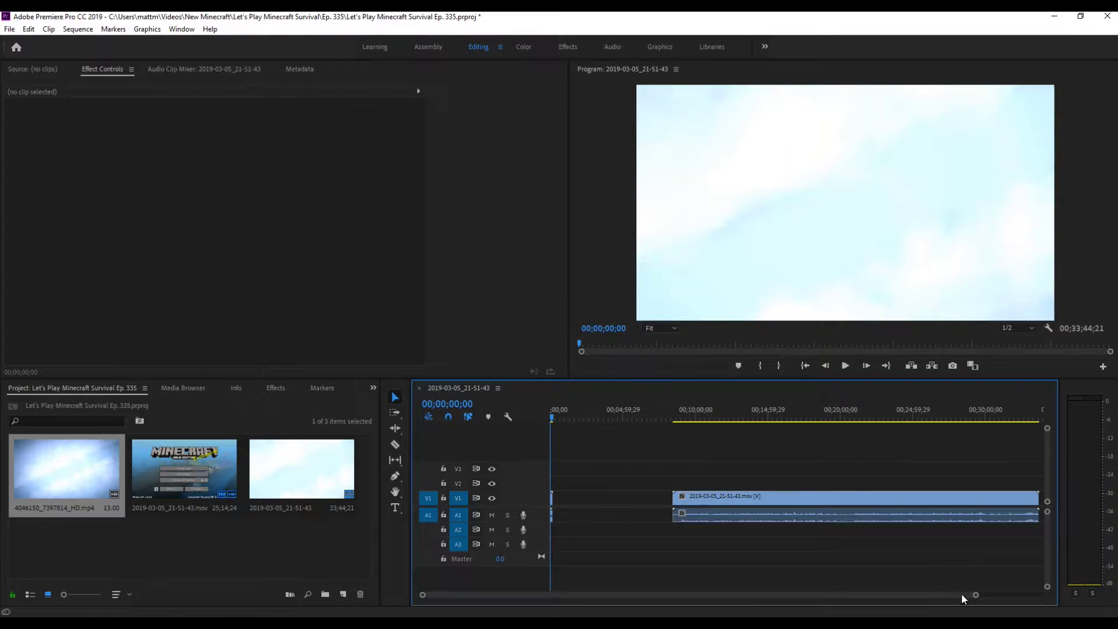
drag(973, 595, 872, 597)
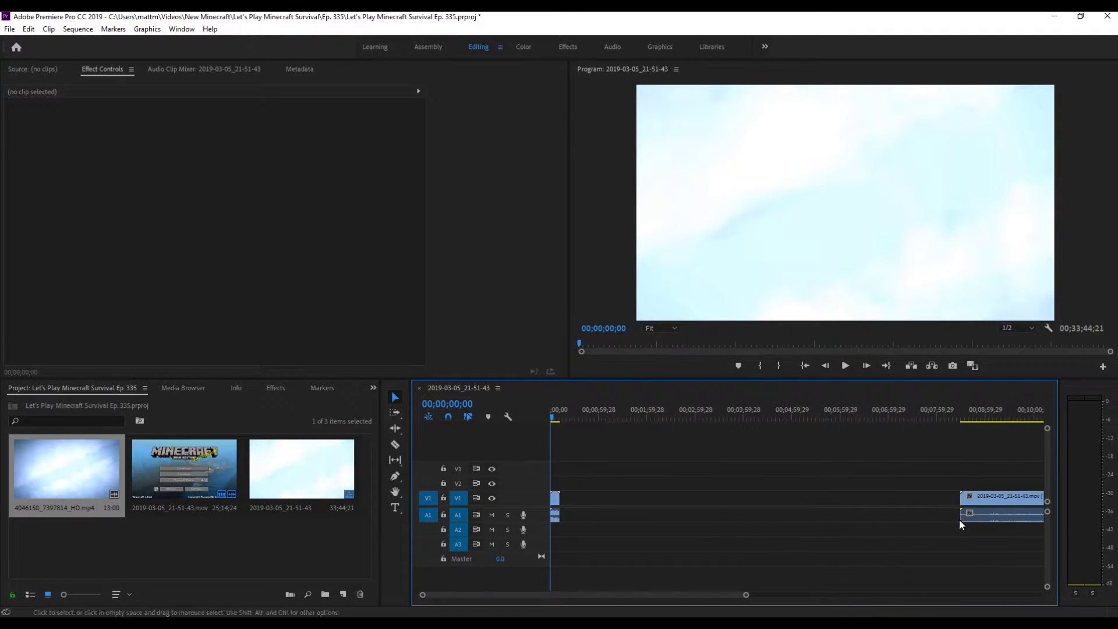
drag(979, 495, 596, 498)
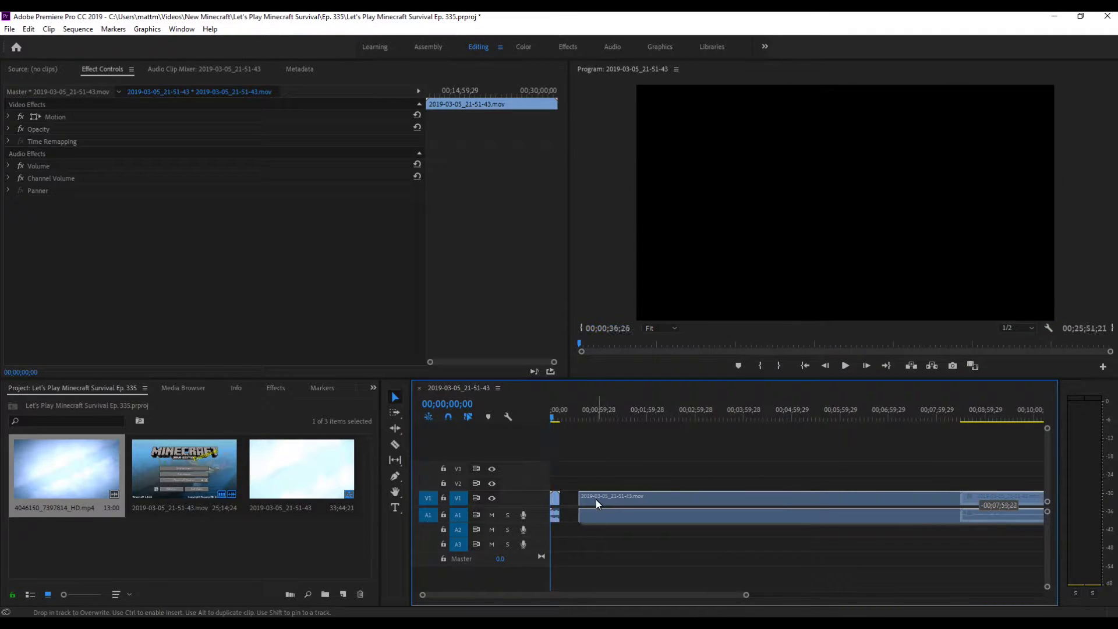
mouse_move(596, 498)
mouse_down()
mouse_move(577, 505)
mouse_move(624, 498)
mouse_move(603, 517)
mouse_up()
click(586, 483)
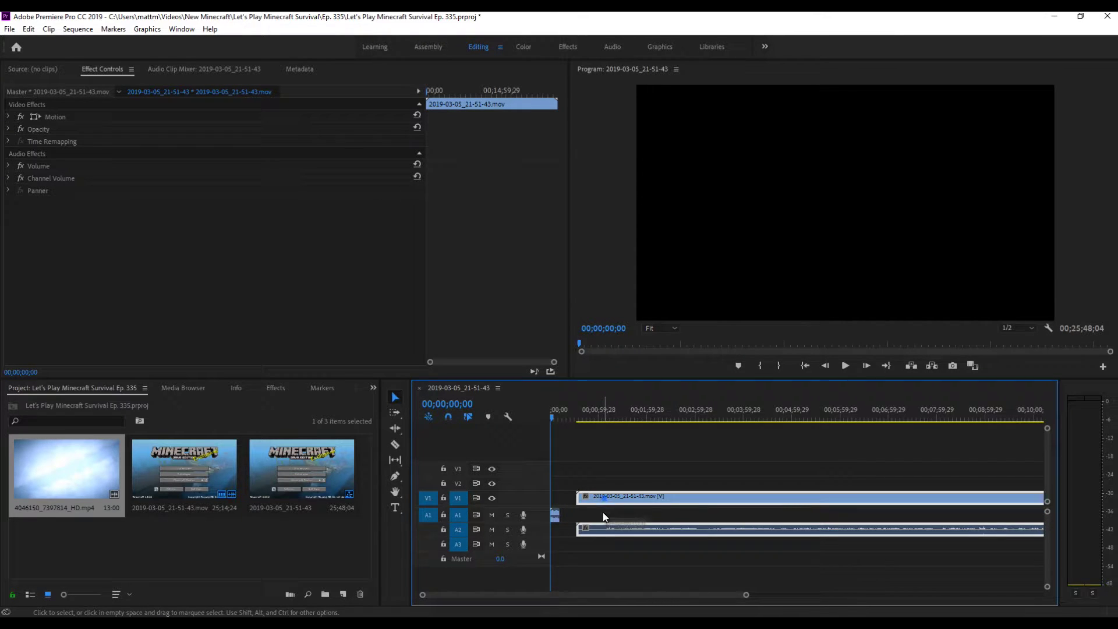
mouse_move(603, 517)
mouse_down()
mouse_move(605, 508)
mouse_move(556, 500)
mouse_up()
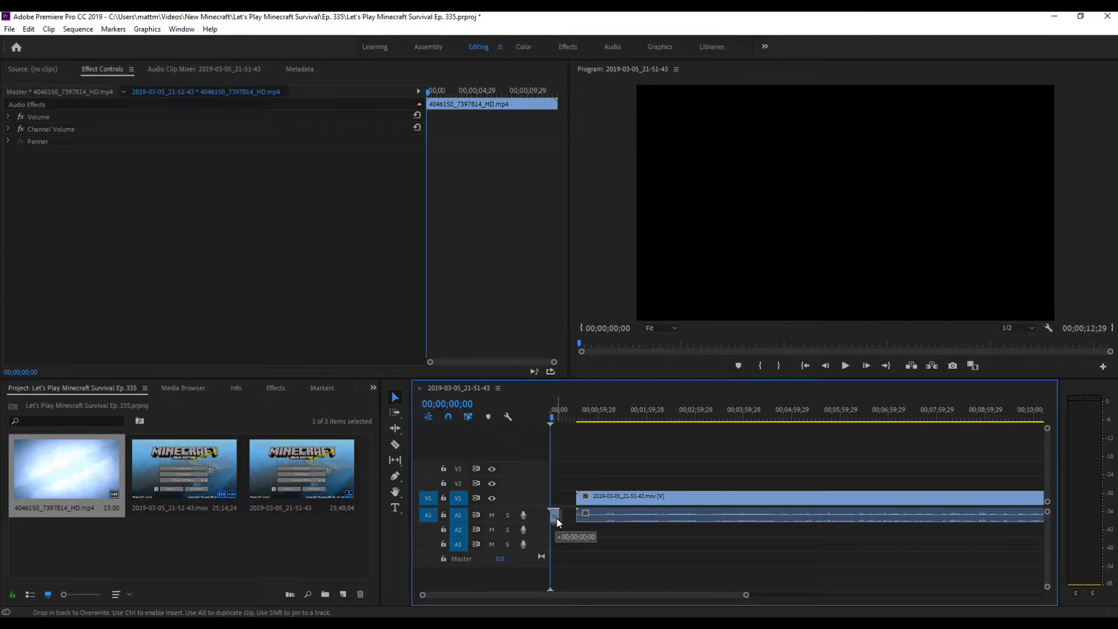
Clear the timeline start, re-place the gameplay clip, and delete the leftover A1 audio.
drag(556, 505, 557, 517)
drag(627, 474, 599, 549)
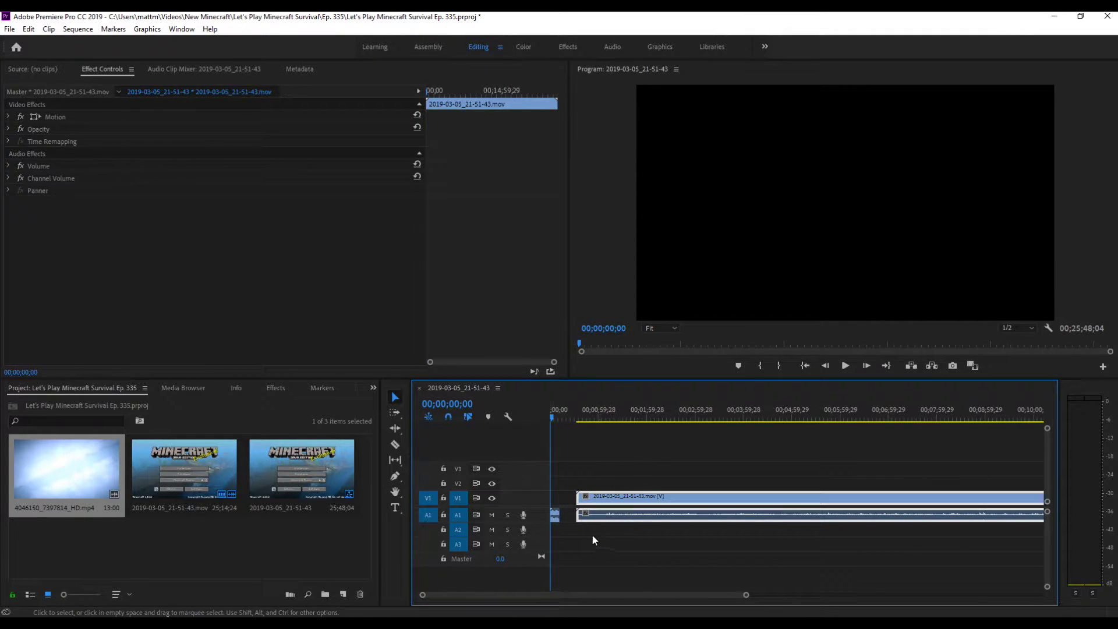
key(Delete)
mouse_move(184, 469)
mouse_down()
mouse_move(611, 530)
mouse_move(562, 511)
mouse_up()
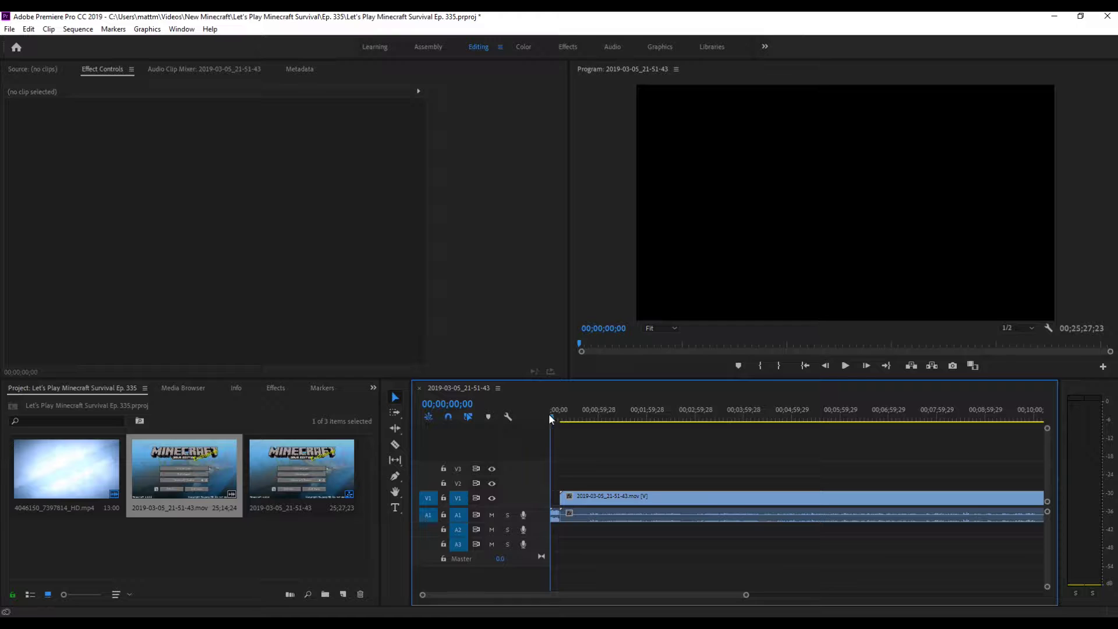
drag(550, 419, 554, 431)
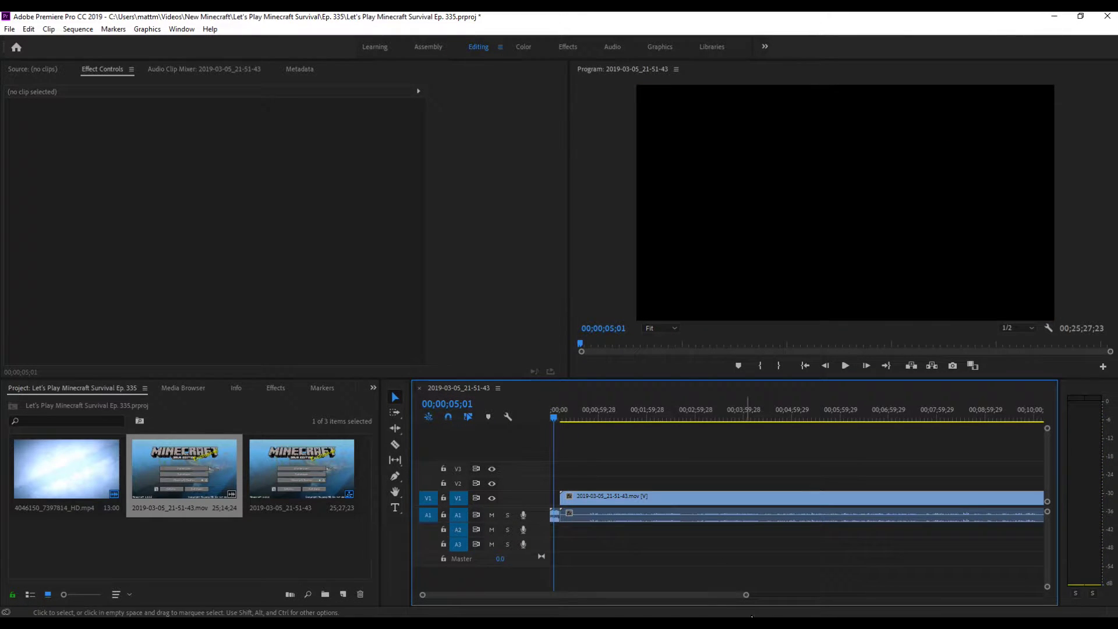
drag(746, 595, 513, 595)
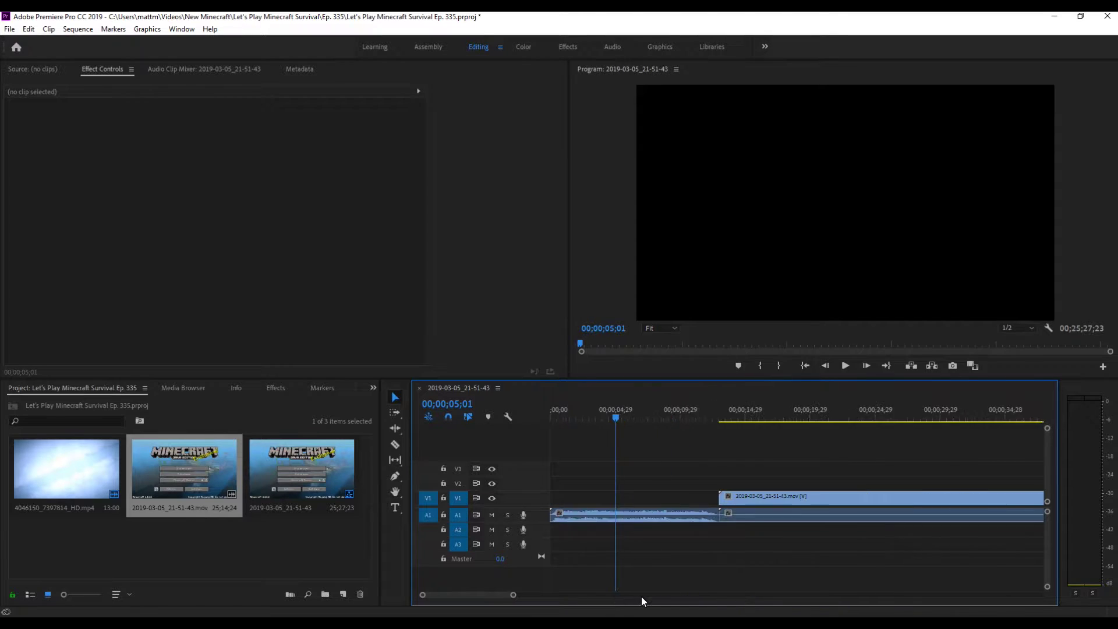
drag(669, 447, 622, 529)
key(Delete)
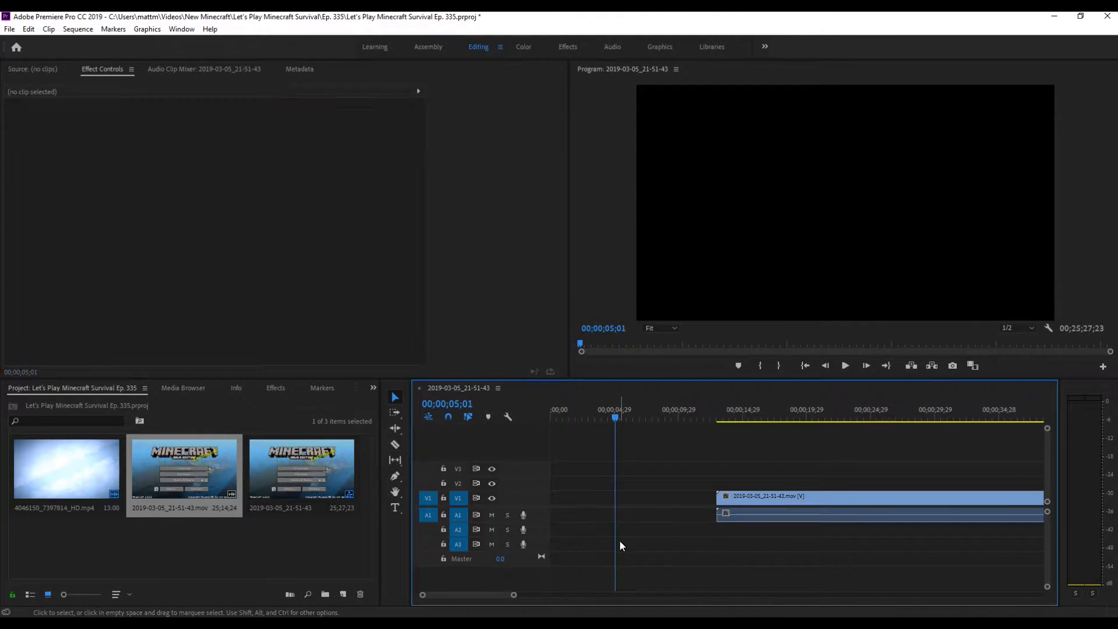
Place the 4046150_7397814_HD.mp4 intro at the start, preview, then delete all clips.
mouse_move(66, 468)
mouse_down()
mouse_move(533, 519)
mouse_move(554, 497)
mouse_up()
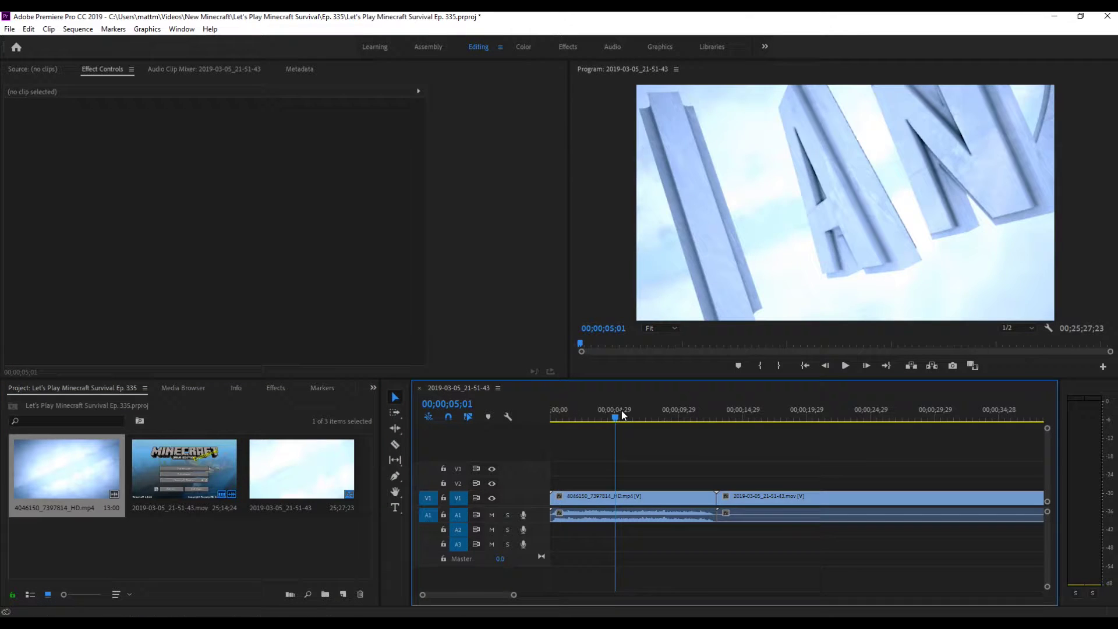
click(749, 418)
drag(750, 431, 851, 435)
drag(765, 463, 741, 546)
drag(753, 456, 615, 563)
key(Delete)
Add the intro to the empty sequence matching its settings, then the gameplay after it.
drag(33, 462, 556, 501)
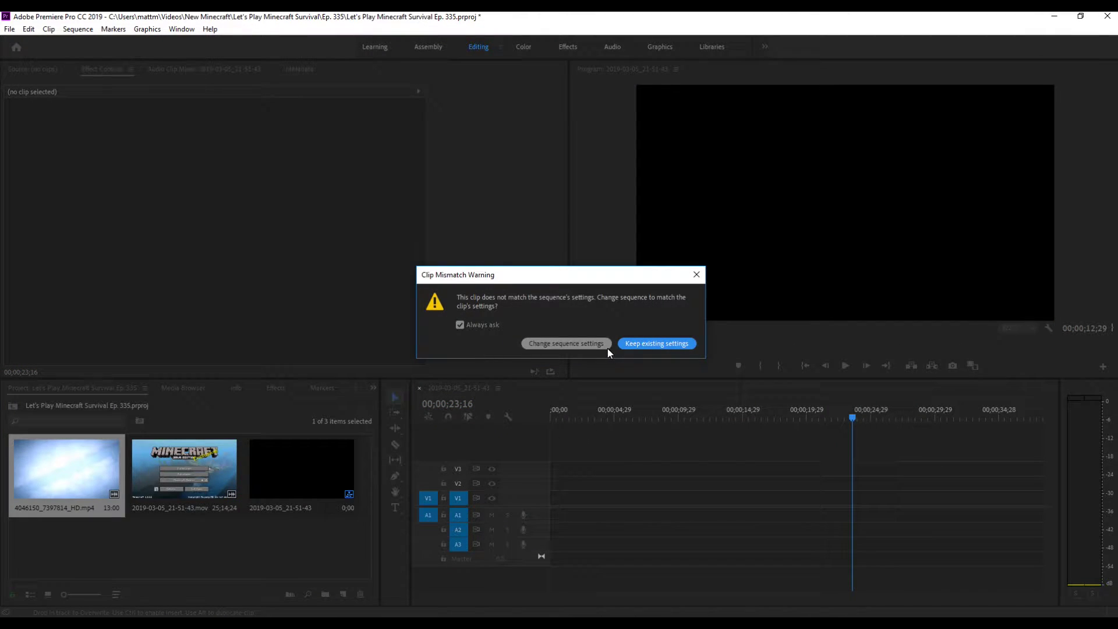
click(569, 342)
click(598, 409)
click(644, 409)
drag(645, 411, 732, 411)
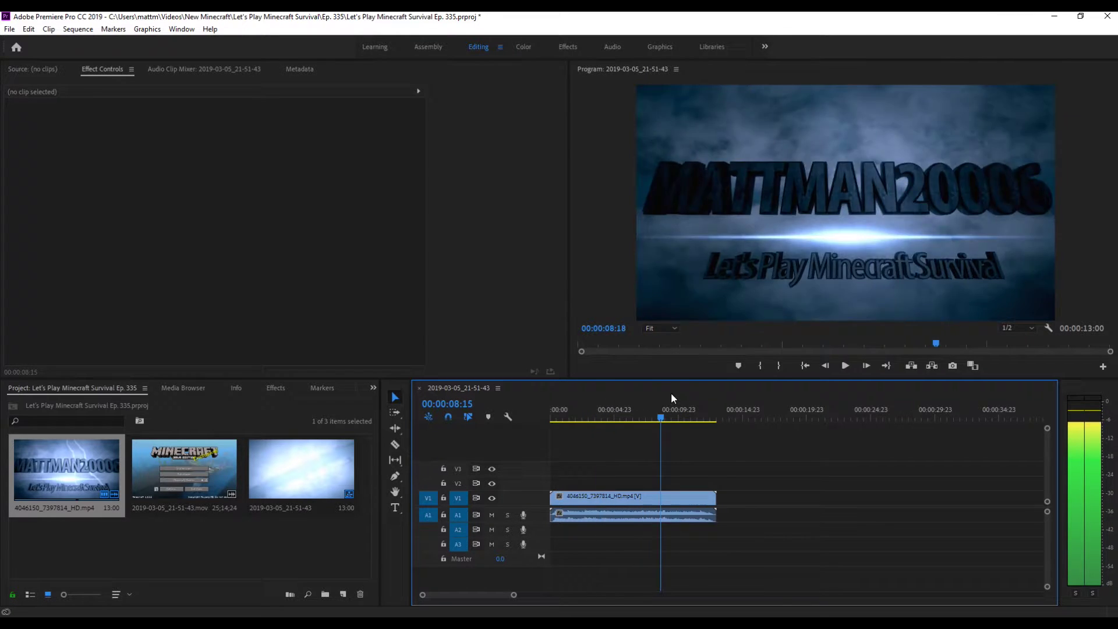
drag(173, 470, 717, 507)
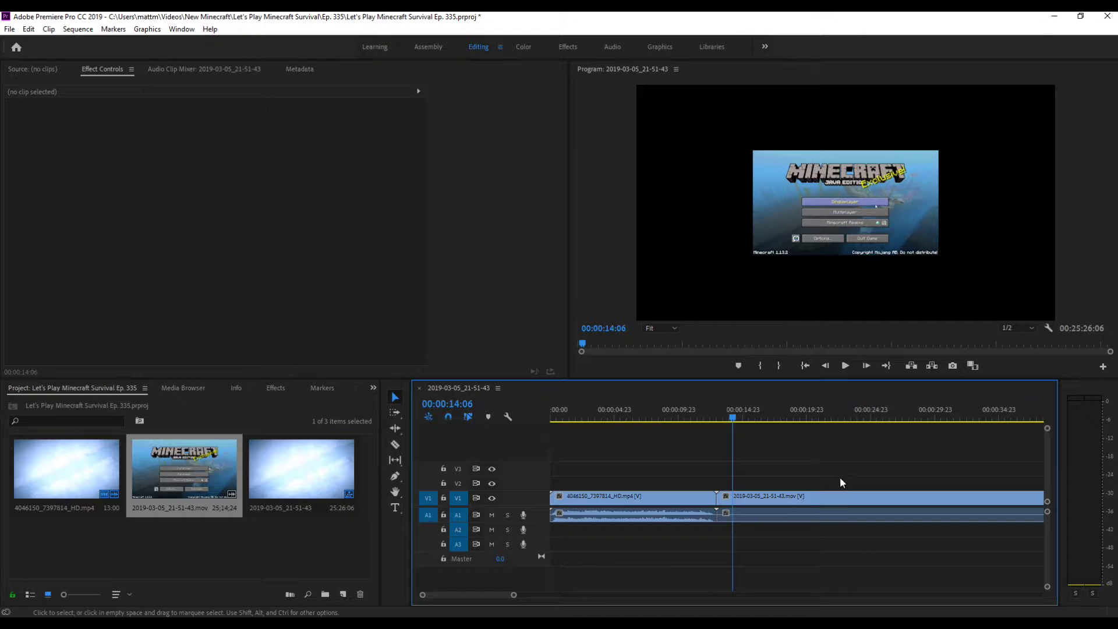
drag(812, 409, 714, 411)
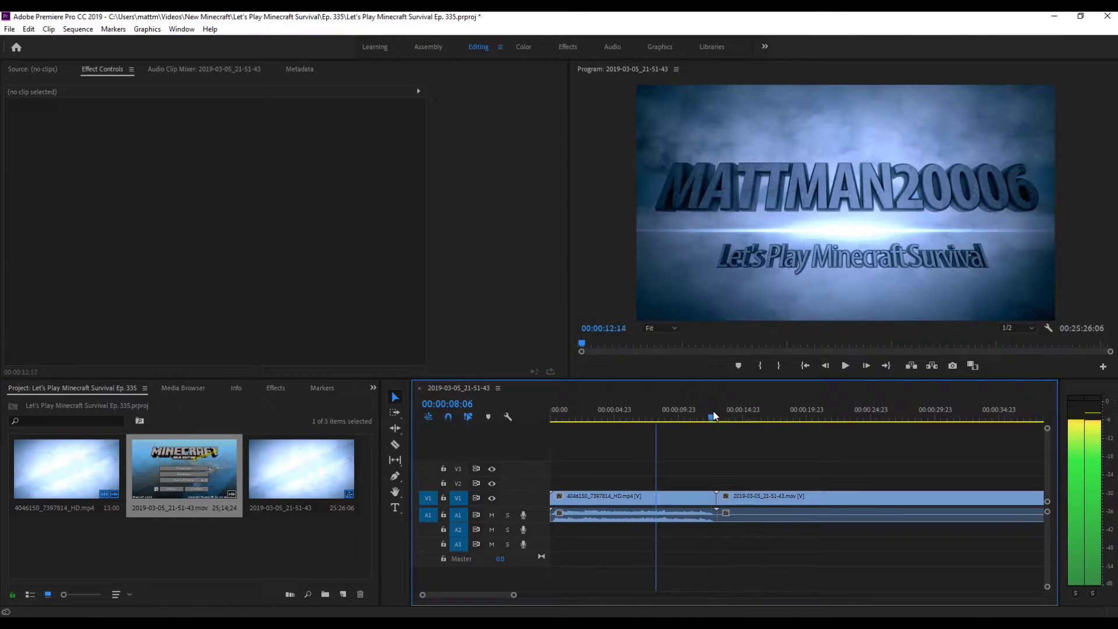
Scale the gameplay clip to frame size, then undo the scaling and clip additions.
right_click(808, 500)
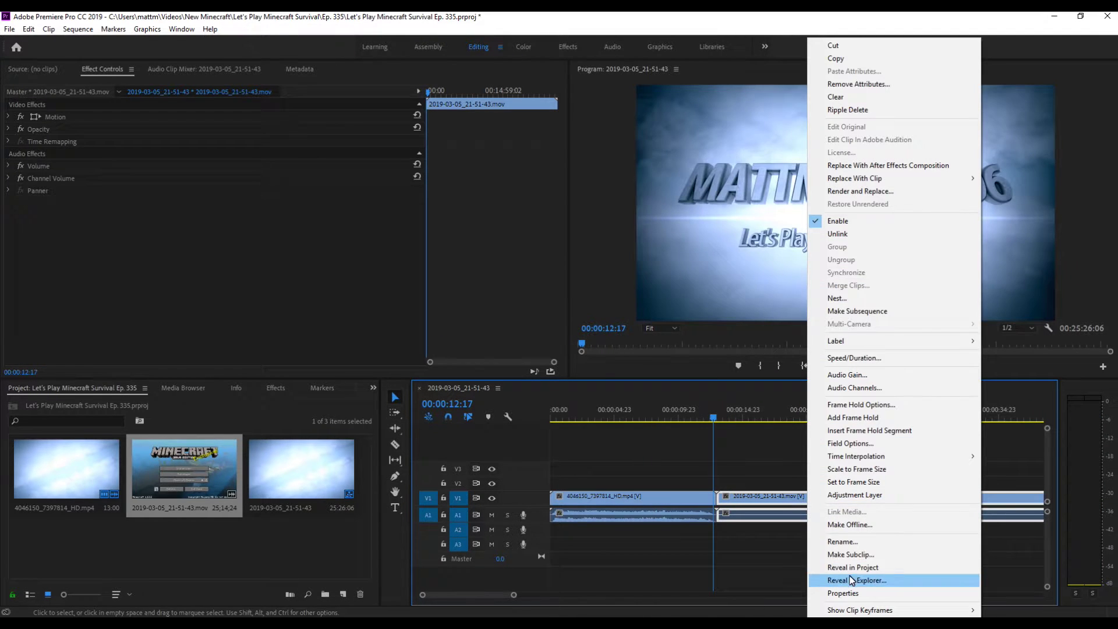
mouse_move(886, 460)
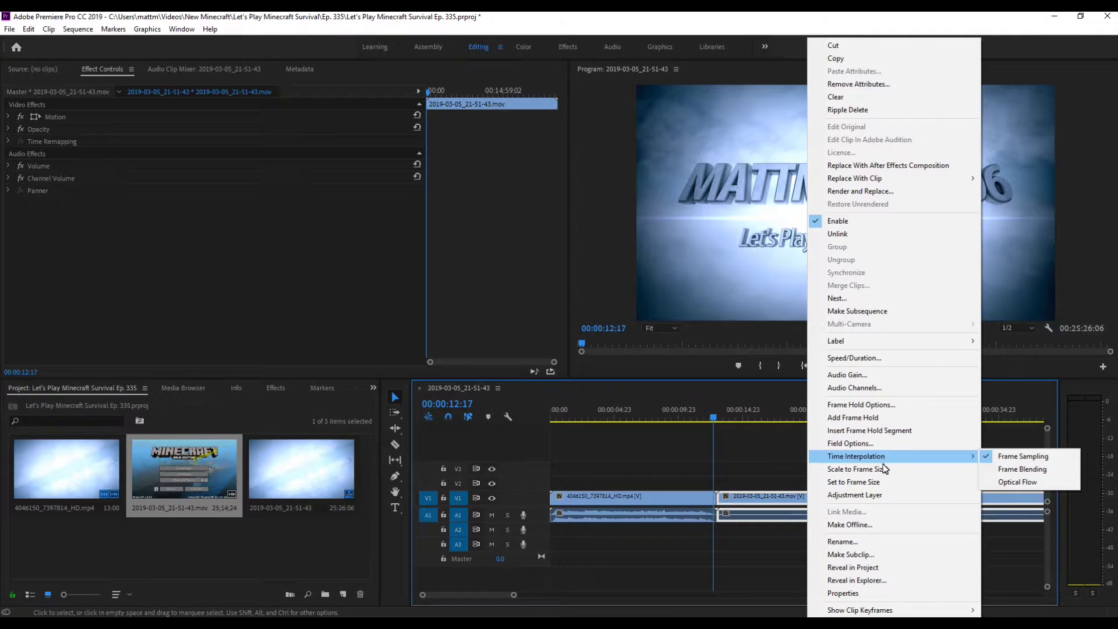
click(883, 469)
drag(823, 414, 839, 414)
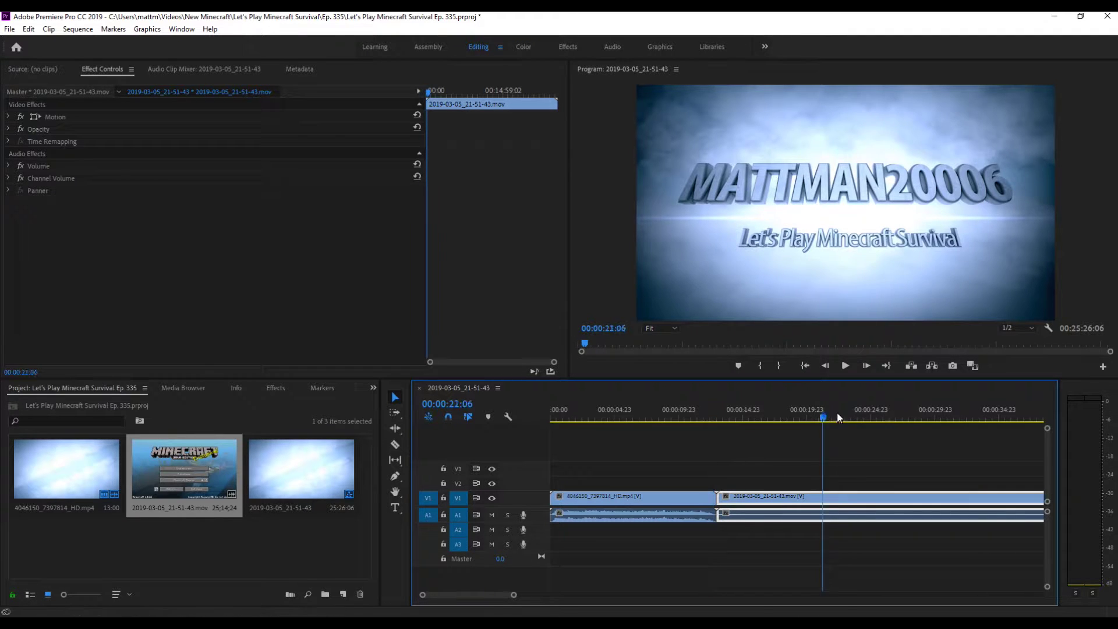
key(ctrl+z)
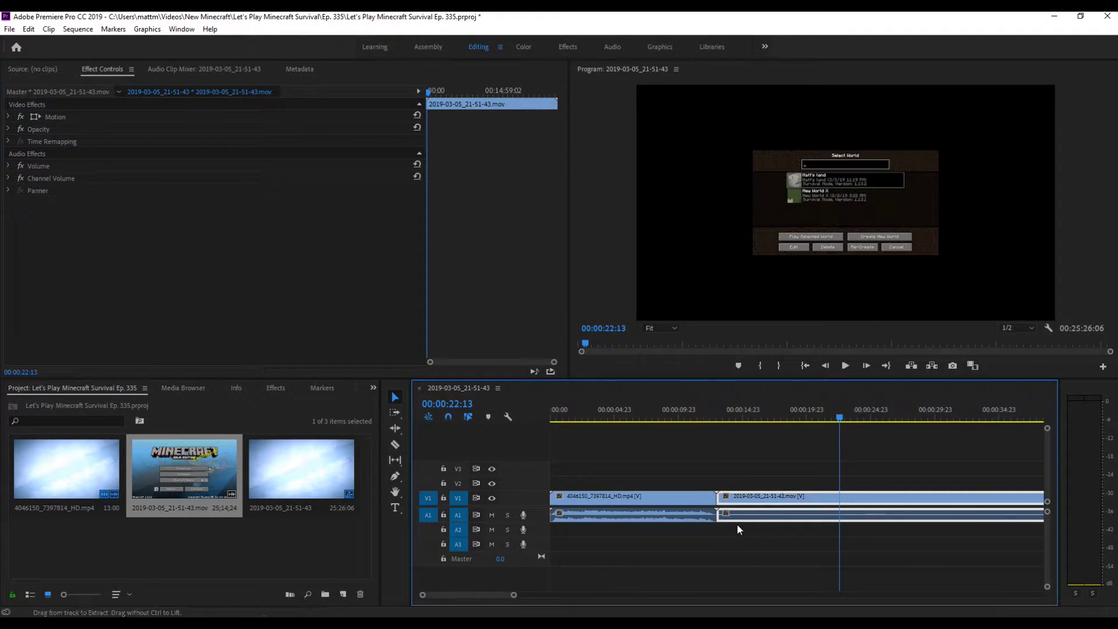
key(ctrl+z)
key(ctrl+z)
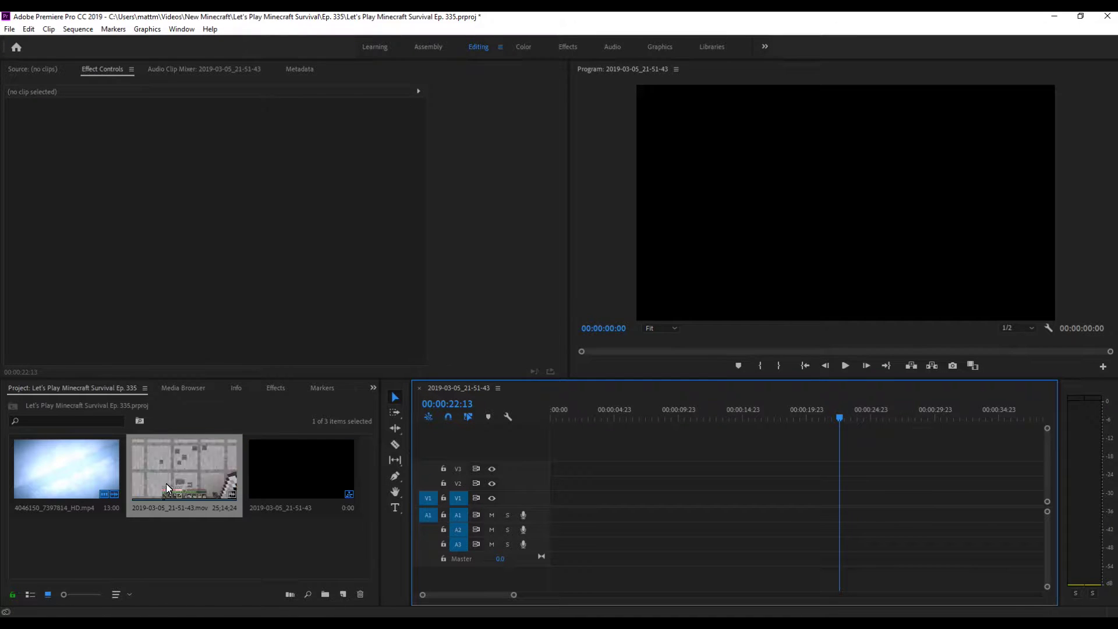
Rebuild the sequence from the gameplay clip's settings with the intro placed directly before it.
drag(222, 475, 614, 502)
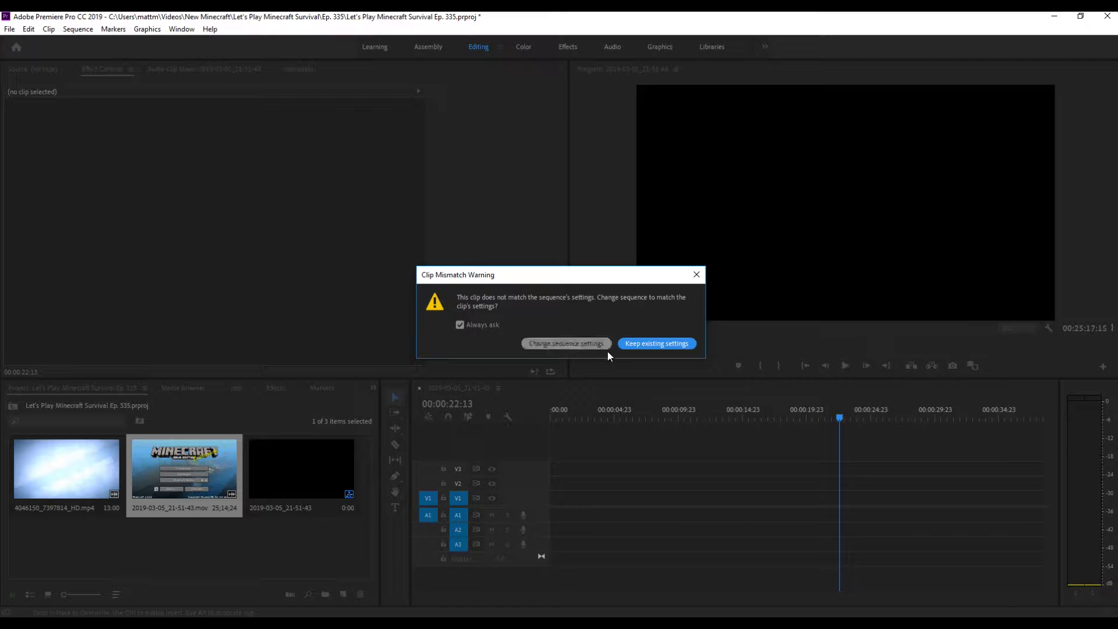
click(562, 348)
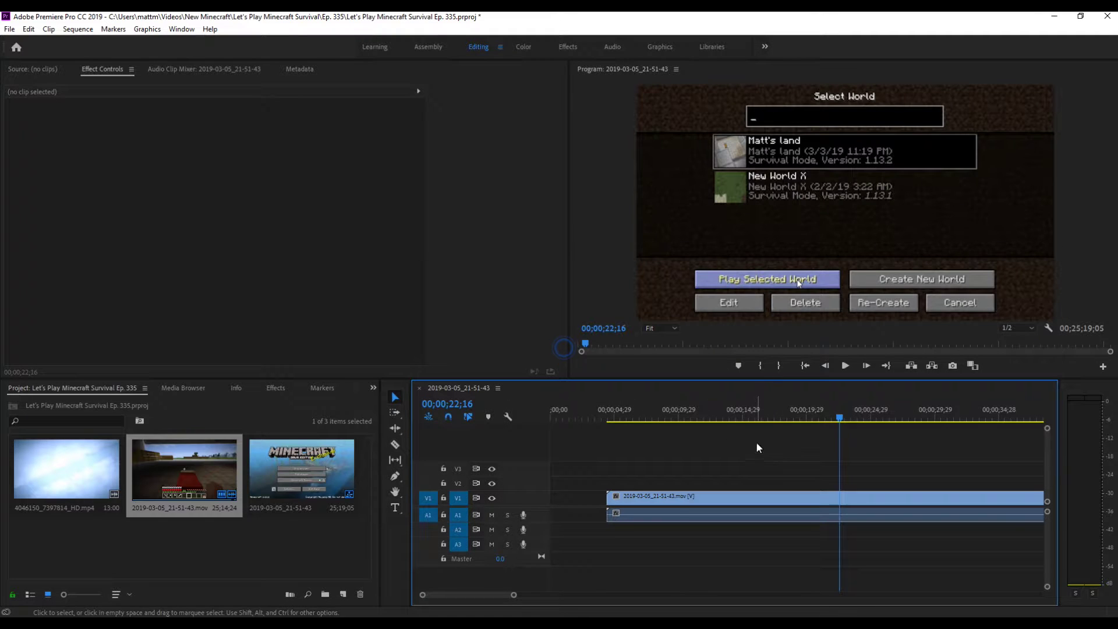
drag(631, 496, 818, 496)
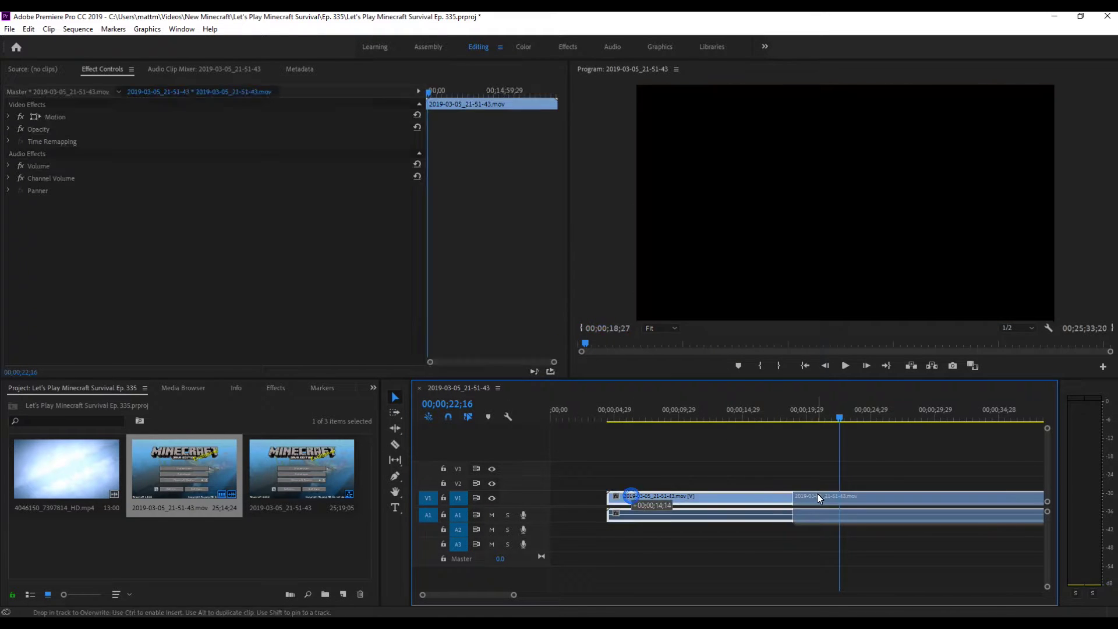
drag(100, 472, 545, 508)
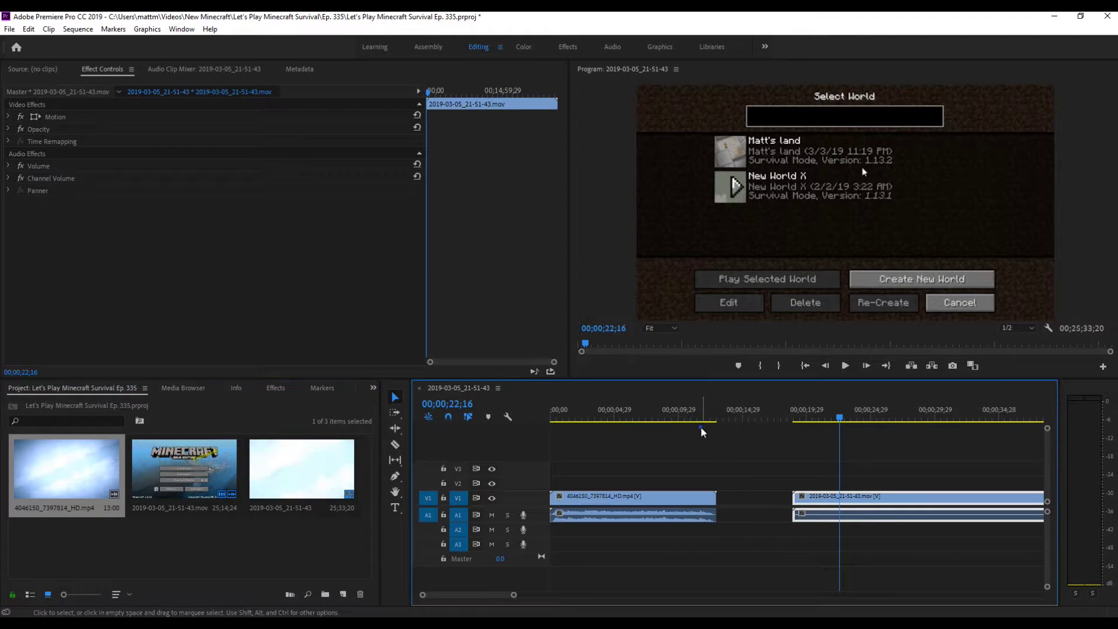
click(684, 416)
drag(825, 498, 749, 501)
Scale the intro clip to frame size and preview the cut into gameplay.
right_click(642, 498)
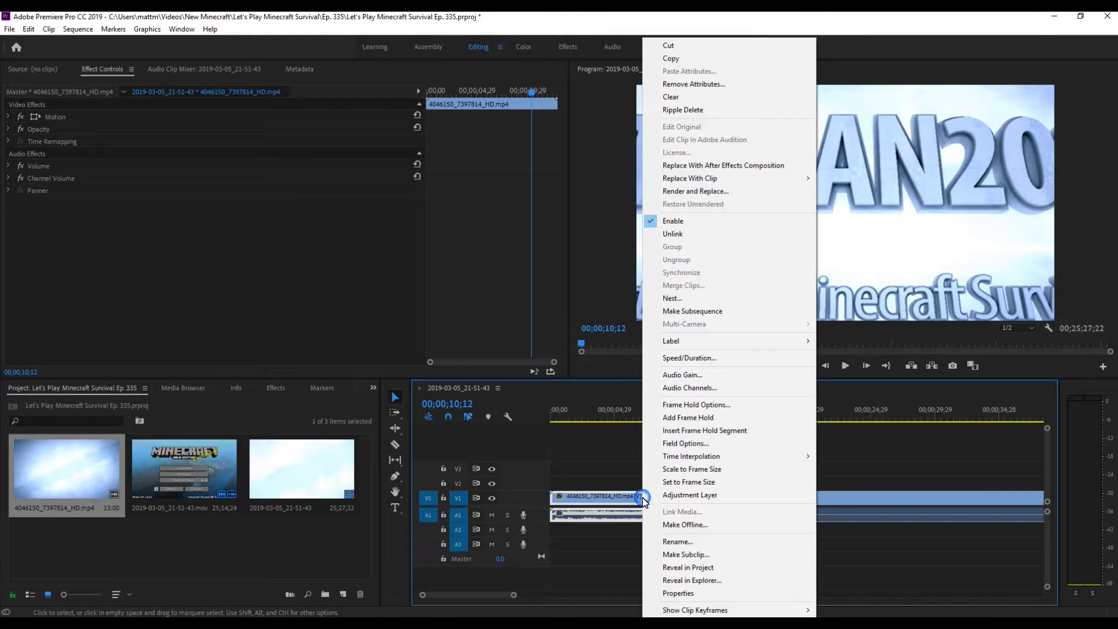
click(693, 472)
drag(687, 417, 721, 417)
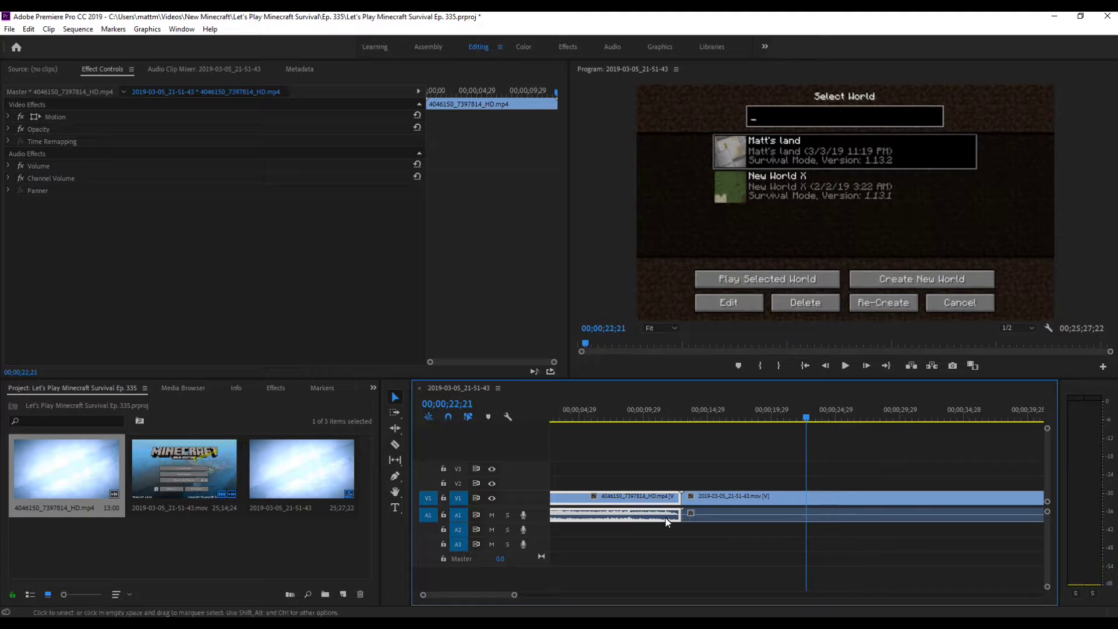
drag(516, 594, 987, 589)
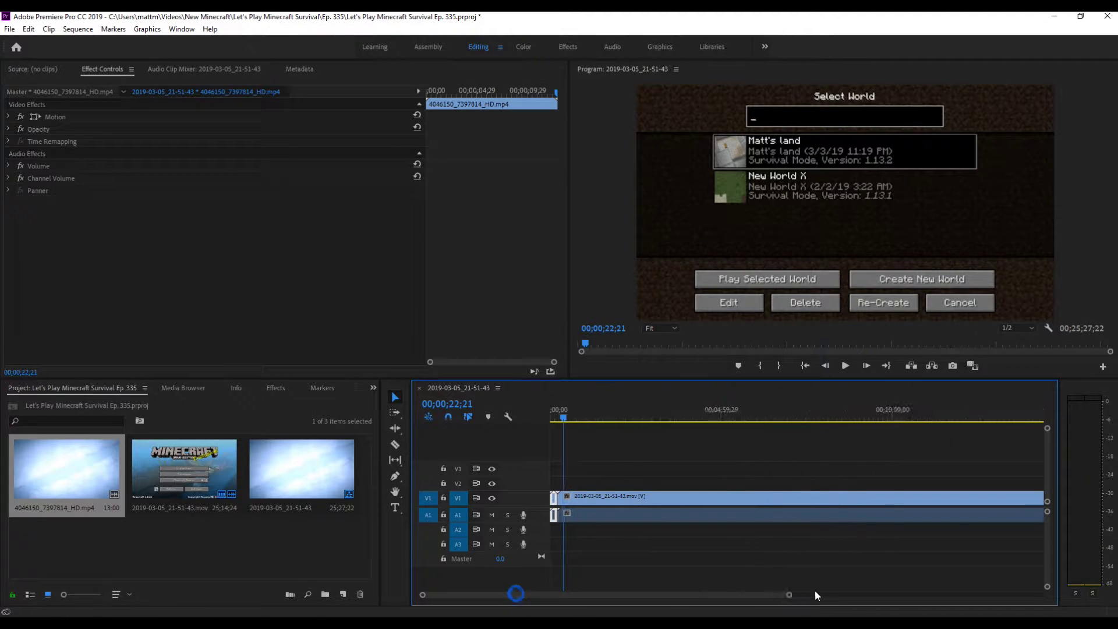
click(843, 407)
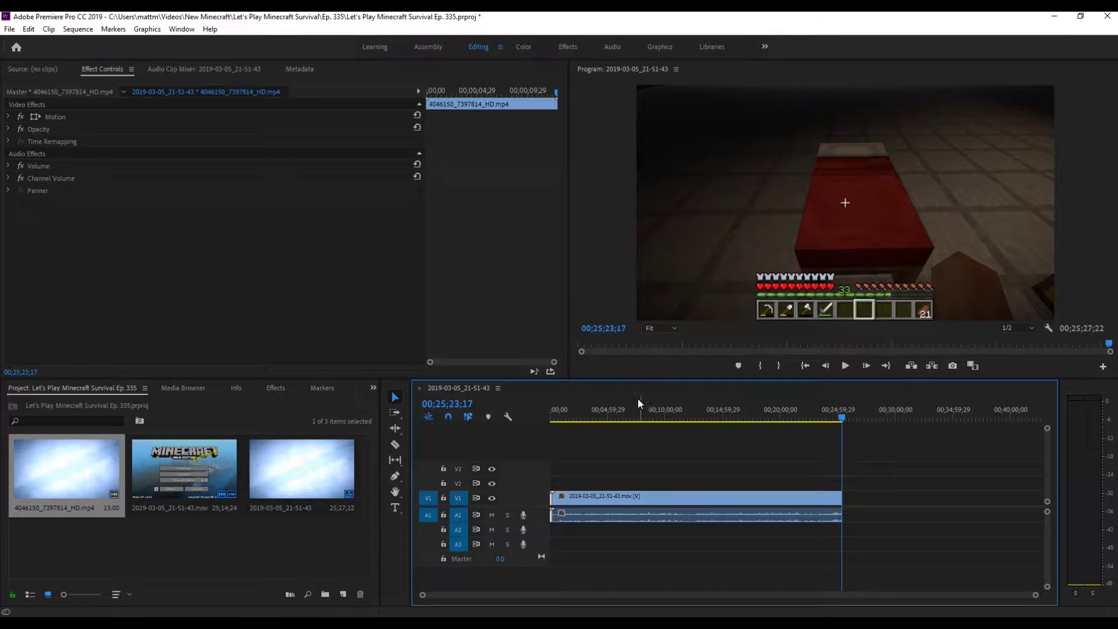
Open Ep. 334.prproj from Minecraft > Let's Play Minecraft Survival > Ep. 334 via File > Open Project.
click(9, 29)
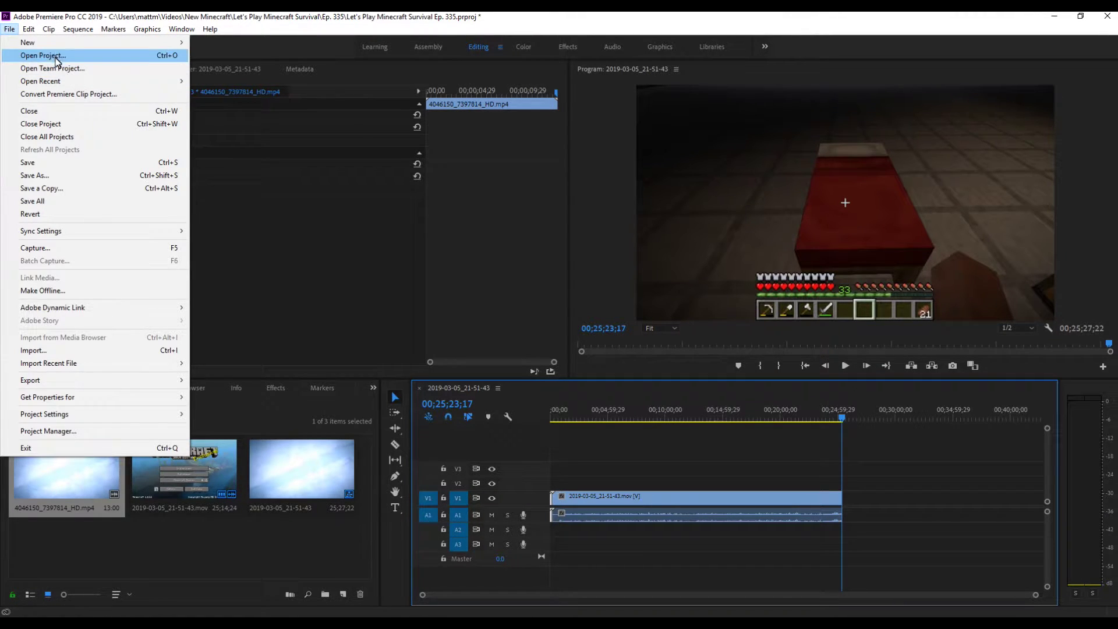
click(77, 29)
click(10, 29)
click(29, 56)
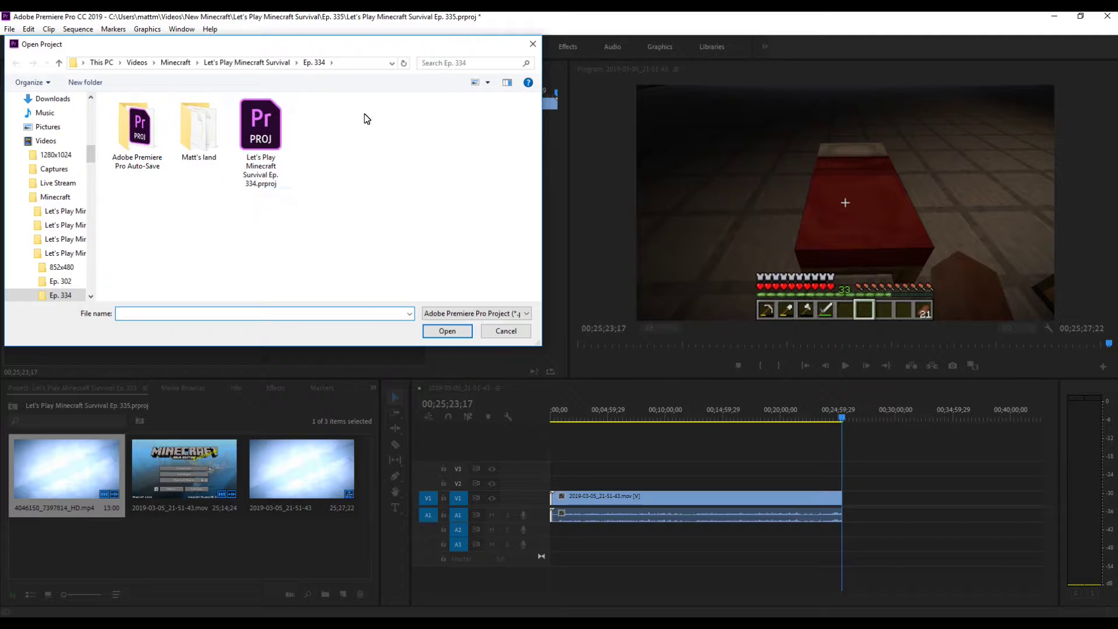
click(169, 63)
click(141, 64)
click(313, 137)
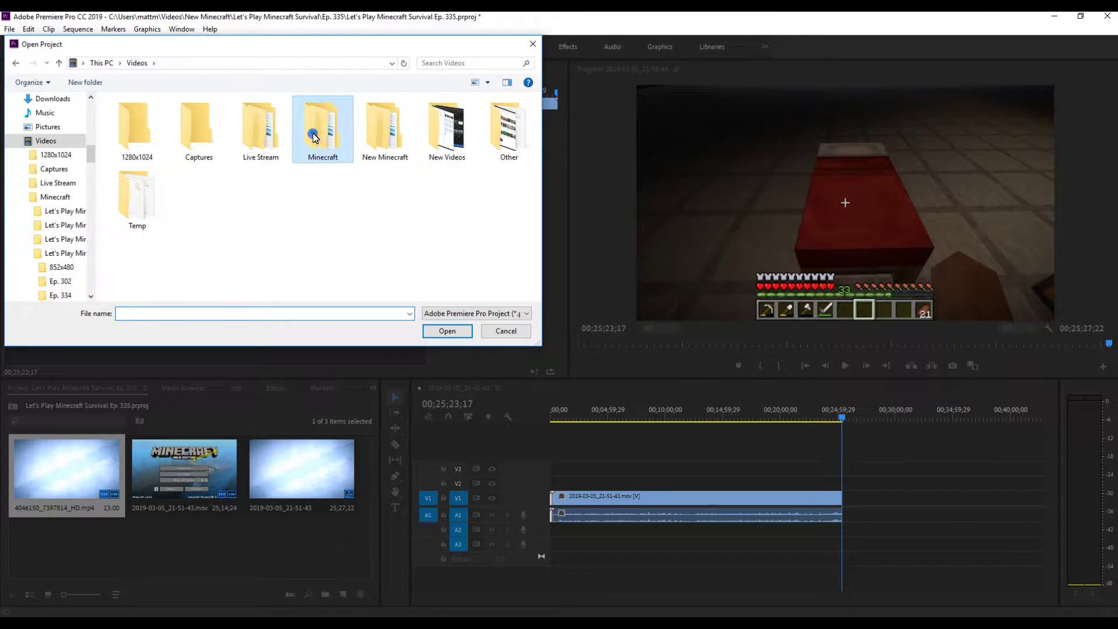
double_click(313, 136)
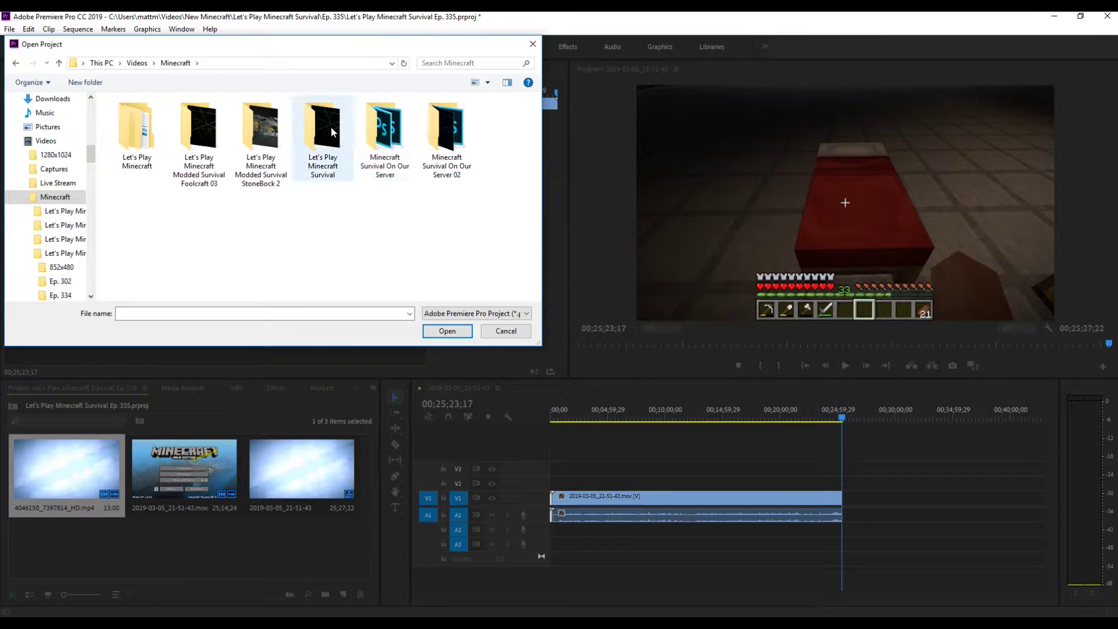
double_click(331, 131)
double_click(264, 128)
click(254, 155)
click(432, 328)
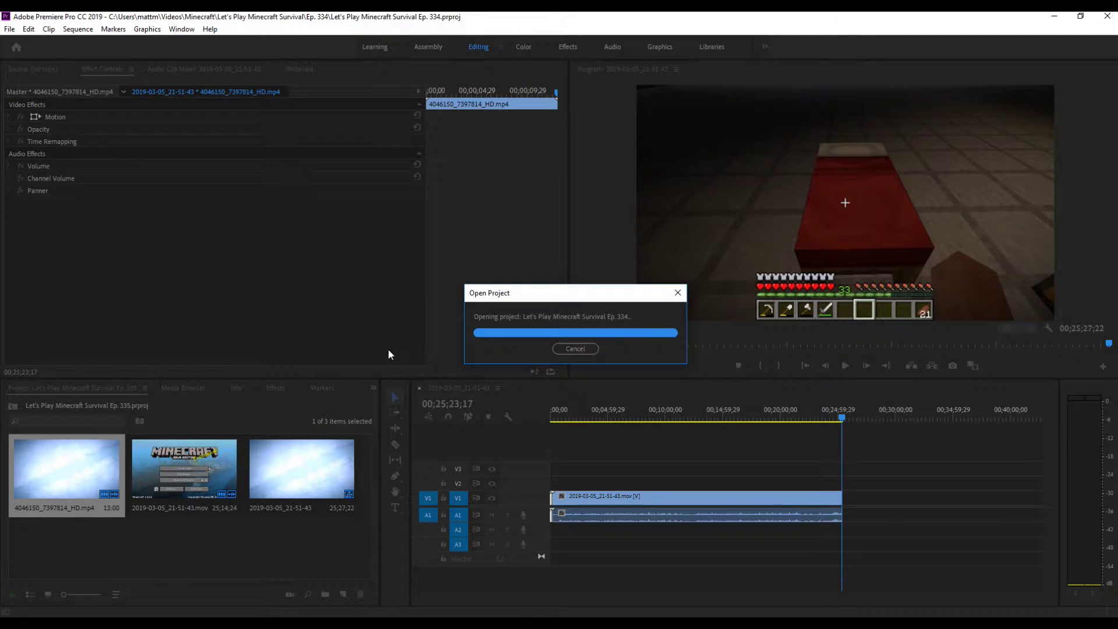
Select the Thank you for watching graphic clip and close the Ep. 334 sequence.
drag(656, 466, 606, 520)
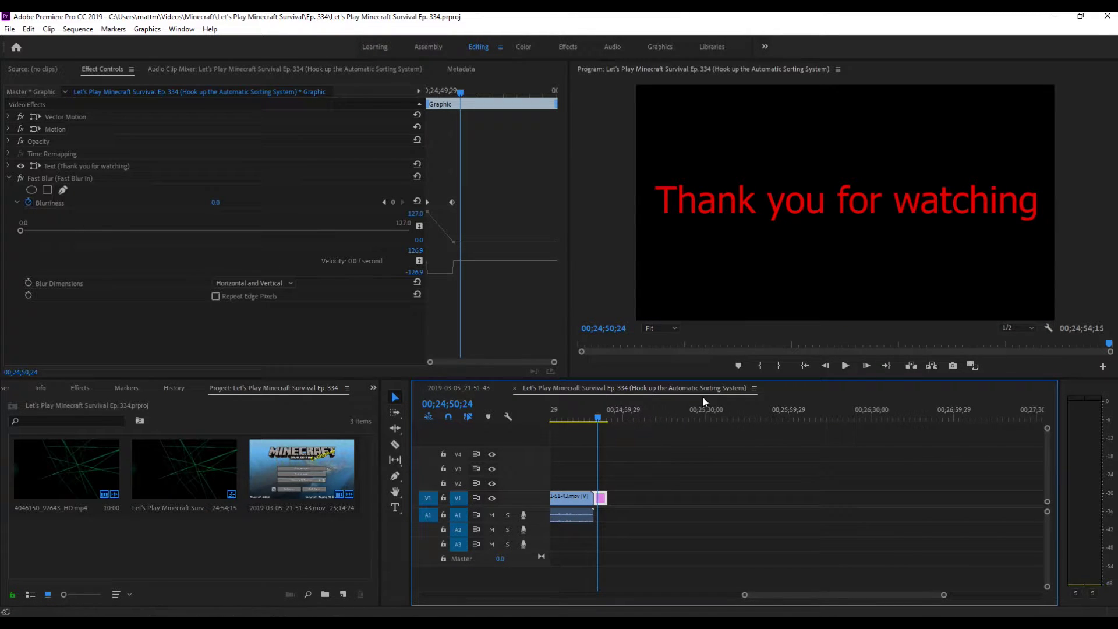
click(513, 388)
right_click(476, 389)
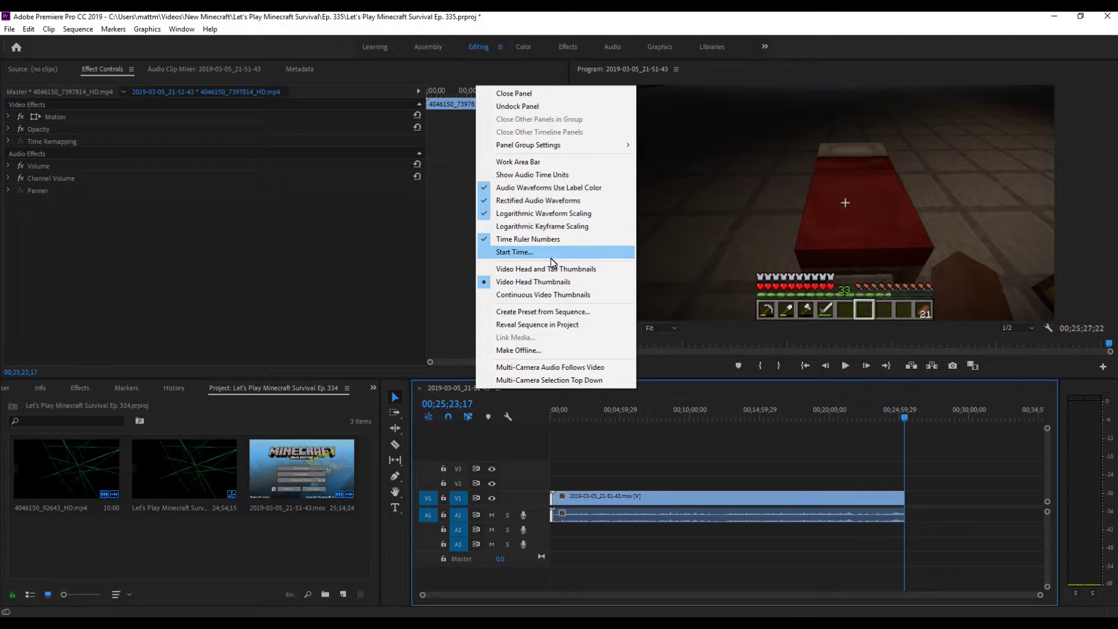
Delete the clips on the first tracks and cut the Thank you for watching graphic.
click(537, 325)
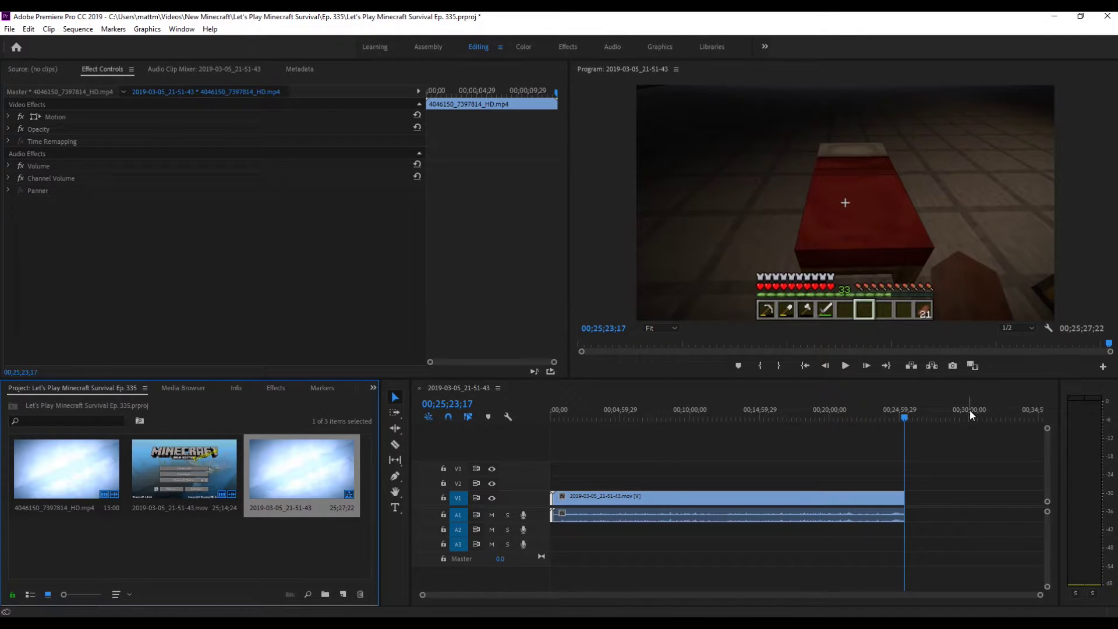
click(924, 413)
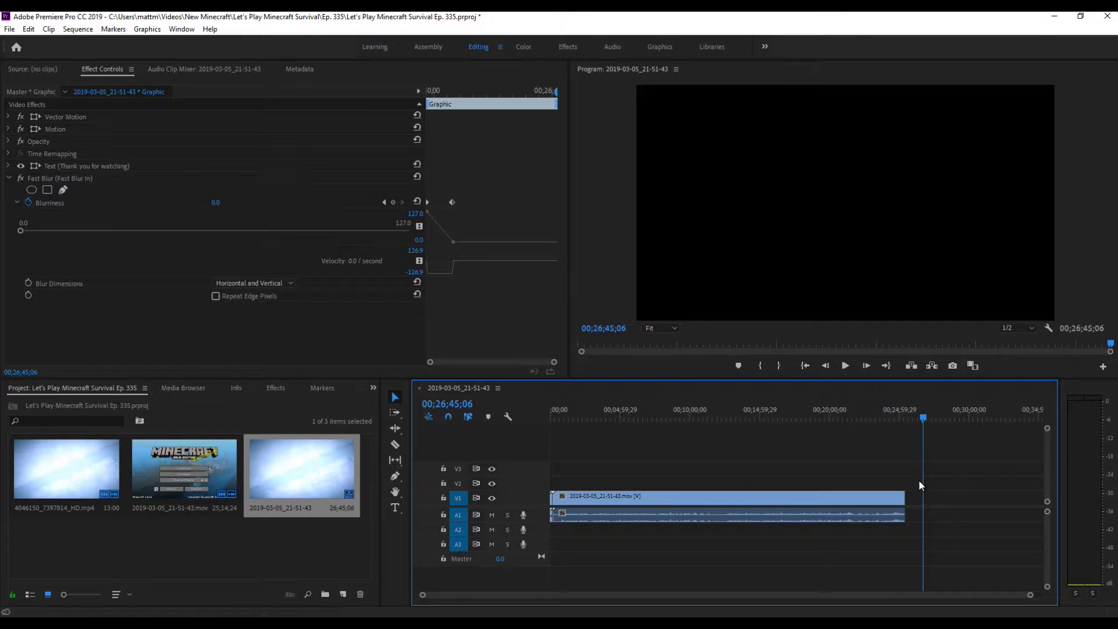
scroll(983, 598, up, 3)
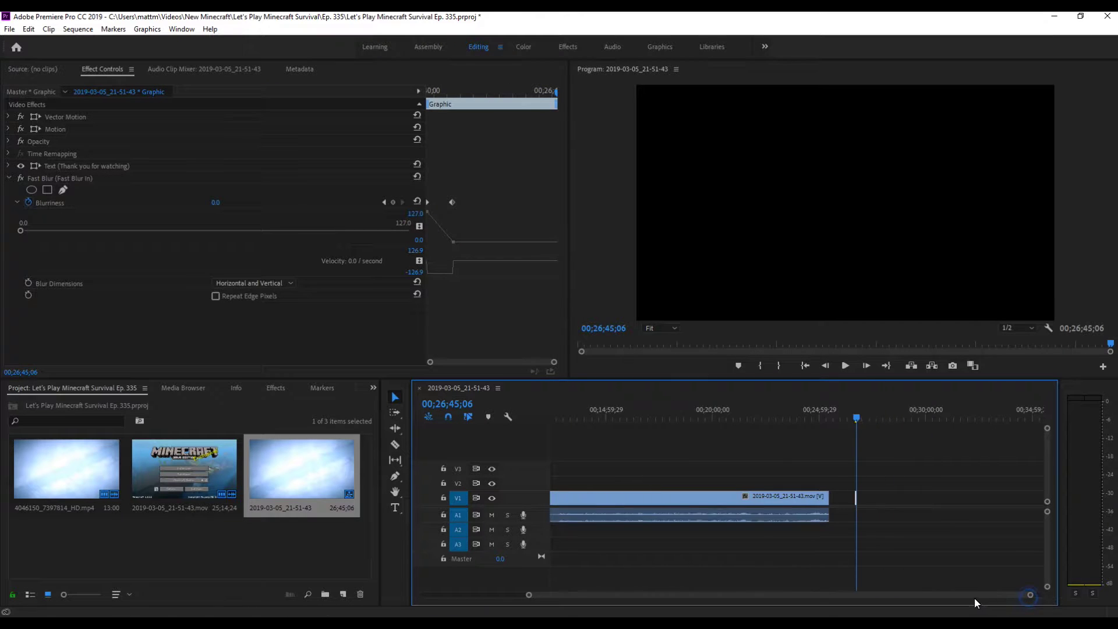
drag(757, 465, 714, 528)
key(Delete)
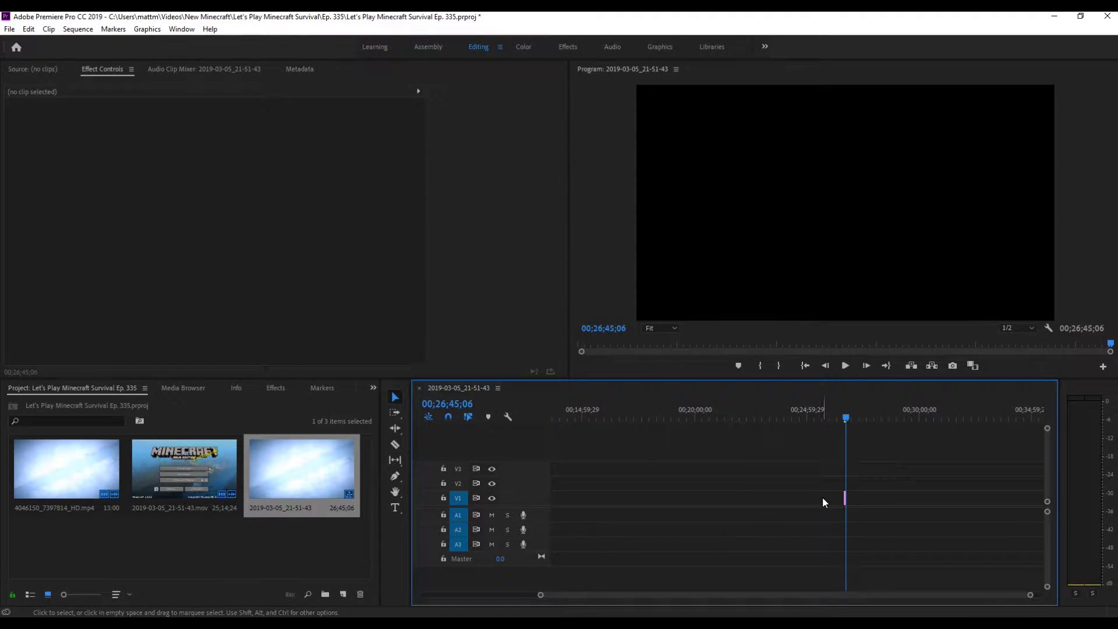
right_click(844, 500)
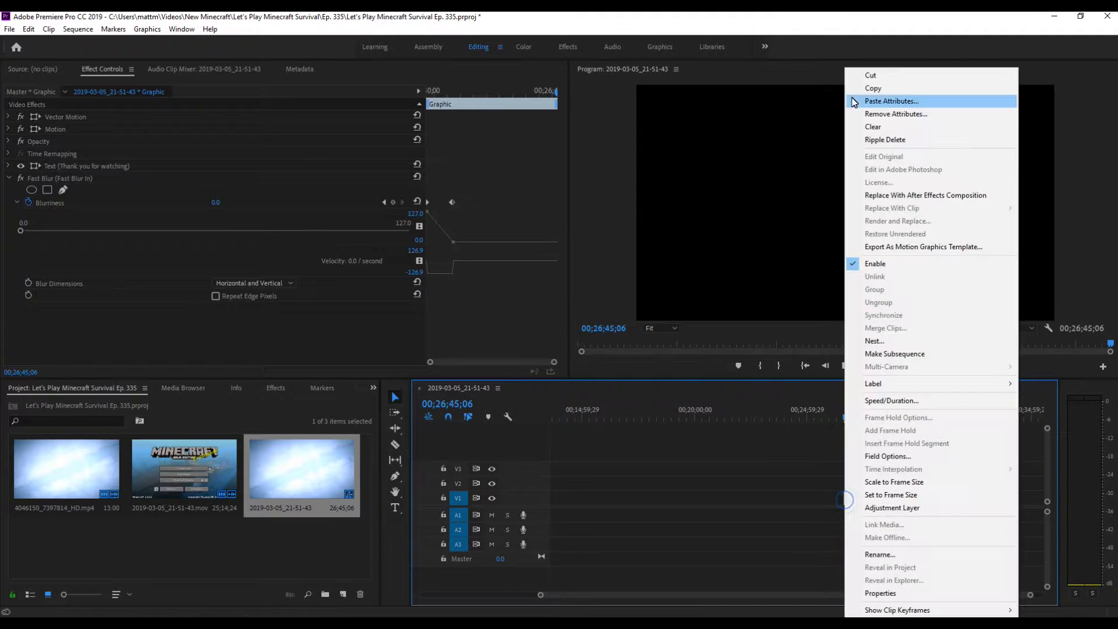
click(873, 75)
Paste the graphic at the playhead near two minutes, then undo the paste.
drag(870, 596, 567, 561)
click(596, 411)
key(ctrl+v)
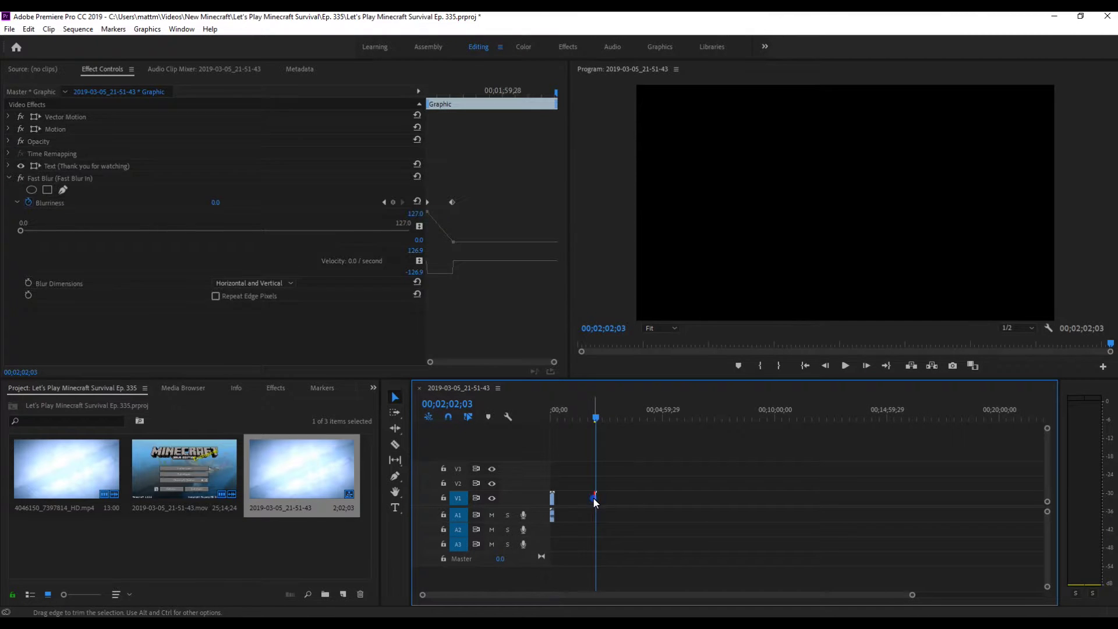
click(595, 498)
key(ctrl+z)
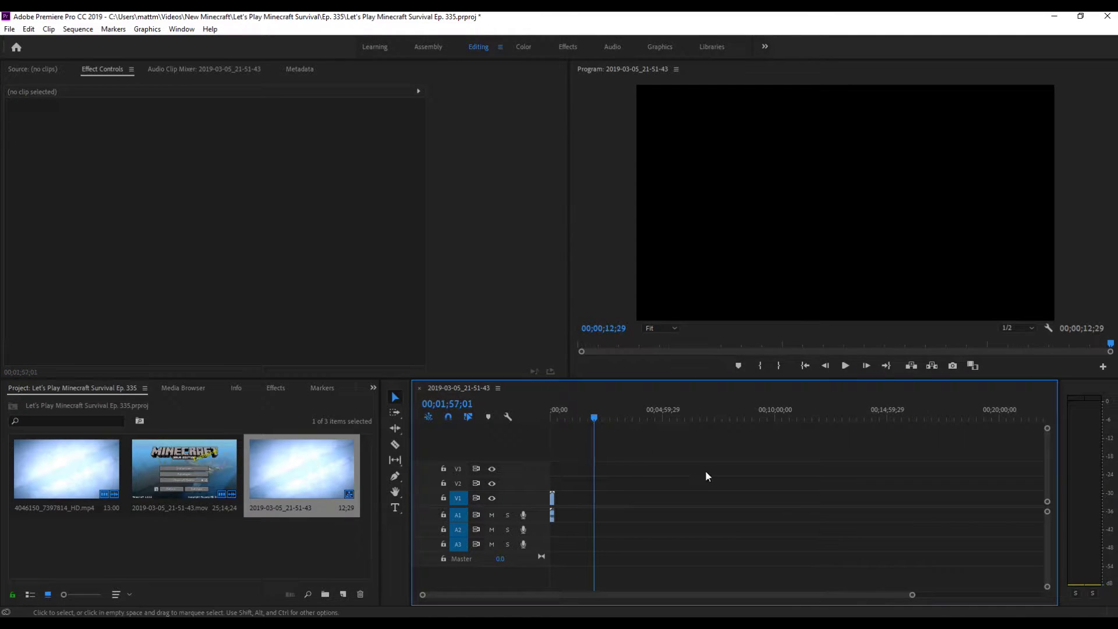
Move the Thank you for watching graphic to the start of track V2.
mouse_move(910, 595)
mouse_down()
mouse_move(784, 594)
mouse_move(1025, 609)
mouse_move(635, 583)
mouse_up()
mouse_move(588, 417)
mouse_down()
mouse_move(557, 419)
mouse_move(577, 418)
mouse_up()
click(576, 499)
drag(562, 488, 553, 493)
drag(808, 594, 673, 595)
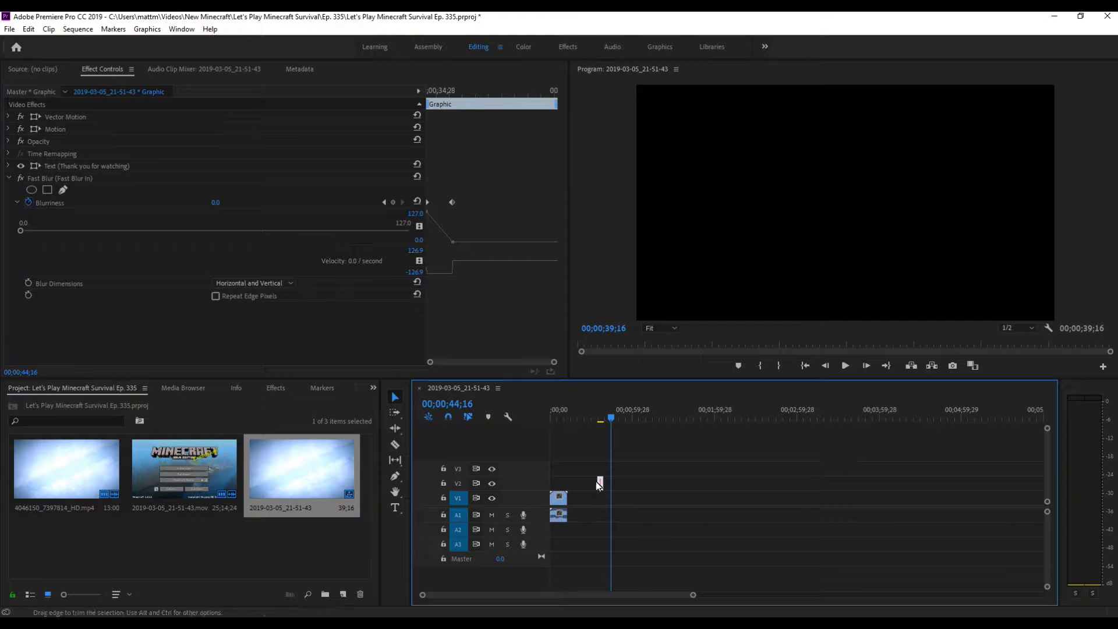
drag(604, 494, 568, 495)
click(306, 504)
right_click(298, 472)
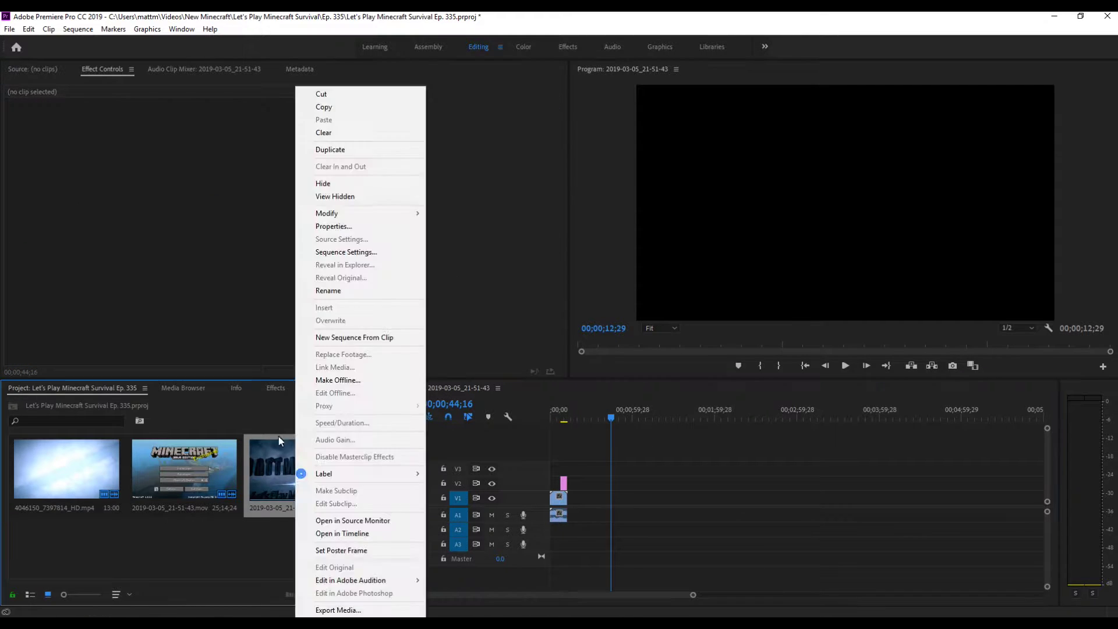
Cancel Export Media and delete the gameplay .mov from the Project panel.
click(375, 610)
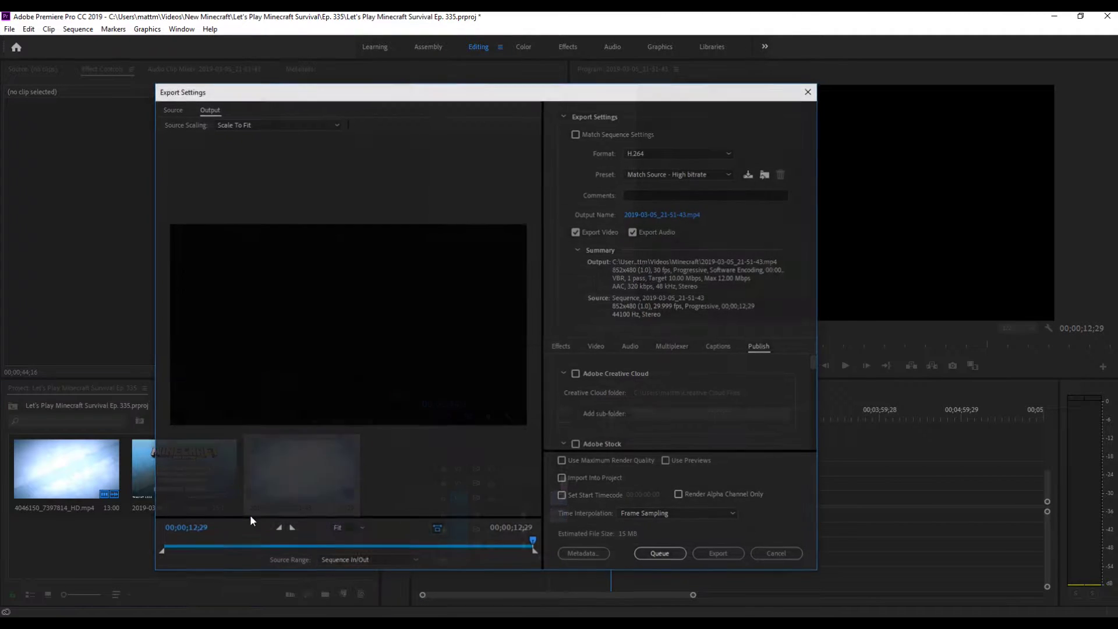
click(777, 555)
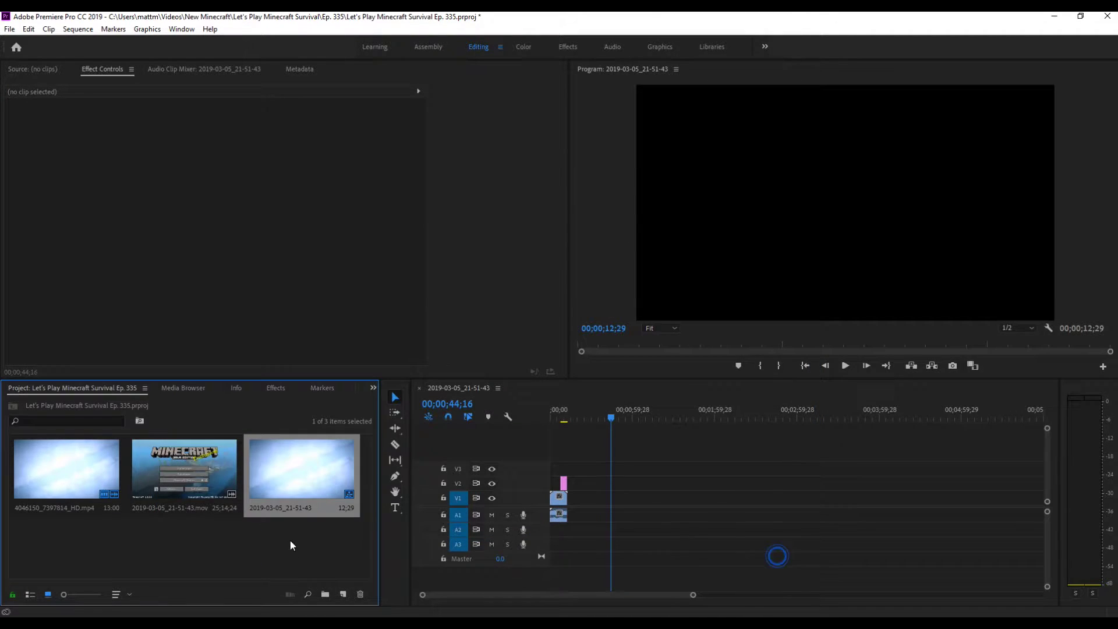
click(215, 483)
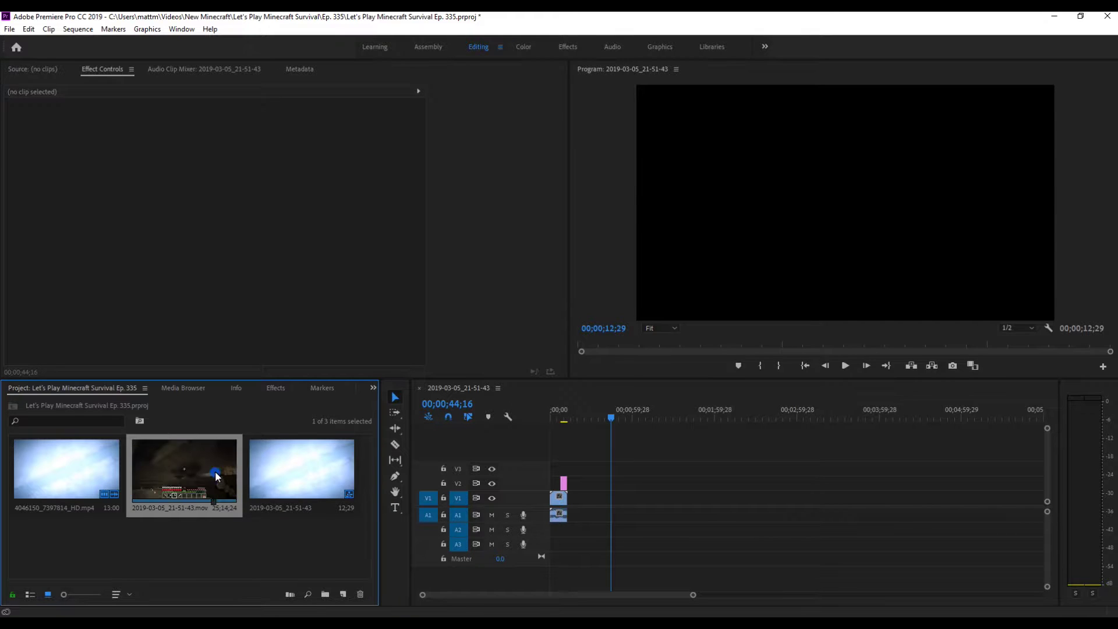
key(Delete)
Start renaming the 2019-03-05_21-51-43 sequence and clear its old name.
right_click(214, 478)
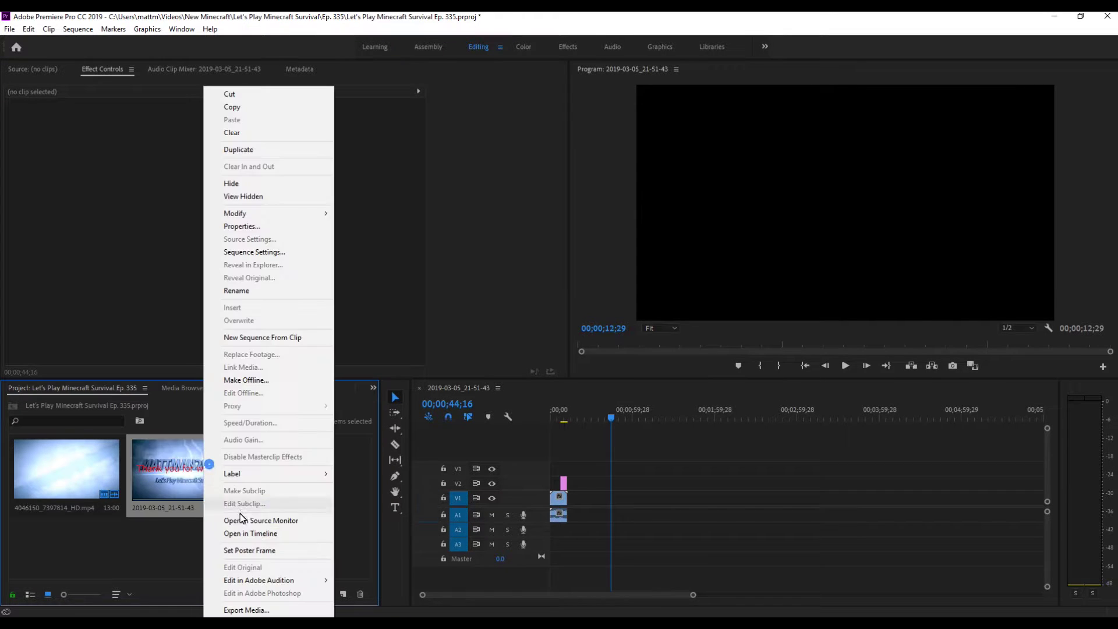
click(259, 290)
key(BackSpace)
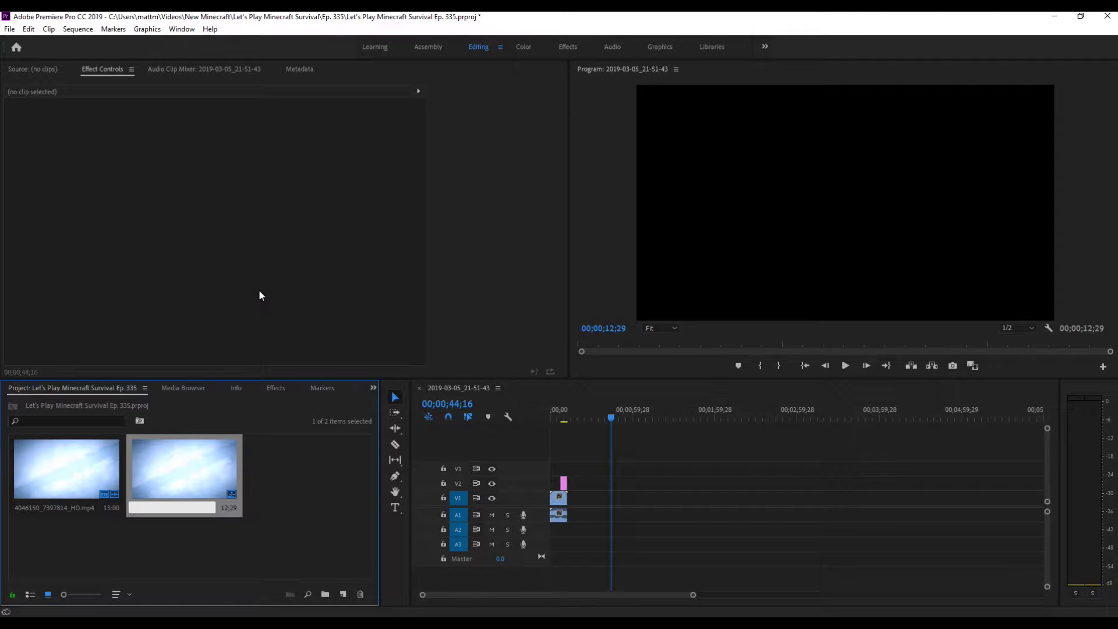
In File Explorer, start renaming the Let's Play Minecraft Survival folder, then return to Premiere.
key(alt+Tab)
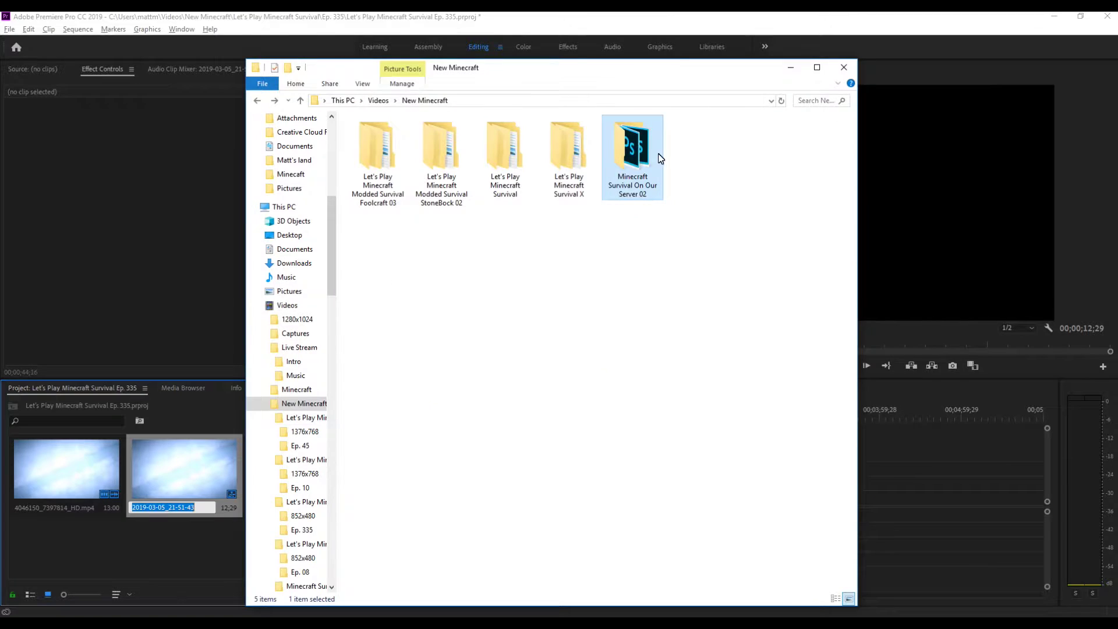
right_click(502, 143)
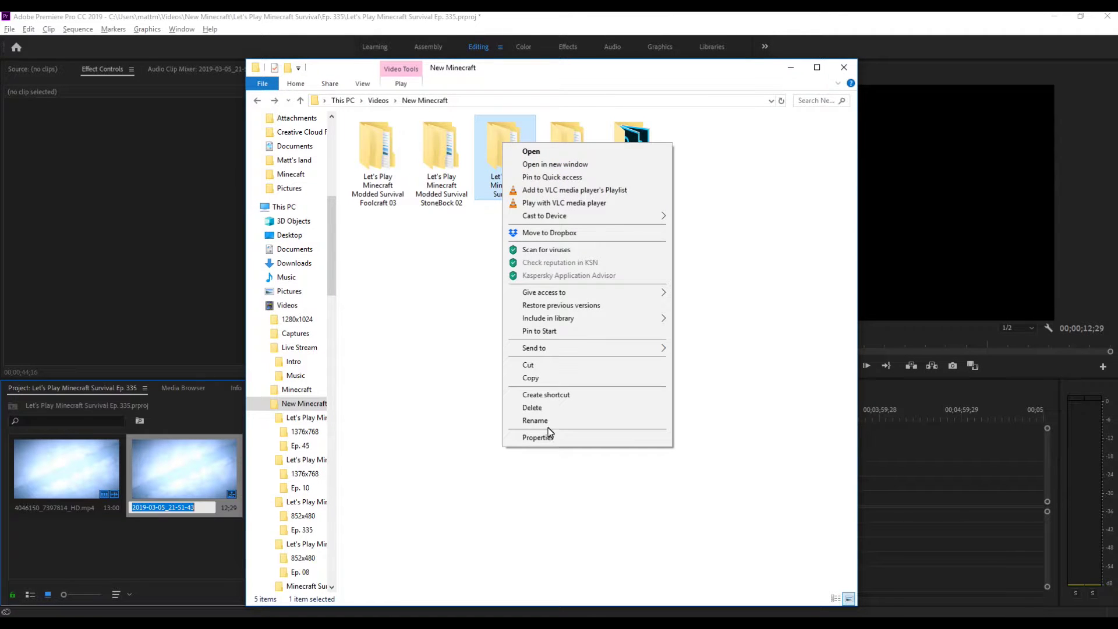
click(541, 420)
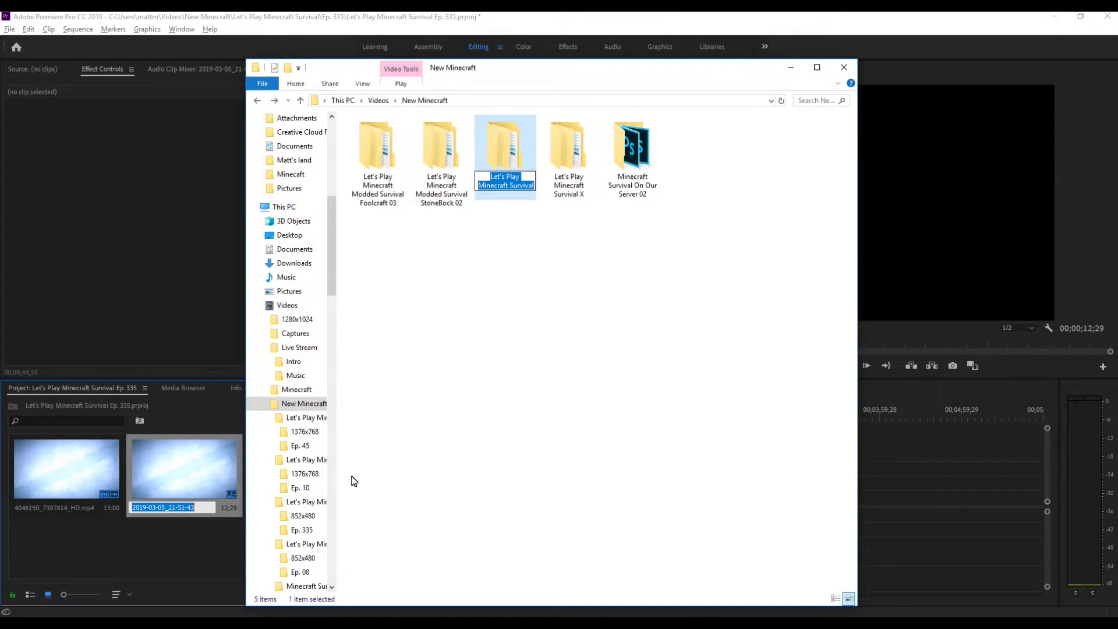
click(171, 512)
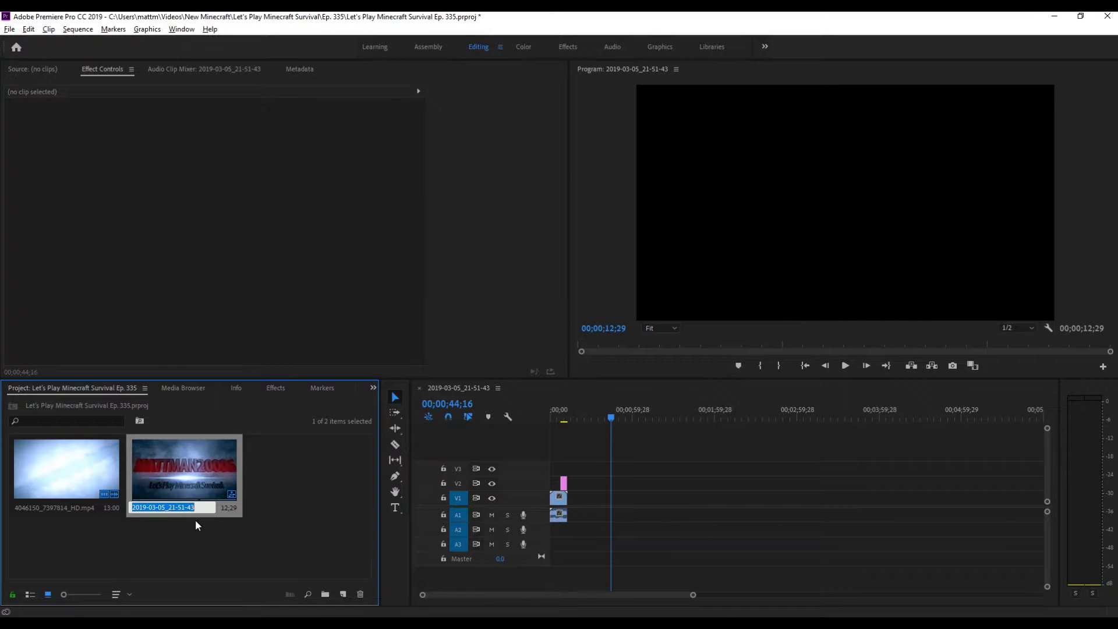
Replace the sequence name 2019-03-05_21-51-43 with 'Let's Play Minecraft Survival Ep. 335 ()'.
click(211, 511)
key(ctrl+a)
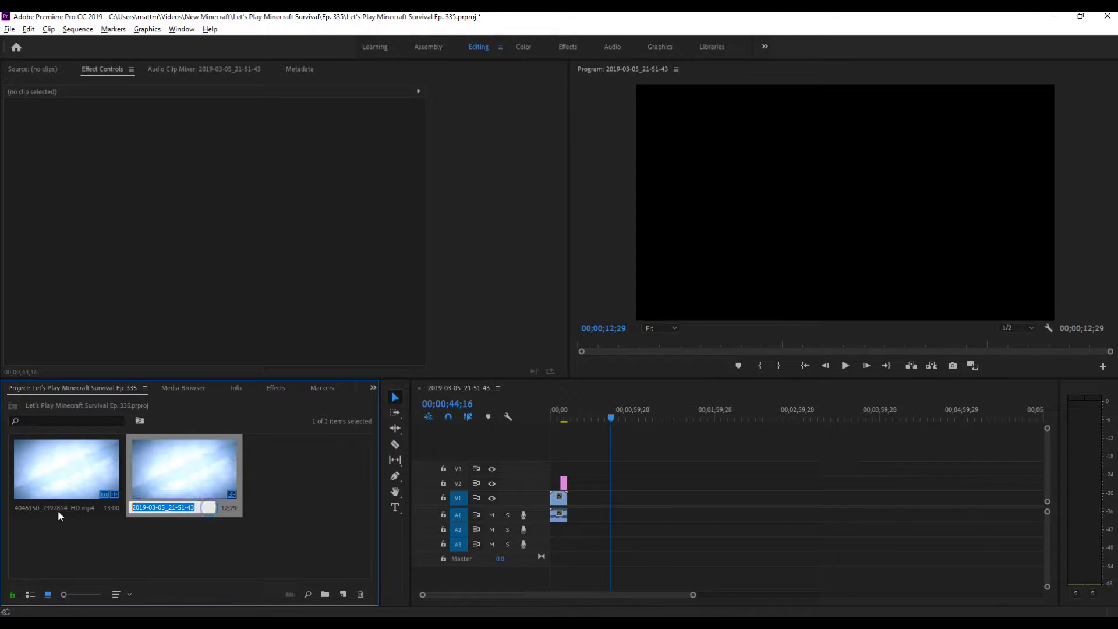
key(ctrl+v)
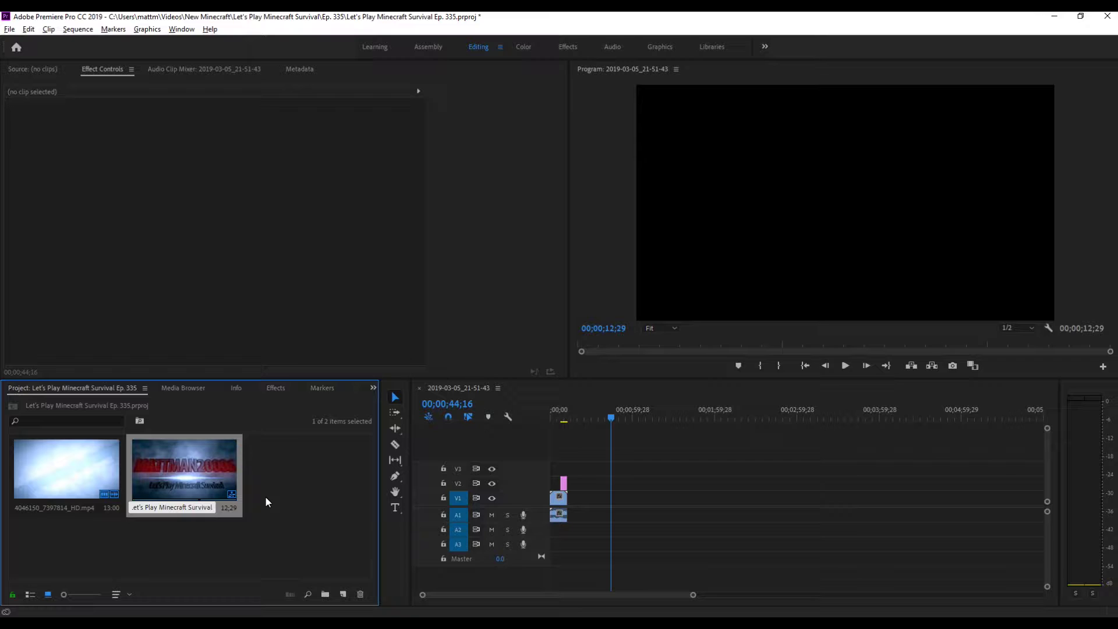
text(ep)
key(BackSpace)
key(BackSpace)
text(Ep.)
text( 33)
text(5)
text( ()
click(267, 460)
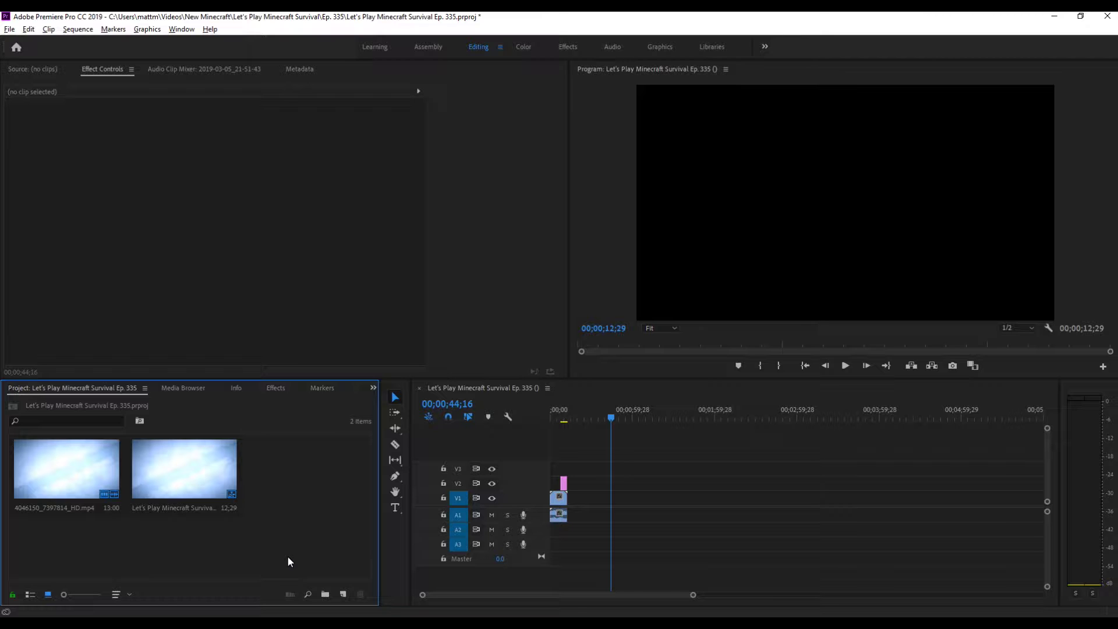
Save As over the existing Let's Play Minecraft Survival Ep. 335.prproj, confirming the replacement.
click(10, 28)
key(Escape)
click(10, 27)
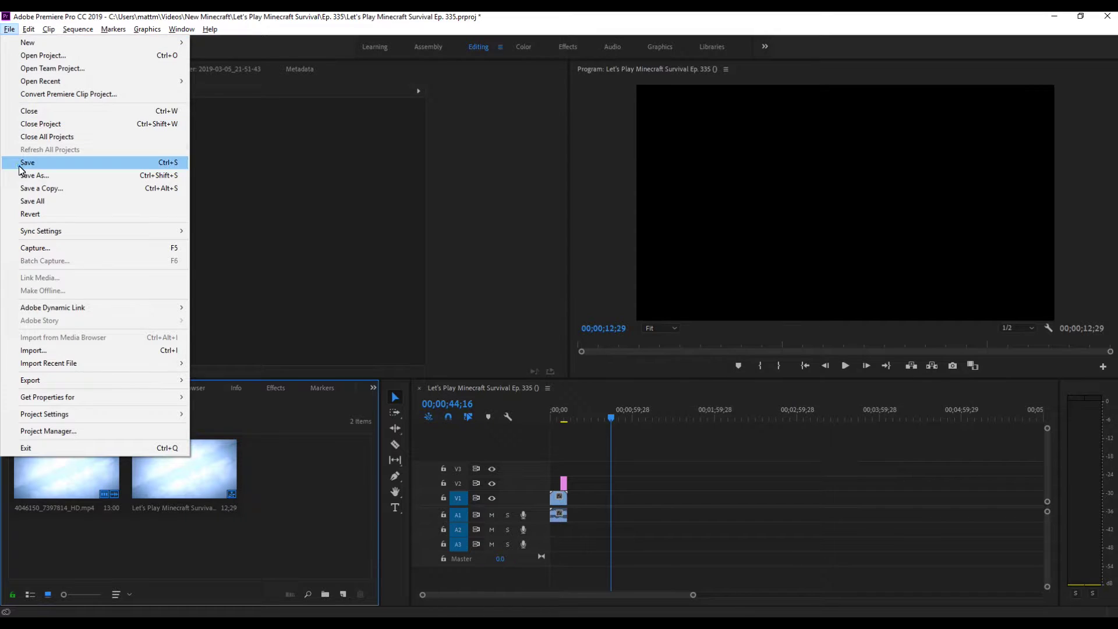
click(26, 175)
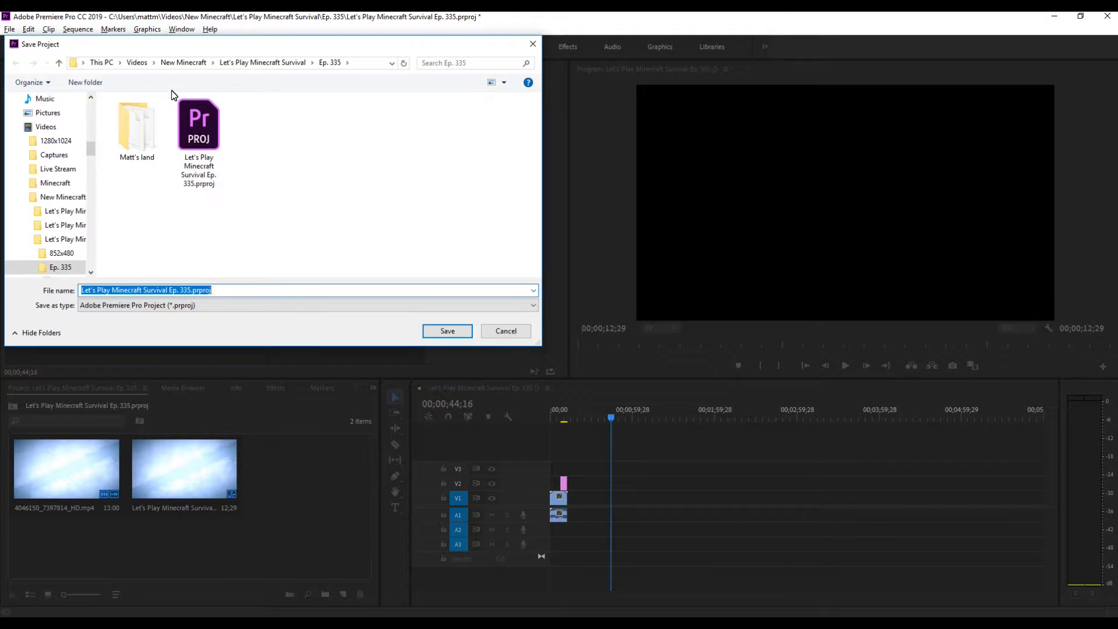
click(431, 331)
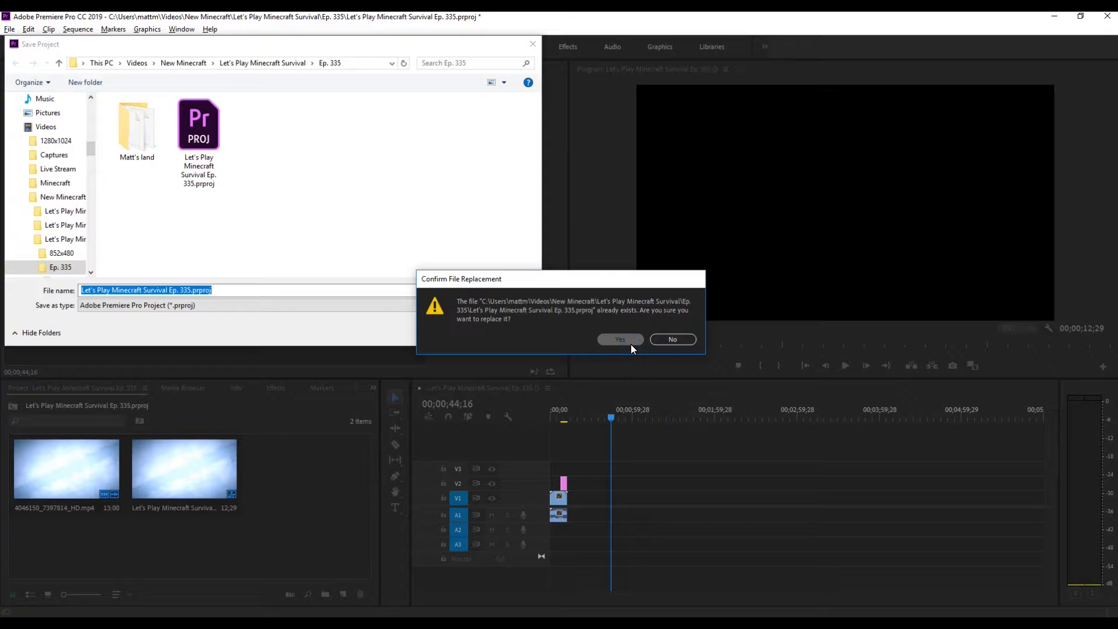
click(631, 342)
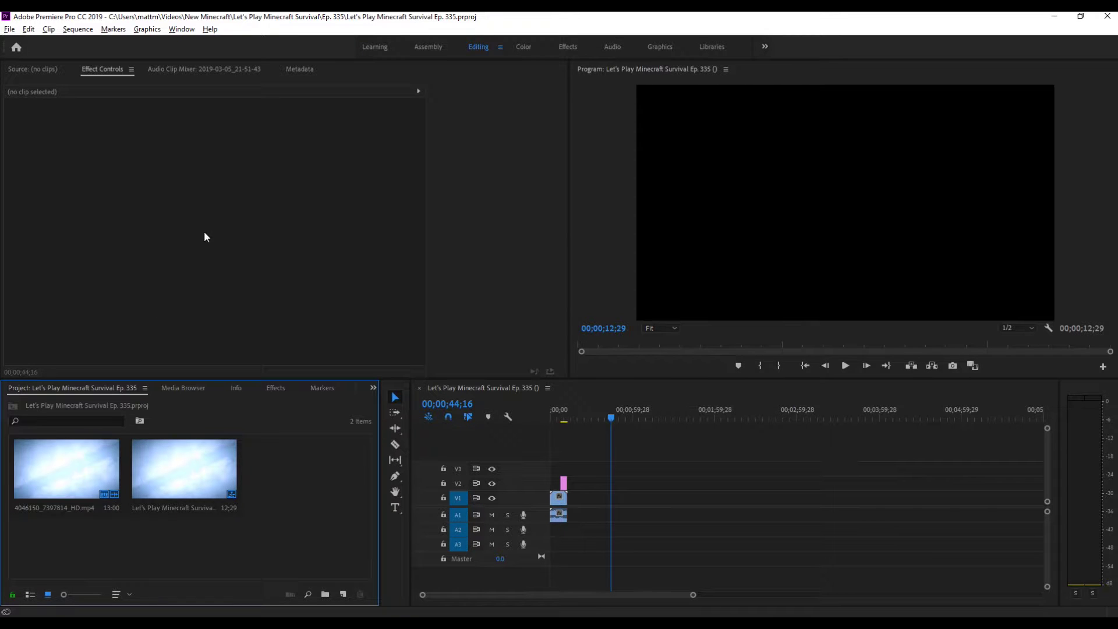
Start Save As, browse to the Foolcraft 03 folder and select its series name in the path bar.
click(10, 29)
click(26, 177)
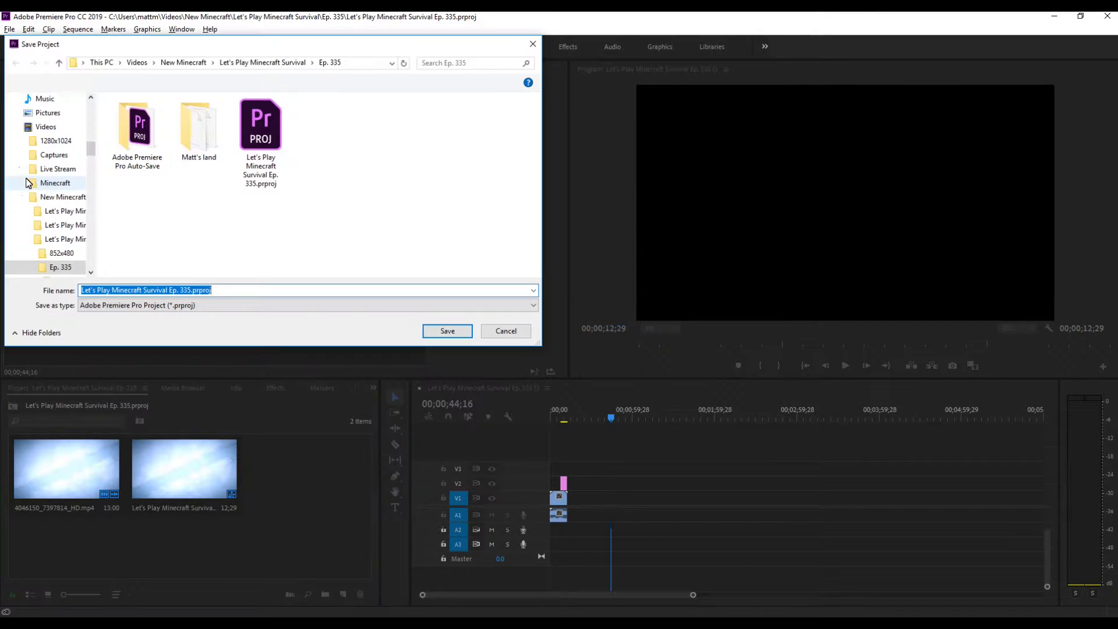
click(378, 261)
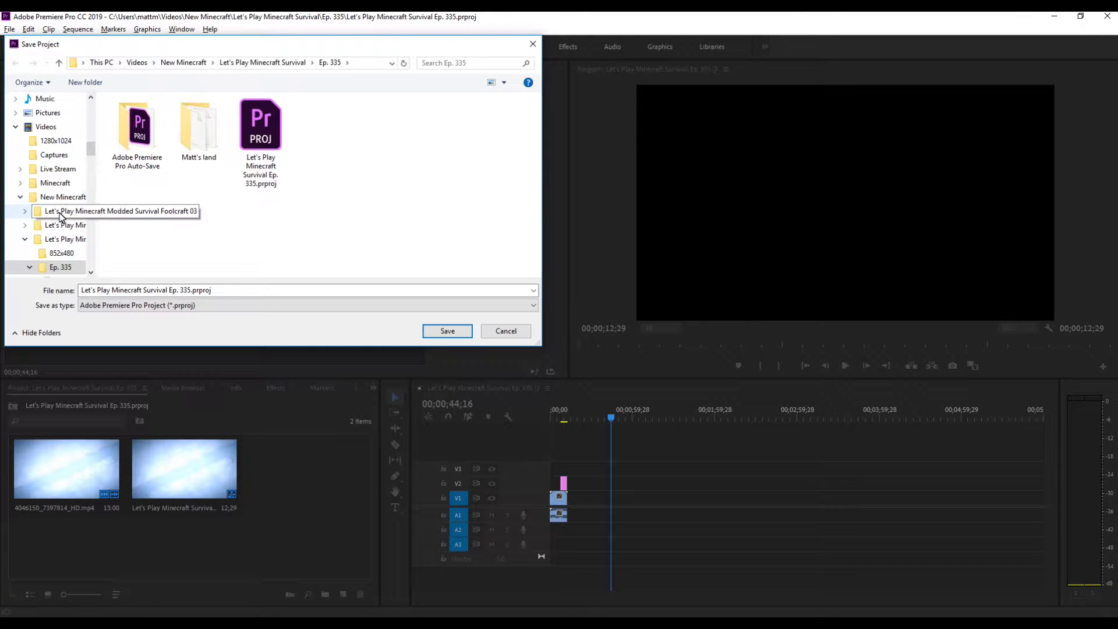
click(60, 213)
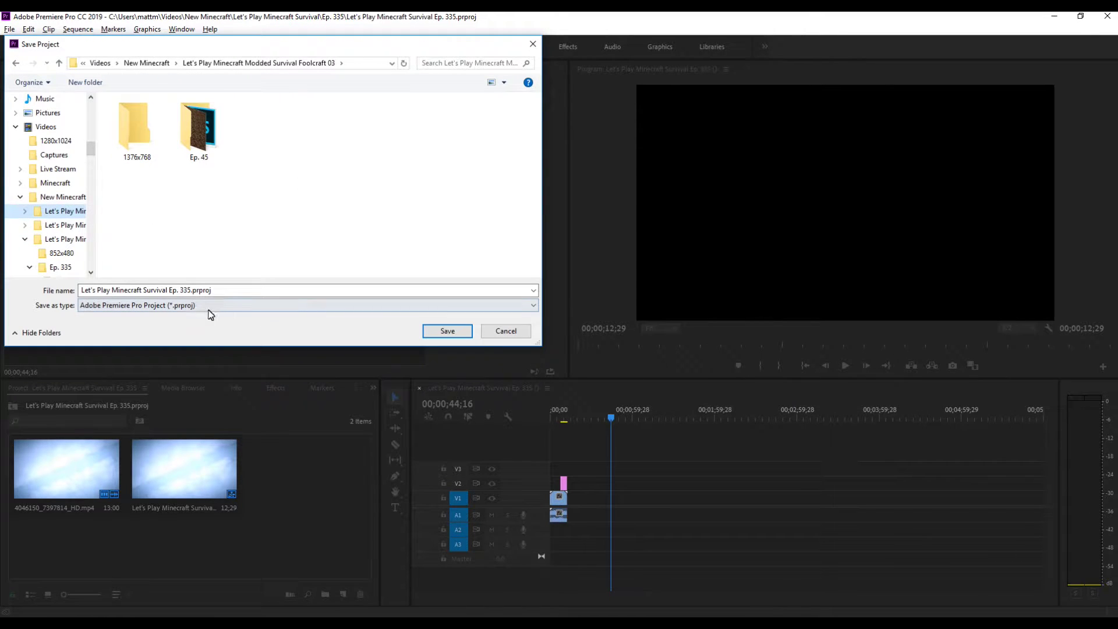
right_click(280, 63)
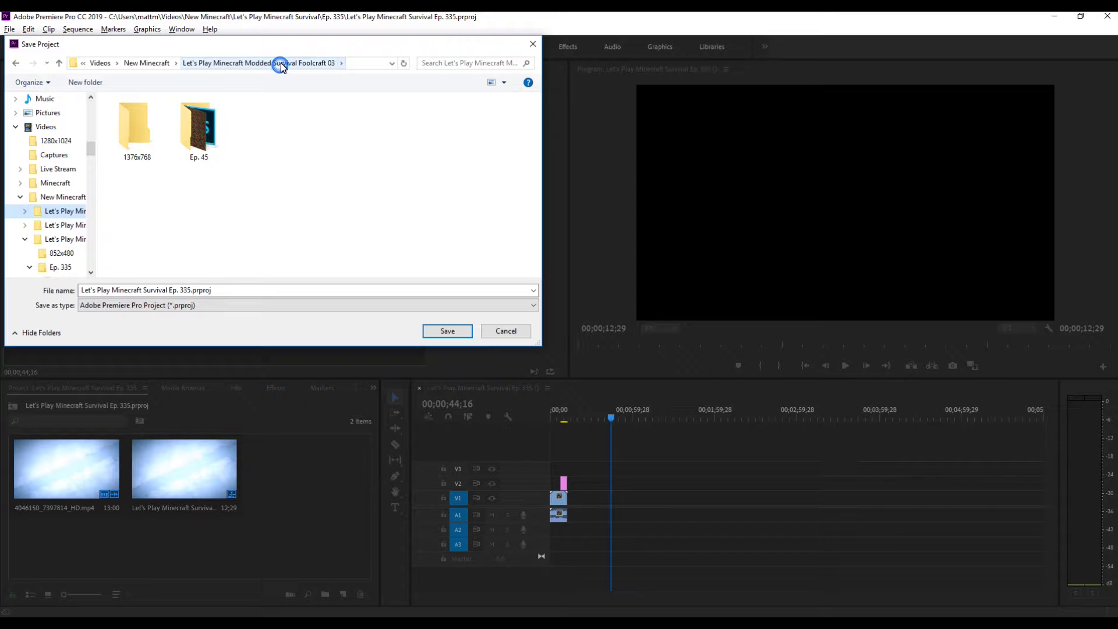
click(299, 96)
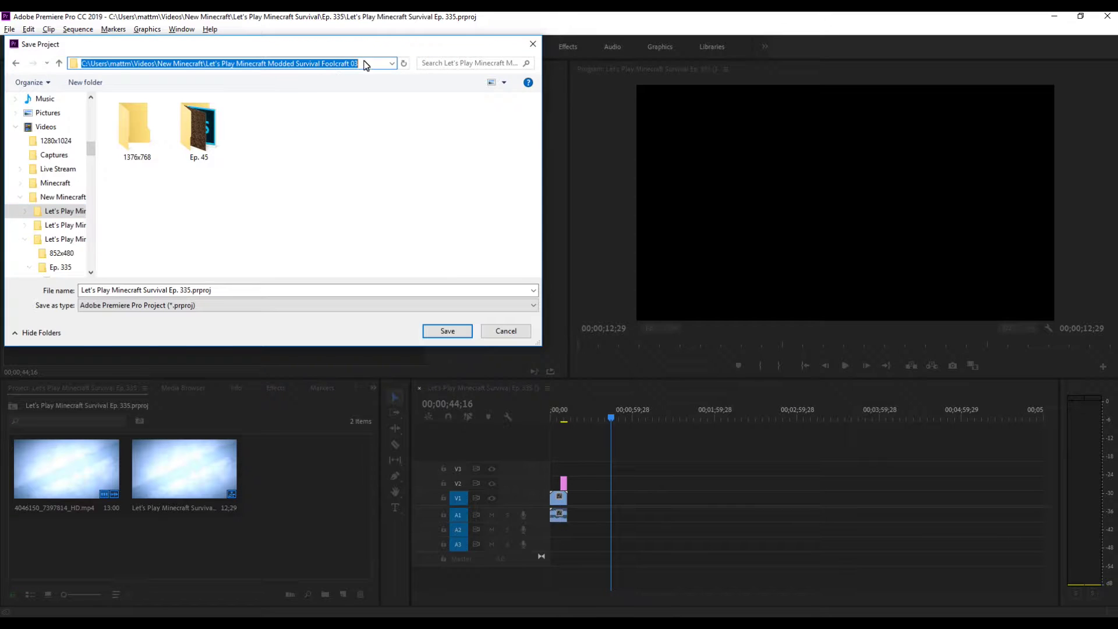
key(End)
drag(358, 63, 213, 99)
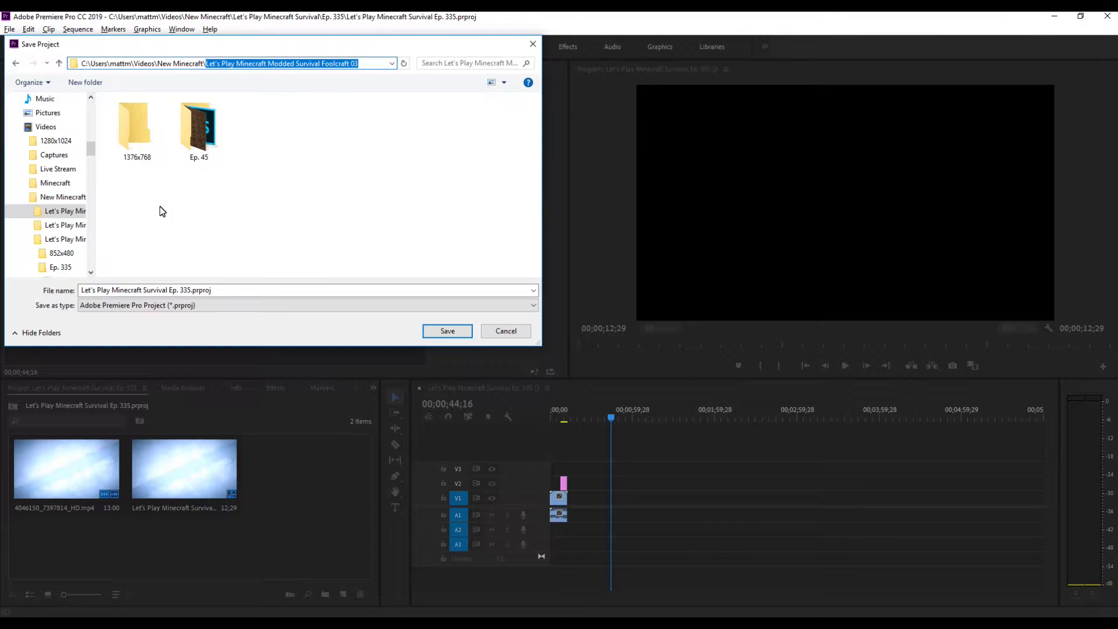
Name the file 'Let's Play Minecraft Modded Survival Foolcraft 03 Ep. 45' and save it in Ep. 45.
click(166, 292)
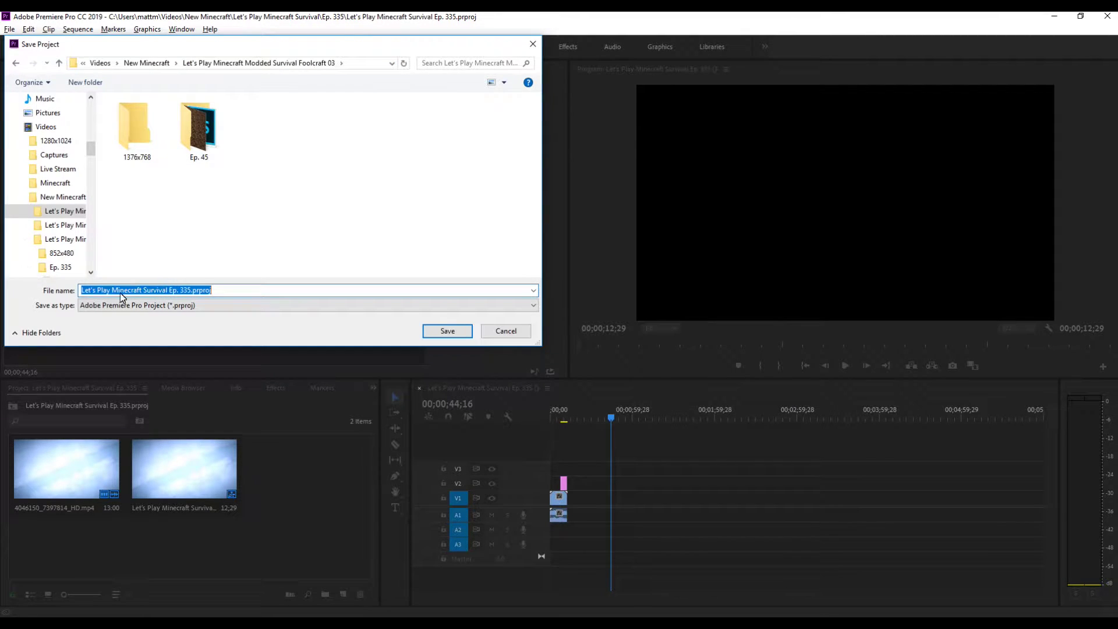
drag(81, 292, 169, 307)
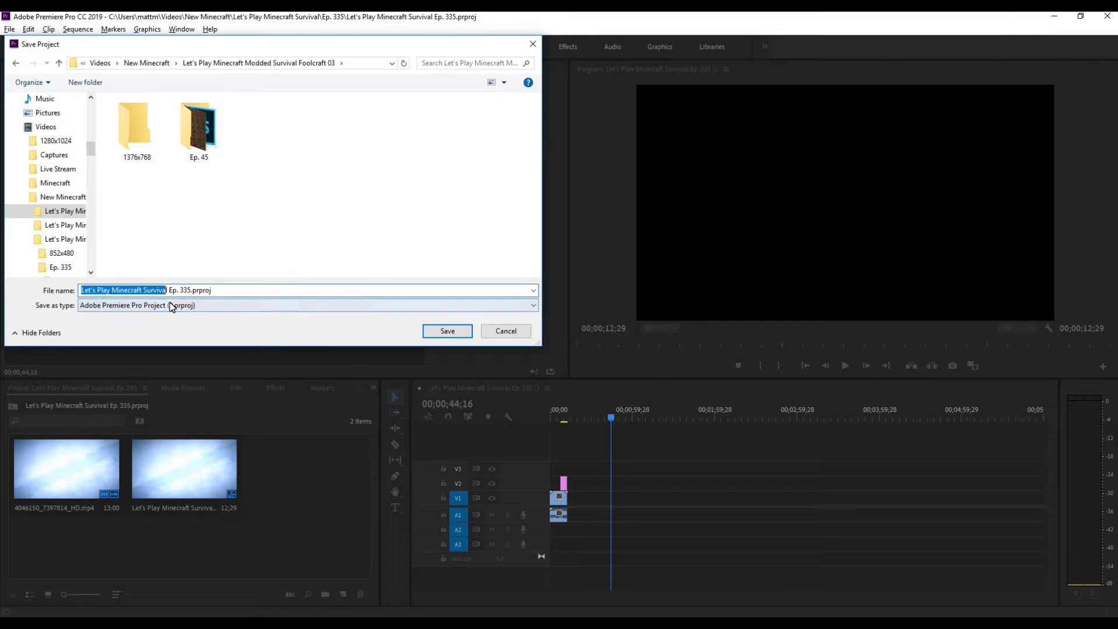
text(Let's Play Minecraft Modded Survival Foolcraft 03)
key(Delete)
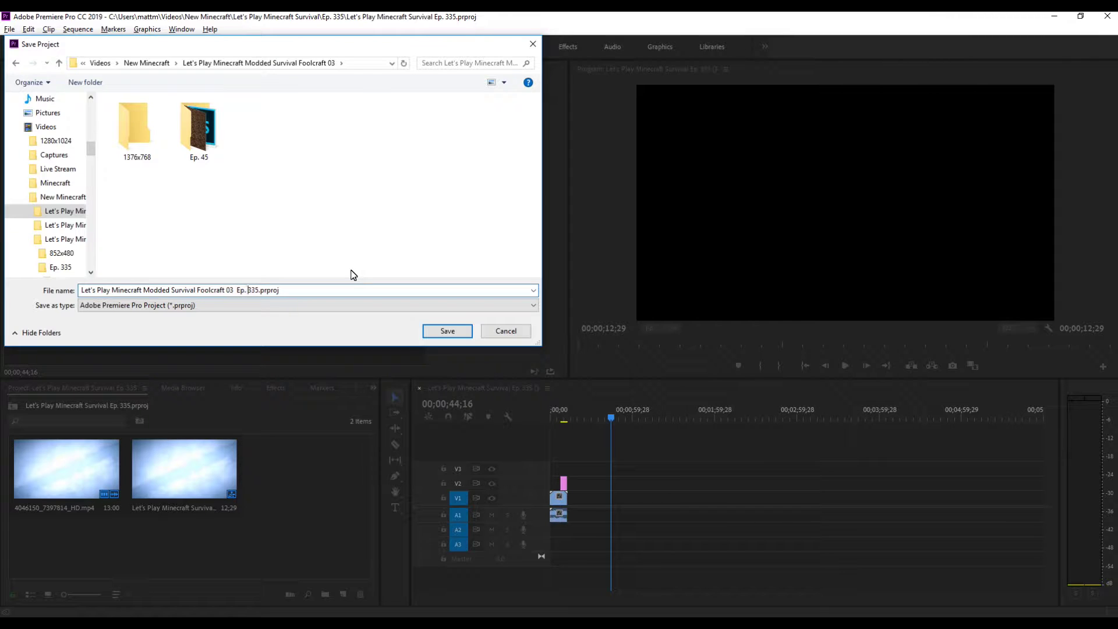
key(BackSpace)
key(BackSpace)
text(45)
key(BackSpace)
double_click(198, 128)
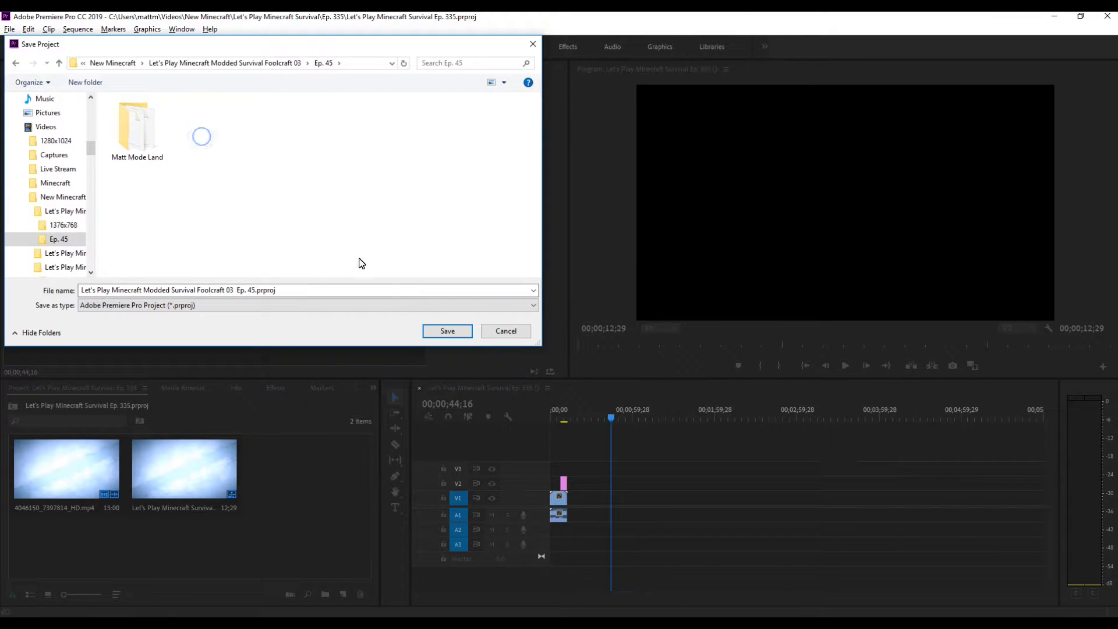
click(443, 330)
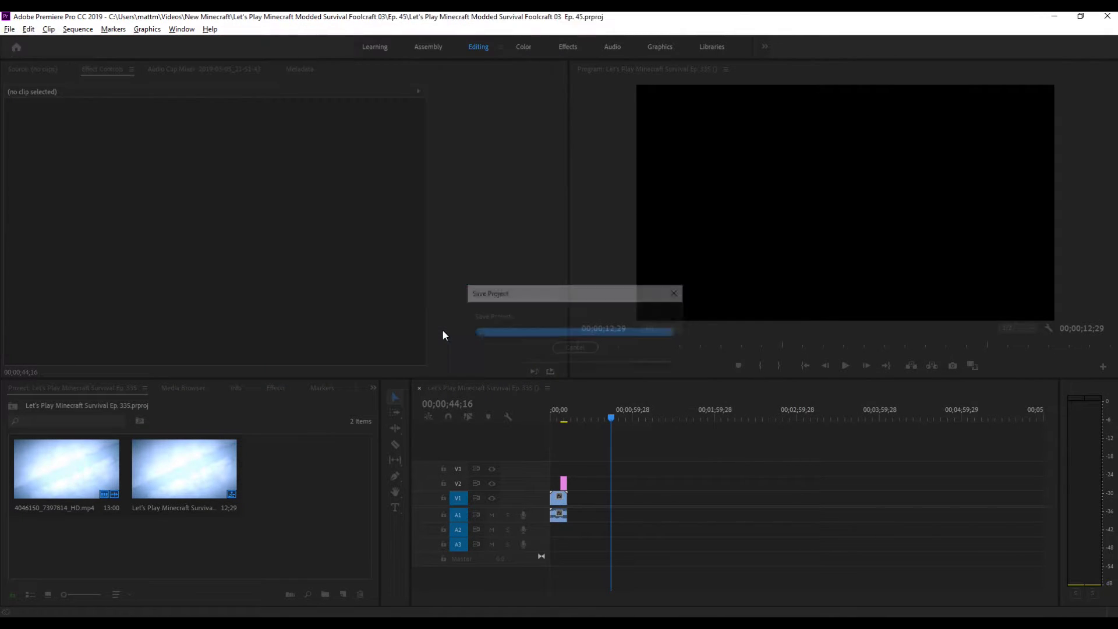
Check the saved project in File Explorer's Foolcraft 03 > Ep. 45 folder, then select the mp4 clip in Premiere.
key(alt+Tab)
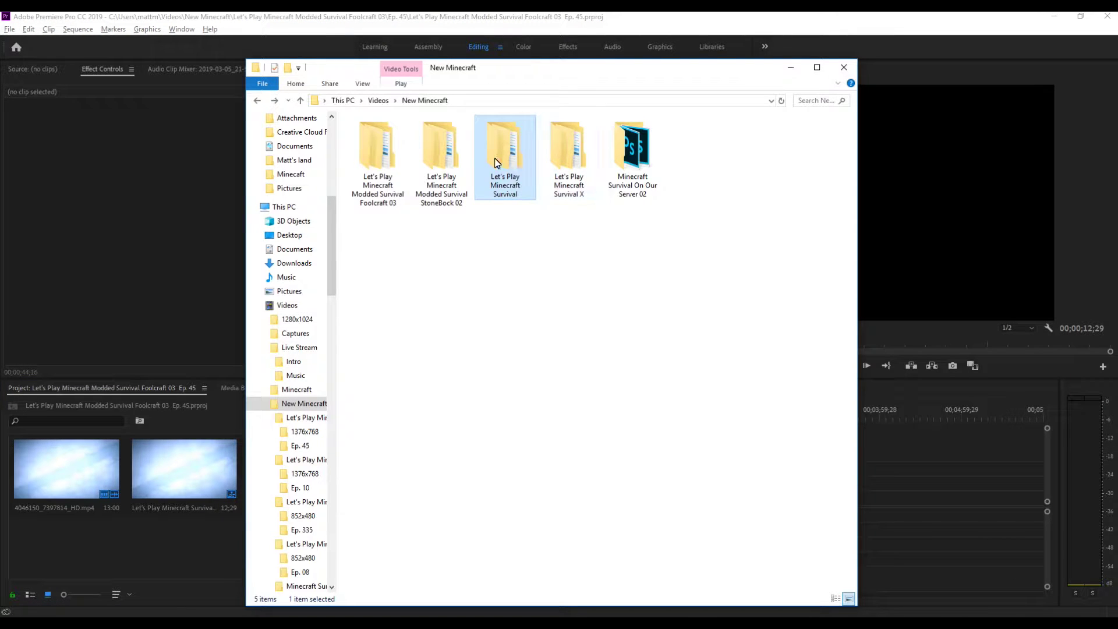
double_click(502, 175)
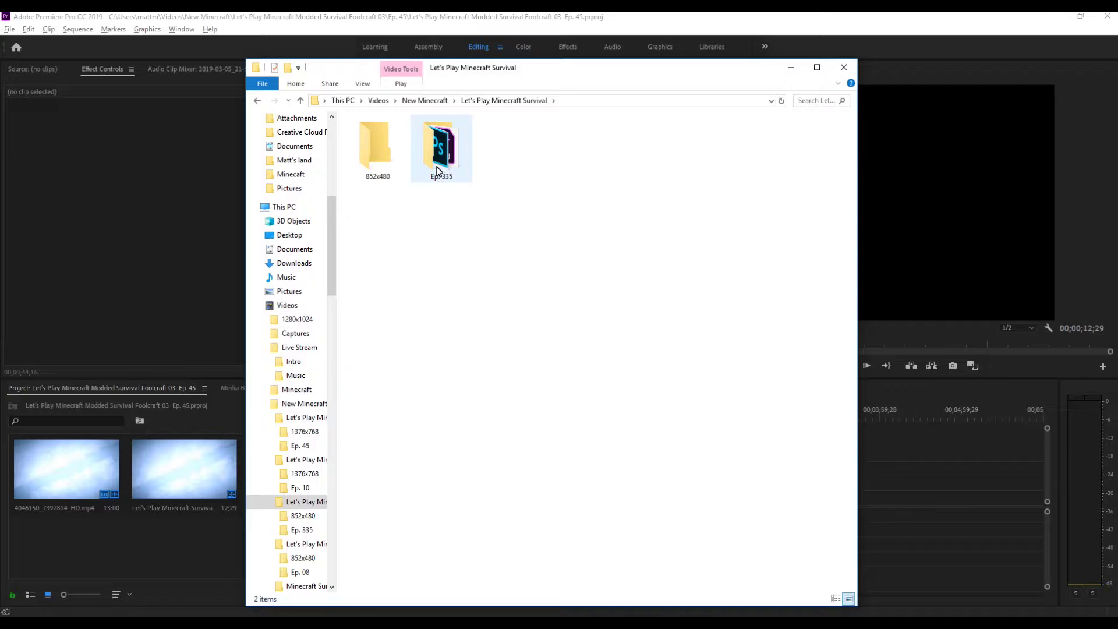
double_click(435, 166)
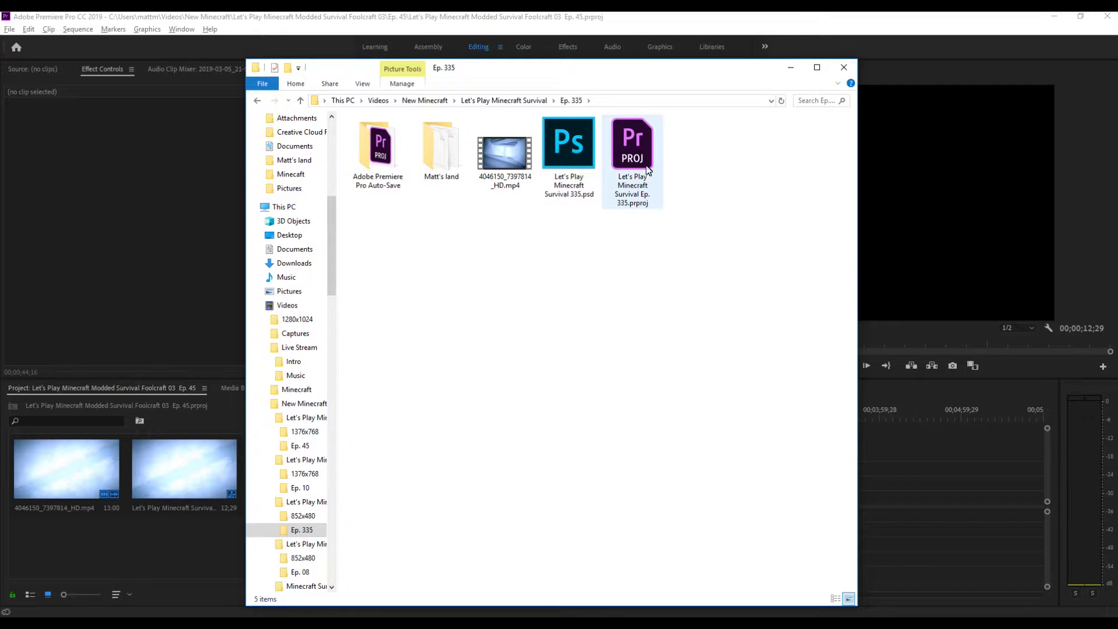
key(BackSpace)
key(BackSpace)
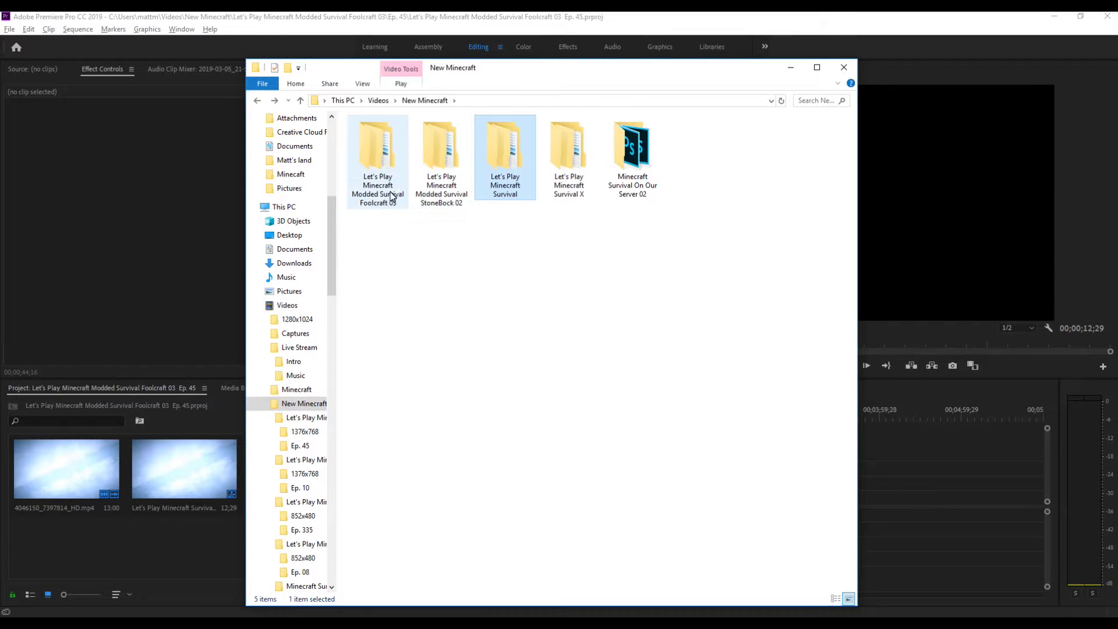
double_click(381, 175)
double_click(448, 163)
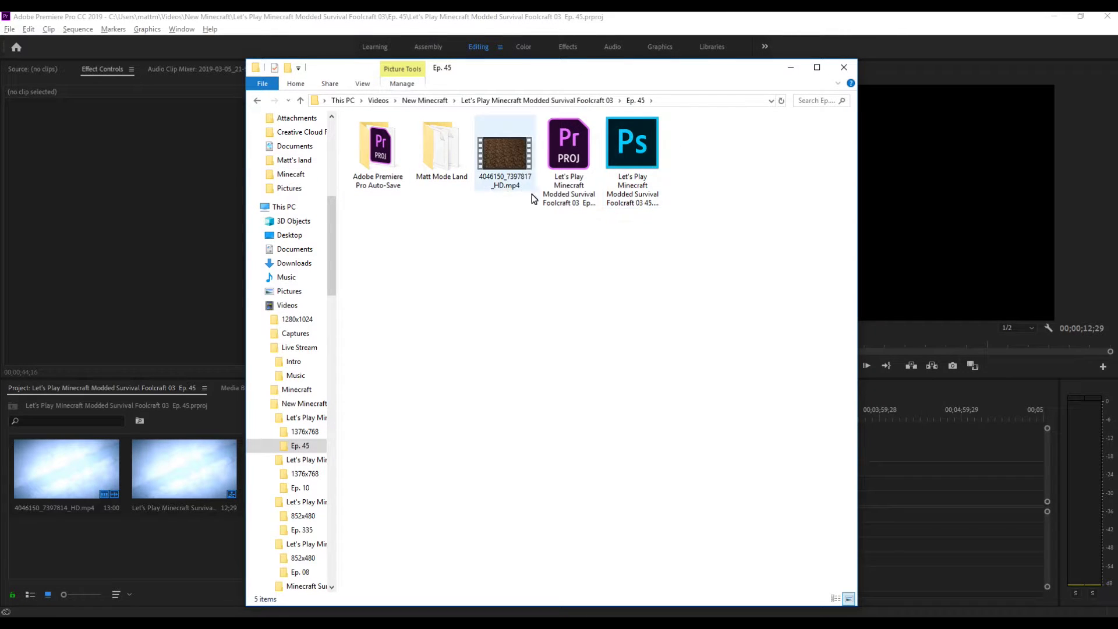
click(85, 205)
click(62, 481)
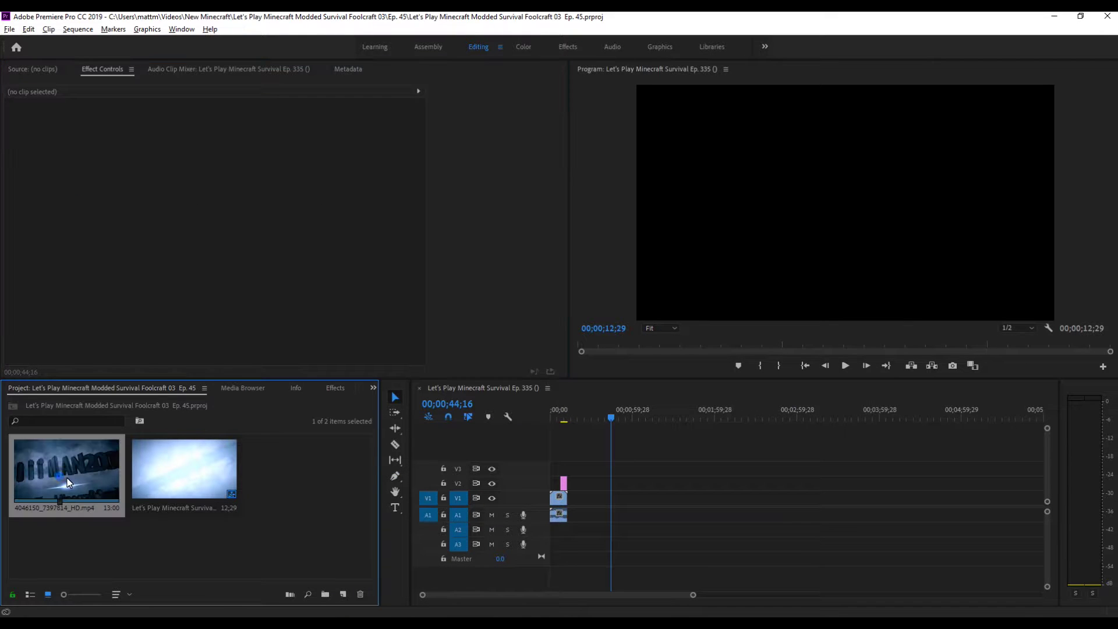
Remove the mp4 clip from bin and sequence, and rename the sequence '...Foolcraft 03 Ep. 45 ()'.
key(Delete)
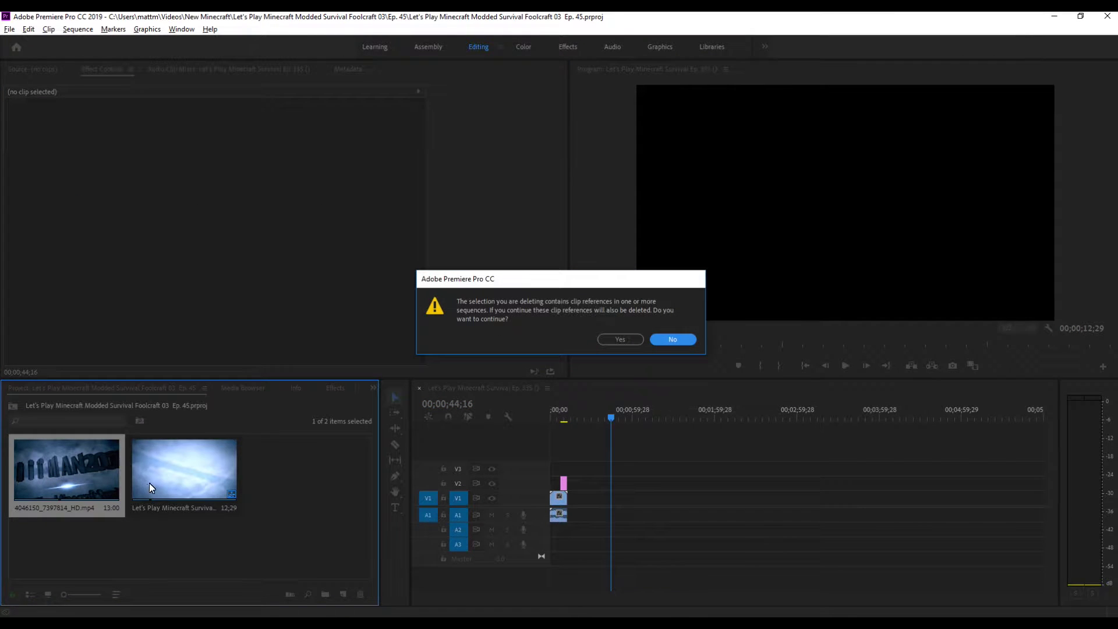
click(619, 339)
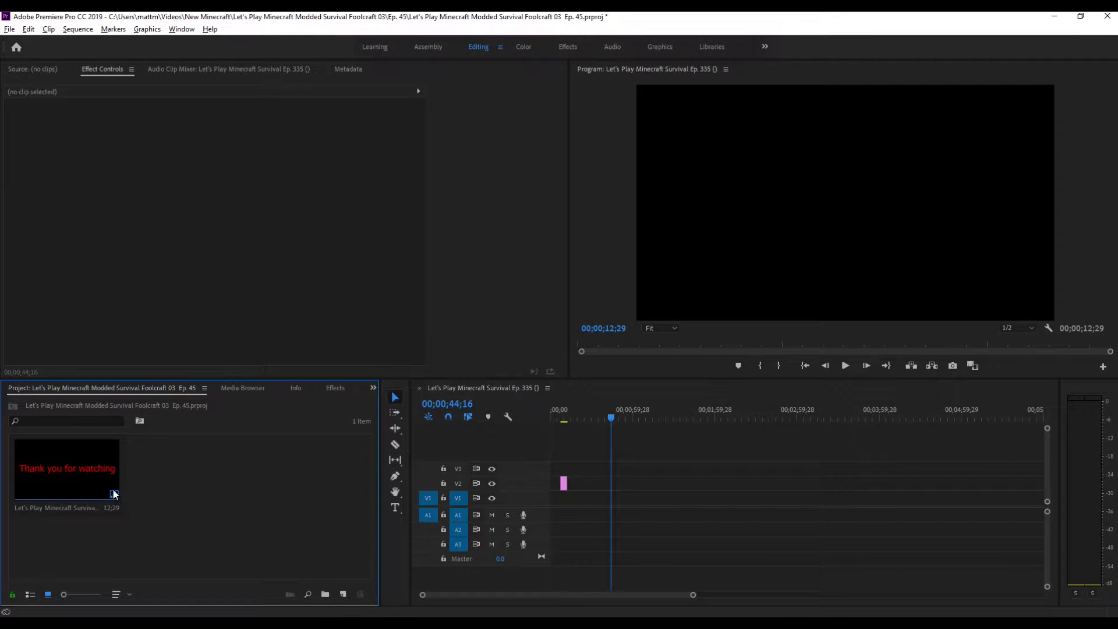
right_click(69, 475)
click(121, 290)
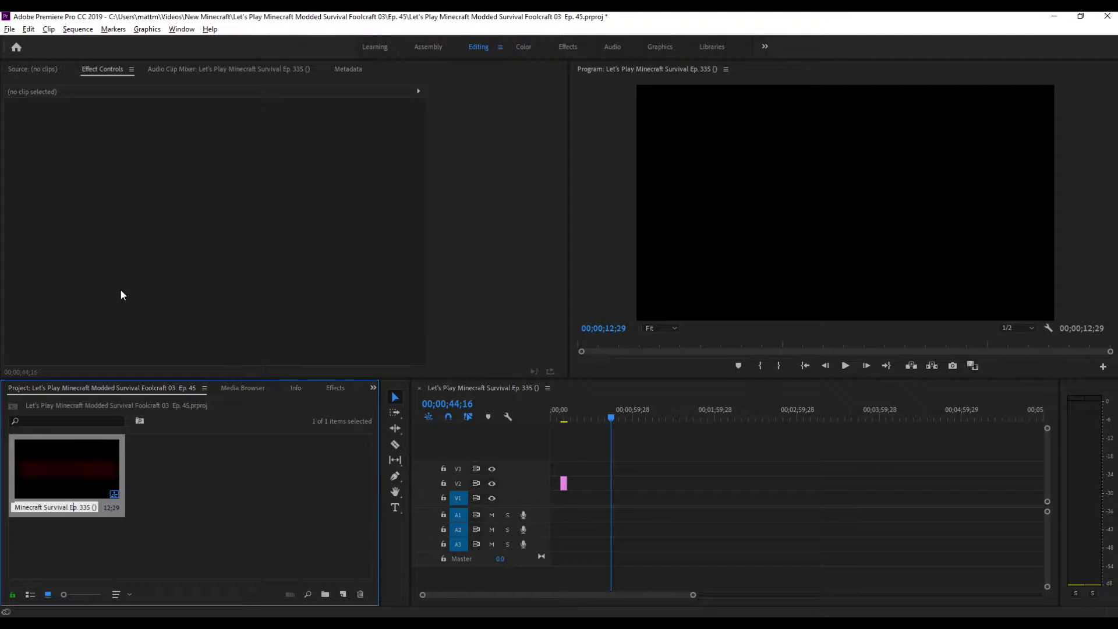
text(Foolcraft 03)
key(End)
key(BackSpace)
key(BackSpace)
key(BackSpace)
key(BackSpace)
key(BackSpace)
text(45)
click(215, 502)
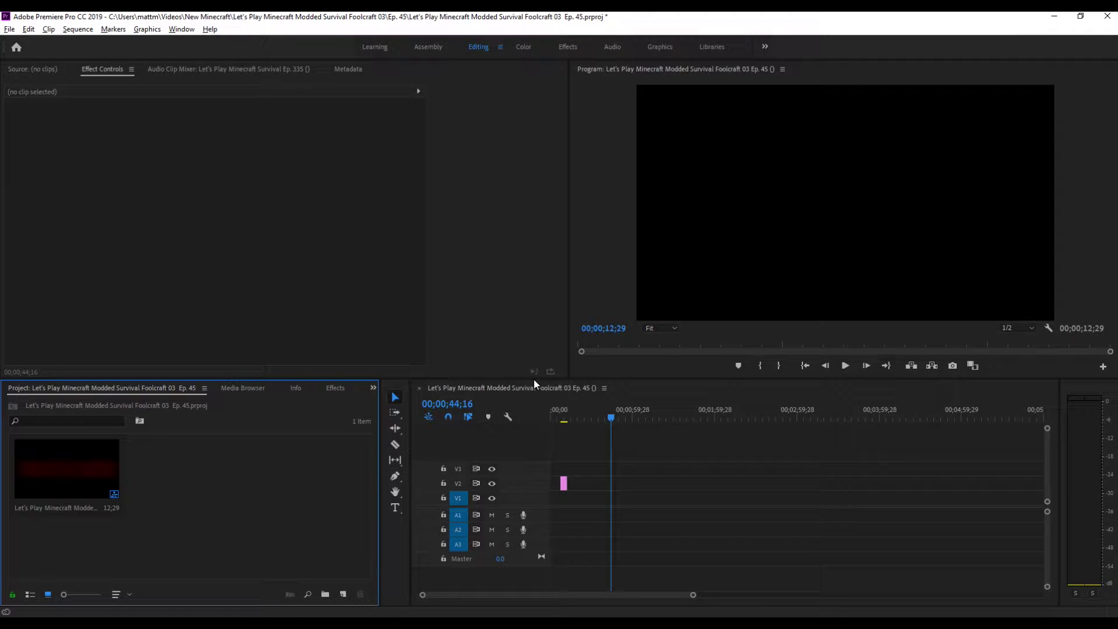
key(alt+Tab)
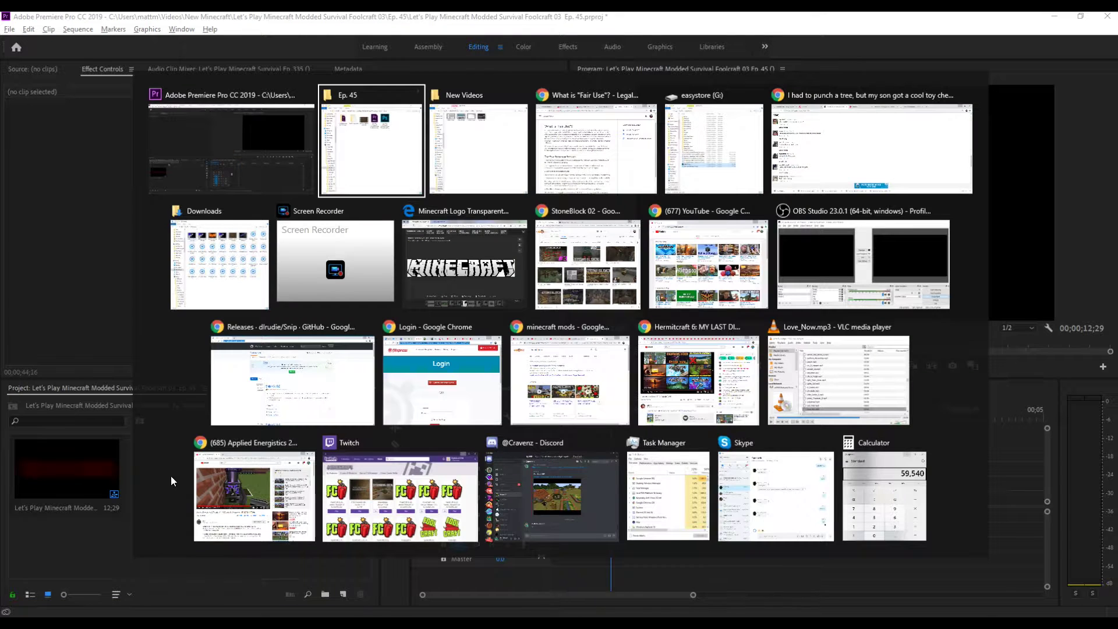
Import 4046150_7397817_HD.mp4 from the Foolcraft 03 > Ep. 45 folder into the Project panel.
key(alt+Up)
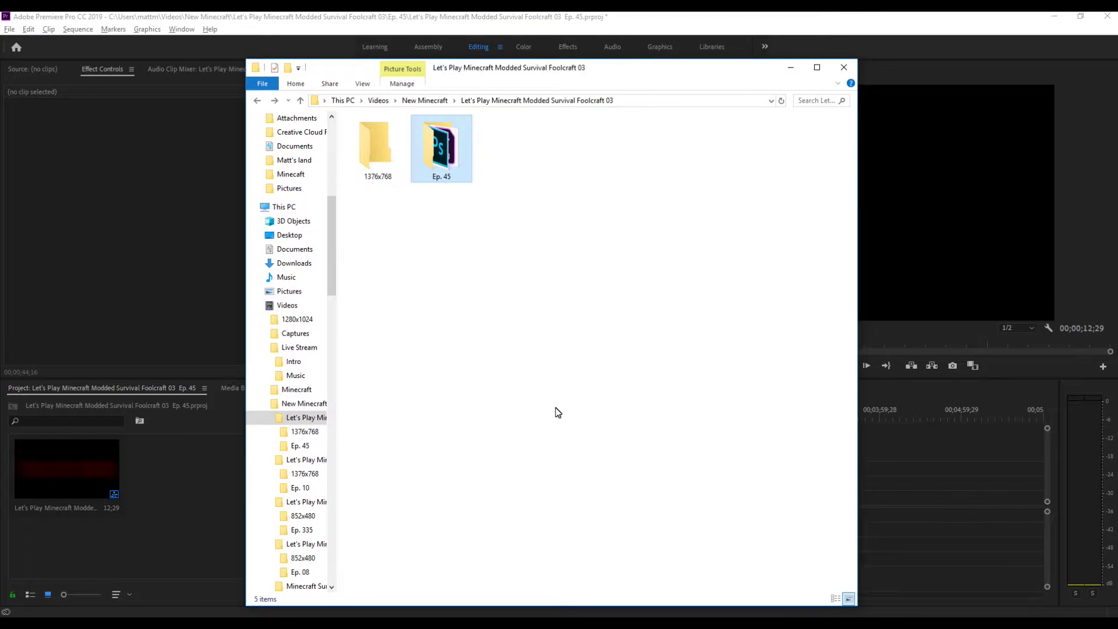
key(alt+Up)
click(450, 171)
double_click(349, 174)
double_click(441, 148)
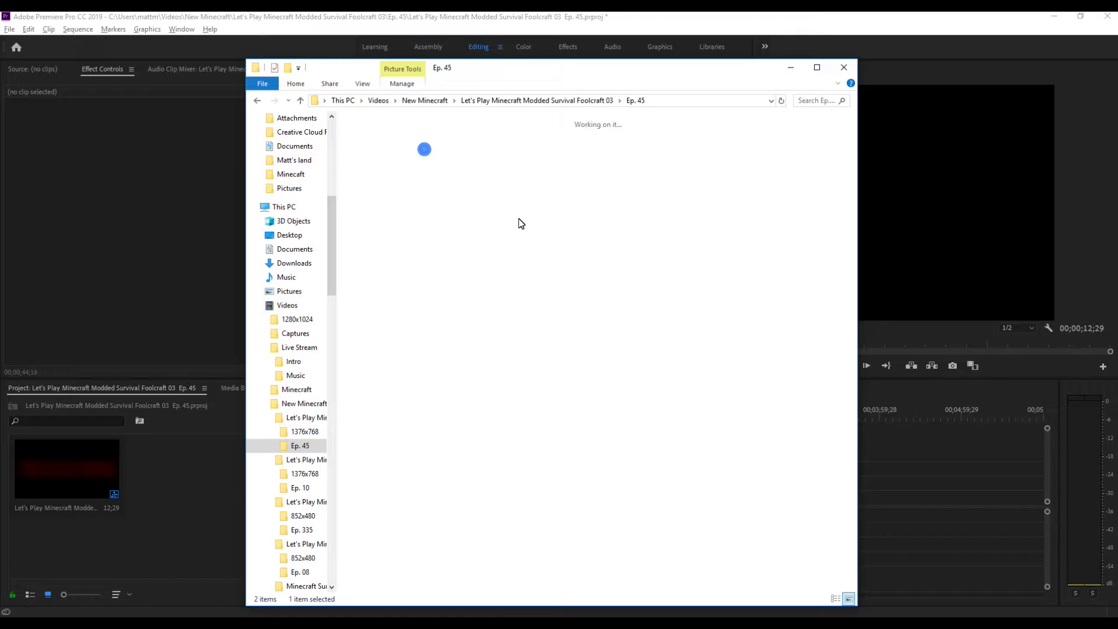
mouse_move(504, 168)
mouse_down()
mouse_move(171, 574)
mouse_move(229, 585)
mouse_up()
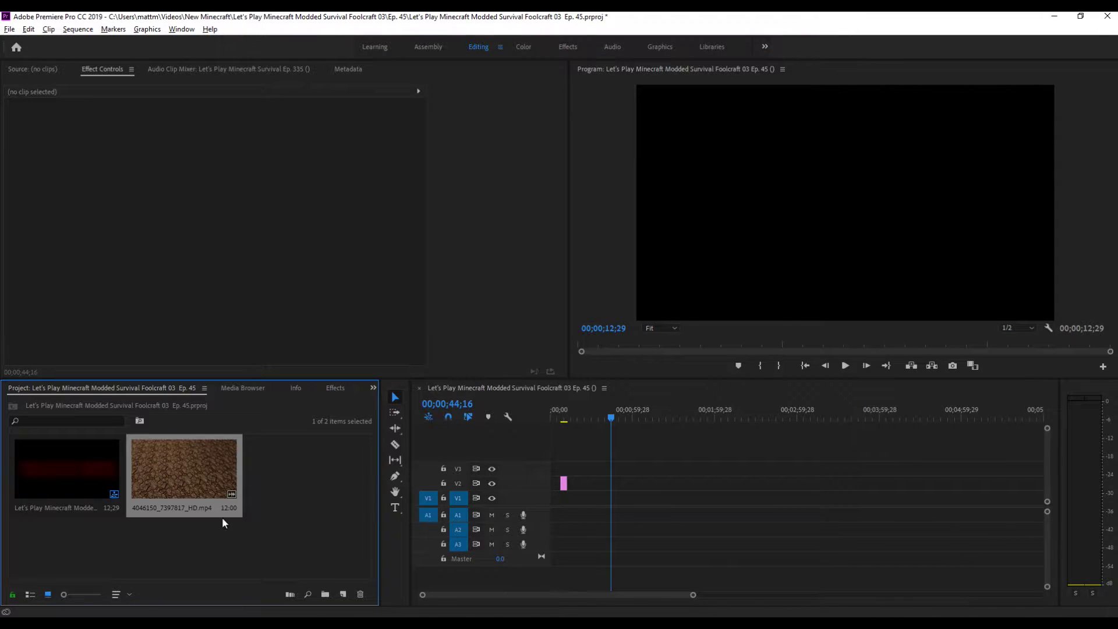
Place the 4046150_7397817_HD.mp4 intro at the start of V1, scale it to frame size and preview it.
mouse_move(219, 477)
mouse_down()
mouse_move(26, 470)
mouse_move(544, 520)
mouse_up()
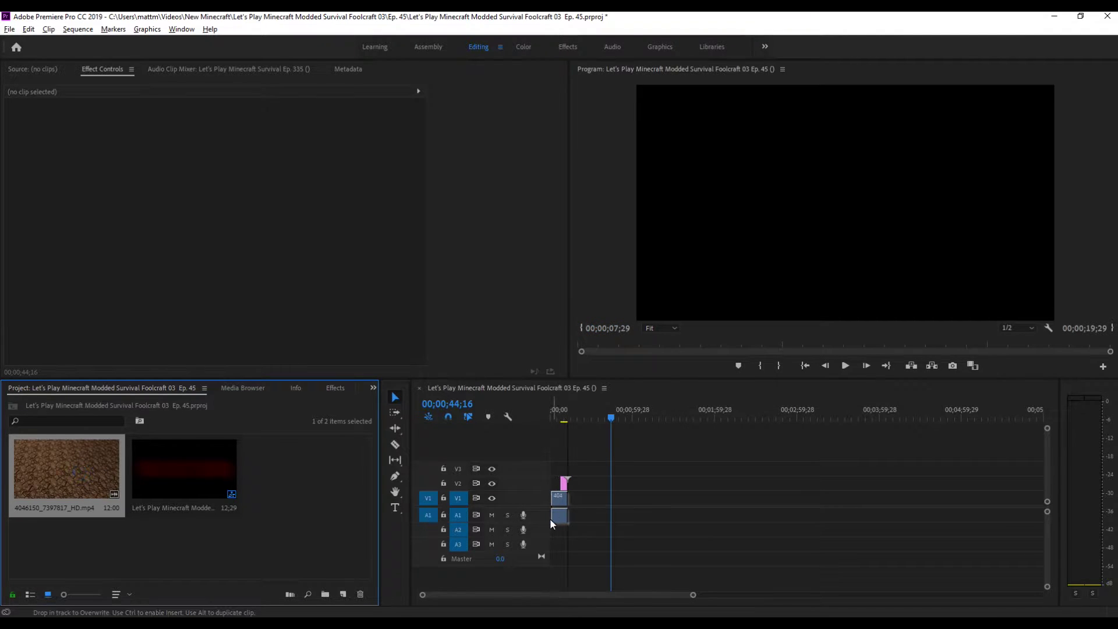
drag(560, 415, 541, 416)
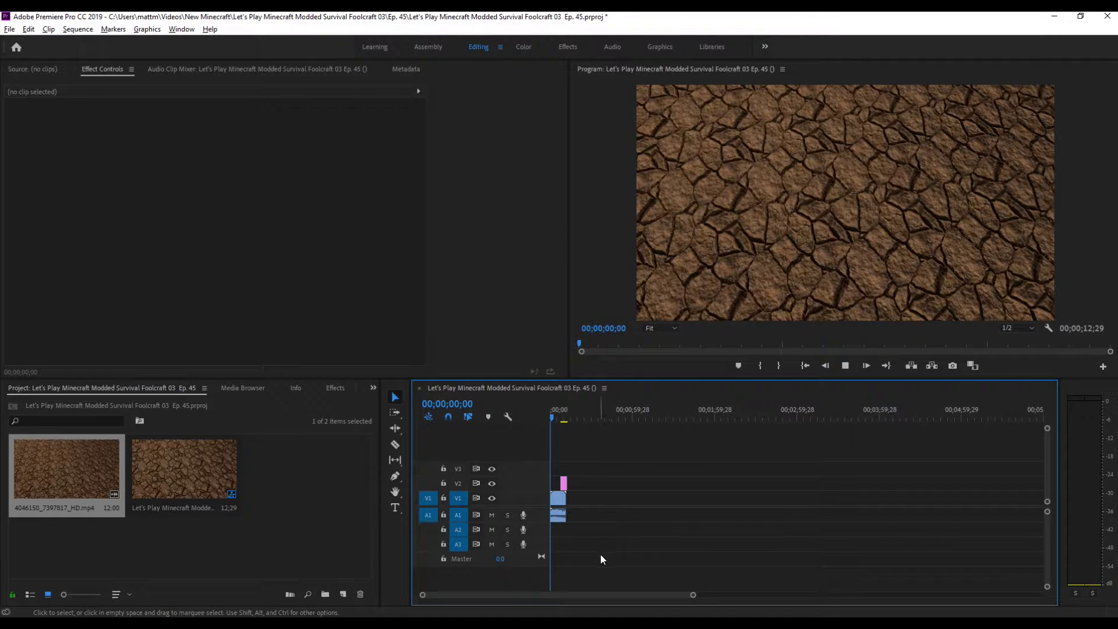
key(space)
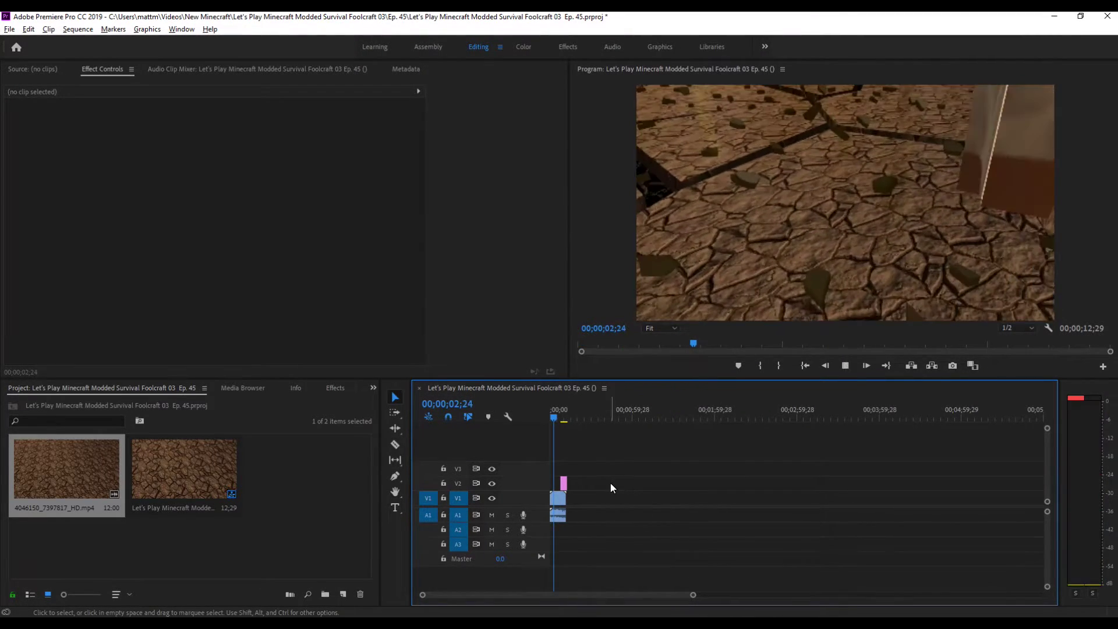
key(space)
right_click(557, 507)
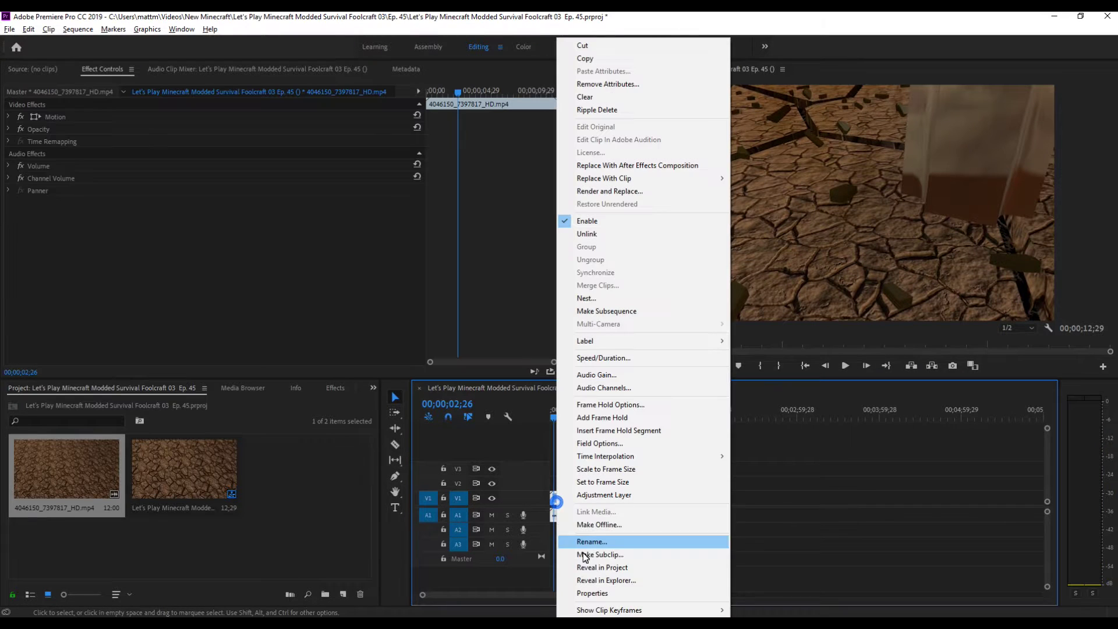
click(646, 470)
key(space)
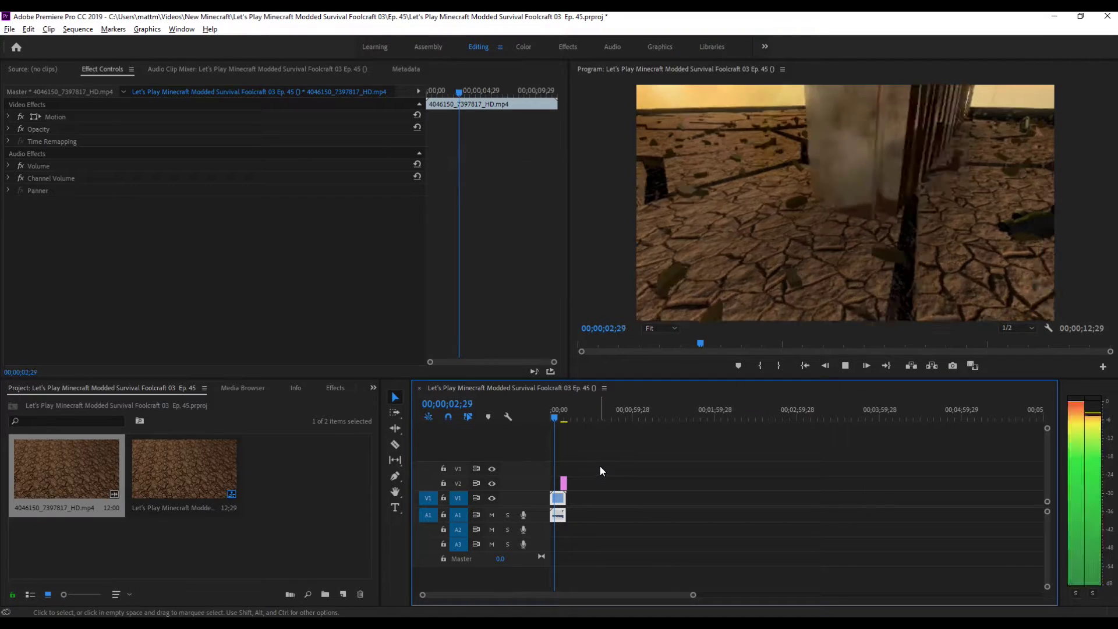
key(space)
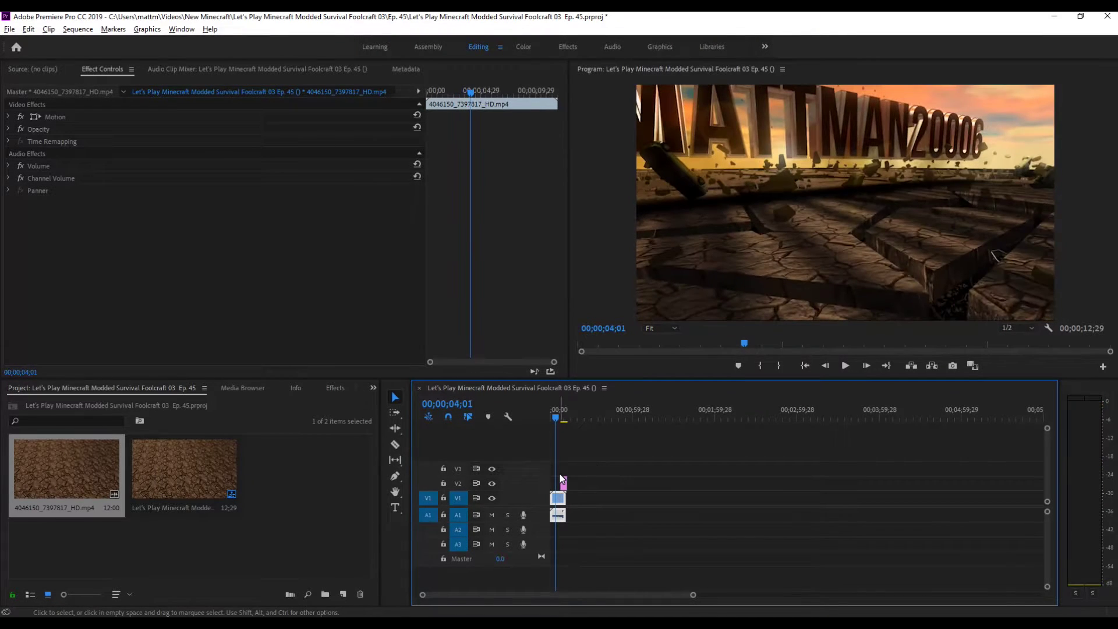
drag(555, 417, 567, 406)
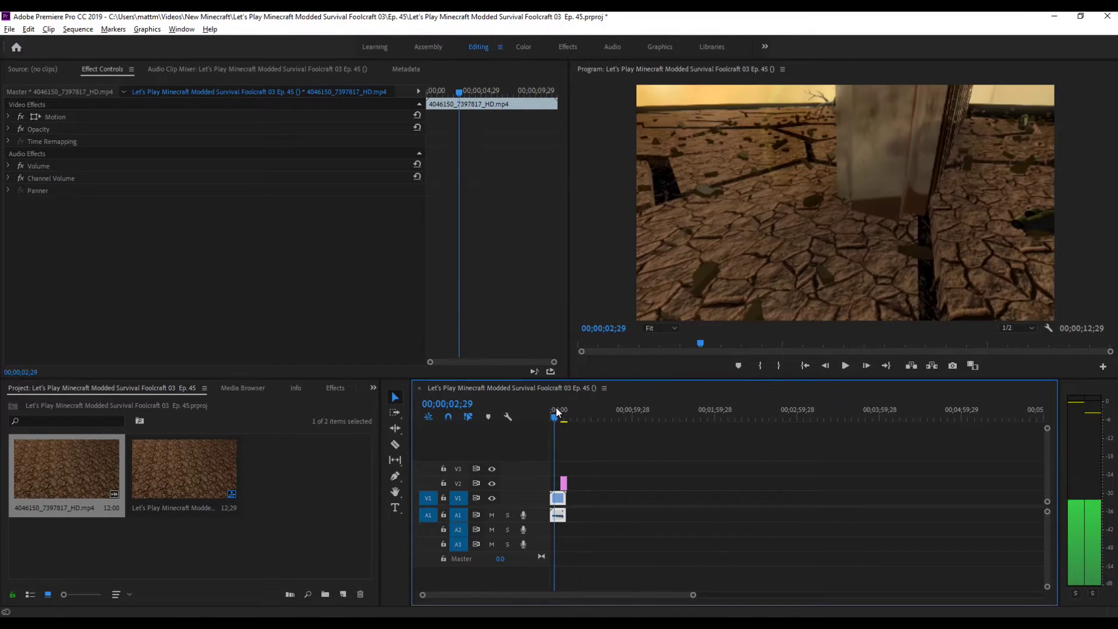
Park the playhead around five seconds and save the project with Ctrl+S.
key(alt+Tab)
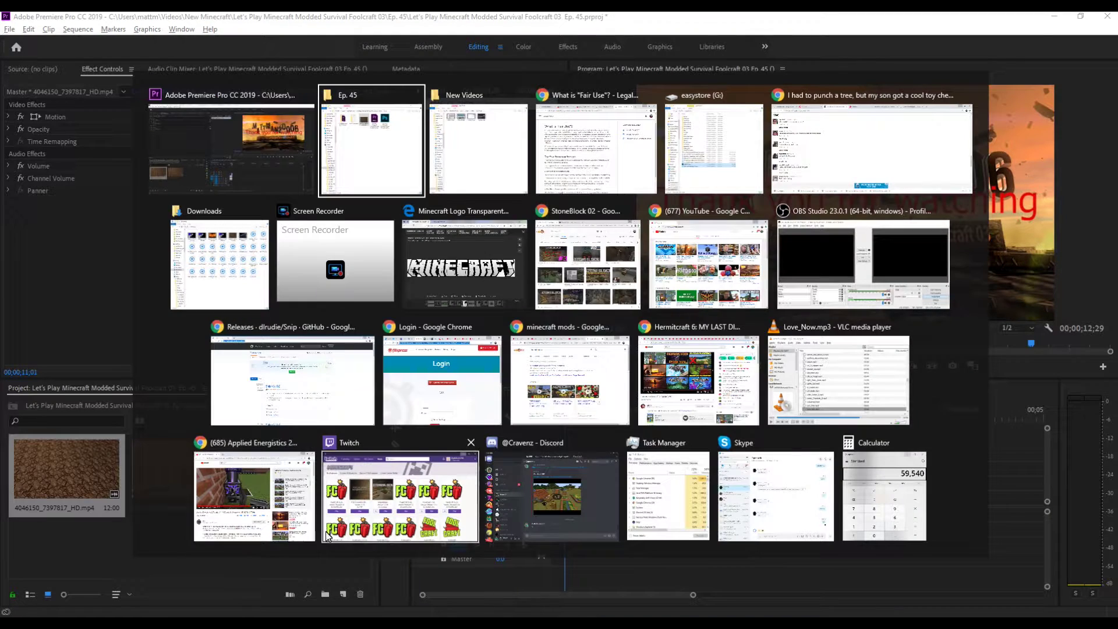
key(alt+Tab)
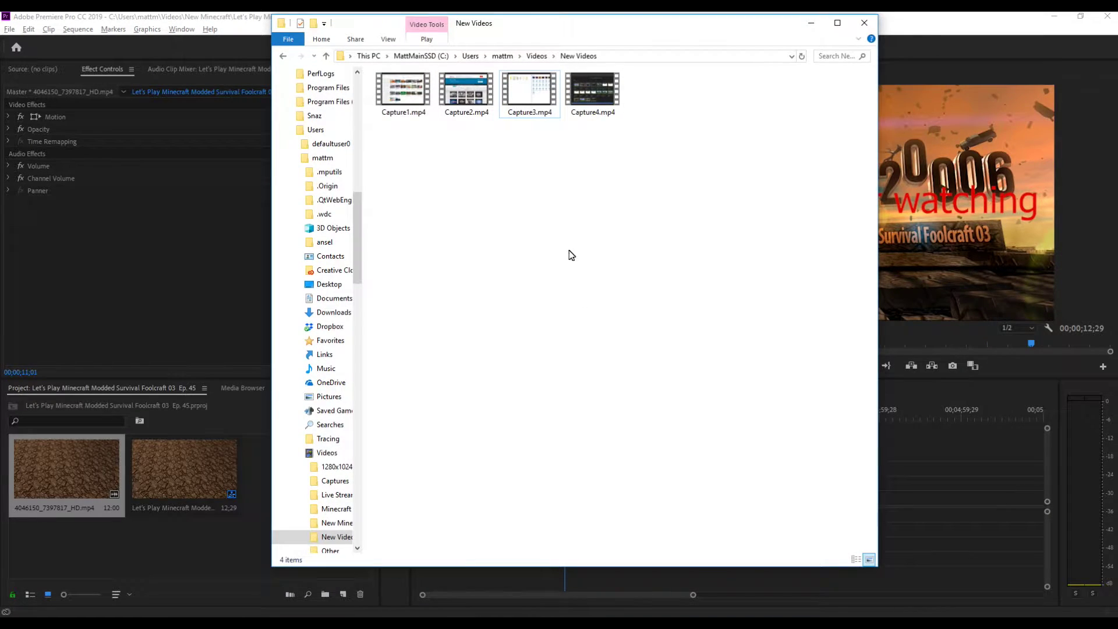
key(alt+Tab)
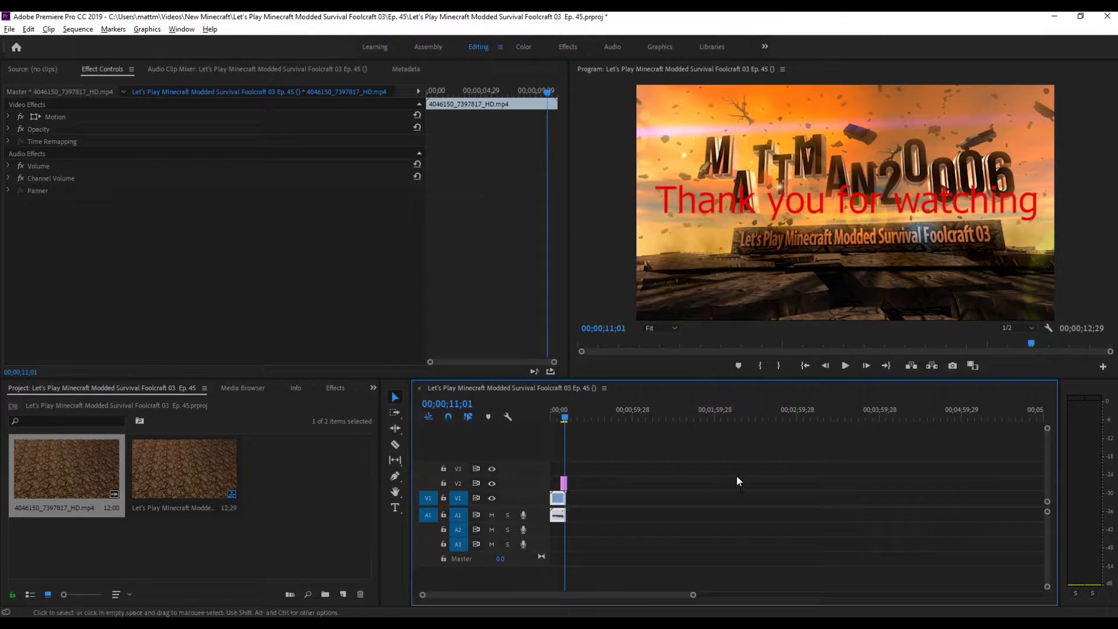
key(shift+Right)
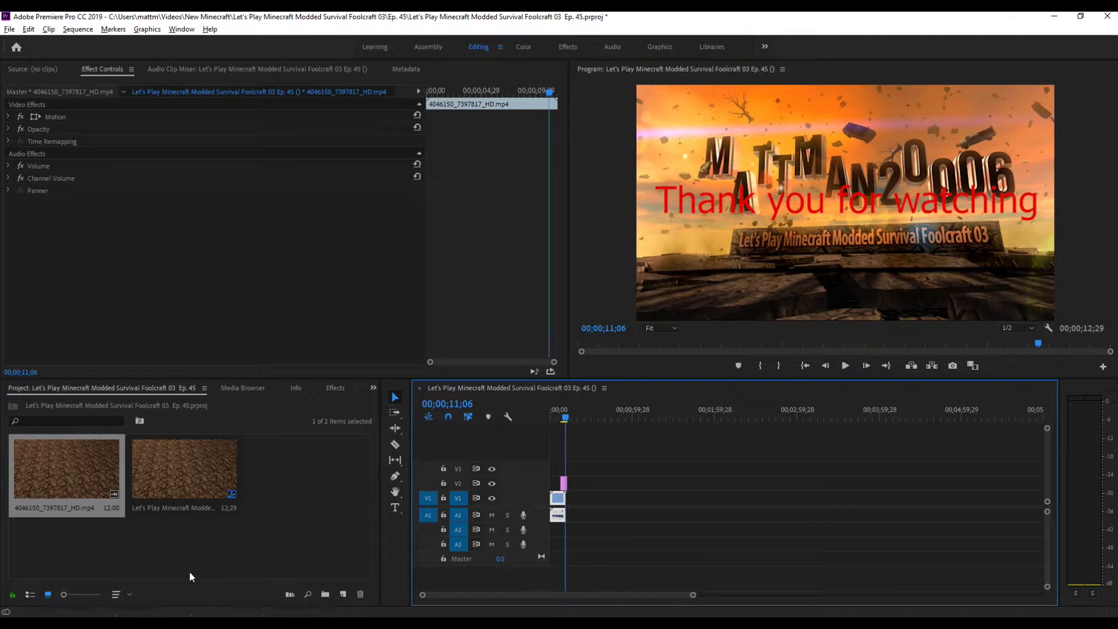
click(287, 507)
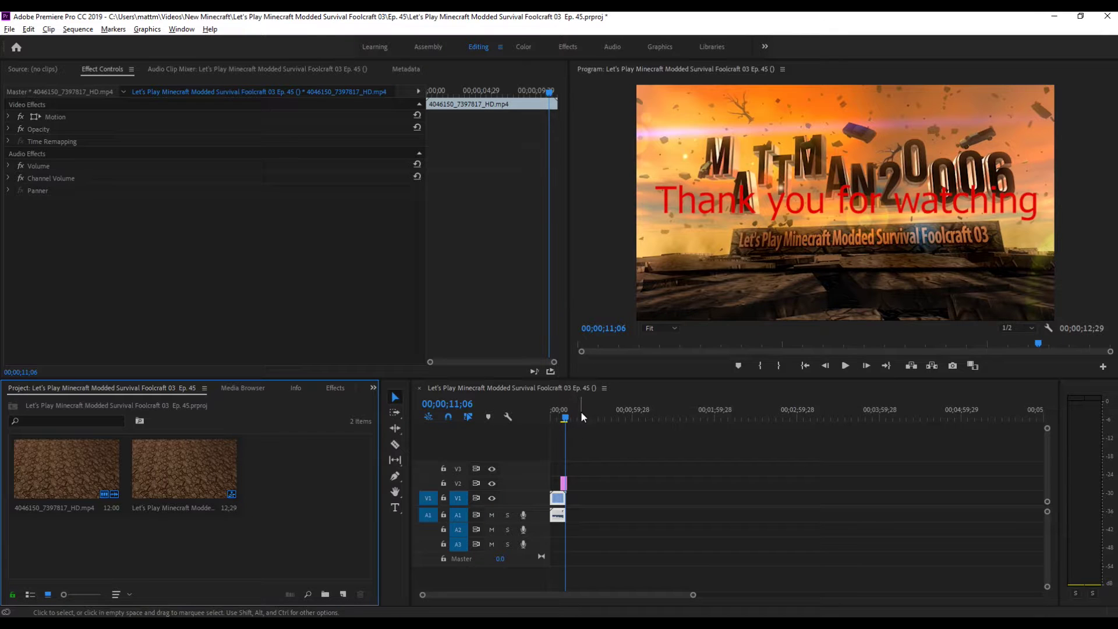
click(559, 418)
key(ctrl+s)
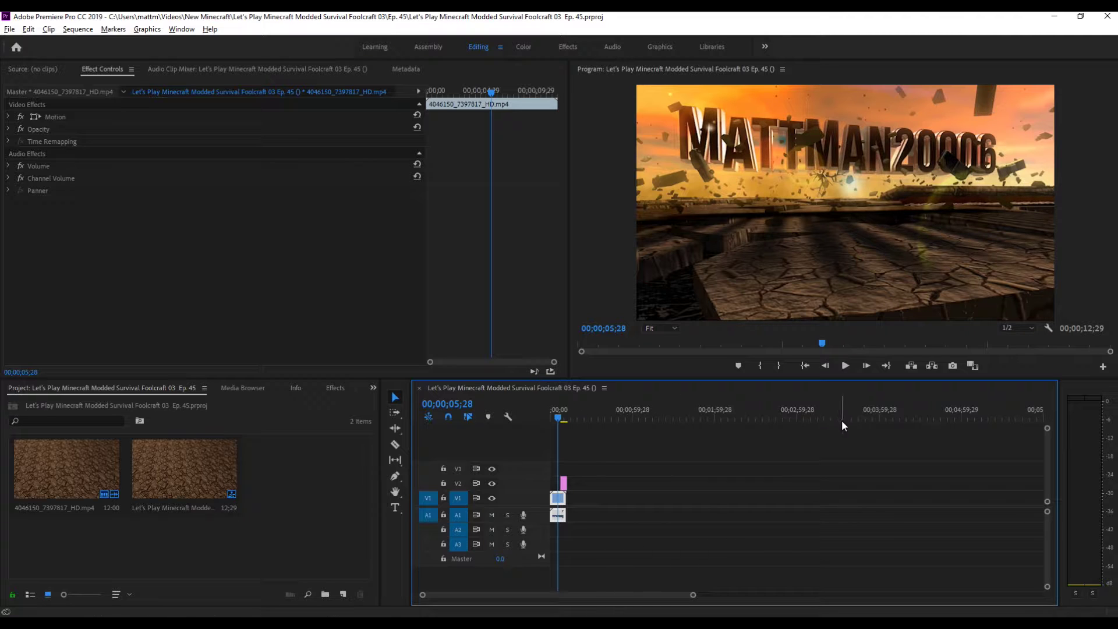
key(alt+Tab)
key(alt+Tab)
key(Tab)
key(alt+Up)
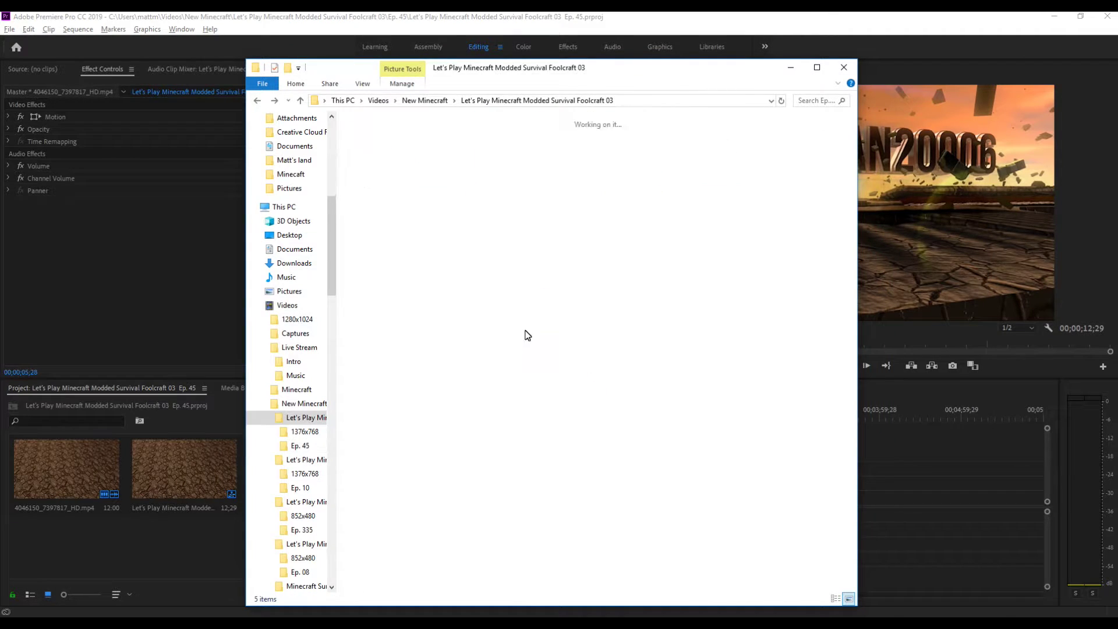
Browse to Minecraft > Foolcraft 03 > Ep. 44 and import 2019-03-07_10-37-31.mov into the project.
key(alt+Up)
key(alt+Up)
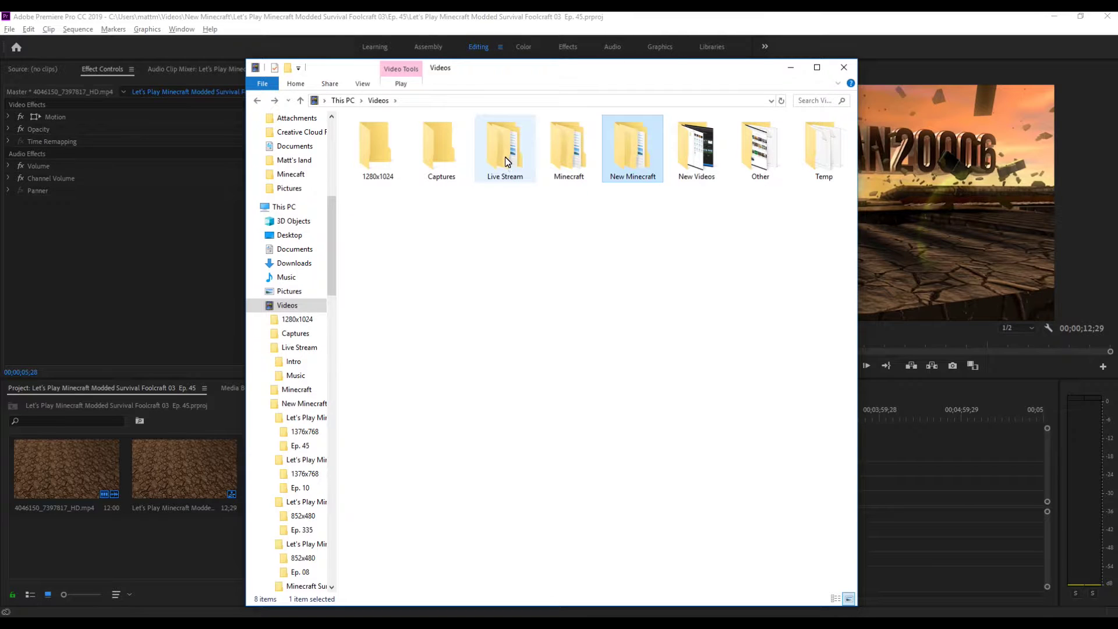
double_click(574, 160)
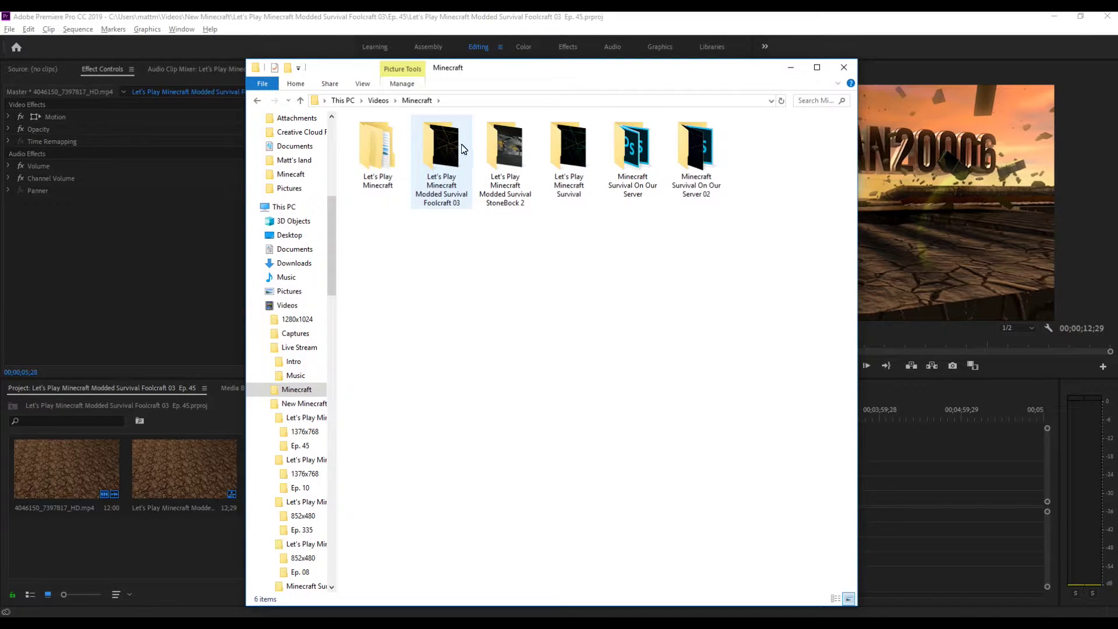
double_click(442, 149)
double_click(444, 147)
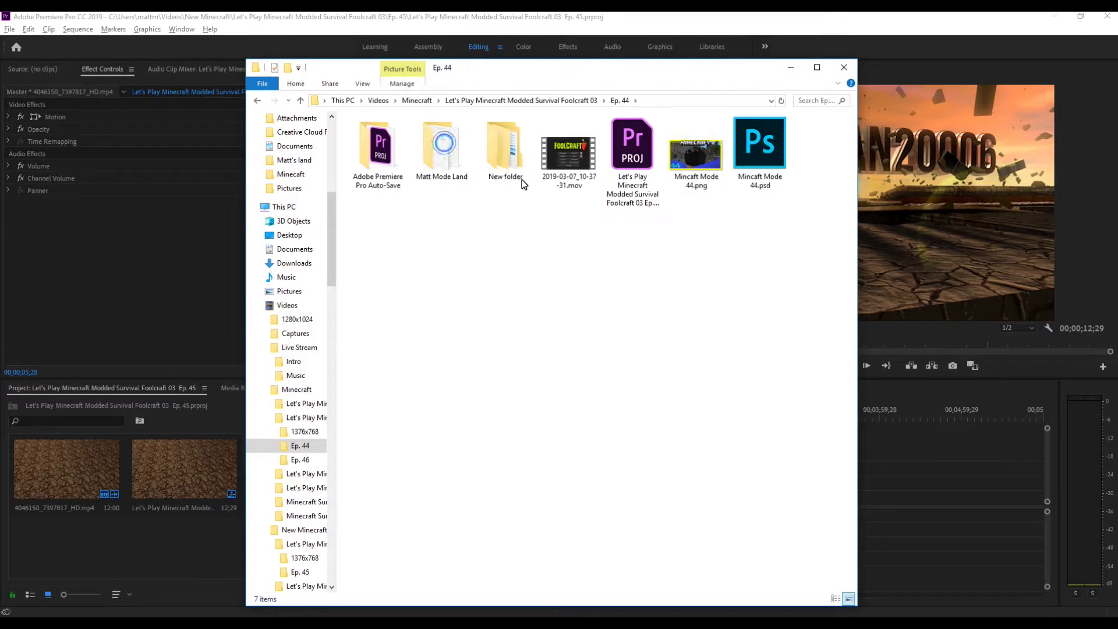
click(696, 154)
click(568, 153)
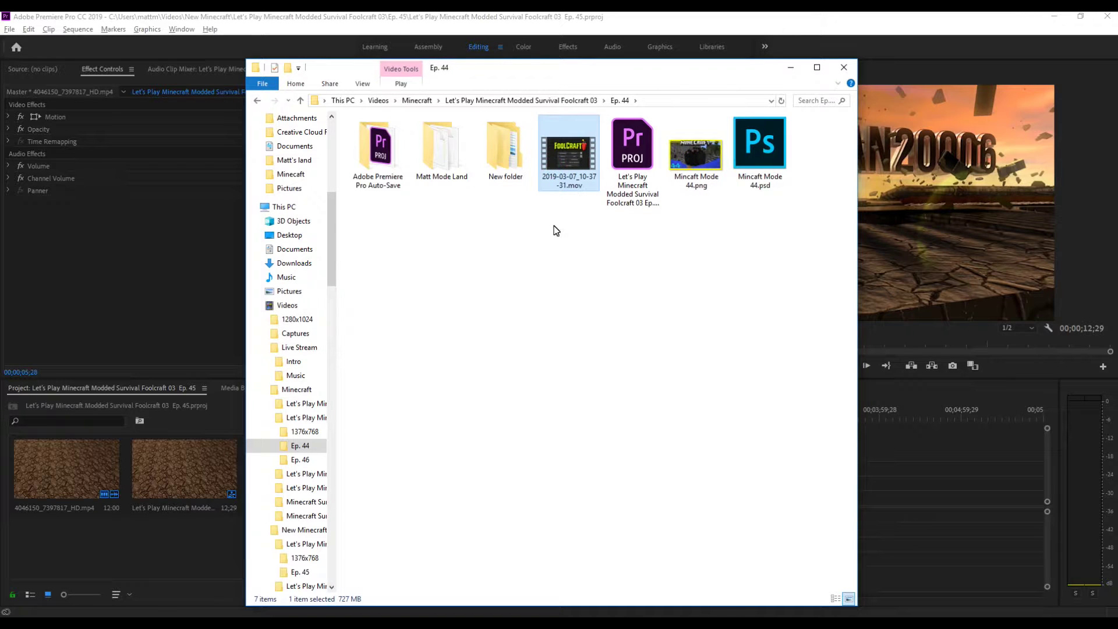
drag(556, 170, 166, 547)
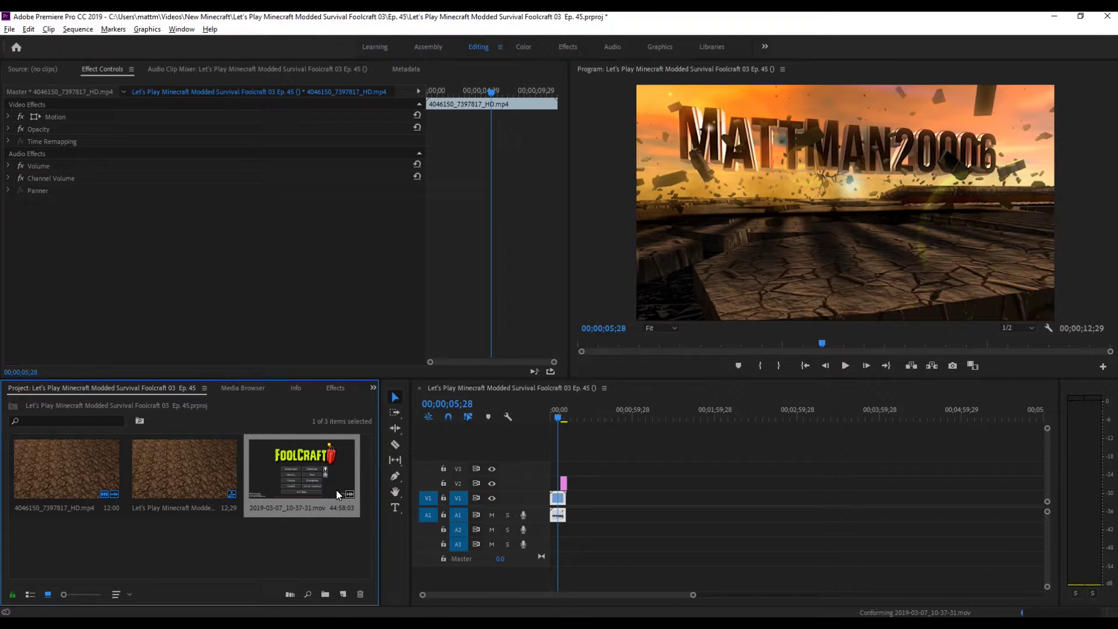
Place the 2019-03-07_10-37-31.mov gameplay recording on V1 right after the intro.
drag(337, 495, 570, 511)
click(628, 414)
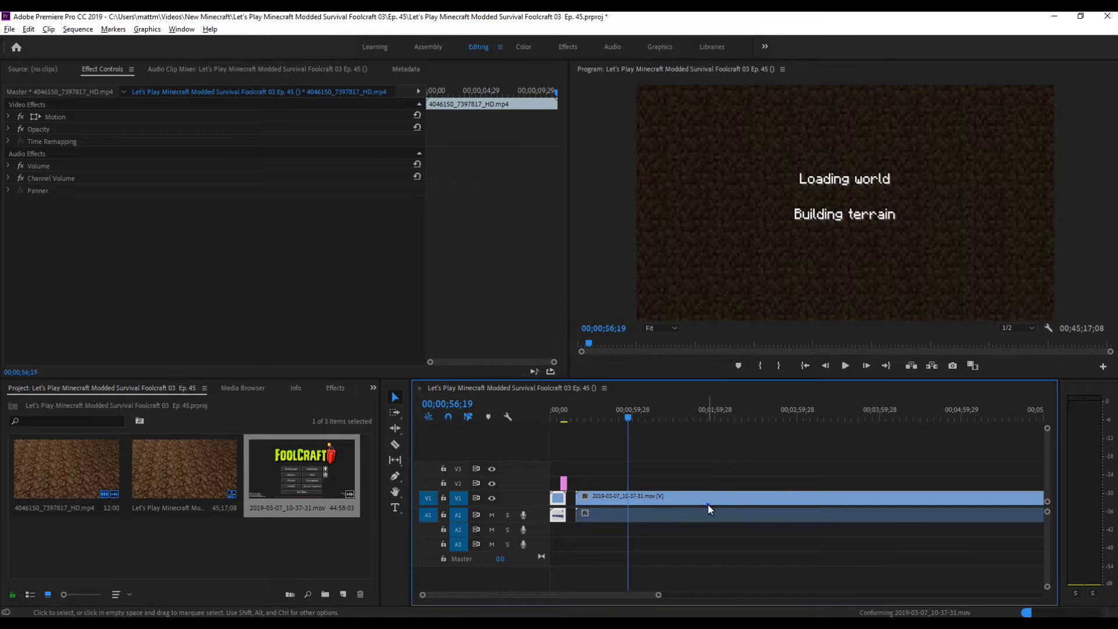
right_click(707, 504)
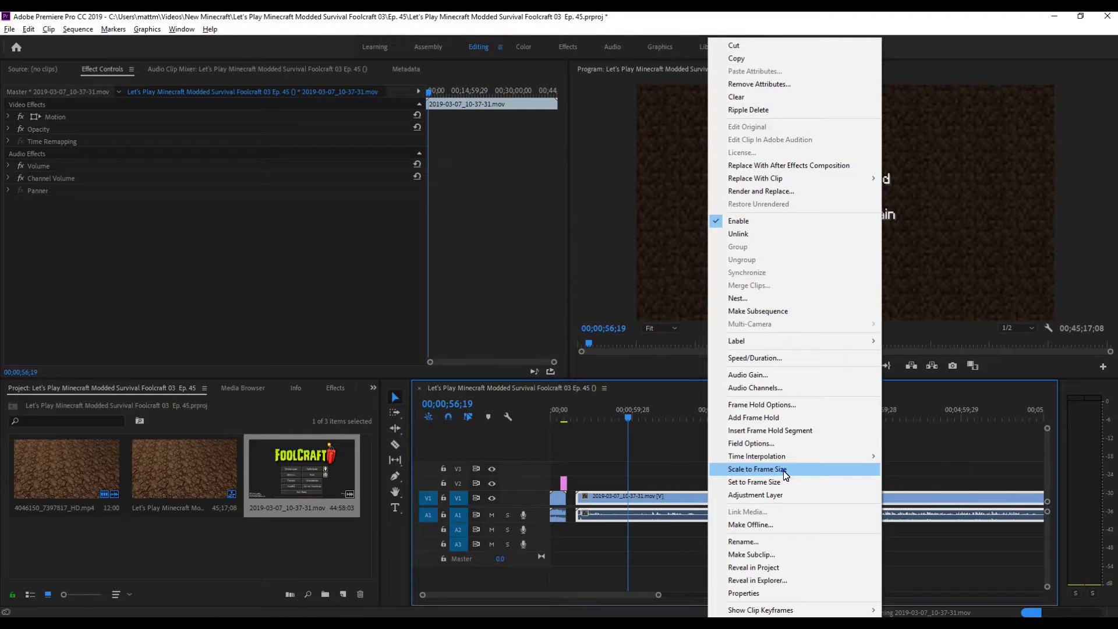
Scale the .mov clip to frame size, then delete it from the timeline and save the project.
click(785, 474)
mouse_move(752, 415)
mouse_down()
mouse_move(839, 412)
mouse_move(914, 471)
mouse_up()
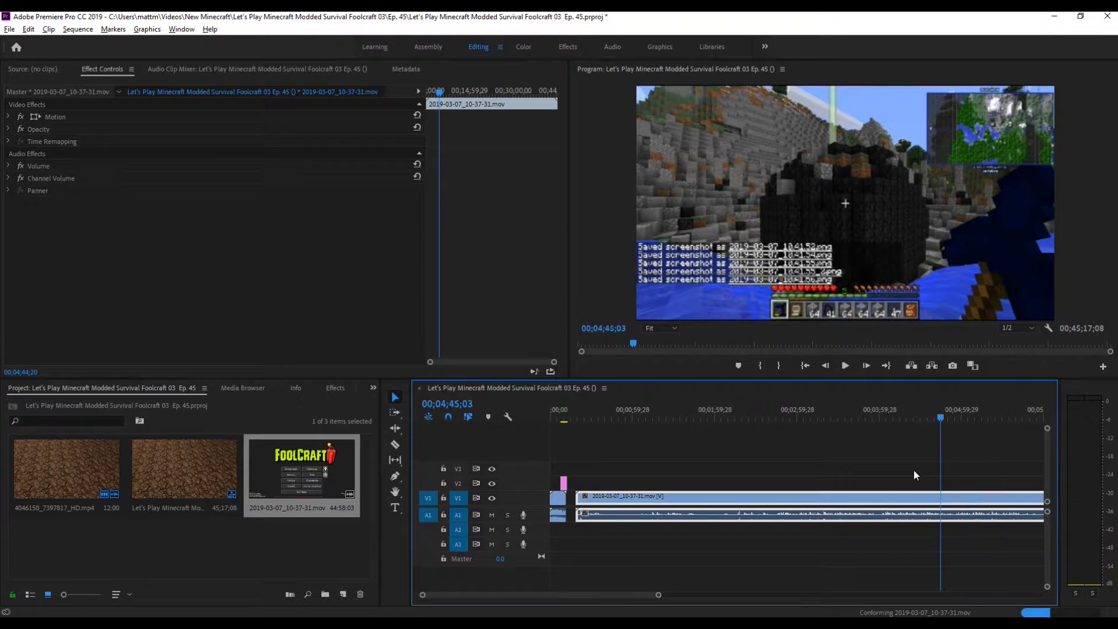
drag(843, 468, 780, 546)
key(Delete)
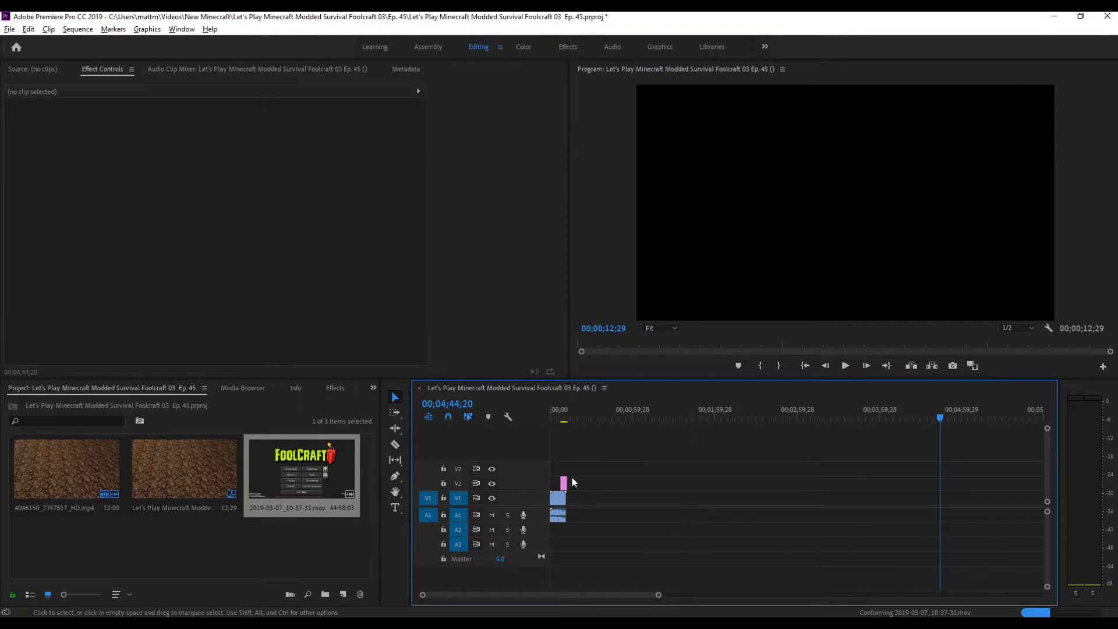
key(ctrl+s)
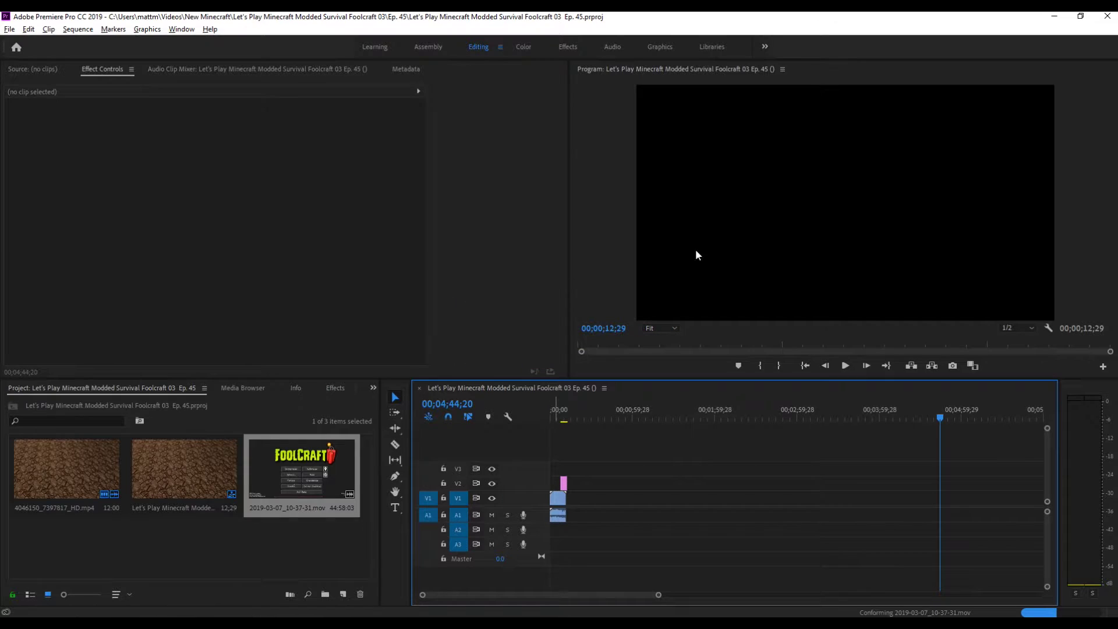
click(317, 473)
key(Delete)
key(ctrl+s)
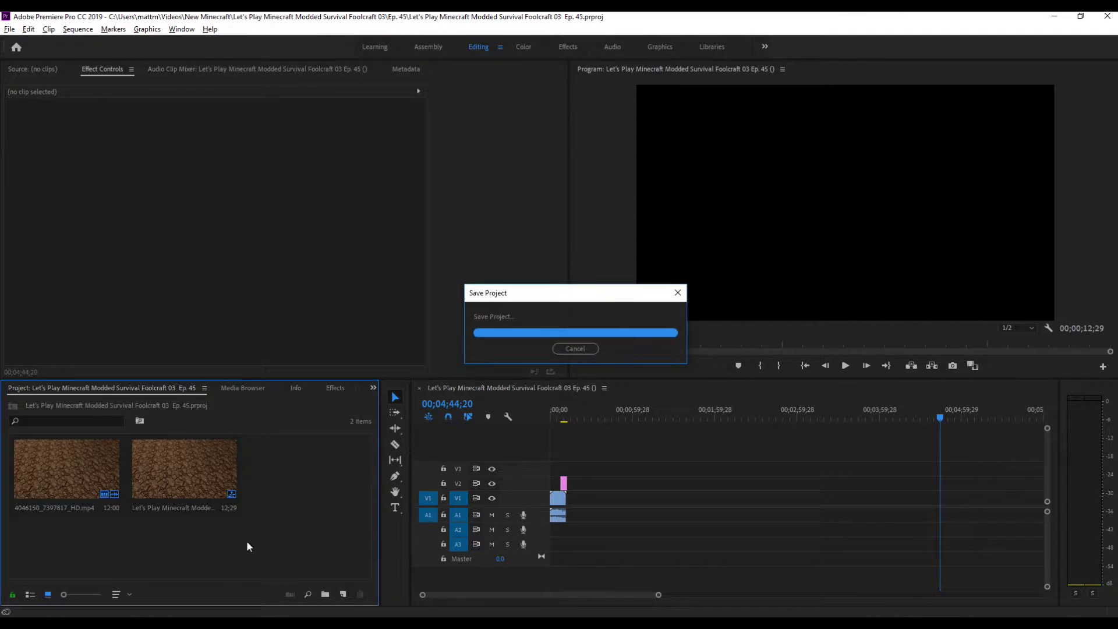
click(67, 474)
click(204, 466)
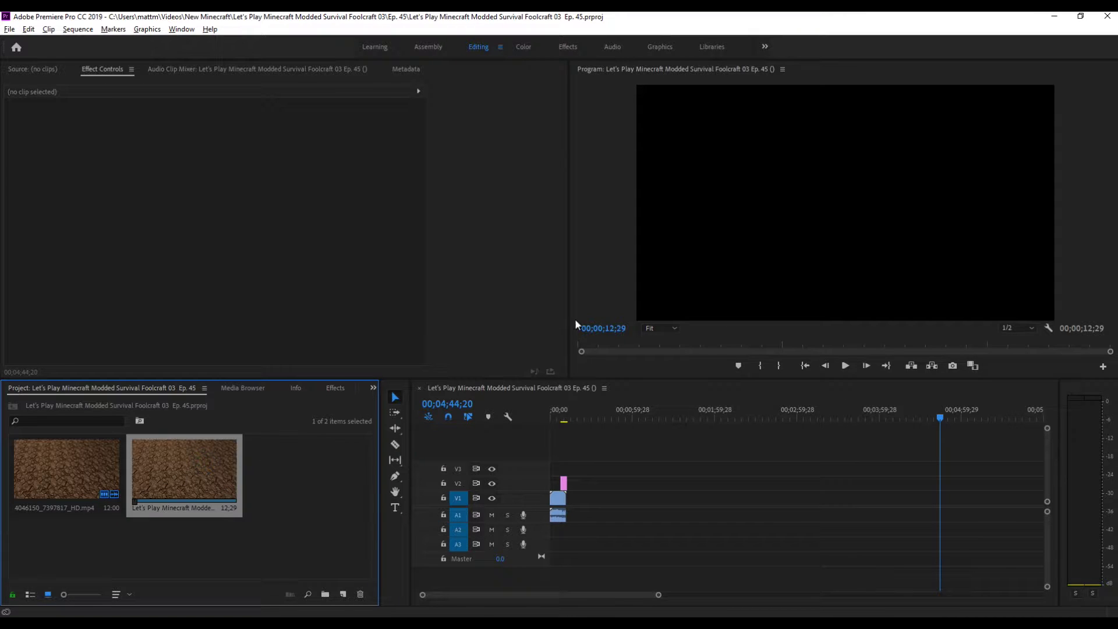
click(307, 476)
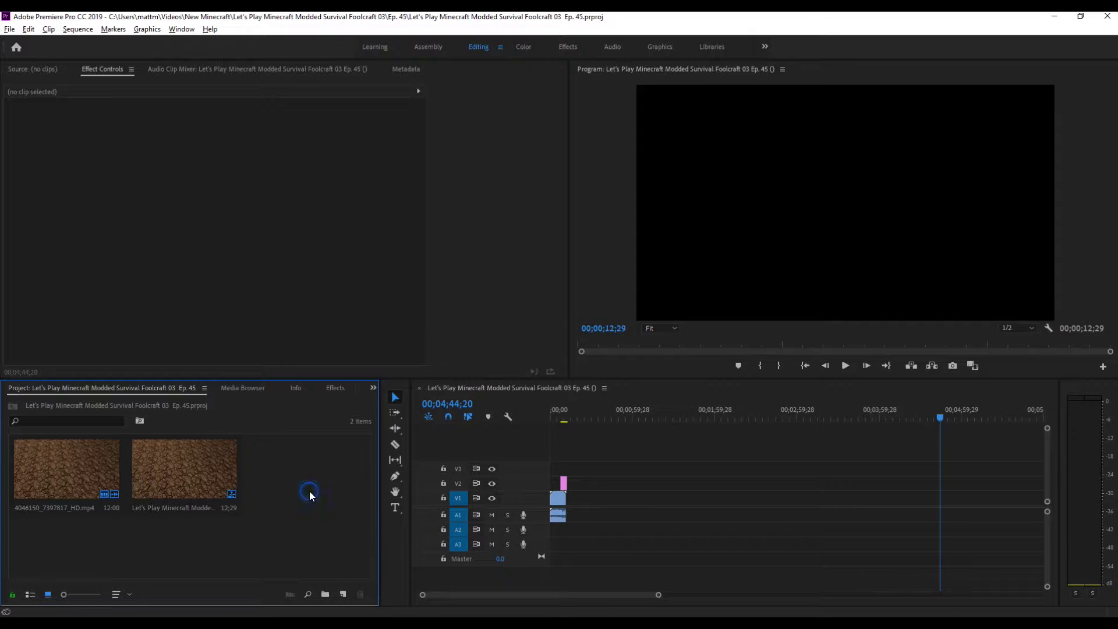
double_click(309, 491)
click(491, 342)
key(super+Tab)
click(313, 307)
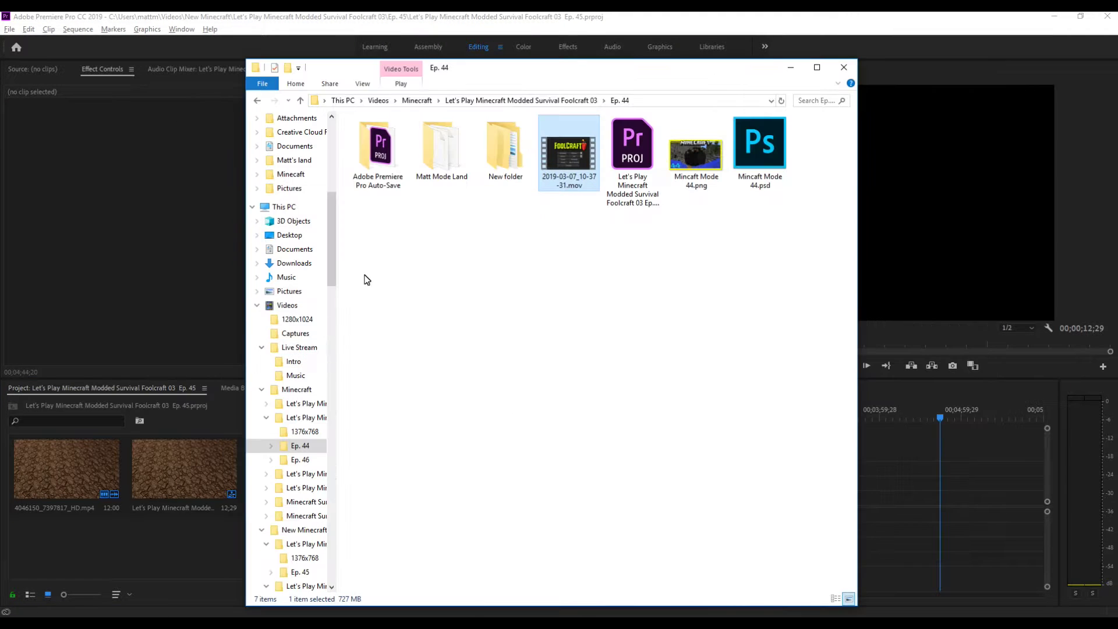
key(BackSpace)
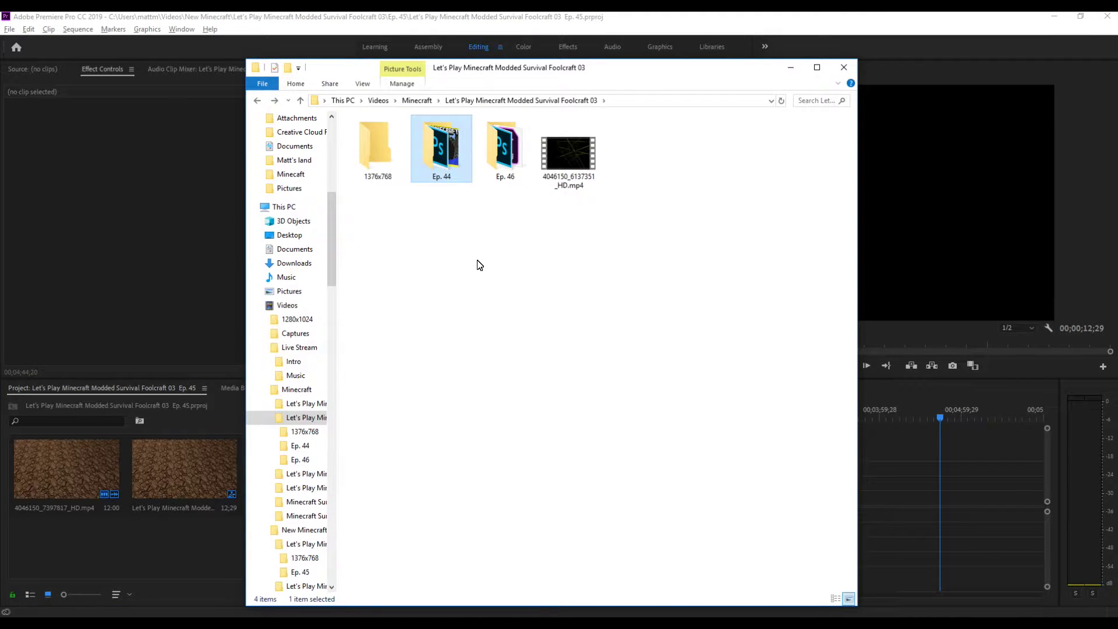
key(BackSpace)
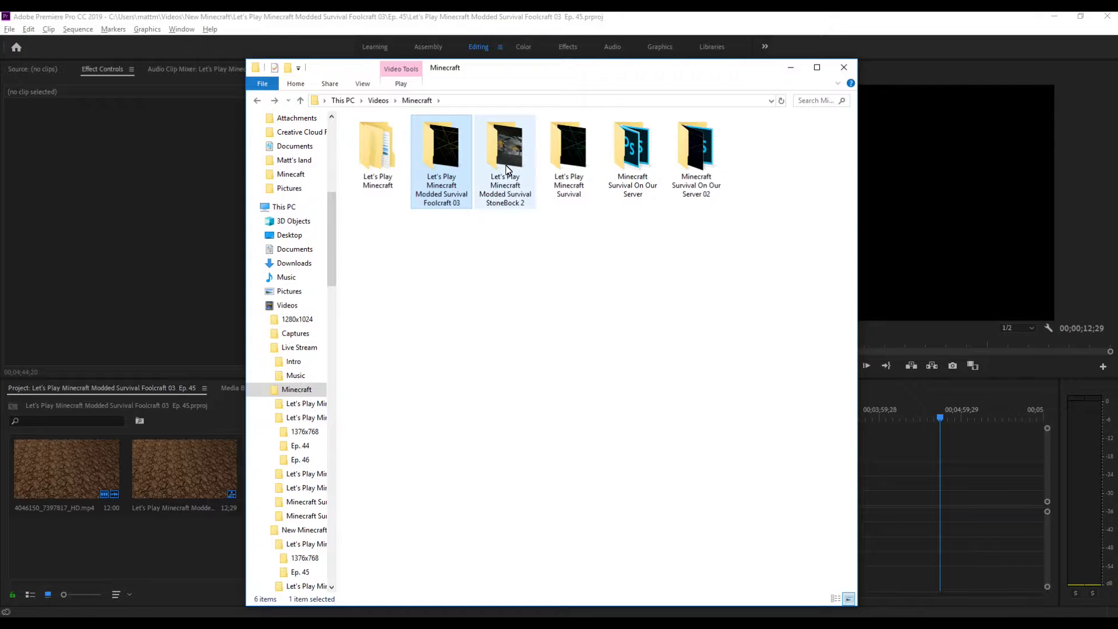
double_click(520, 176)
key(ctrl+c)
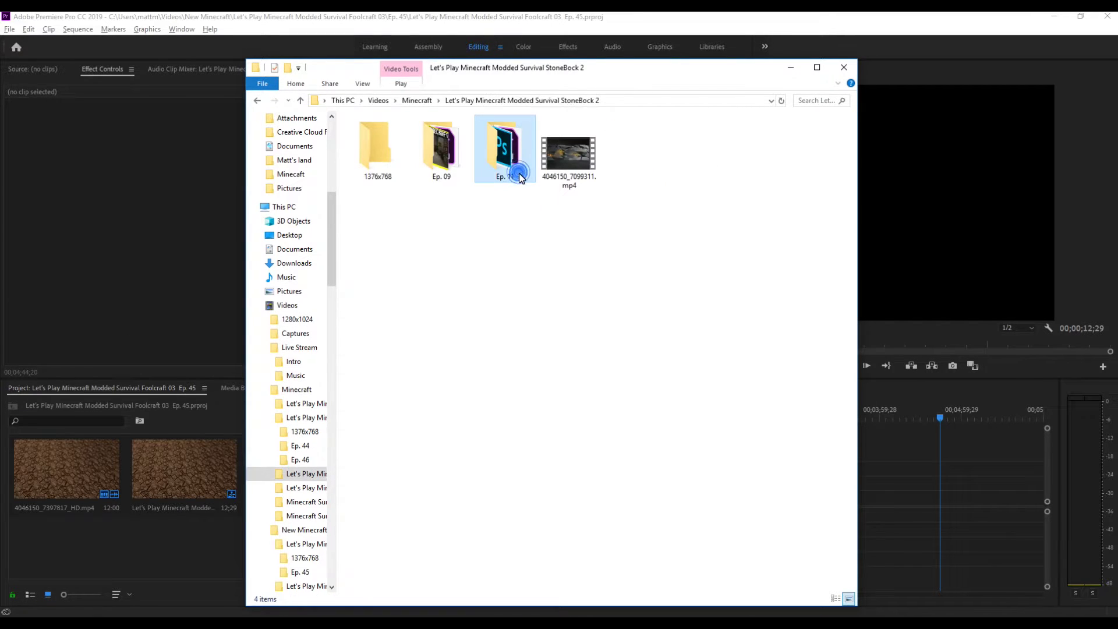
key(BackSpace)
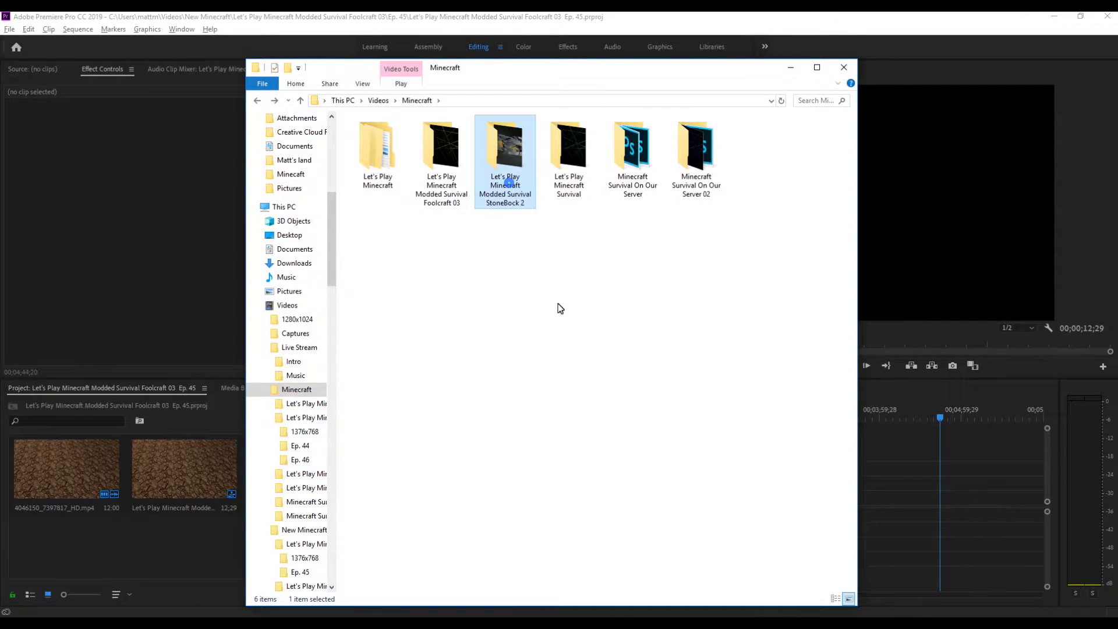
right_click(502, 175)
click(573, 459)
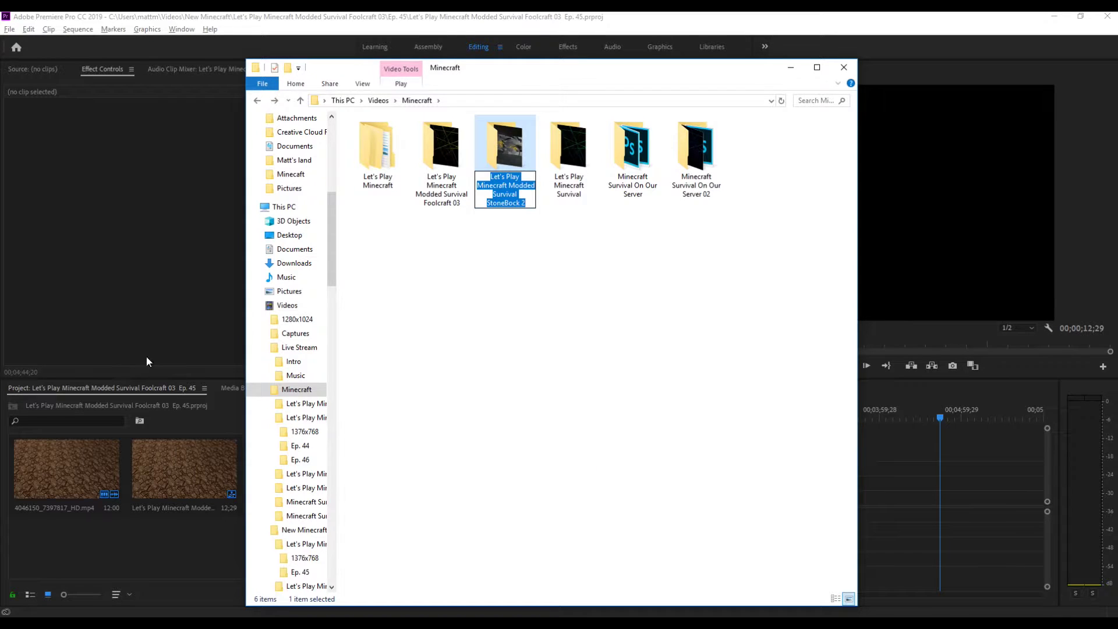
click(146, 361)
click(11, 29)
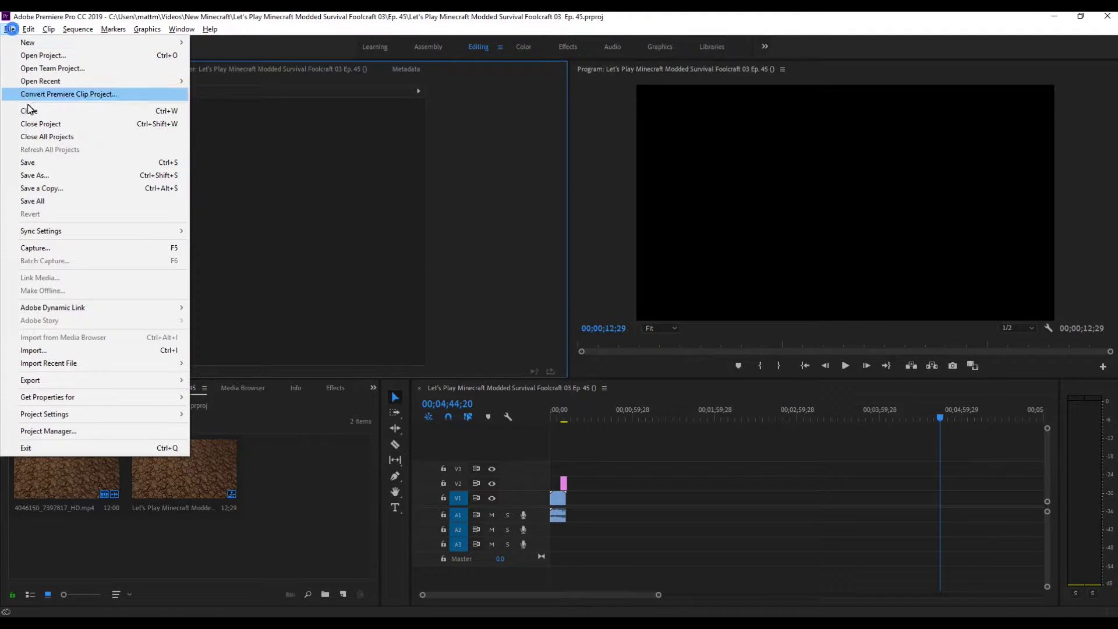
Start Save As and navigate to New Minecraft > StoneBock 02 > Ep. 10.
click(33, 176)
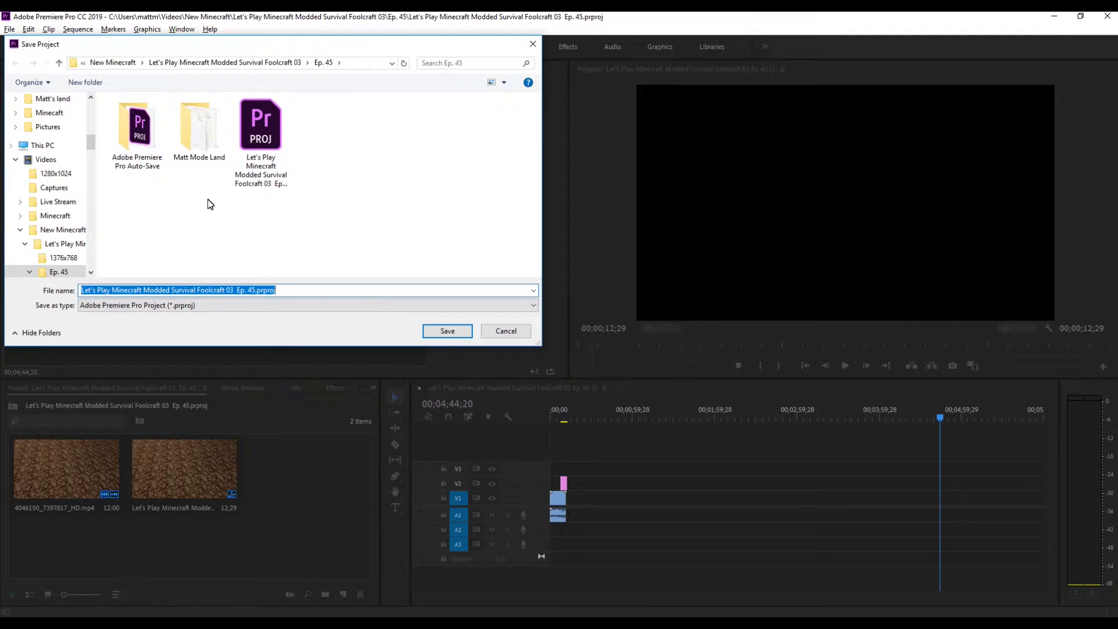
click(455, 187)
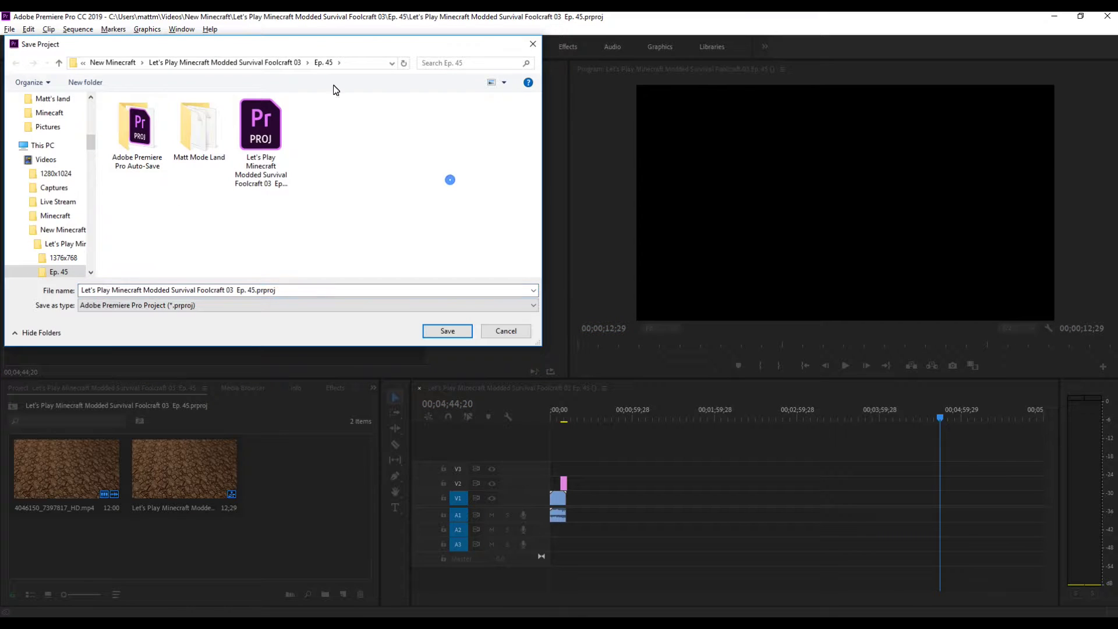
click(231, 63)
click(140, 63)
double_click(192, 140)
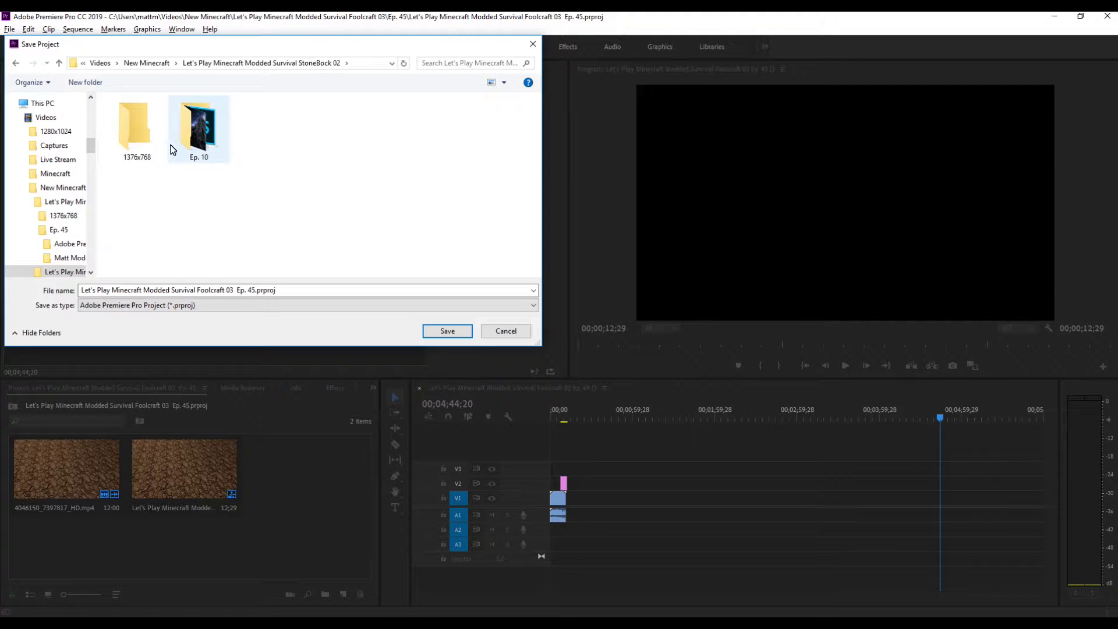
click(434, 331)
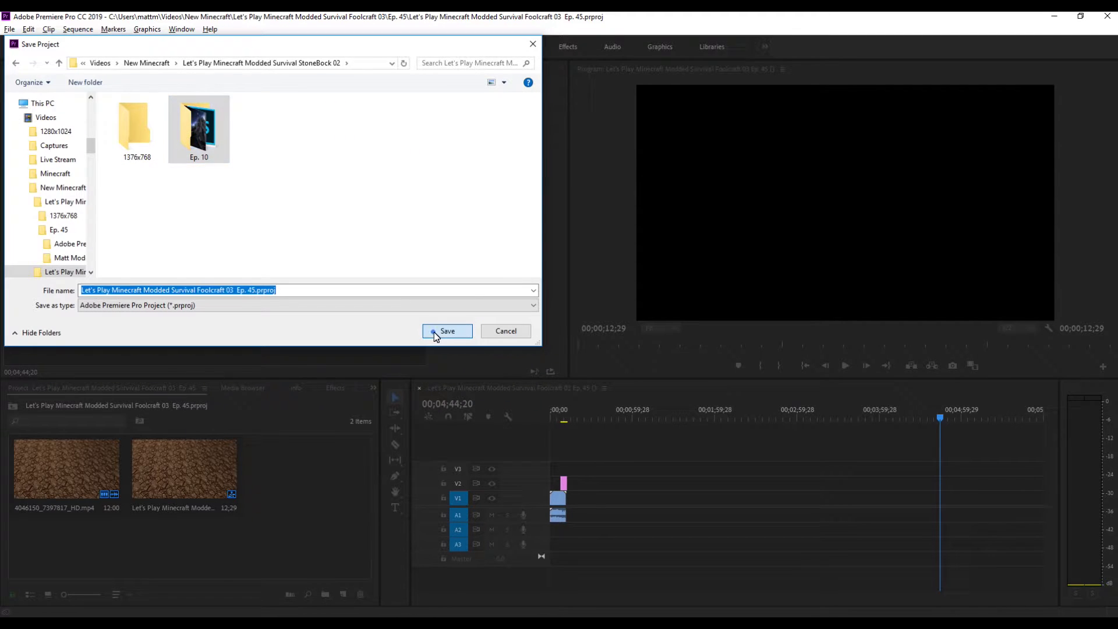
Name the file 'Let's Play Minecraft Modded Survival StoneBock 02 Ep. 10' and save it there.
click(232, 287)
drag(82, 291, 255, 291)
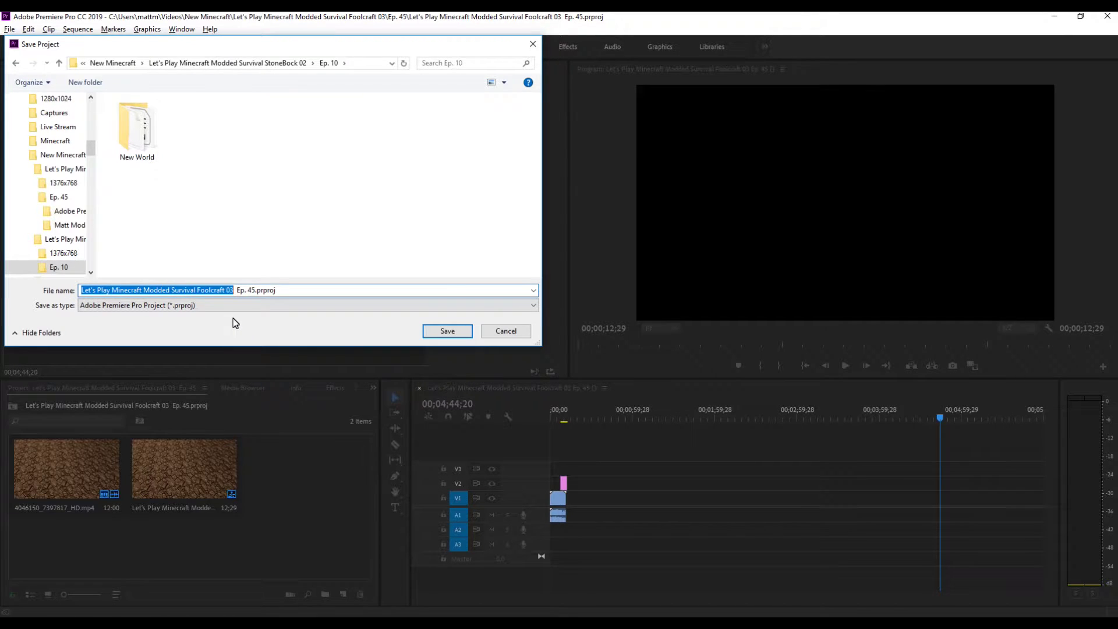
key(ctrl+v)
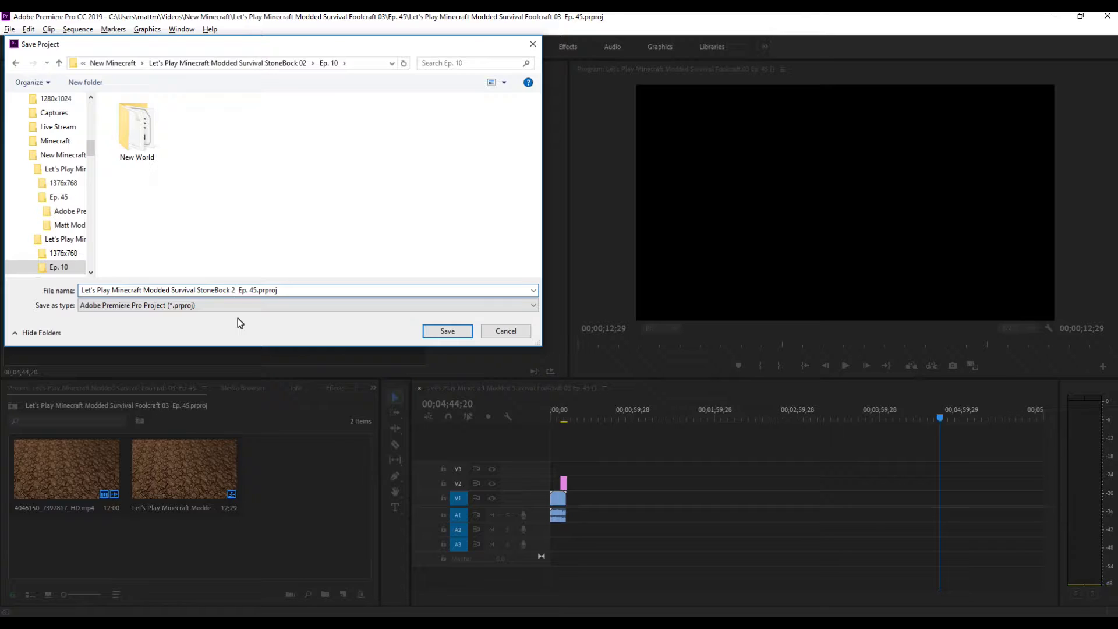
key(BackSpace)
text(02)
key(BackSpace)
key(BackSpace)
key(BackSpace)
text(0)
key(Left)
key(Left)
key(BackSpace)
key(Right)
key(BackSpace)
click(433, 330)
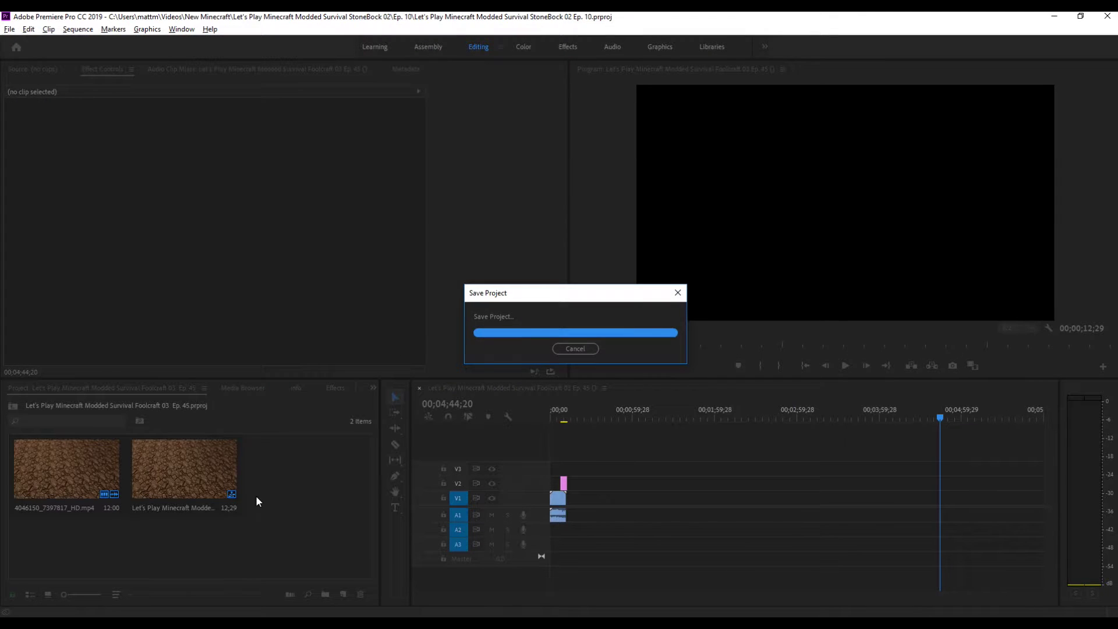
Delete the old 4046150_7397817_HD.mp4 clip from the bin and timeline, confirming the in-use warning.
click(215, 473)
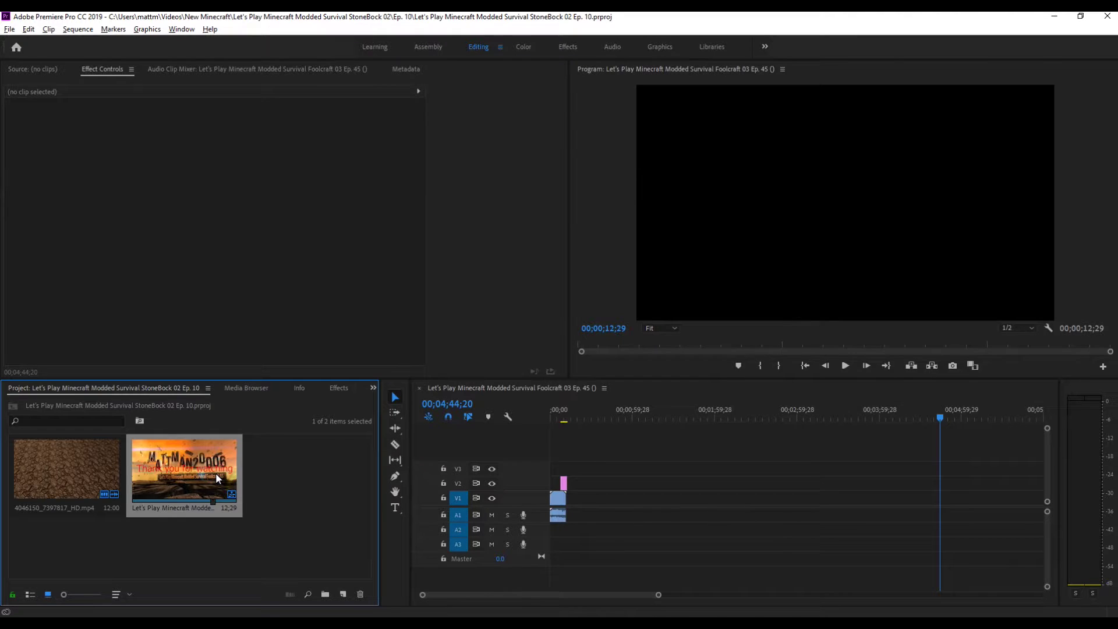
key(Delete)
key(ctrl+z)
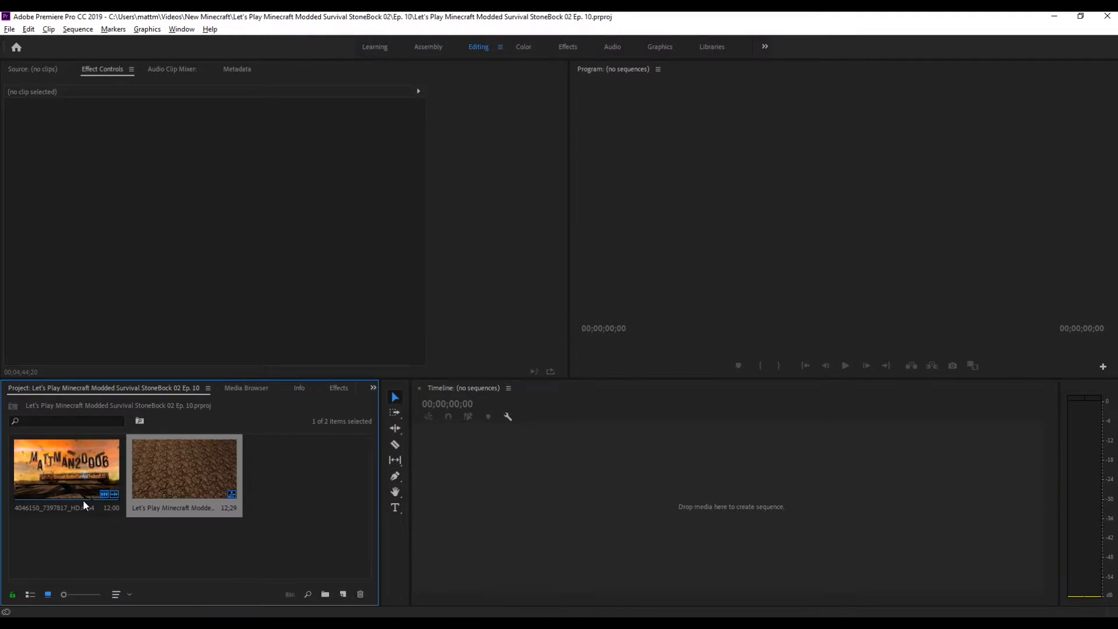
right_click(187, 475)
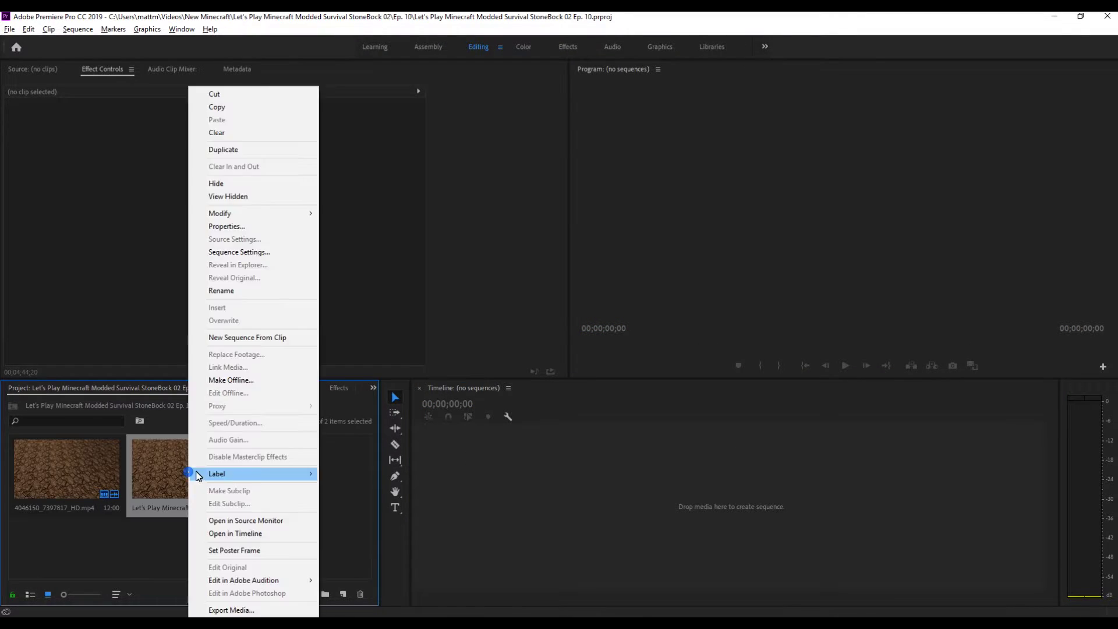
double_click(142, 494)
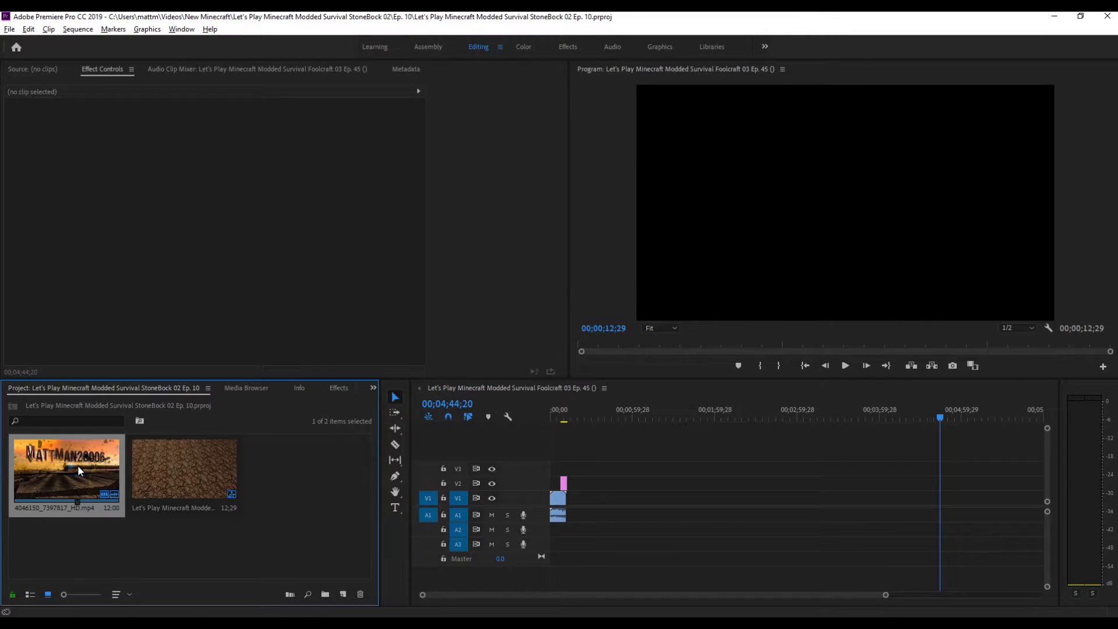
drag(78, 465, 467, 391)
click(616, 338)
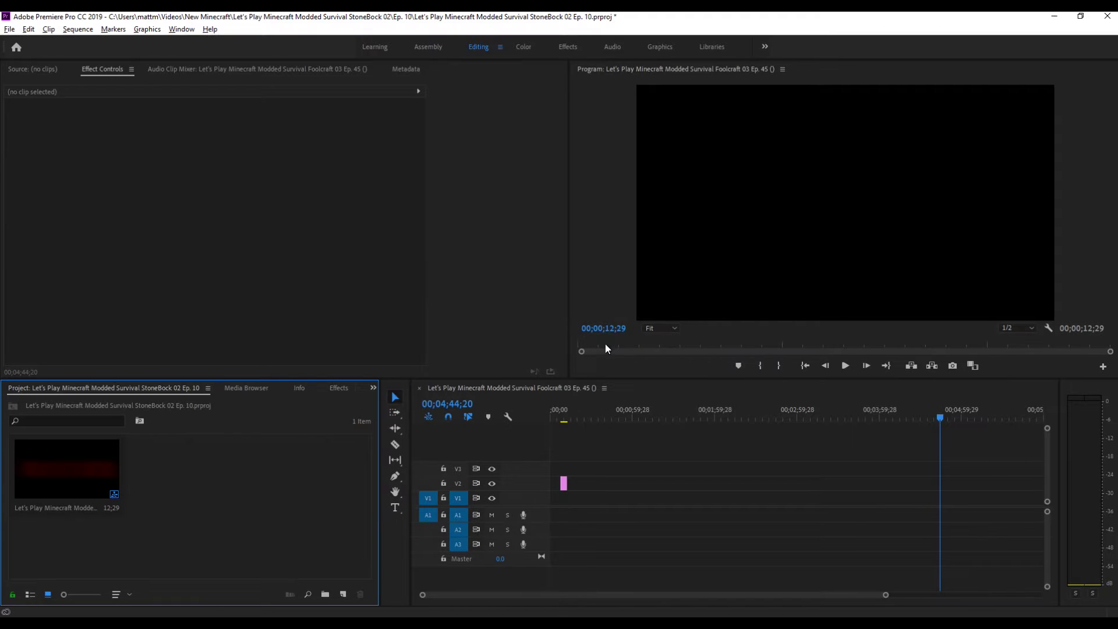
key(alt+Tab)
key(alt+Tab)
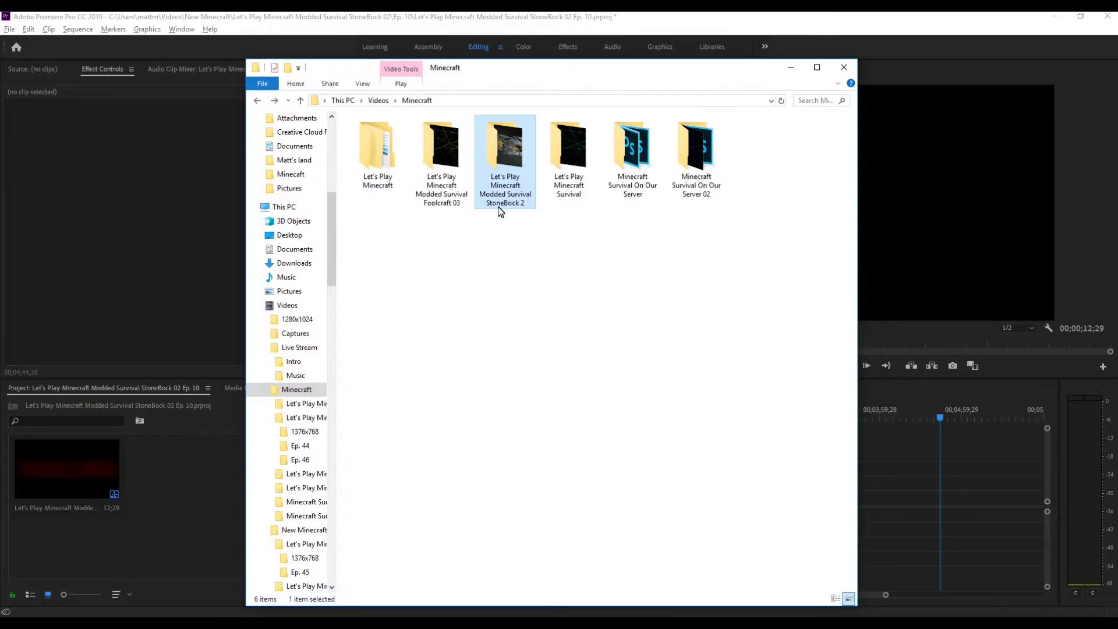
Import 4046150_7397815_HD.mp4 from New Minecraft > StoneBock 02 > Ep. 10 into the Project panel.
key(alt+Up)
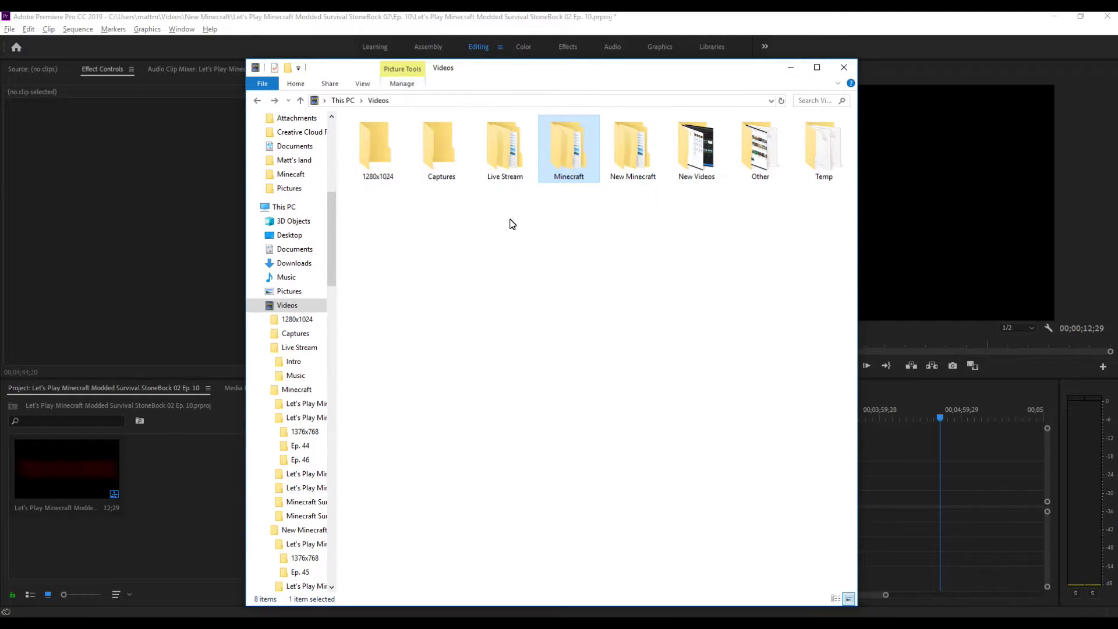
double_click(609, 152)
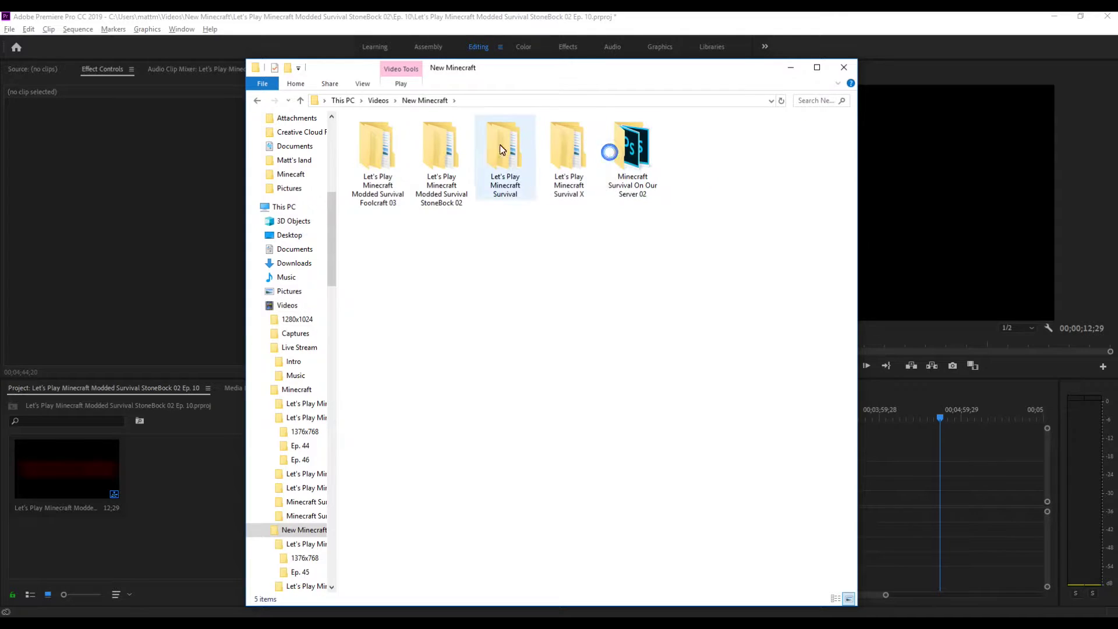
double_click(459, 158)
double_click(455, 145)
drag(492, 142, 179, 544)
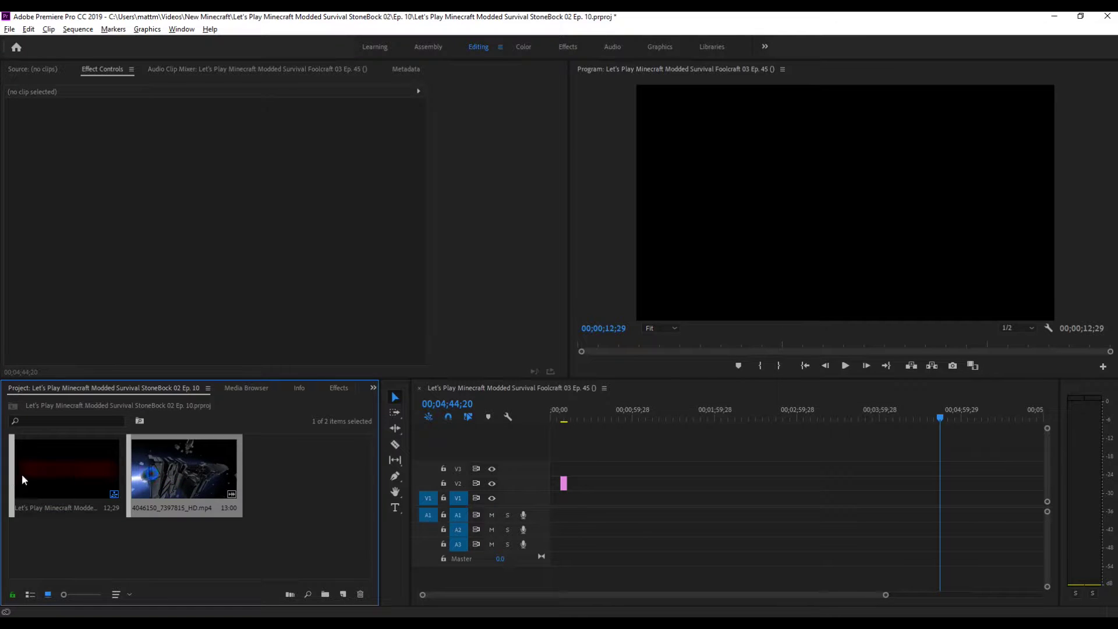
Place the 4046150_7397815_HD.mp4 clip at the timeline start, 00:00.
drag(152, 473, 22, 474)
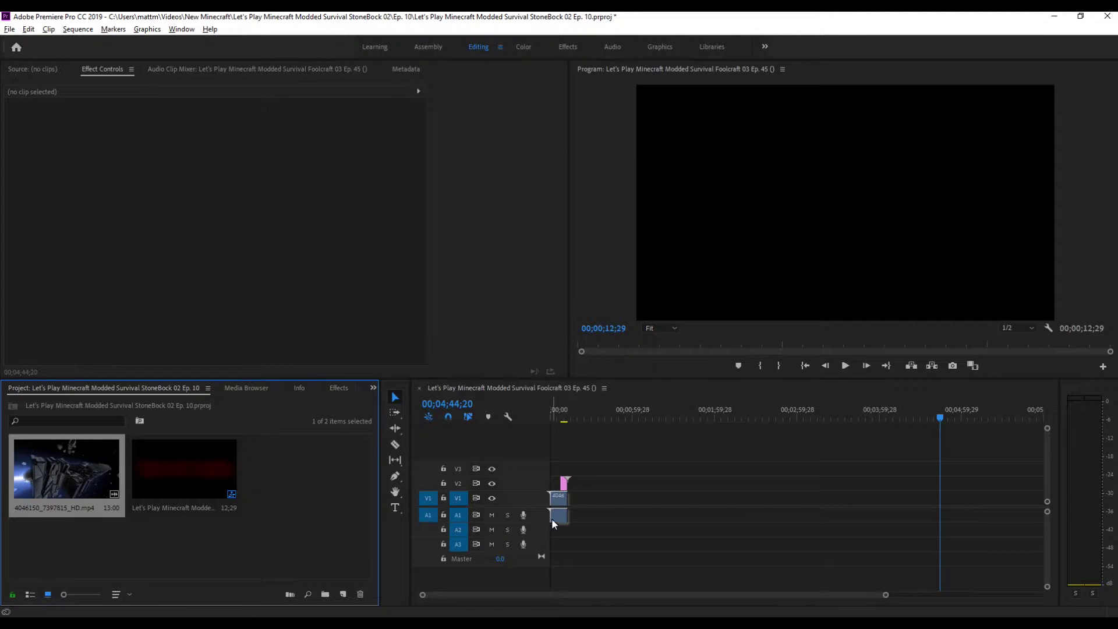
drag(553, 523, 558, 519)
click(563, 413)
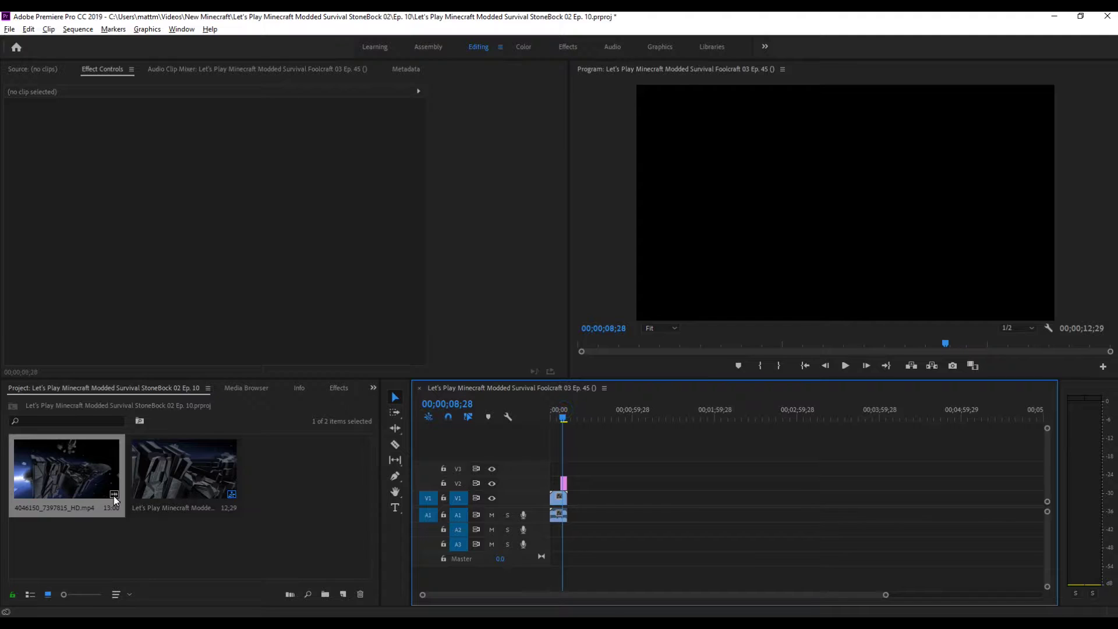
right_click(69, 474)
right_click(235, 474)
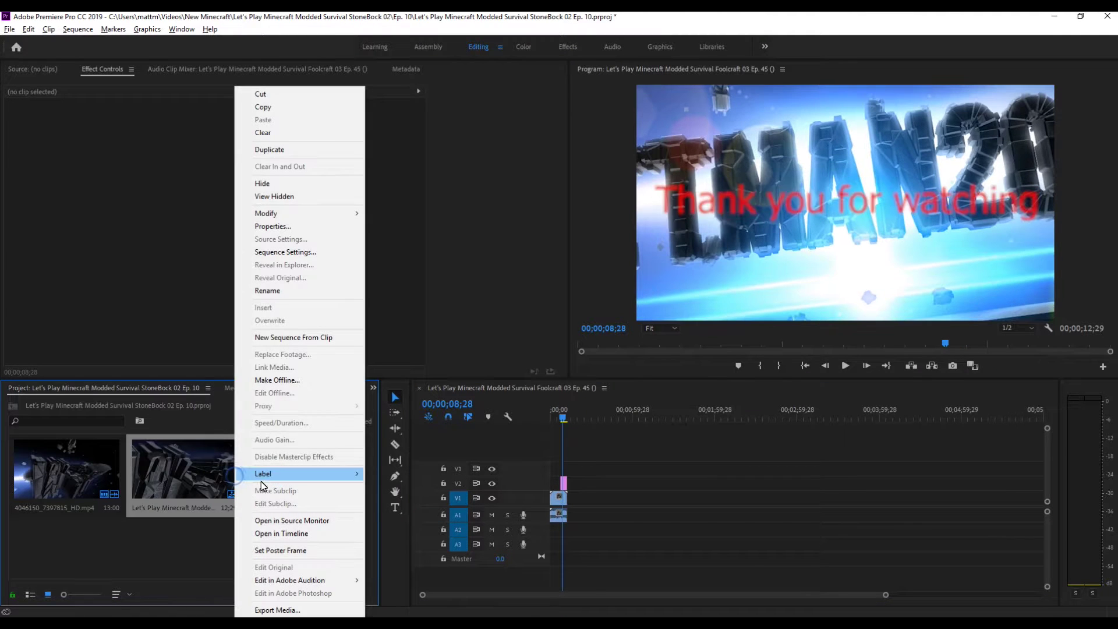
click(546, 540)
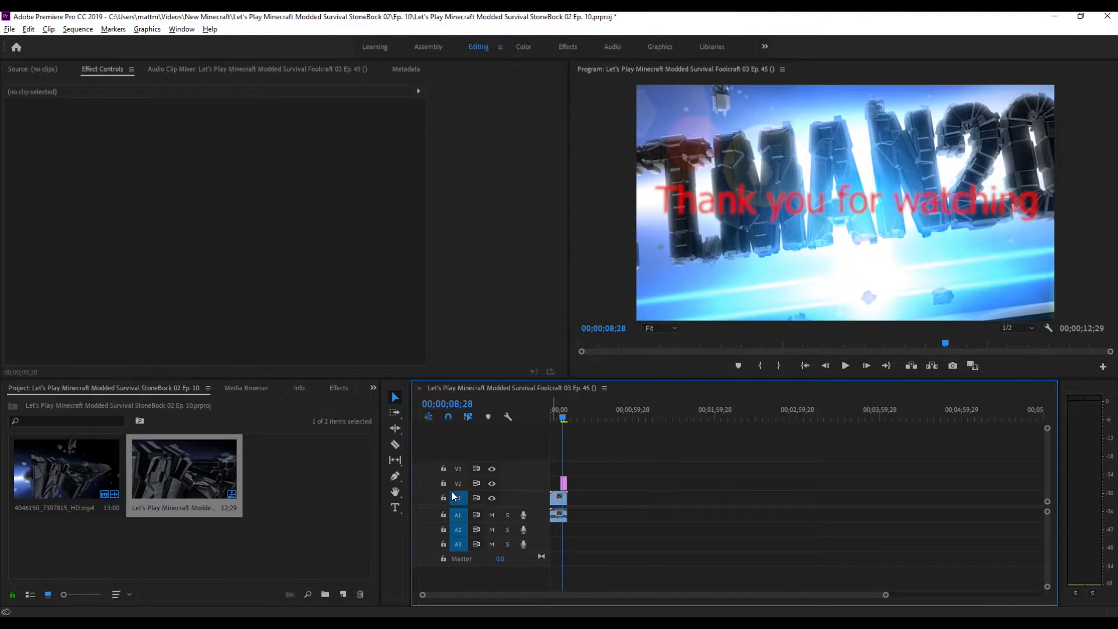
key(alt+Tab)
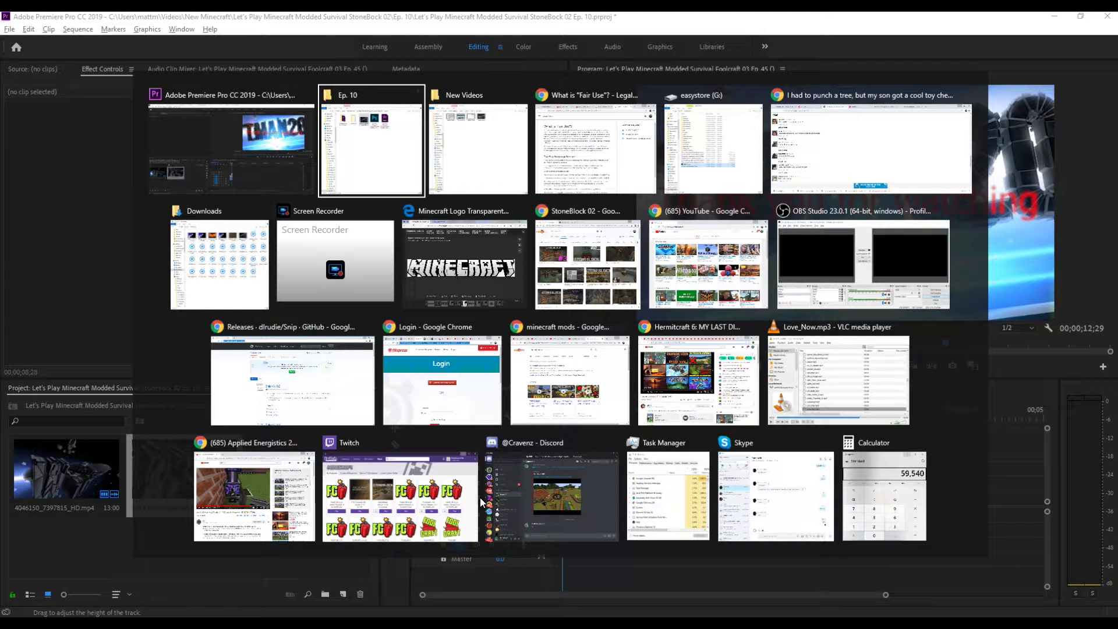
Rename the Foolcraft 03 Ep. 45 sequence to 'Let's Play Minecraft Modded Survival StoneBock 02 Ep. 10' and save.
key(alt+Tab)
key(alt+Tab)
key(alt+Tab)
key(alt+Tab)
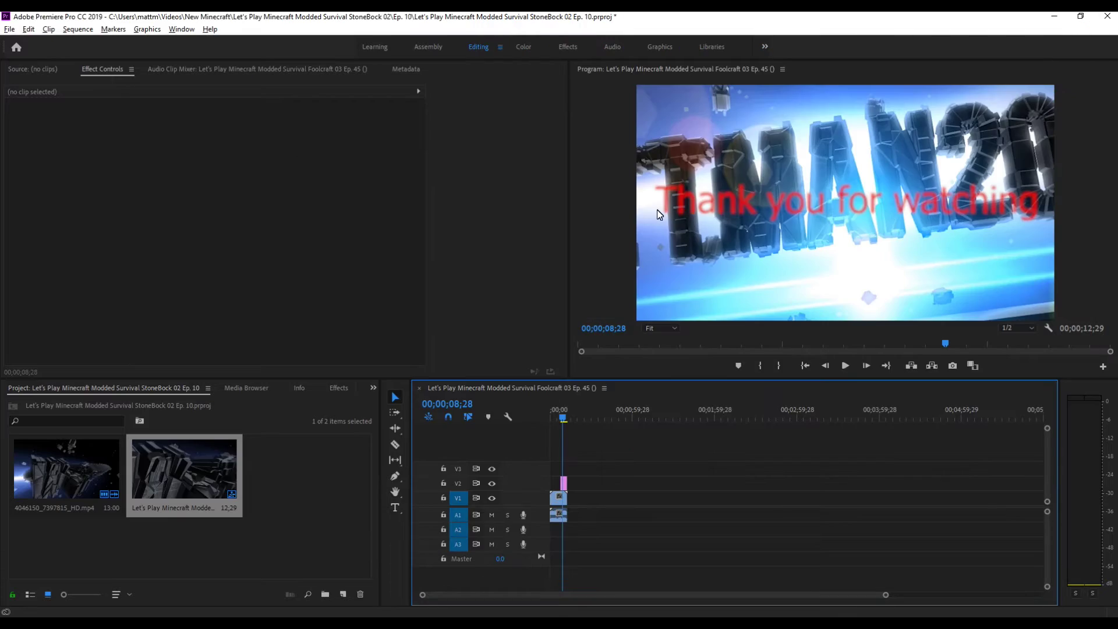
key(alt+Tab)
key(alt+Tab)
key(alt+Tab)
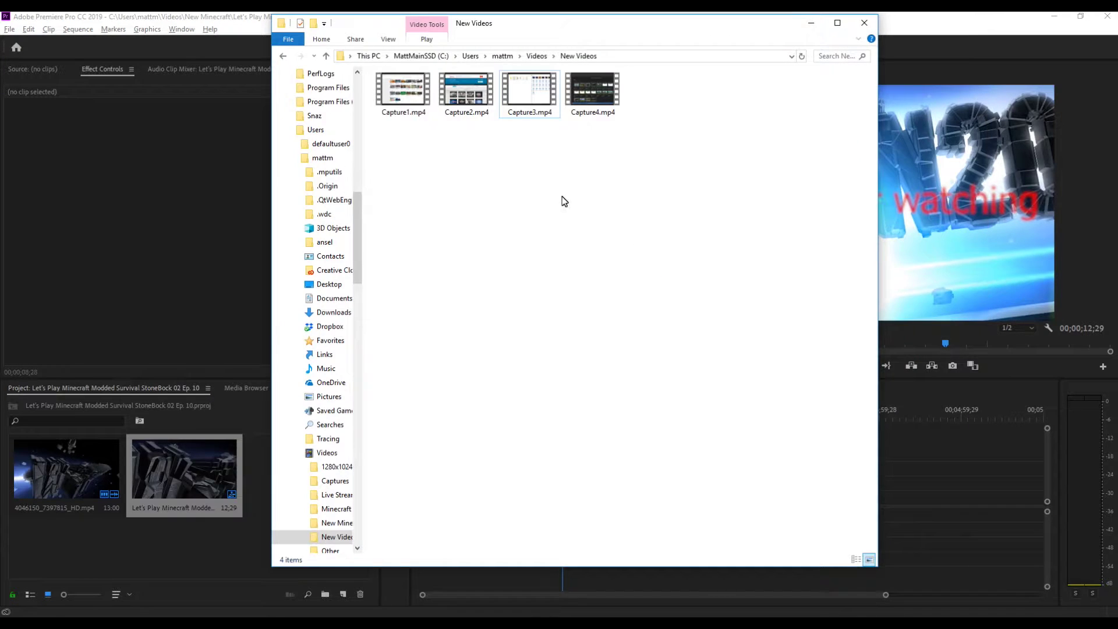
key(alt+Tab)
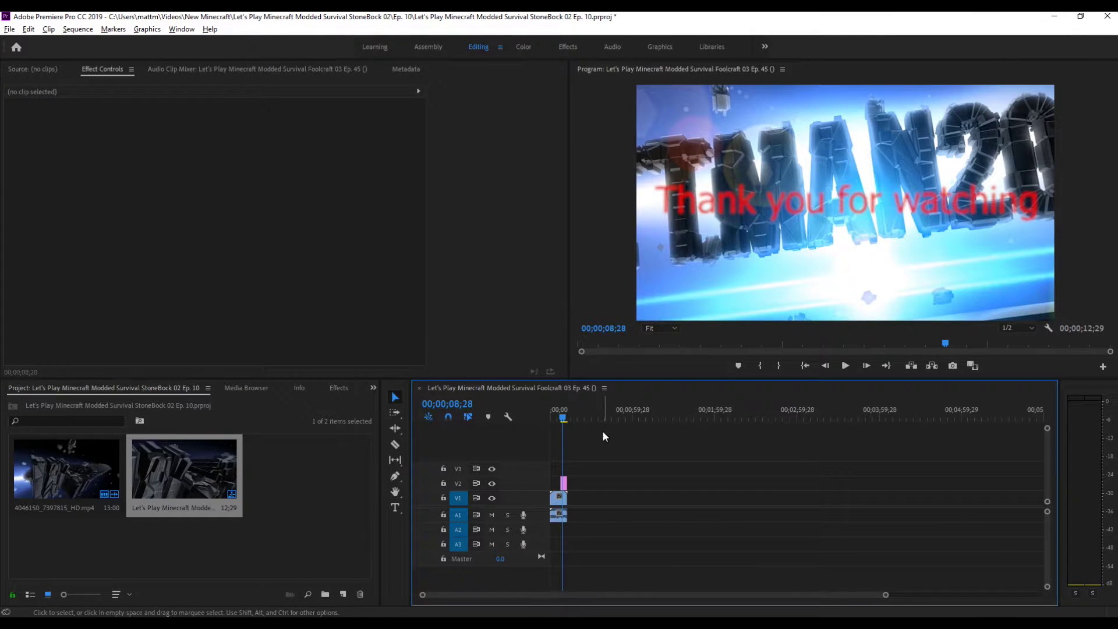
right_click(128, 470)
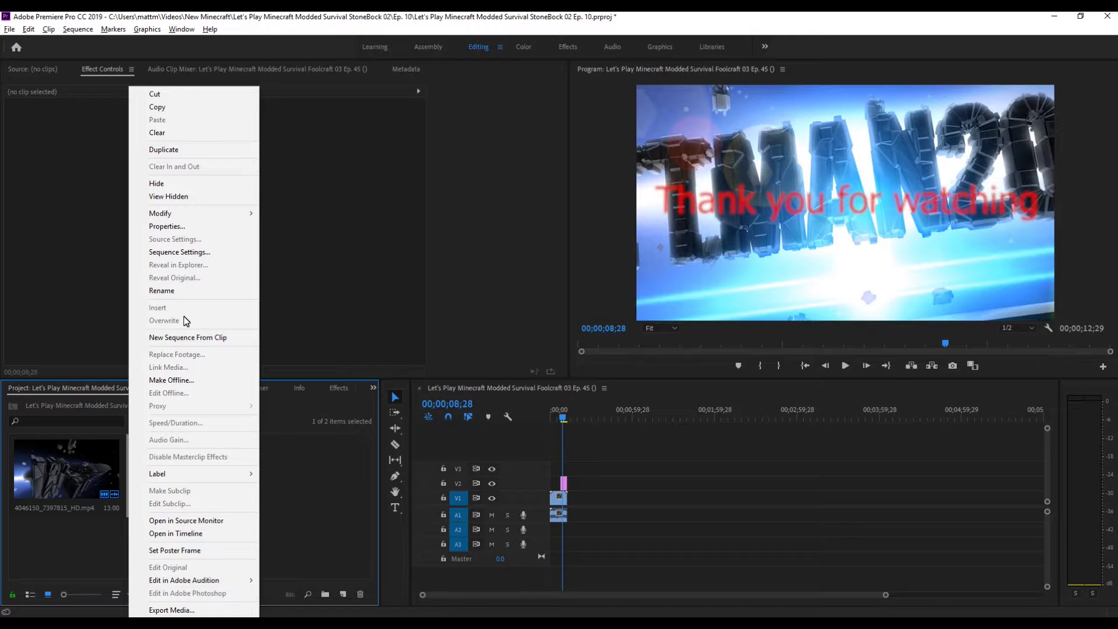
click(185, 291)
key(End)
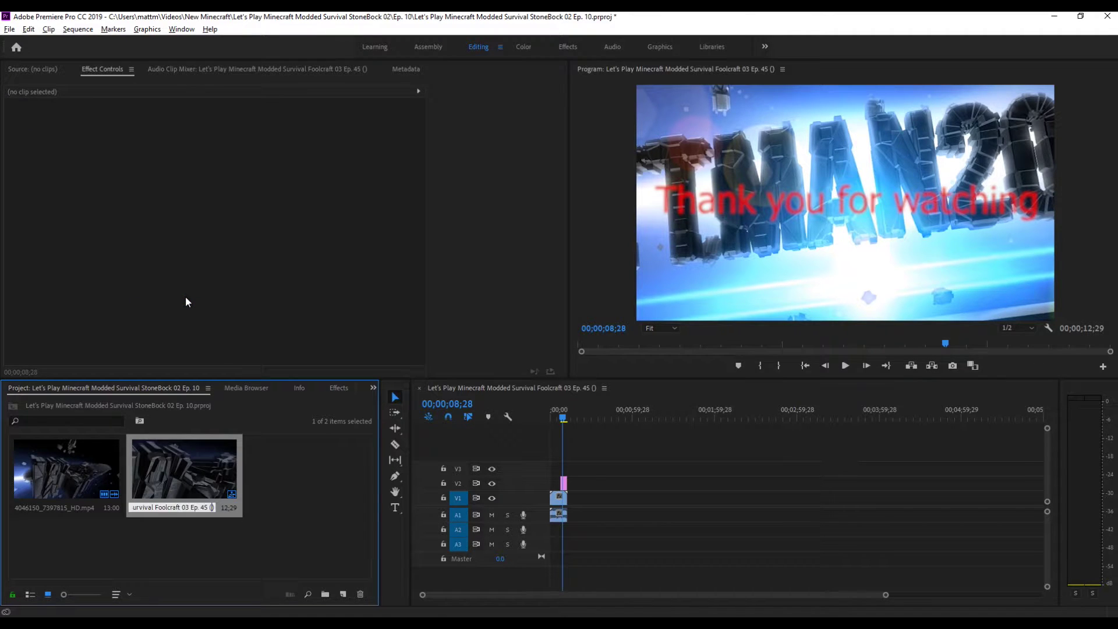
key(BackSpace)
key(BackSpace)
text(0)
key(BackSpace)
key(BackSpace)
key(BackSpace)
key(BackSpace)
key(BackSpace)
key(BackSpace)
key(BackSpace)
key(BackSpace)
key(BackSpace)
key(BackSpace)
key(BackSpace)
key(BackSpace)
key(ctrl+v)
key(Return)
key(ctrl+s)
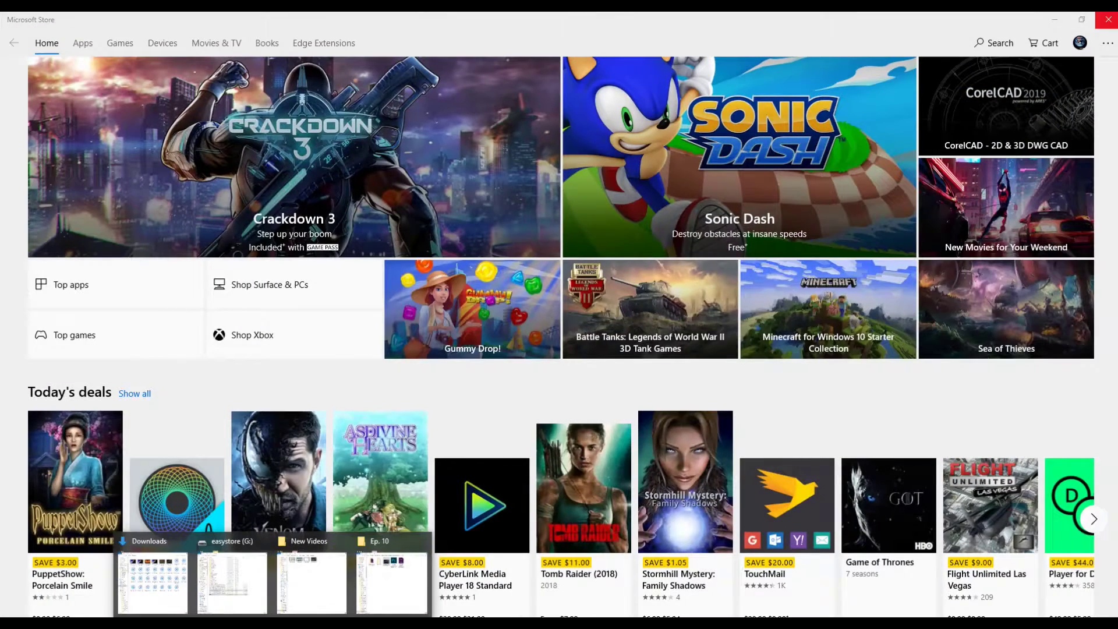
Close the Microsoft Store and browse Explorer to Videos > Minecraft > StoneBock 2 > Ep. 09.
click(1109, 21)
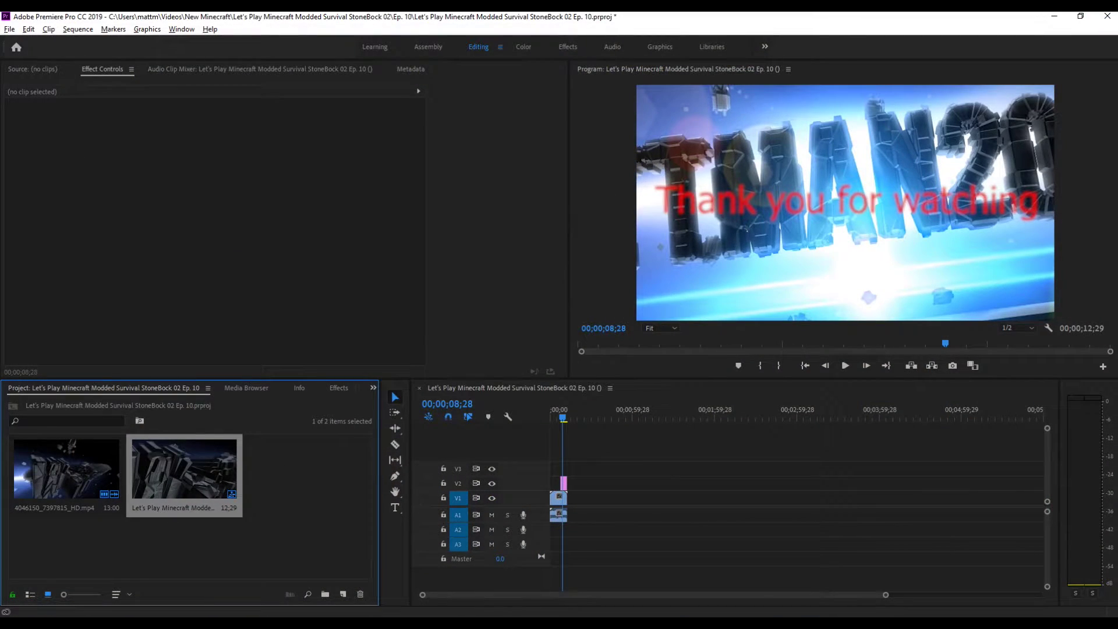
mouse_move(274, 614)
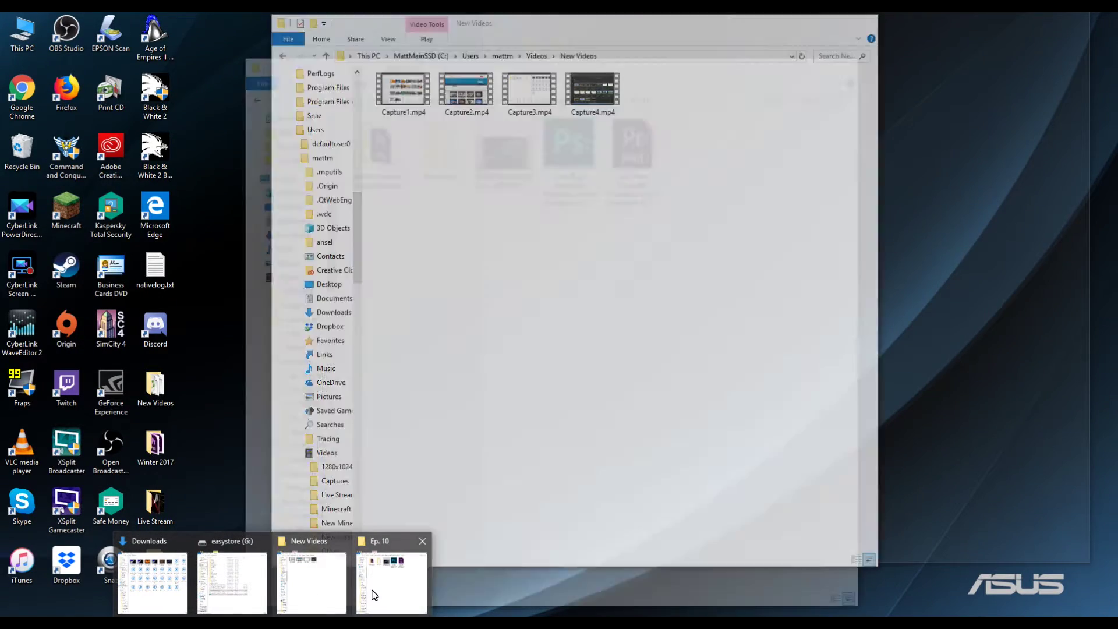
click(373, 591)
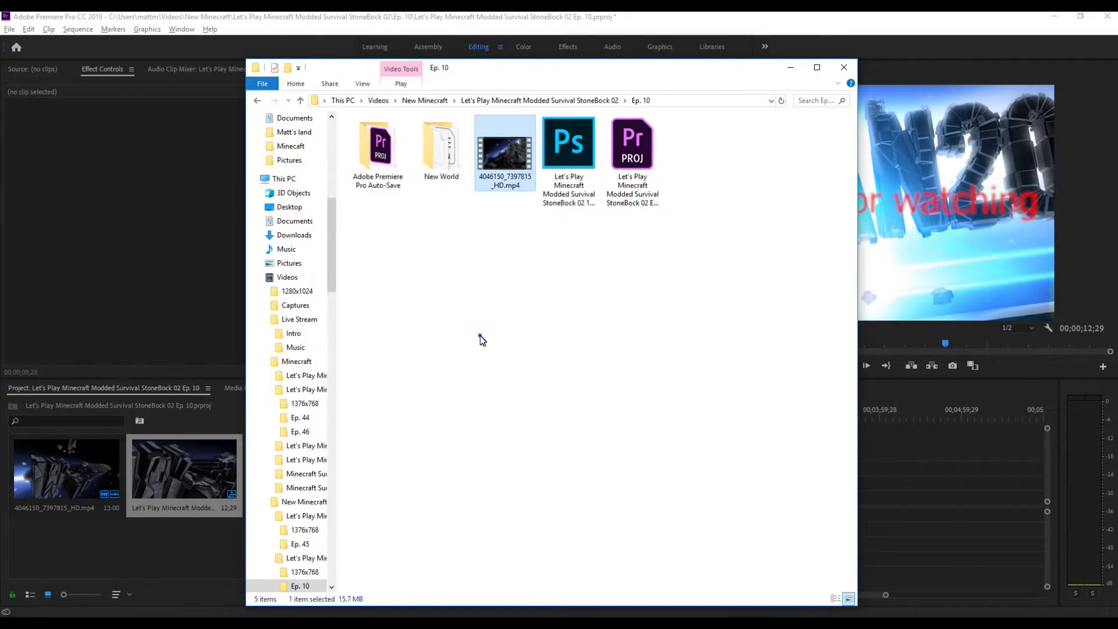
key(BackSpace)
key(BackSpace)
key(BackSpace)
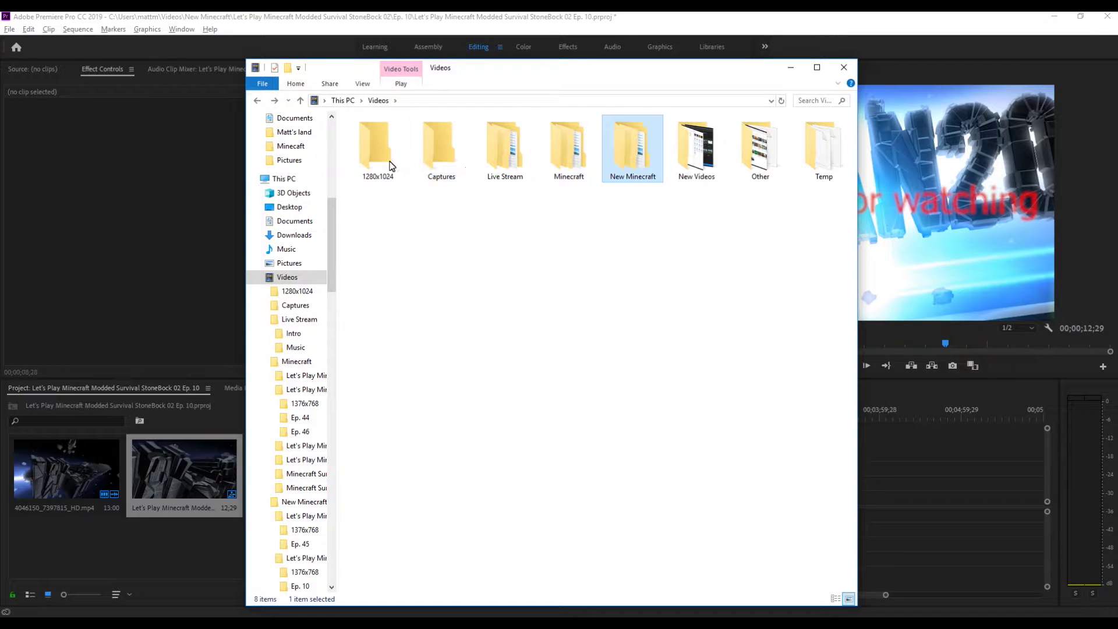
double_click(569, 148)
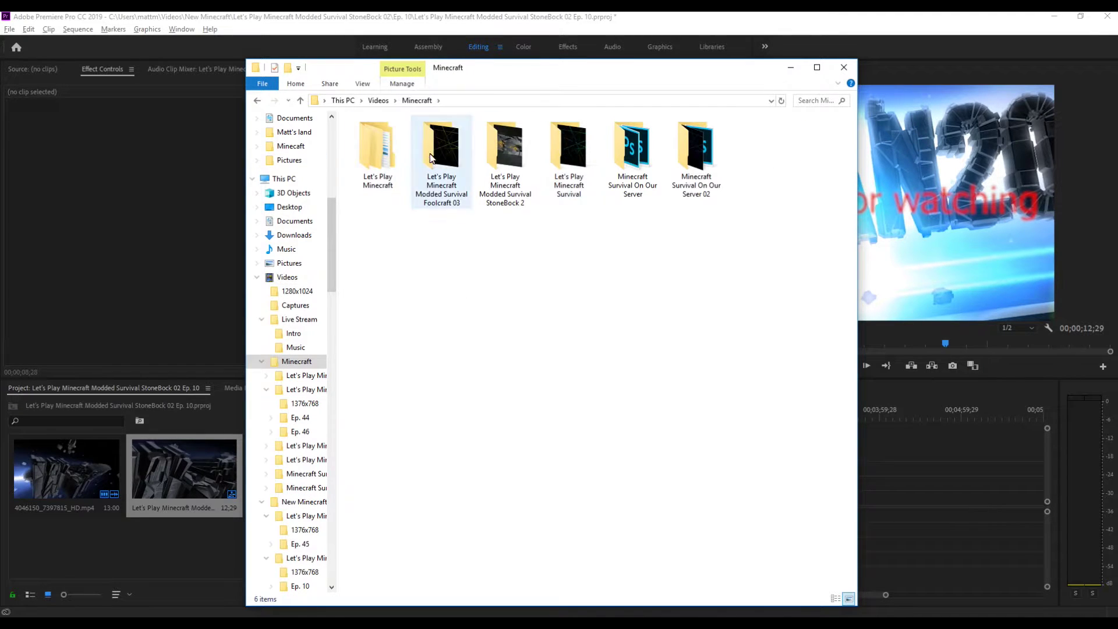
double_click(507, 163)
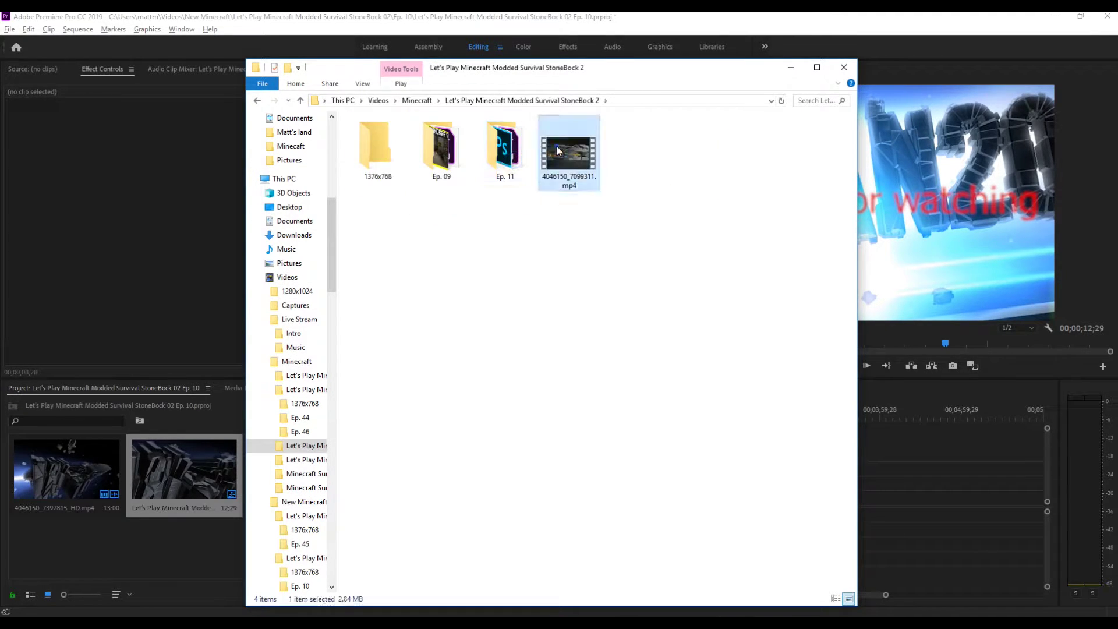
double_click(430, 149)
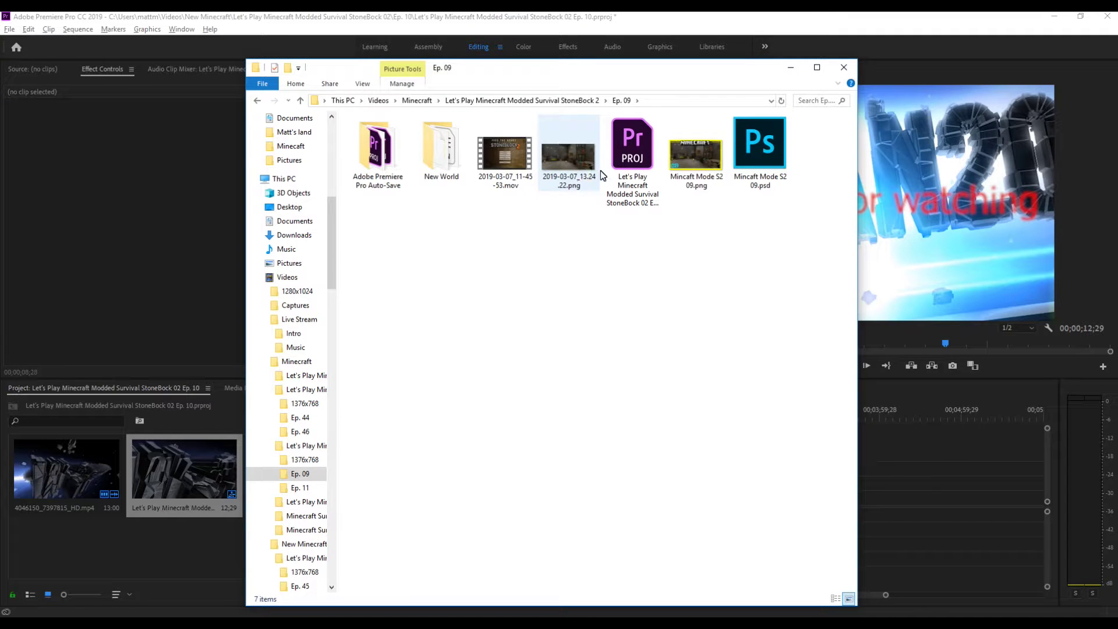
drag(504, 156, 171, 584)
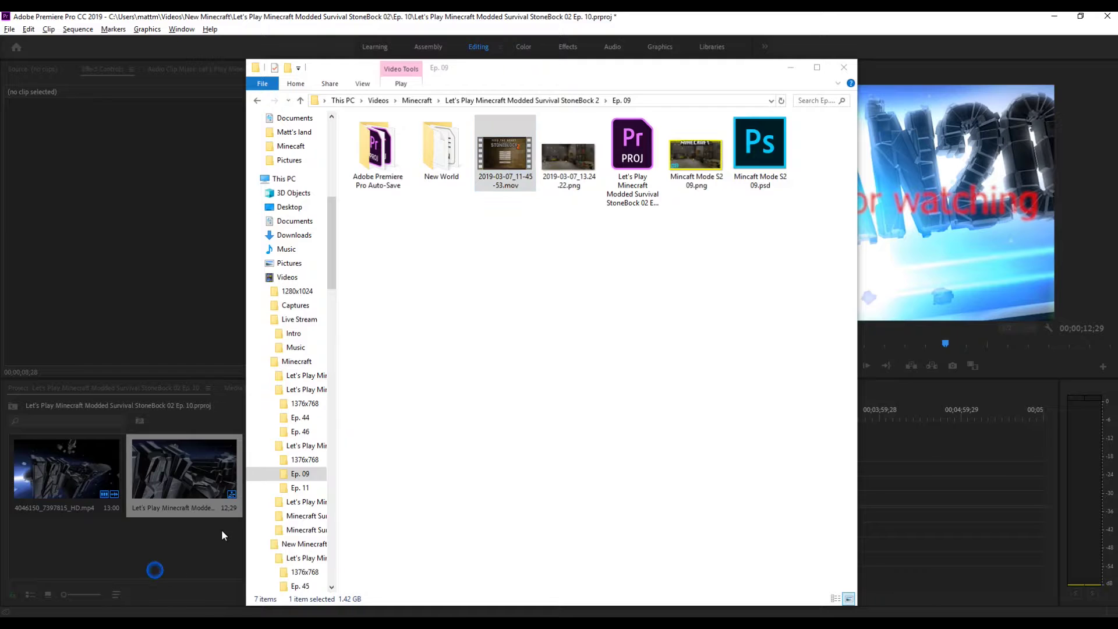
Import 2019-03-07_11-45-53.mov and drop it on V1/A1 after the intro, scrubbing through the footage.
drag(171, 584, 182, 542)
drag(321, 513, 582, 502)
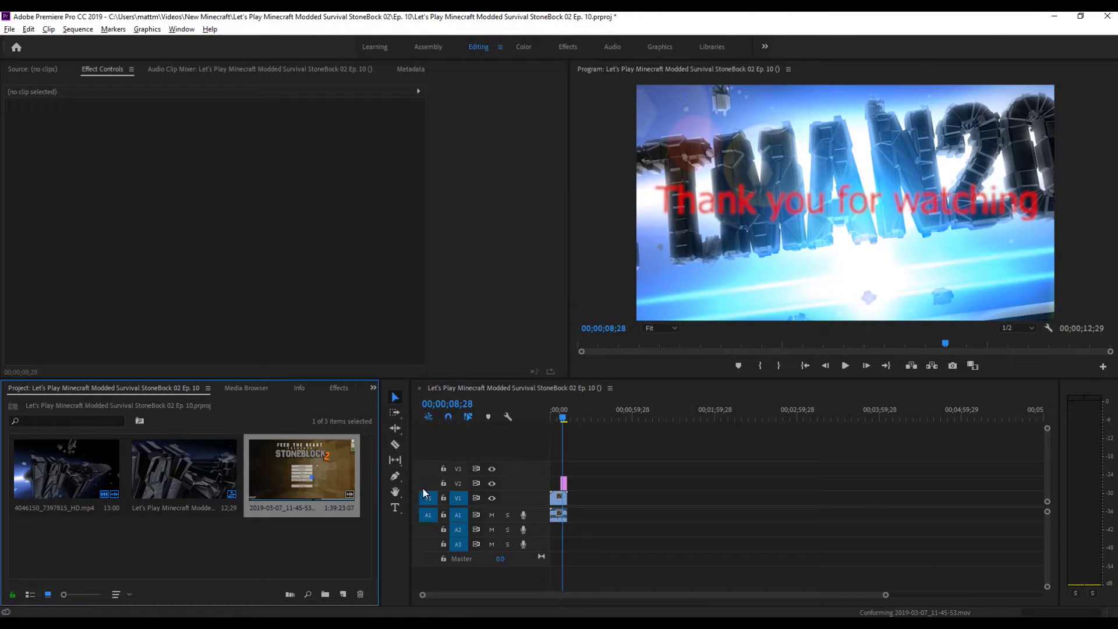
drag(634, 418, 667, 409)
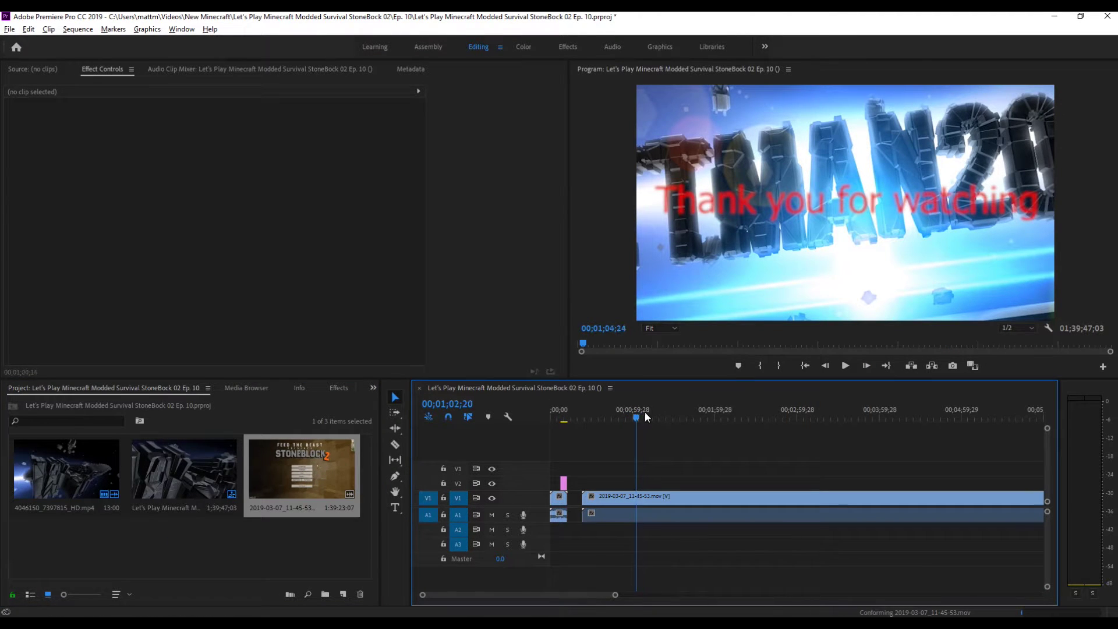
mouse_move(680, 418)
mouse_down()
mouse_move(1000, 399)
mouse_move(920, 415)
mouse_up()
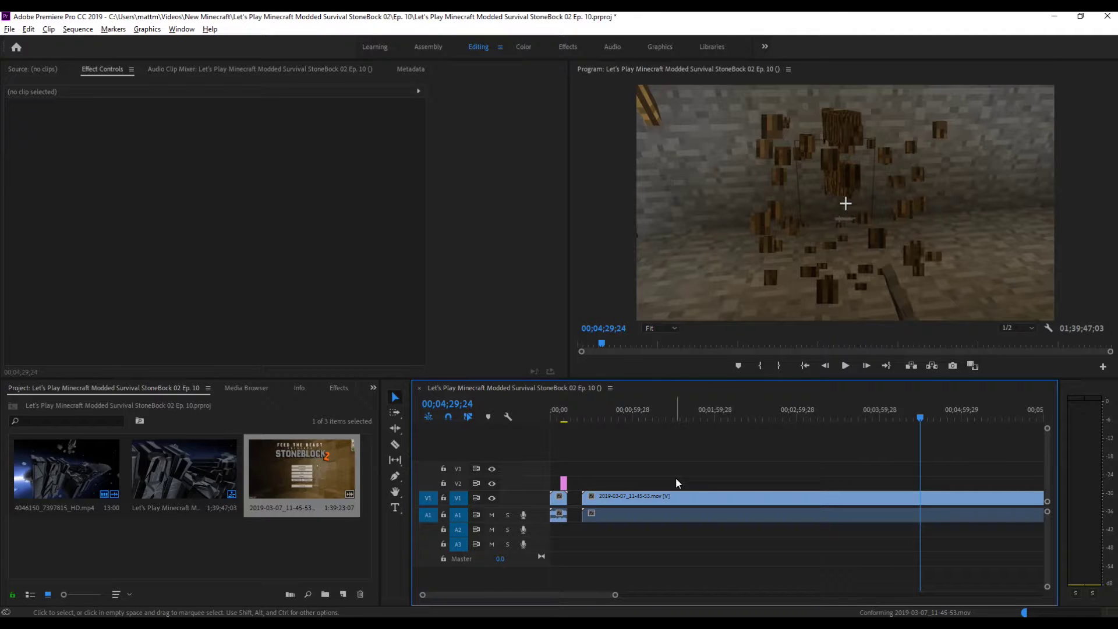
drag(711, 457, 652, 539)
drag(704, 458, 635, 556)
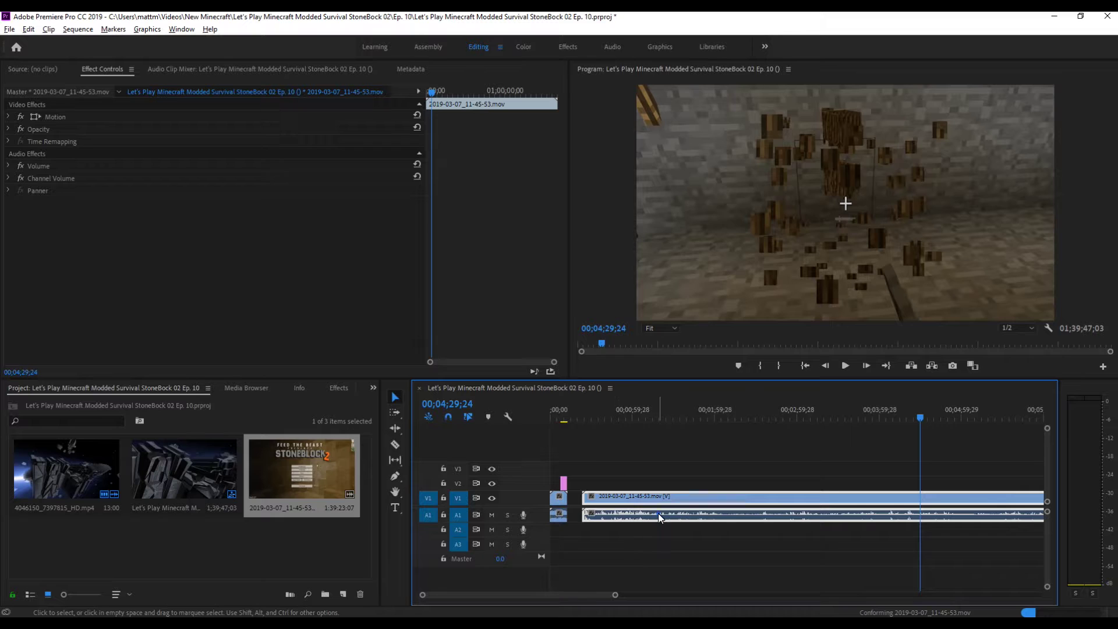
Set the gameplay clip to the sequence frame size and check the footage around two minutes in.
right_click(658, 512)
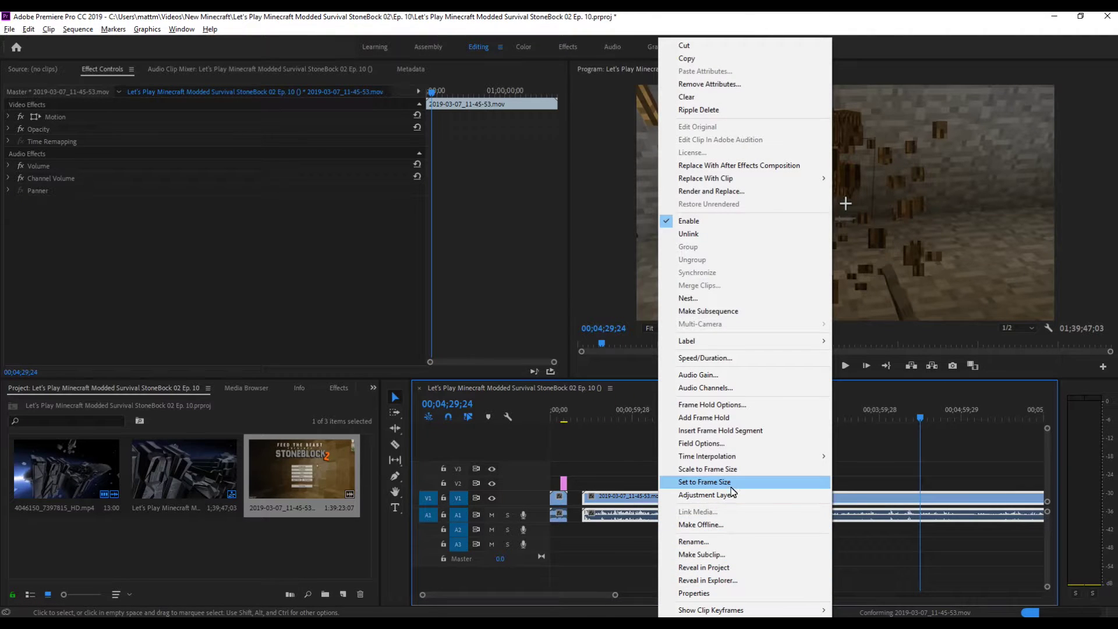
click(704, 482)
click(718, 415)
drag(718, 415, 826, 404)
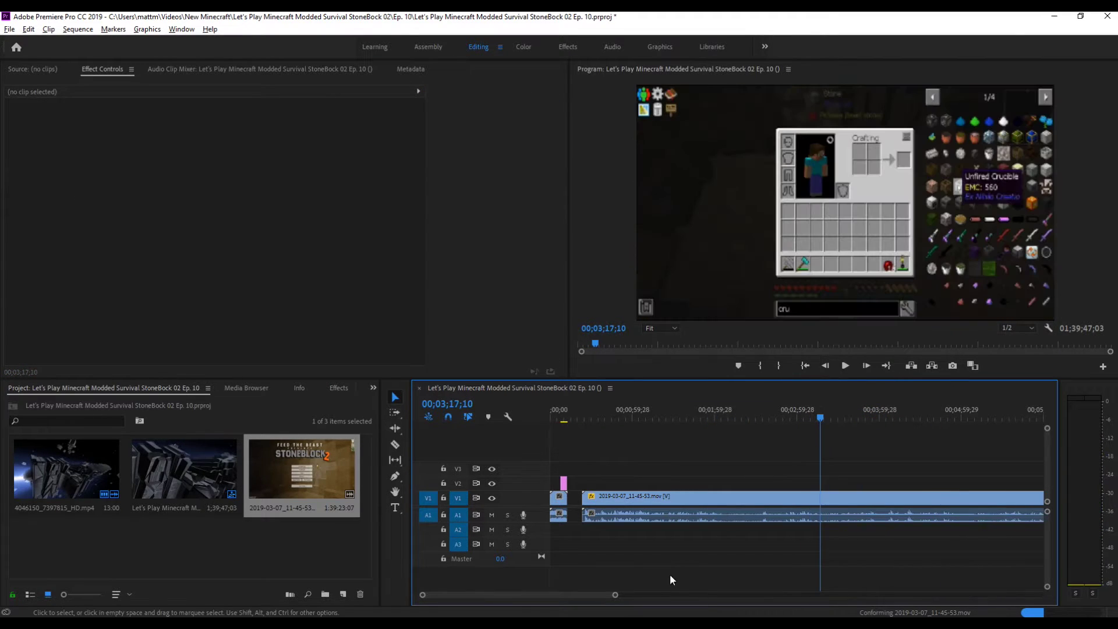
Delete the gameplay clip's video and audio from the timeline and save the project.
click(678, 518)
drag(721, 441, 629, 545)
key(Delete)
key(ctrl+s)
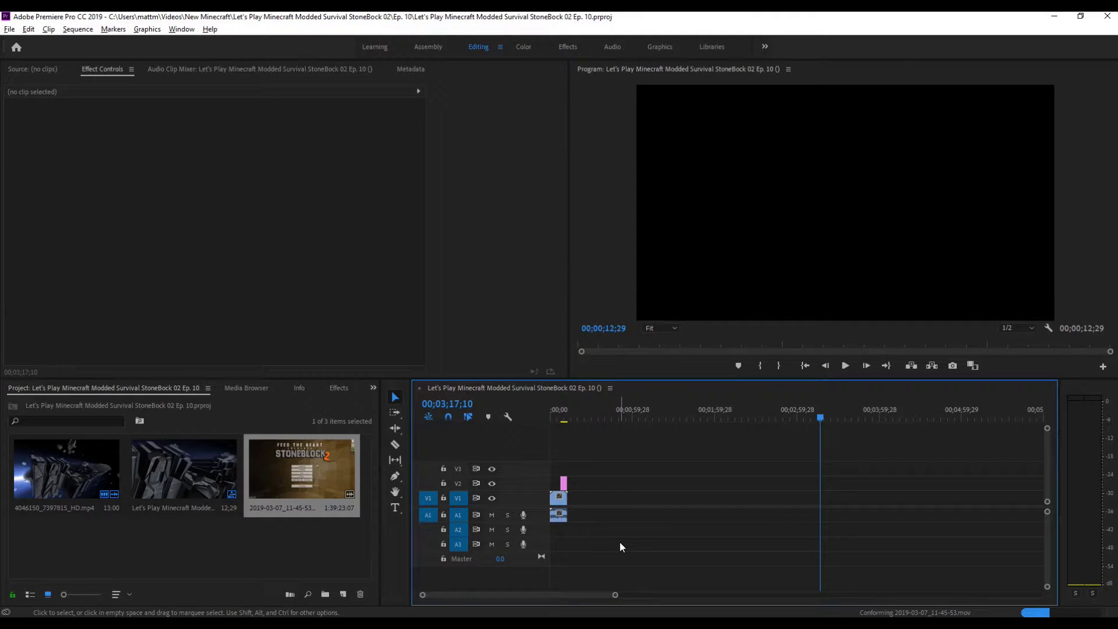
click(295, 473)
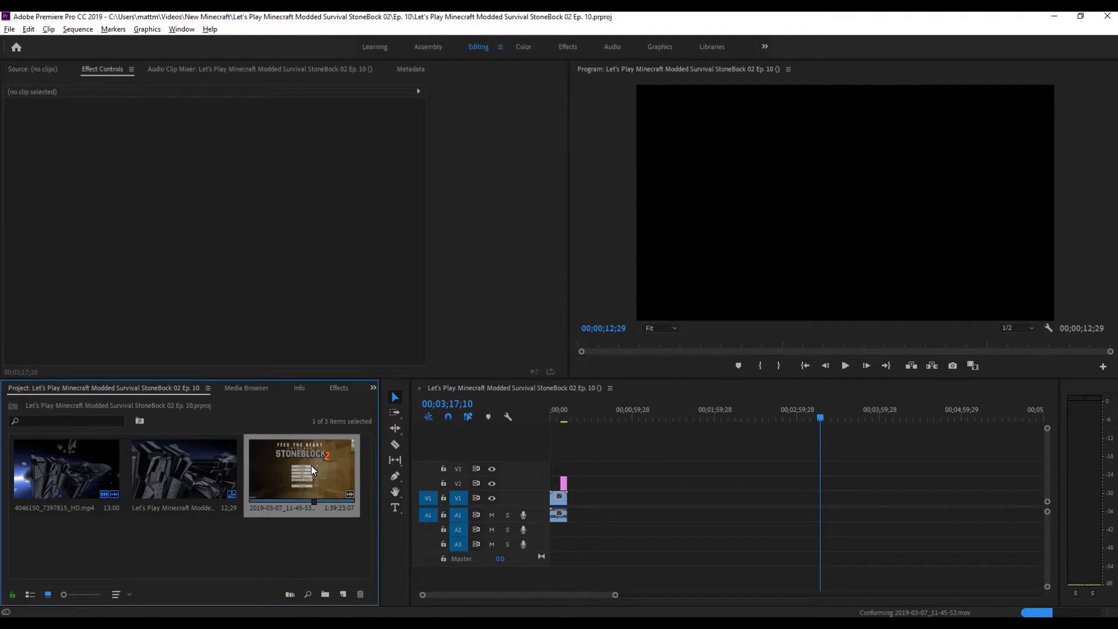
Remove and save, then re-import 2019-03-07_11-45-53.mov from Explorer and delete all timeline clips.
key(Delete)
key(ctrl+s)
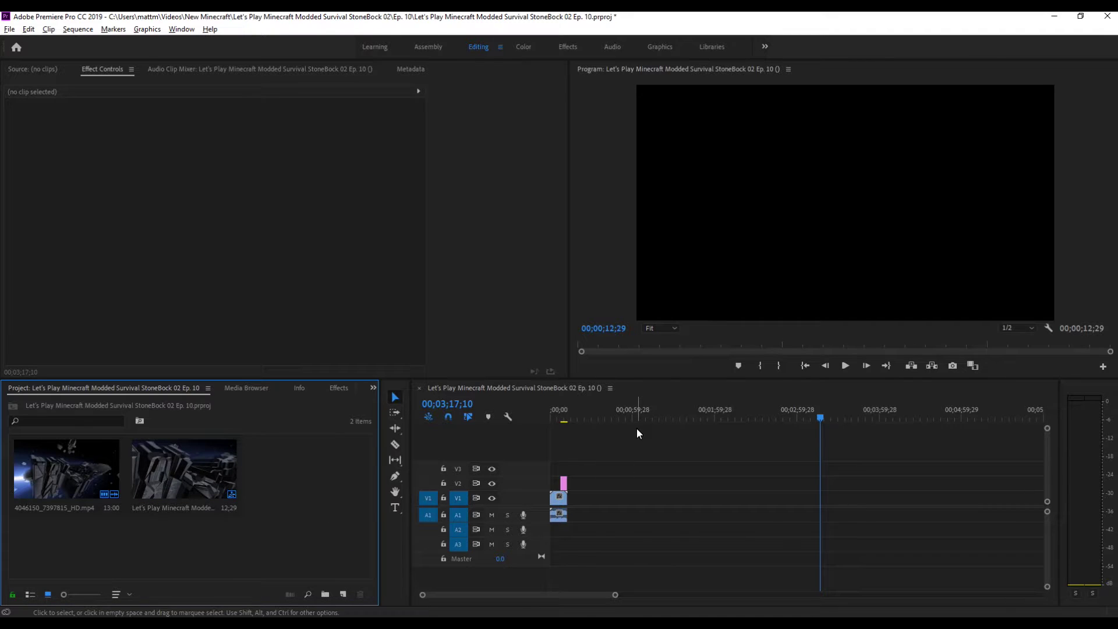
key(alt+Tab)
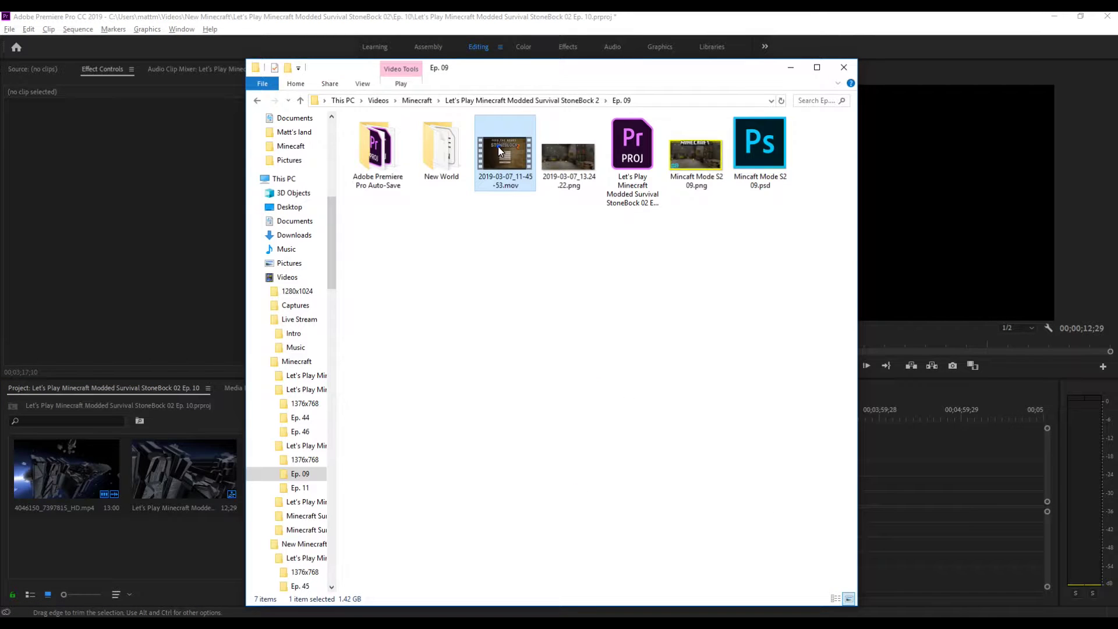
drag(502, 153, 228, 543)
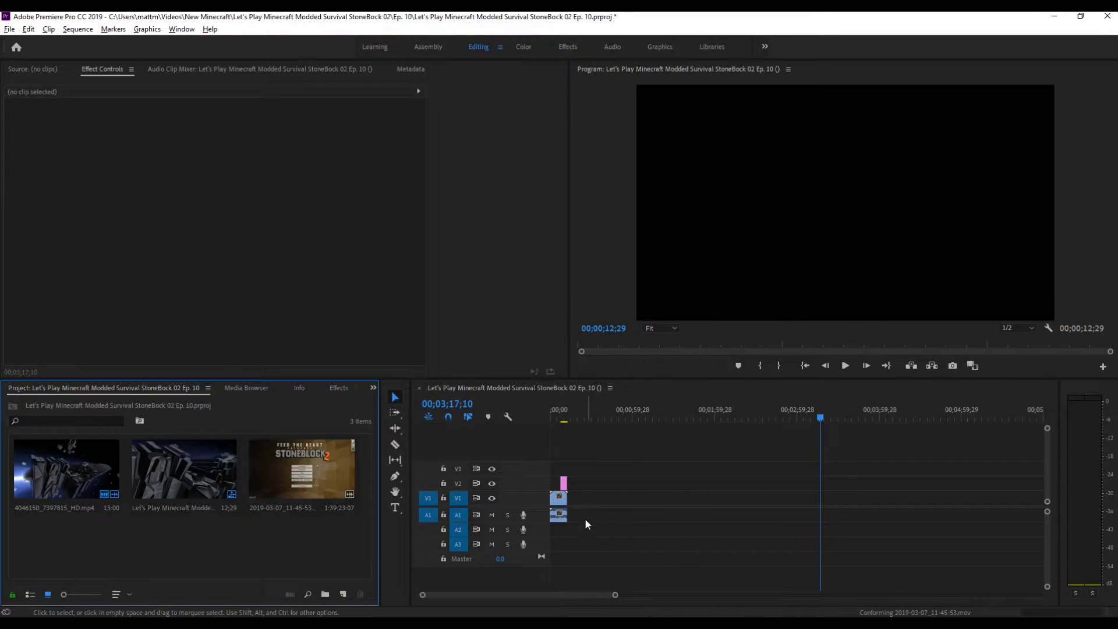
drag(569, 466, 543, 530)
key(Delete)
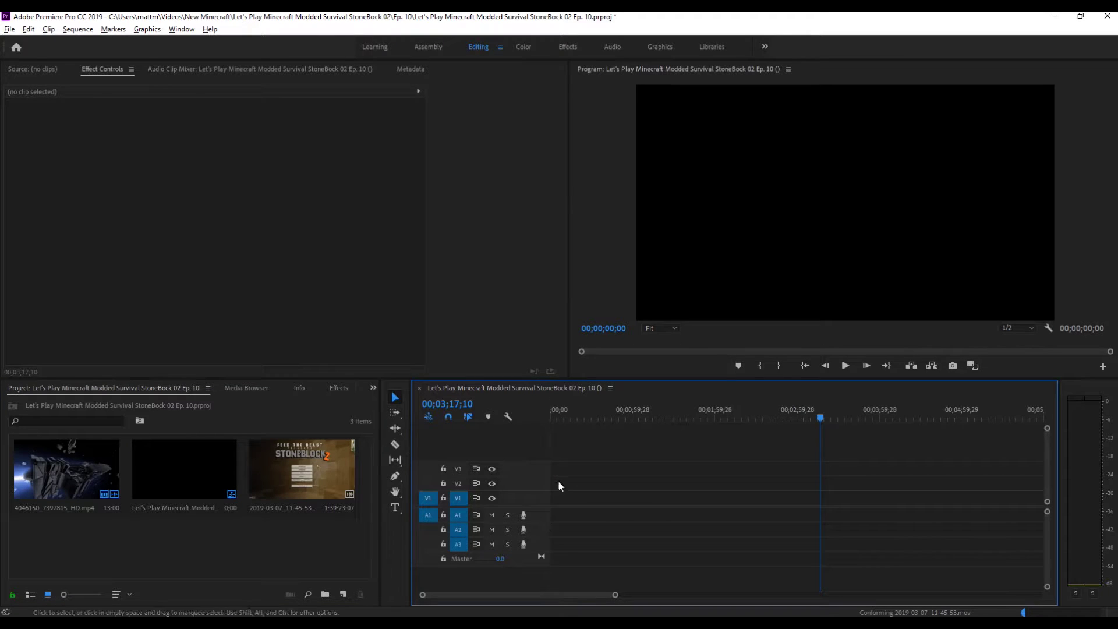
Create a new sequence from the 2019-03-07_11-45-53.mov gameplay clip.
click(419, 388)
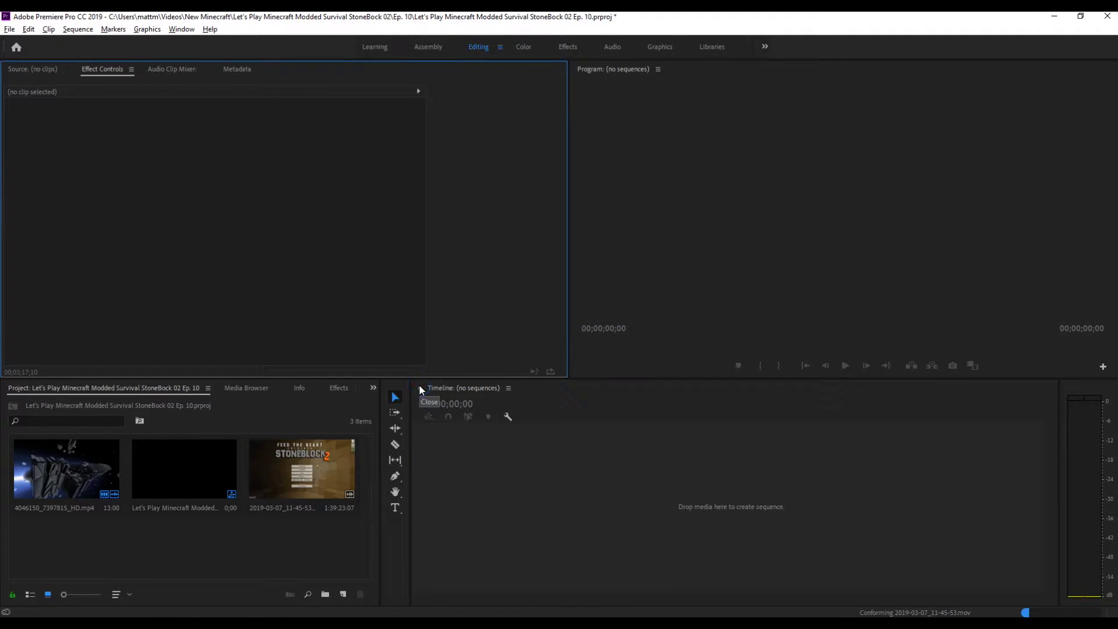
double_click(198, 481)
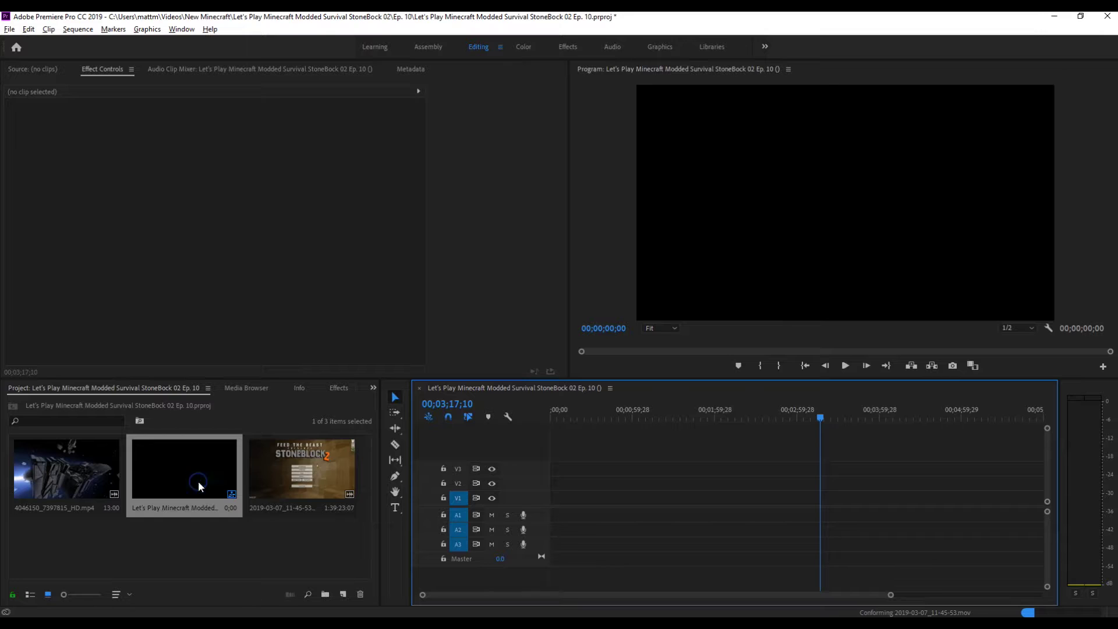
click(420, 388)
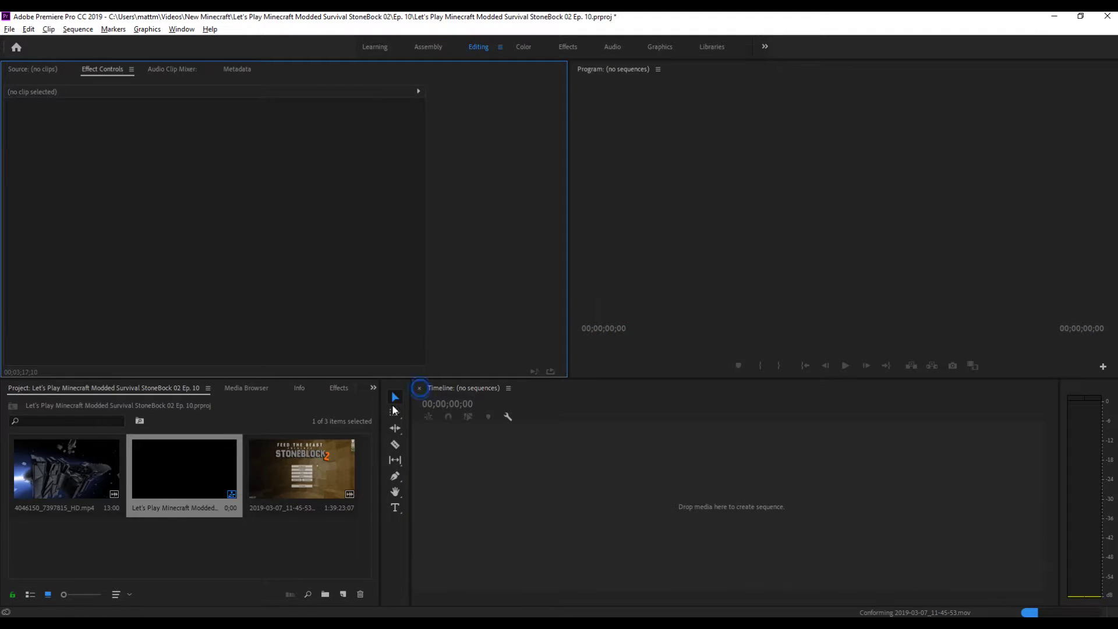
drag(313, 471, 680, 510)
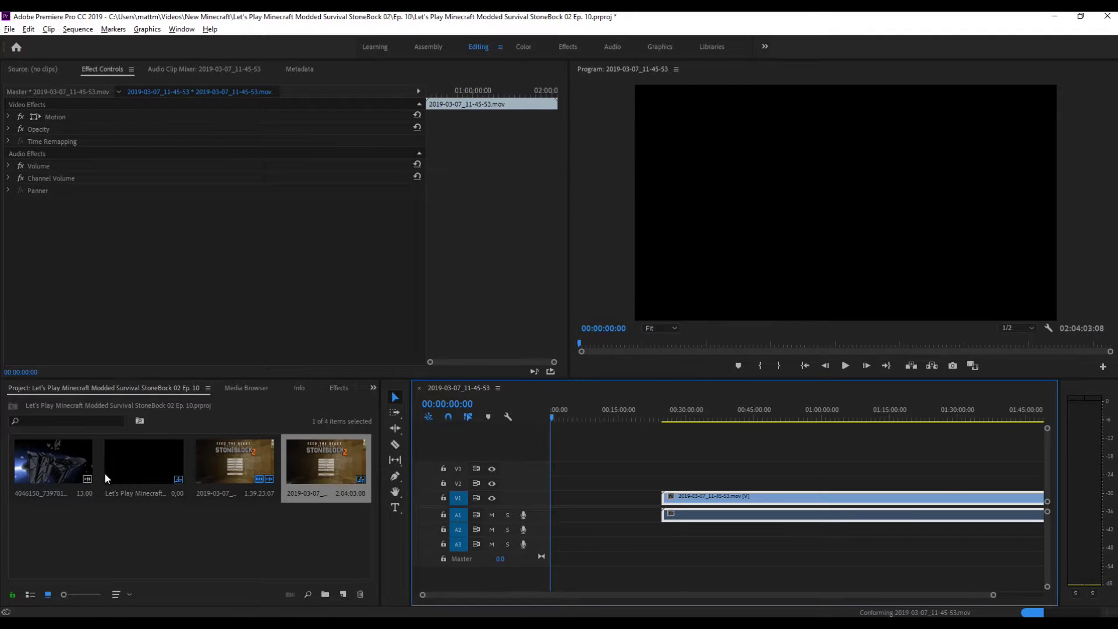
Name the gameplay sequence 'Let's Play Minecraft Modded Survival StoneBock 02 Ep. 10 ()' and delete the empty 0;00 sequence.
right_click(142, 470)
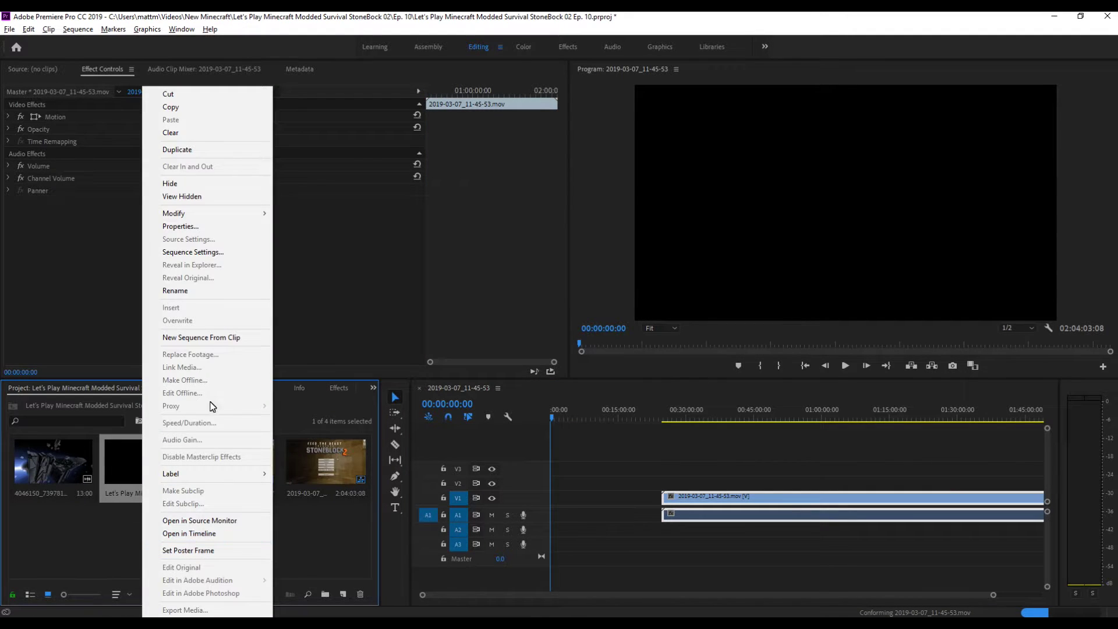
click(205, 291)
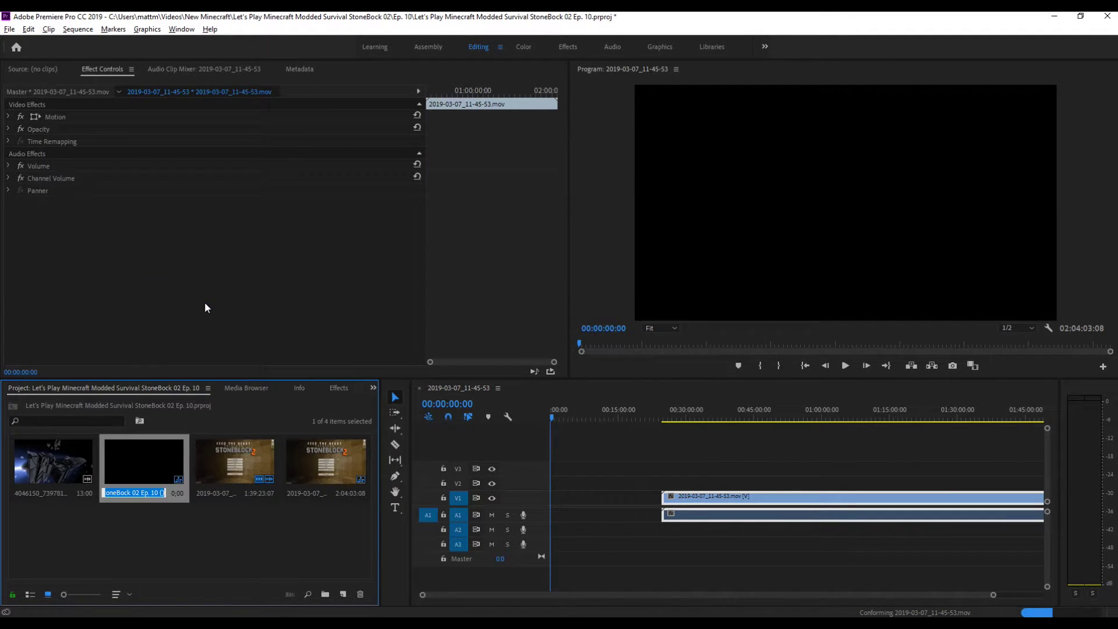
right_click(312, 484)
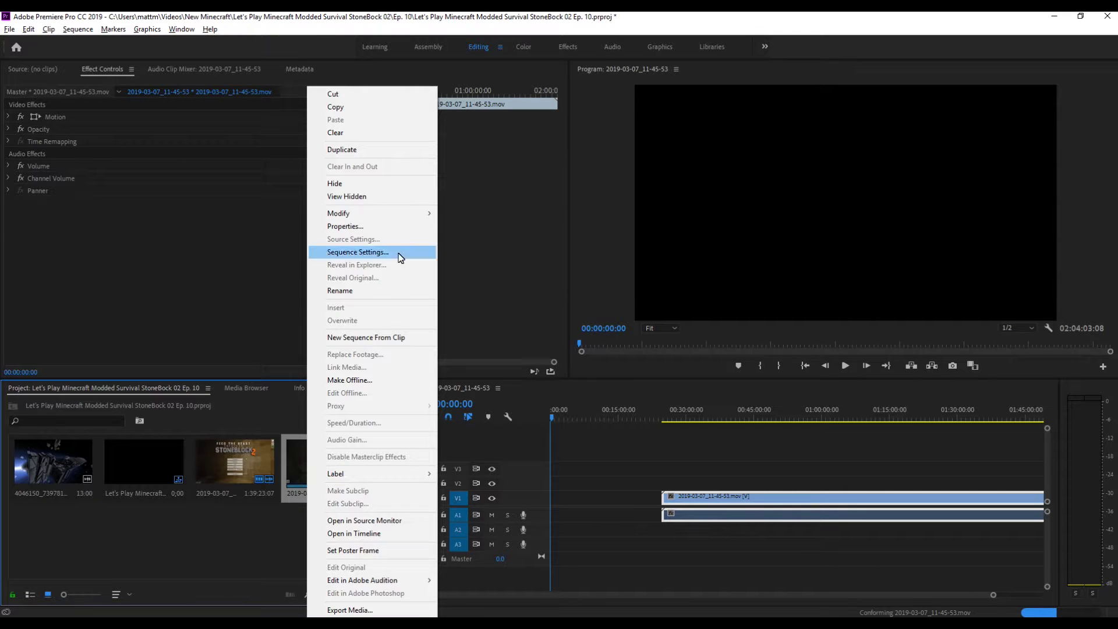
click(373, 291)
key(ctrl+v)
key(Return)
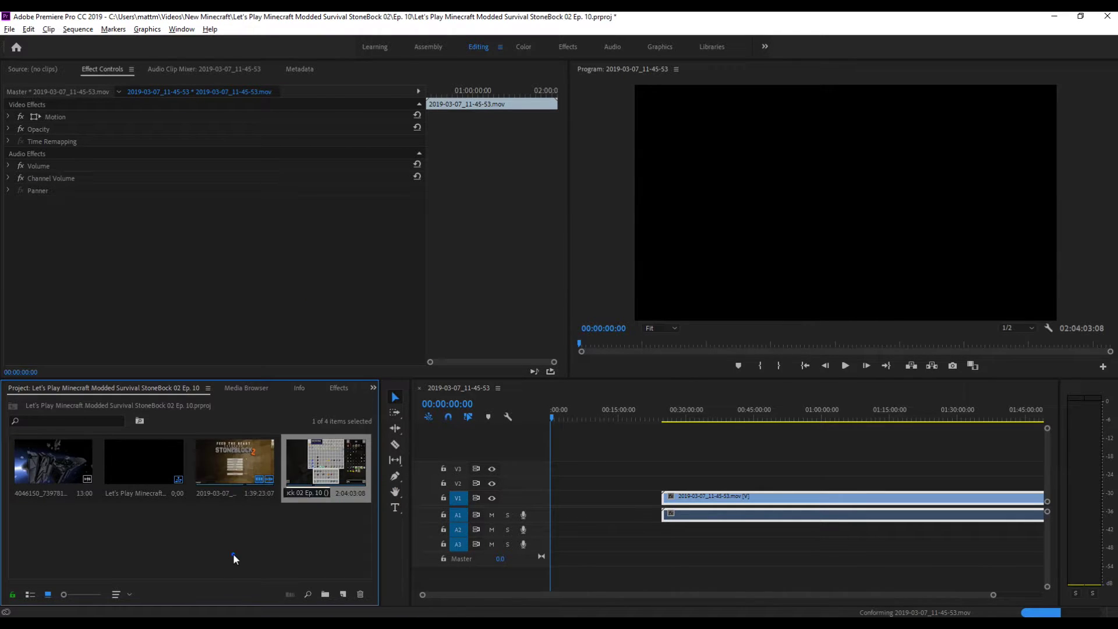
click(144, 459)
key(Delete)
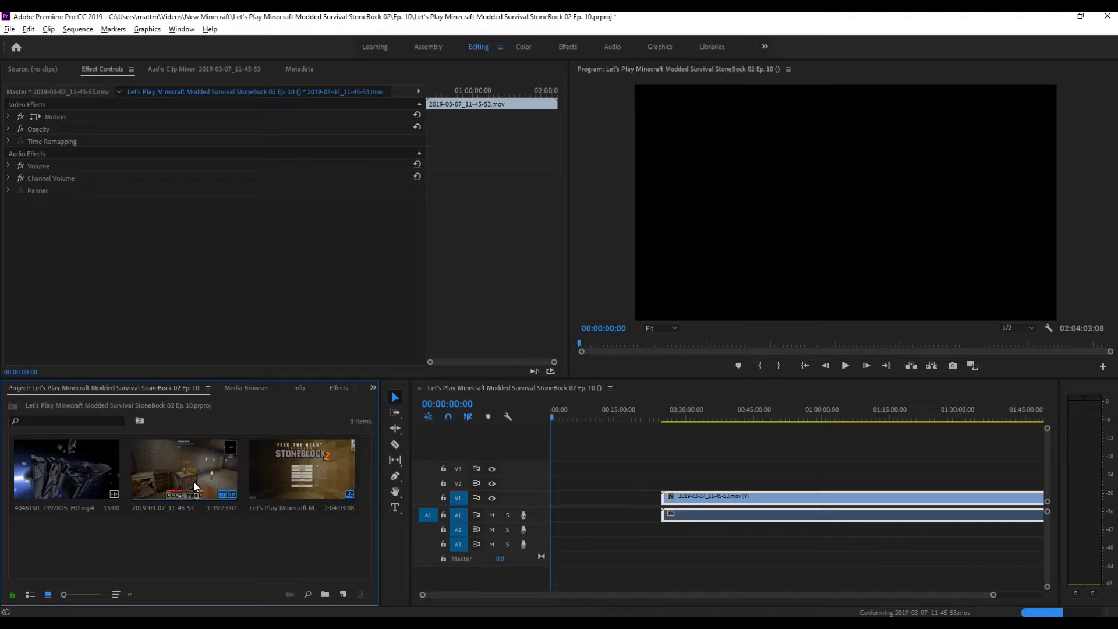
Put the 4046150_7397815_HD.mp4 intro at the sequence start with the gameplay clip right after it.
drag(696, 407, 765, 408)
drag(51, 494, 545, 508)
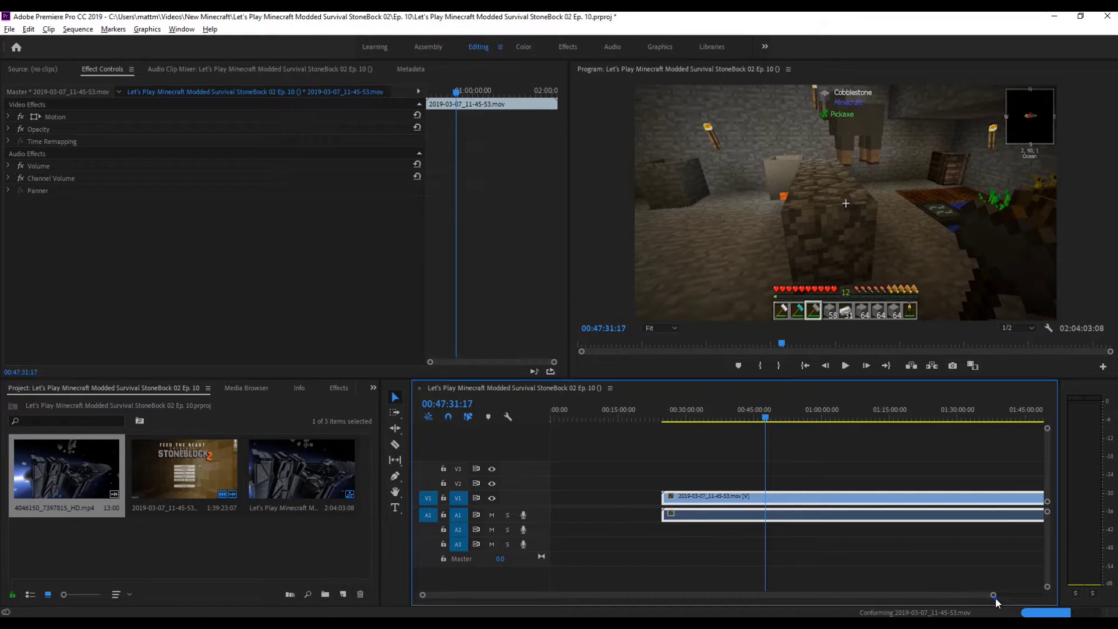
drag(994, 597, 815, 594)
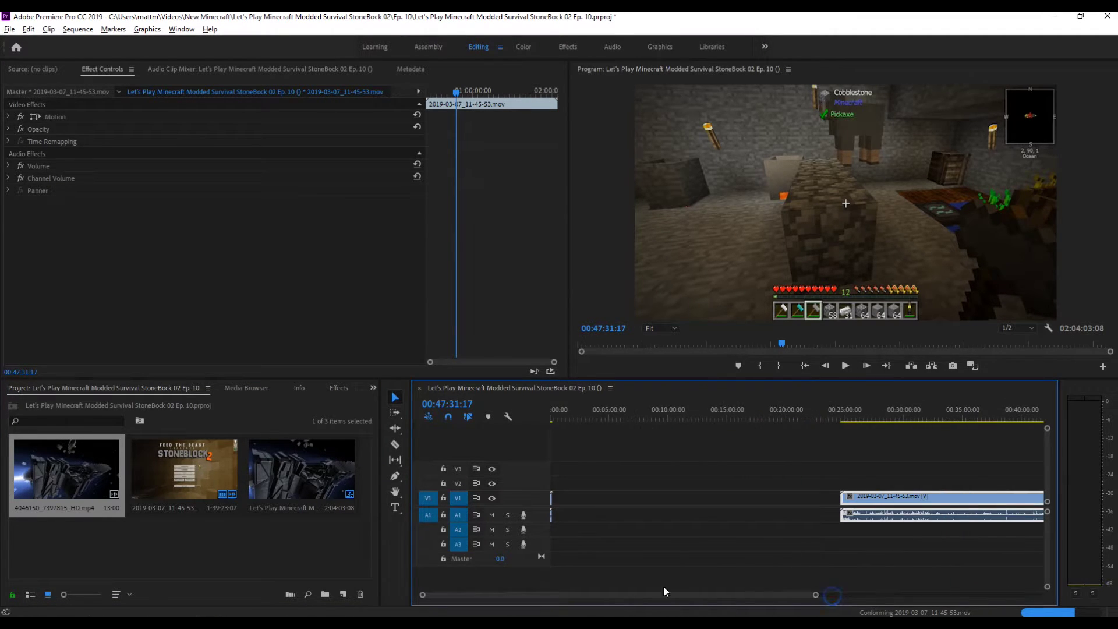
drag(927, 495, 634, 496)
drag(604, 409, 553, 413)
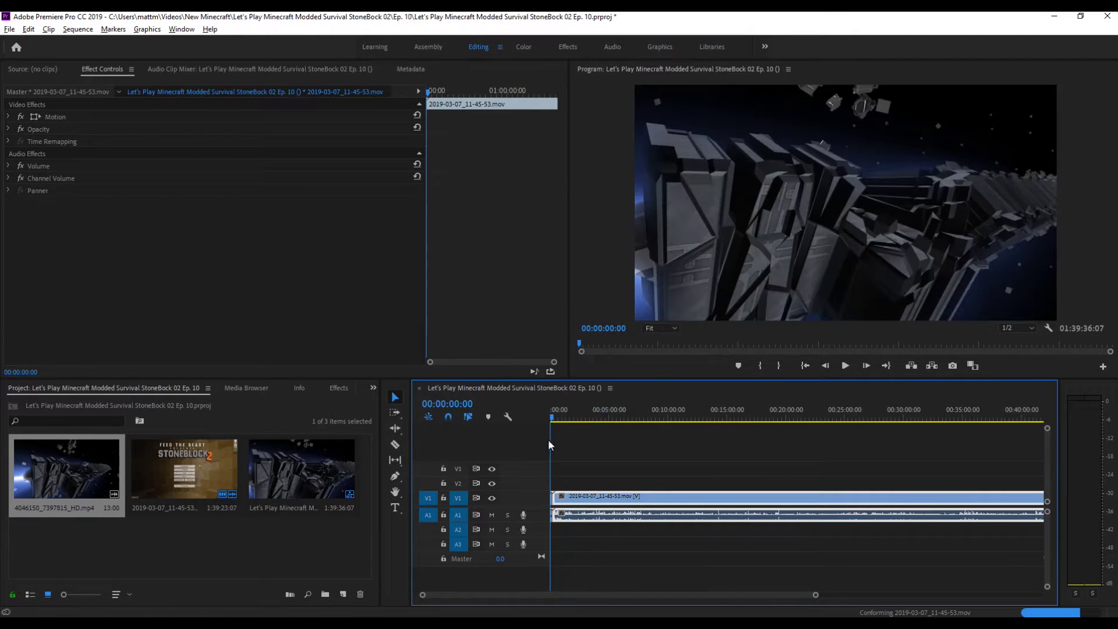
Play back the sequence opening, then zoom the timeline out to about six minutes.
key(space)
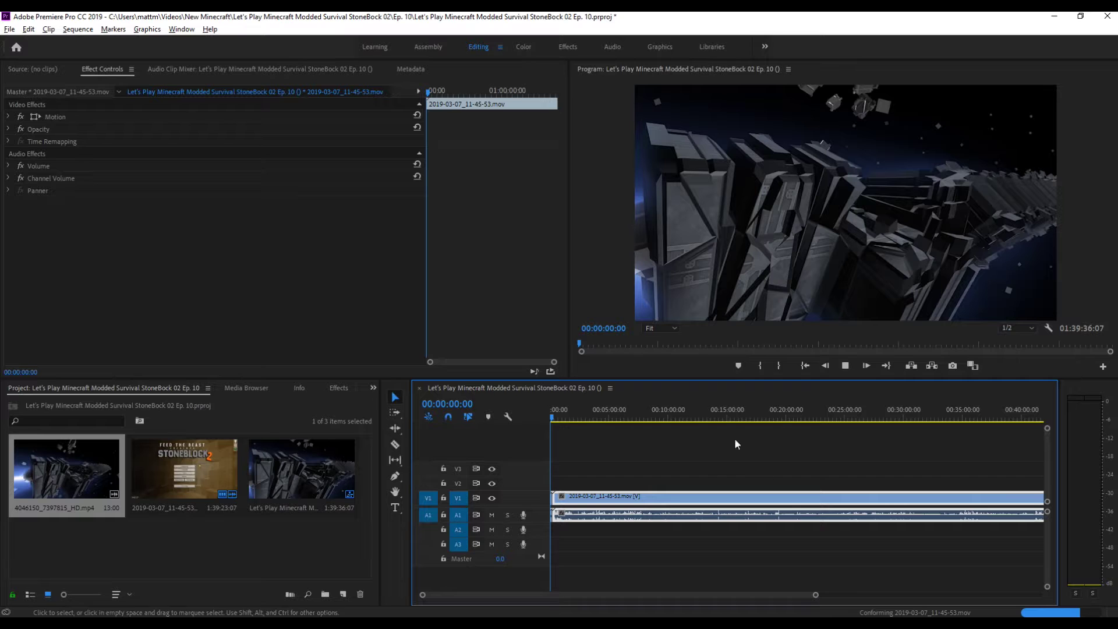
drag(815, 594, 463, 594)
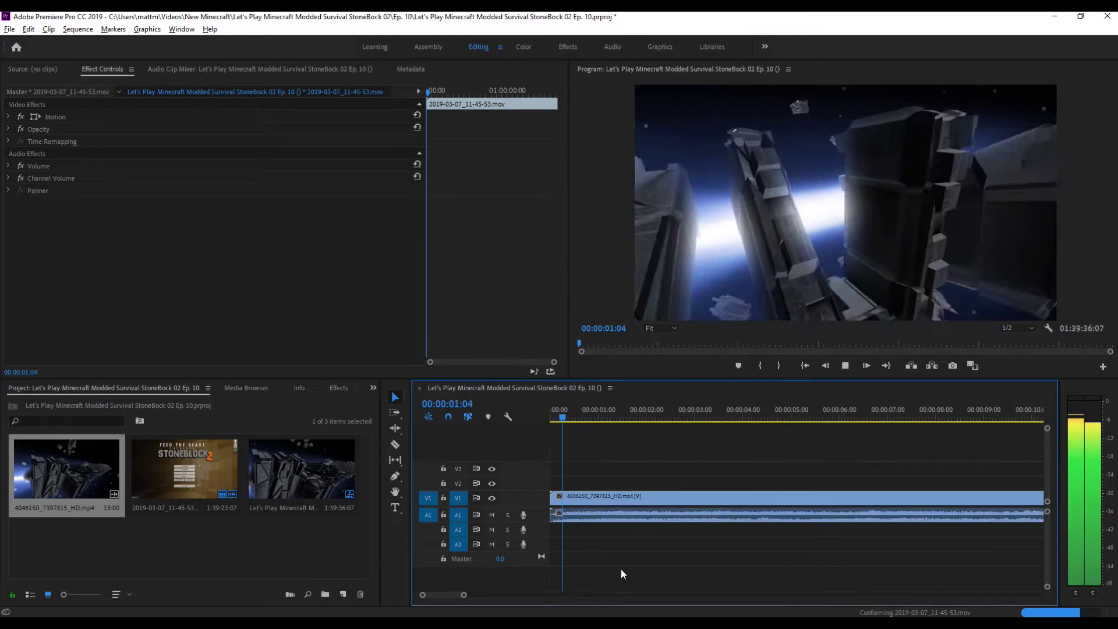
key(space)
key(minus)
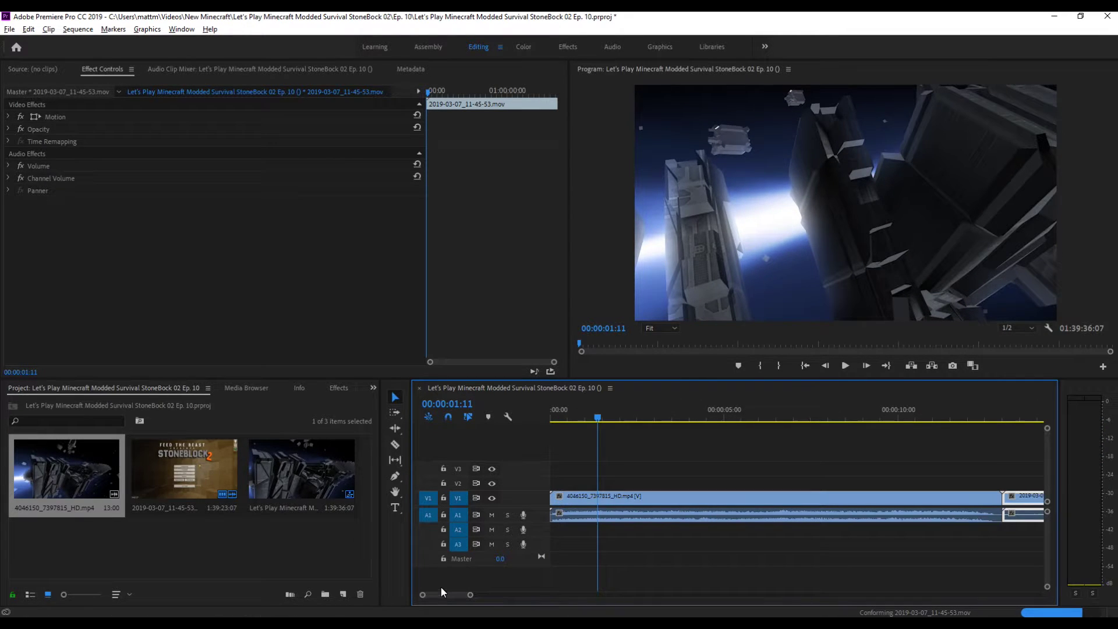
drag(469, 594, 611, 594)
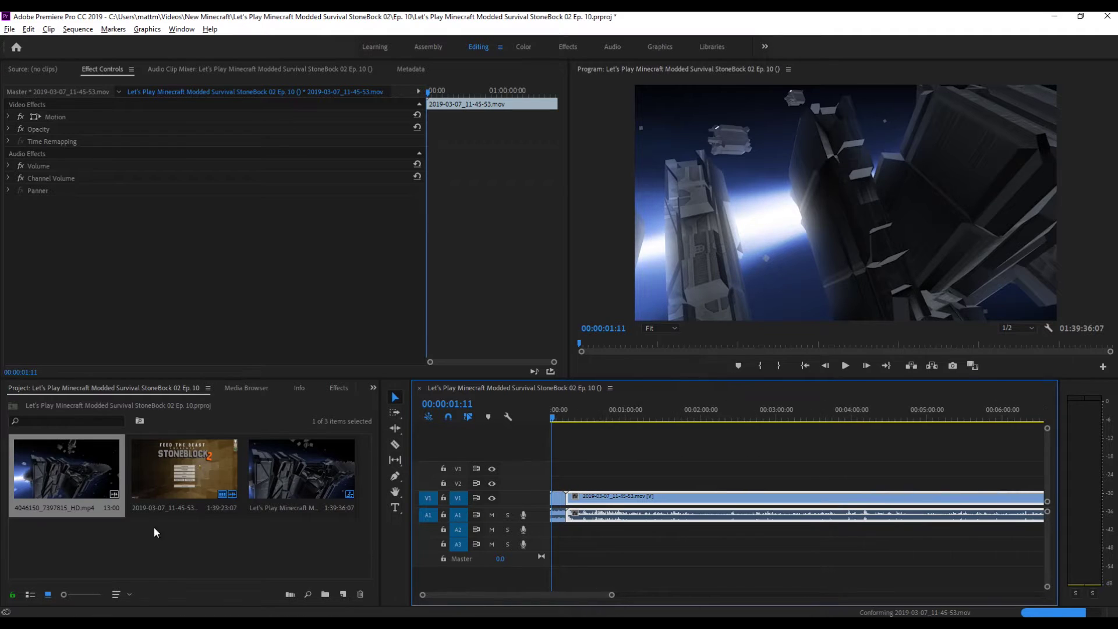
click(190, 536)
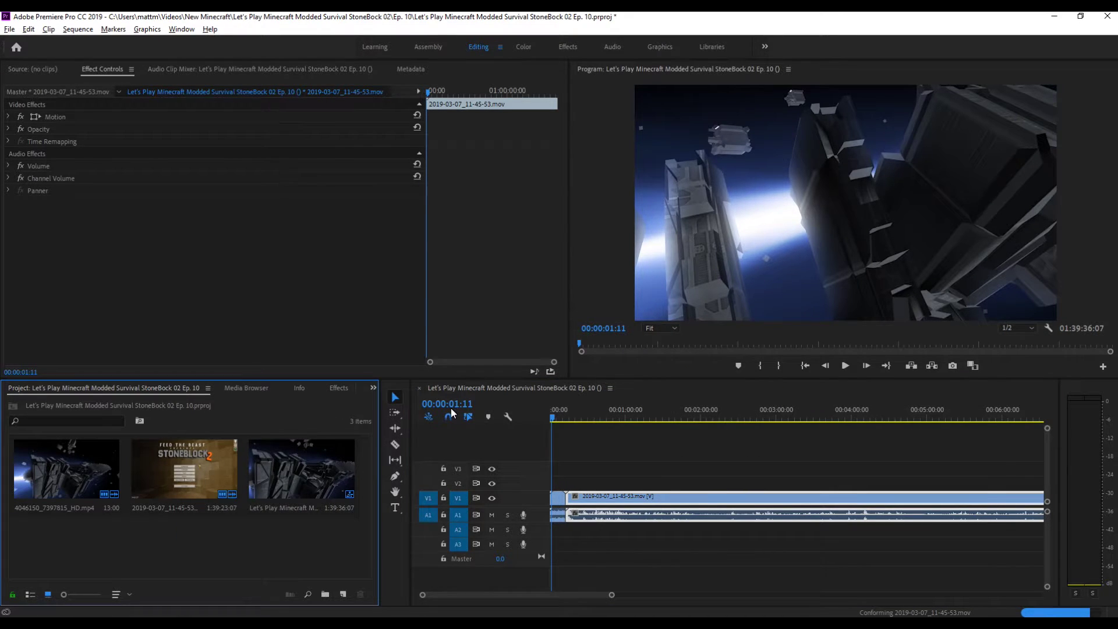
key(alt+Tab)
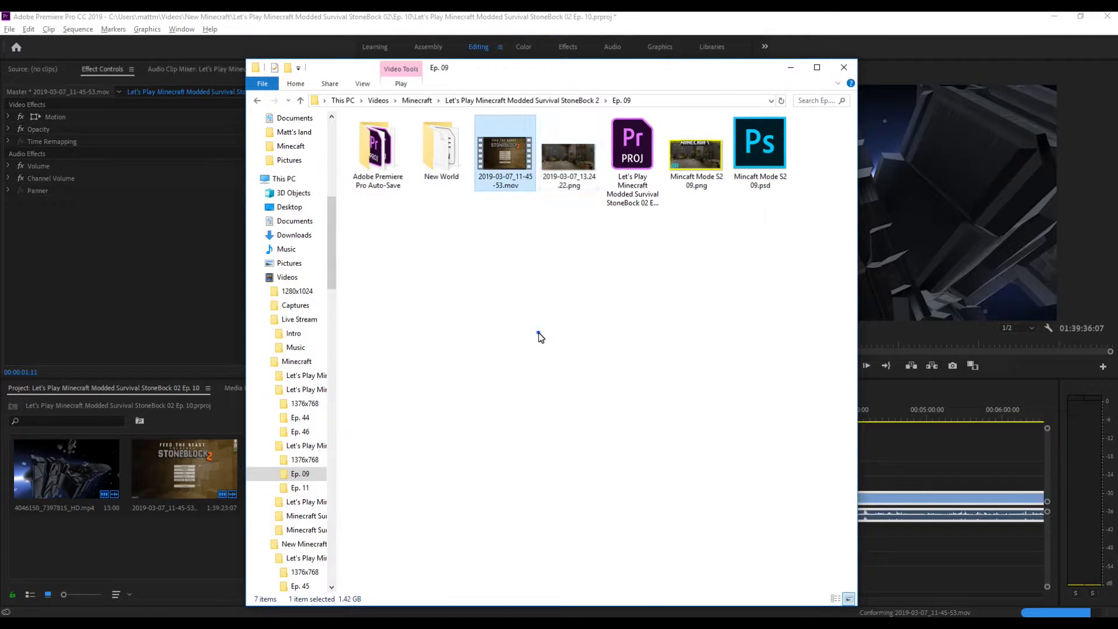
Open the Foolcraft 03 Ep. 45 .prproj from New Minecraft > Foolcraft 03 > Ep. 45.
key(alt+Up)
key(alt+Up)
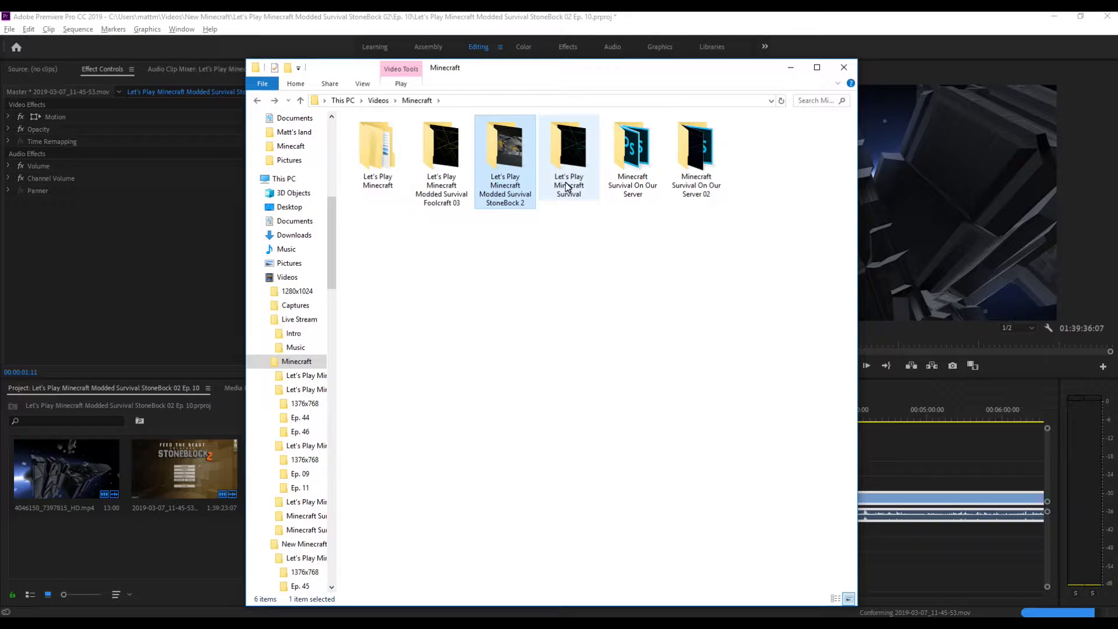
key(alt+Up)
double_click(617, 164)
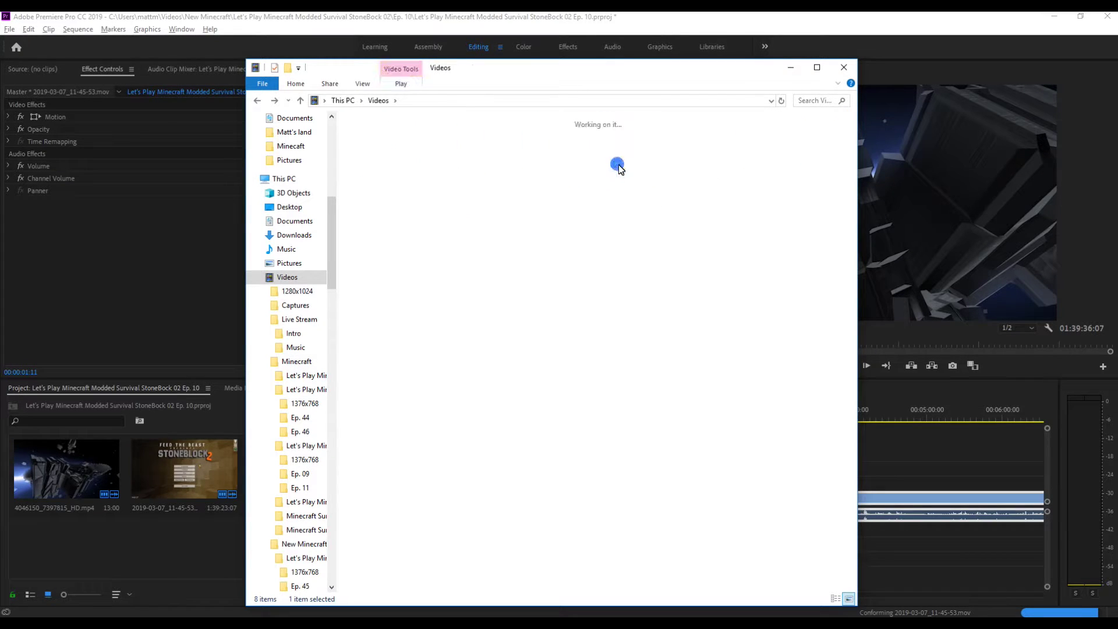
double_click(379, 166)
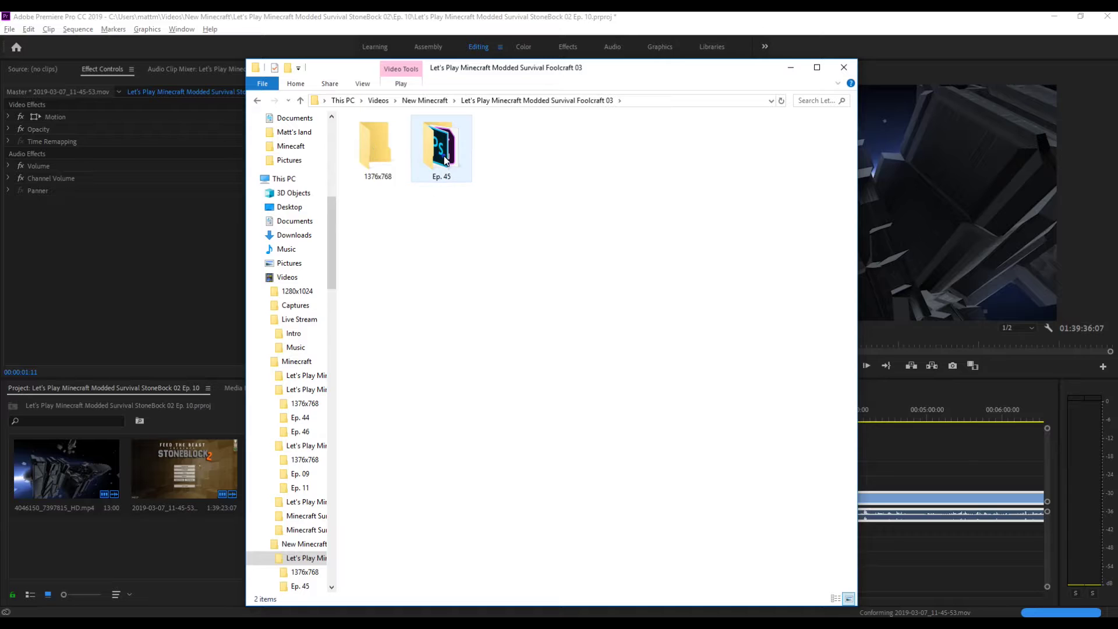
double_click(441, 154)
click(564, 162)
double_click(563, 161)
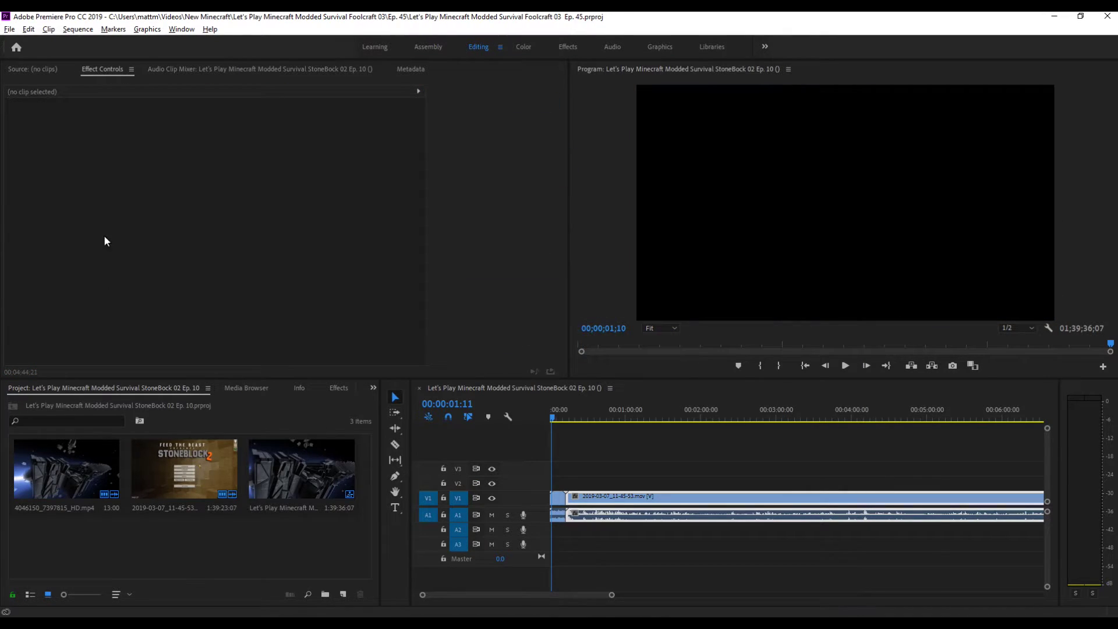
click(563, 483)
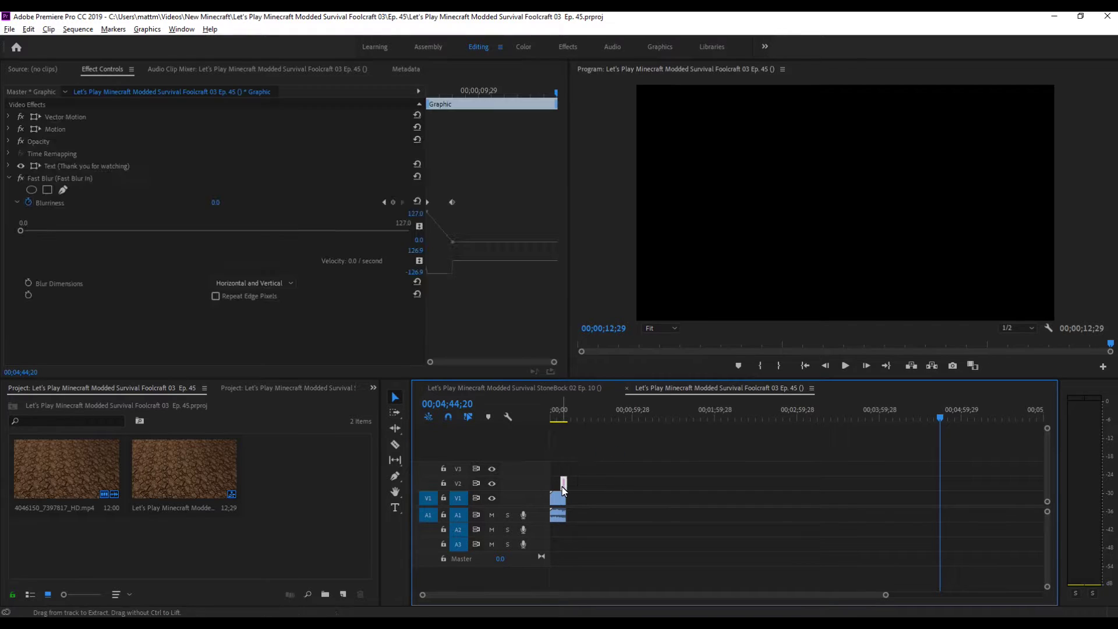
Bring up the StoneBock Ep. 10 sequence in the timeline and reveal it in the project.
key(alt+Tab)
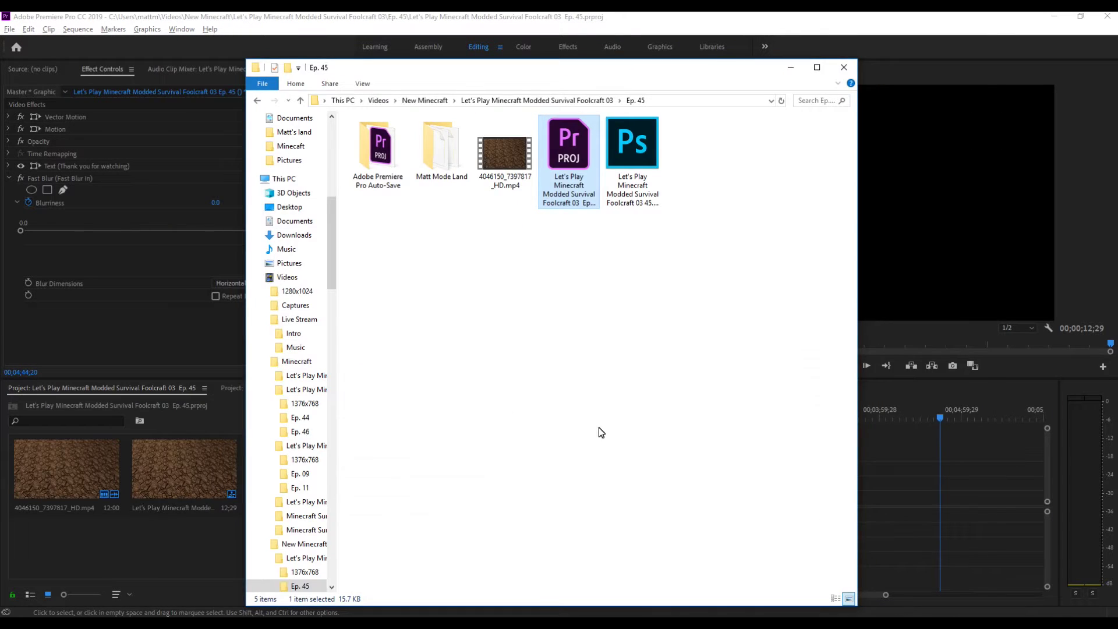
key(alt+Tab)
click(570, 386)
right_click(556, 389)
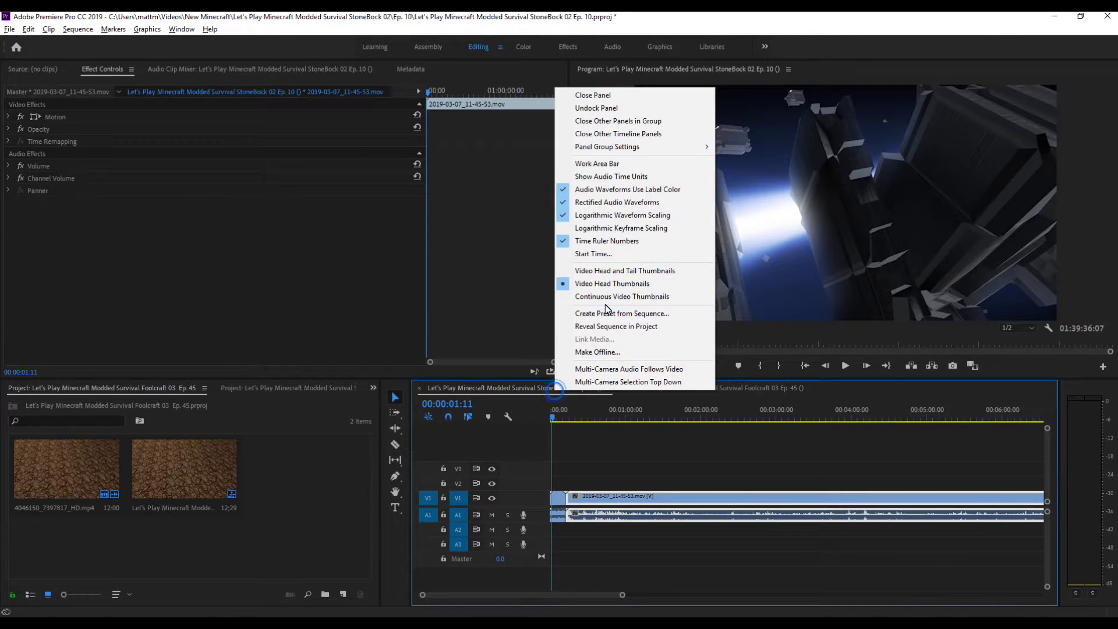
click(602, 327)
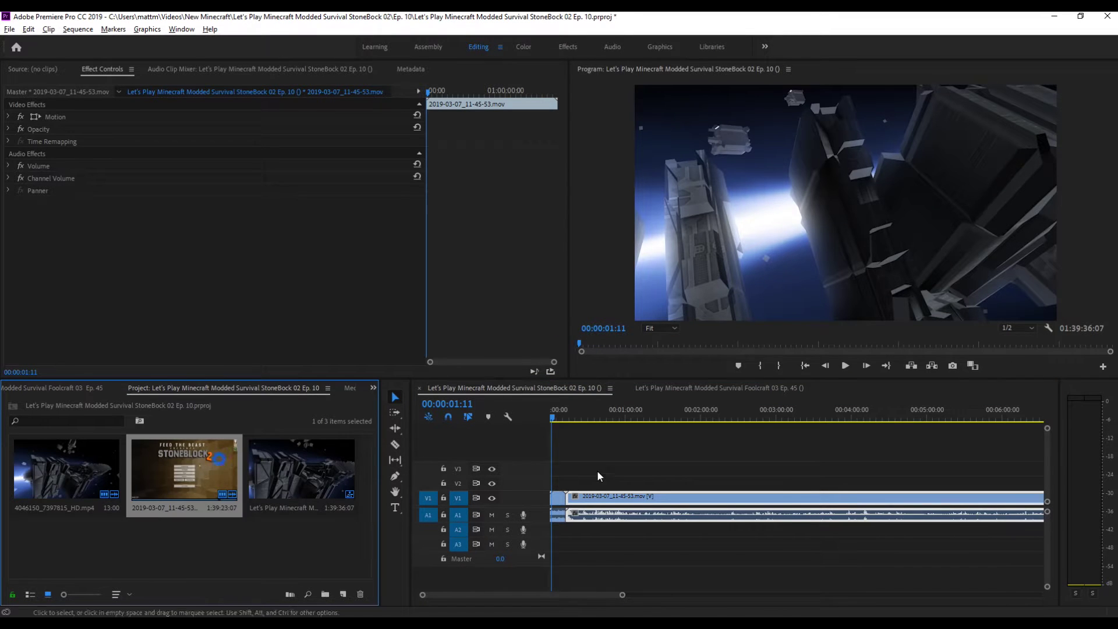
Remove the gameplay clip, place the end-card graphic on V2 after the intro, and save.
click(603, 411)
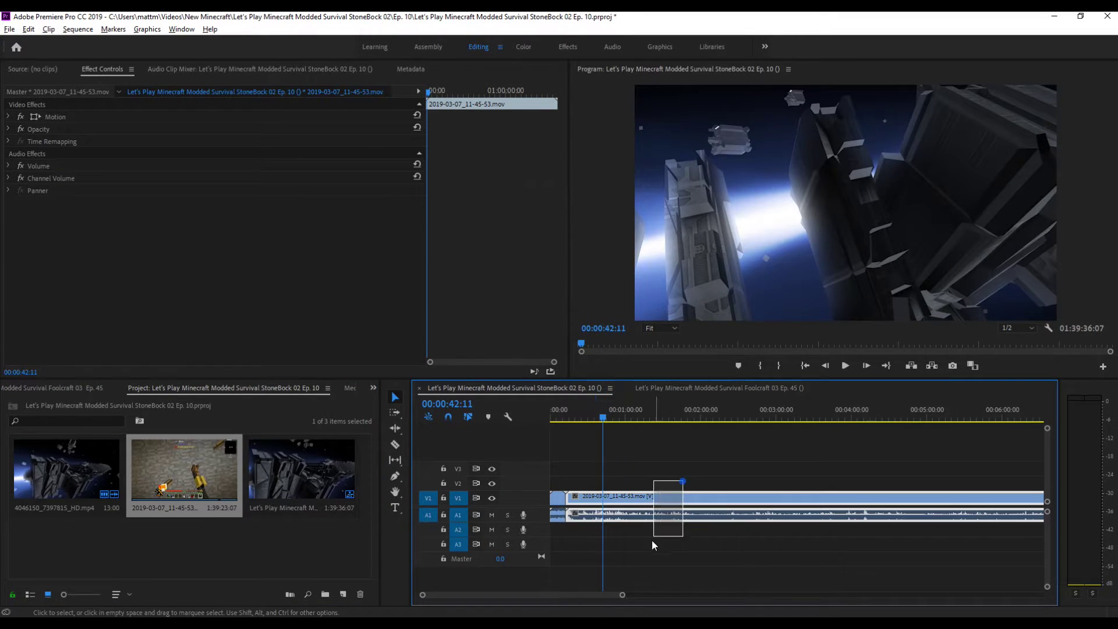
key(Delete)
click(634, 413)
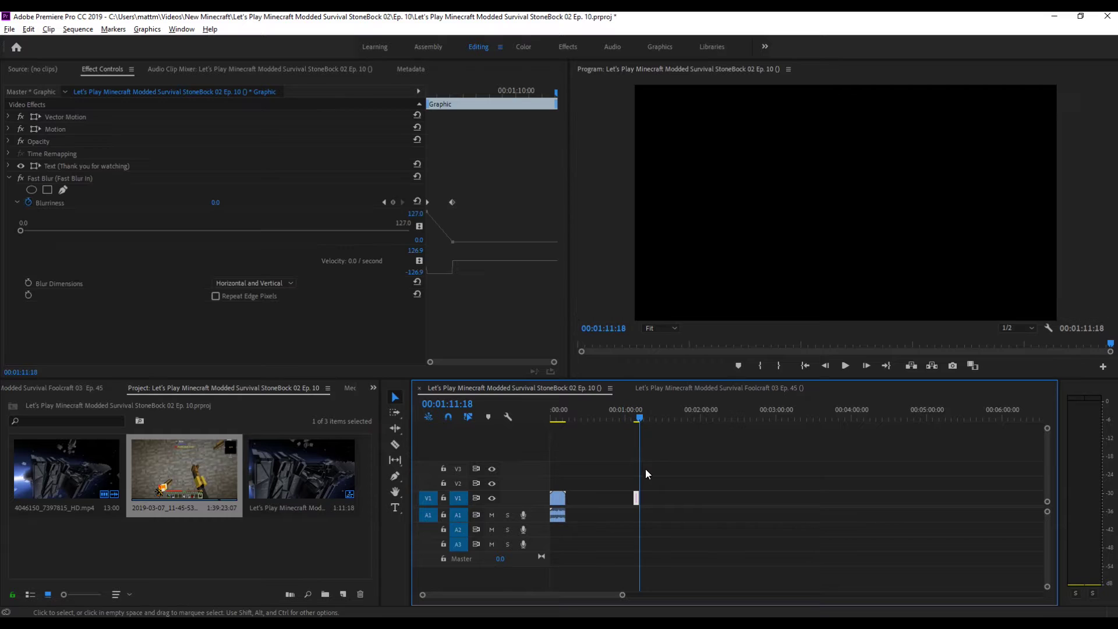
drag(636, 497, 562, 483)
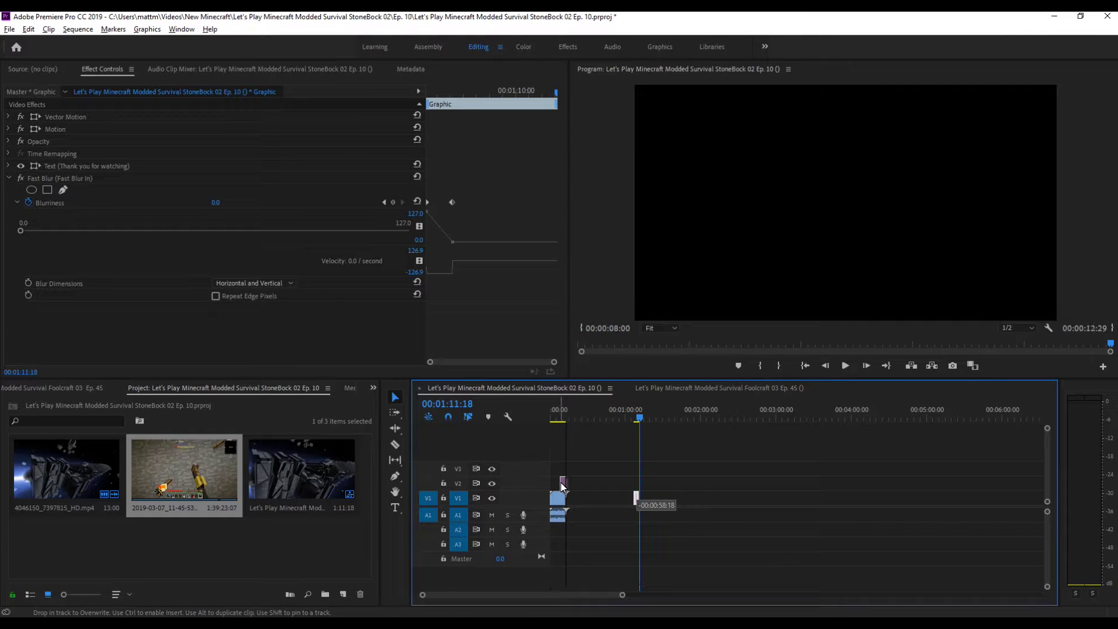
click(557, 418)
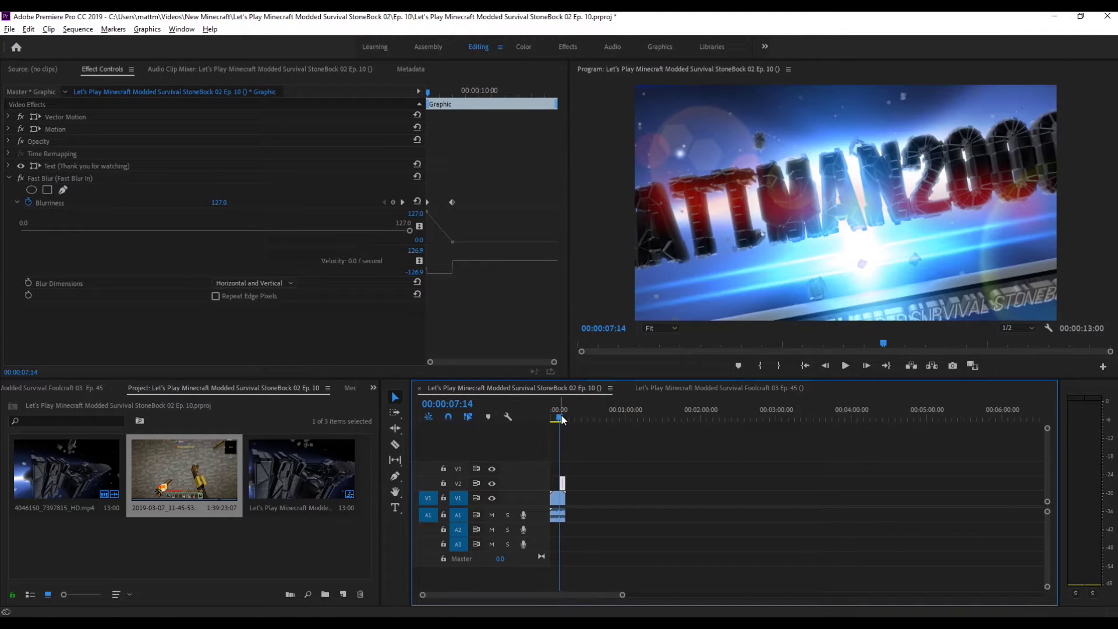
key(ctrl+s)
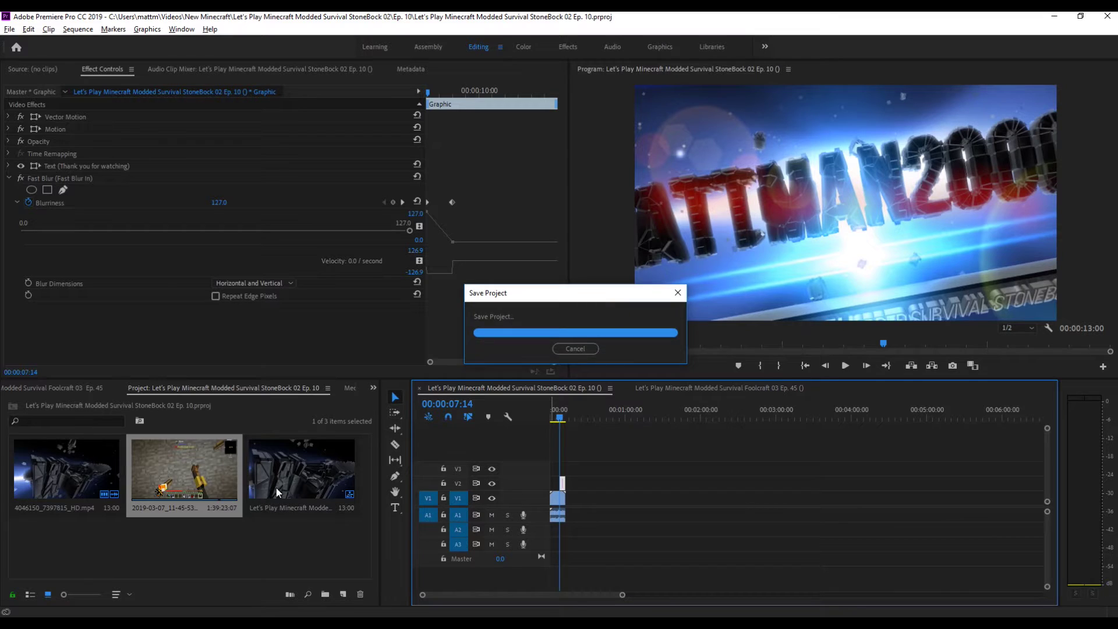
Delete the unused gameplay clip from the Project panel and return the playhead to the start.
click(302, 463)
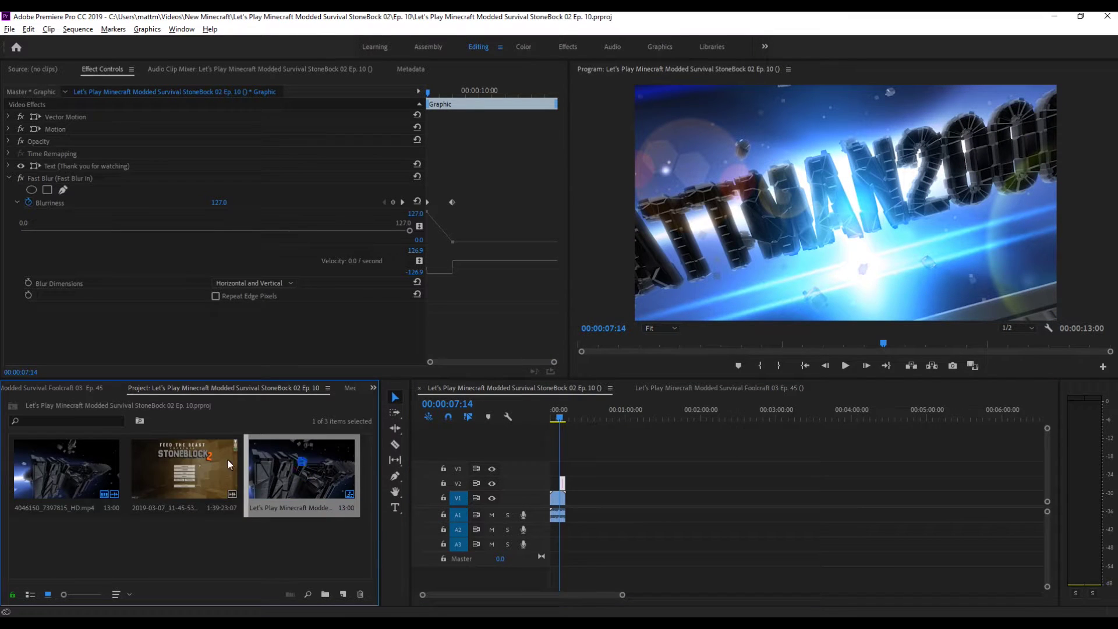
click(193, 472)
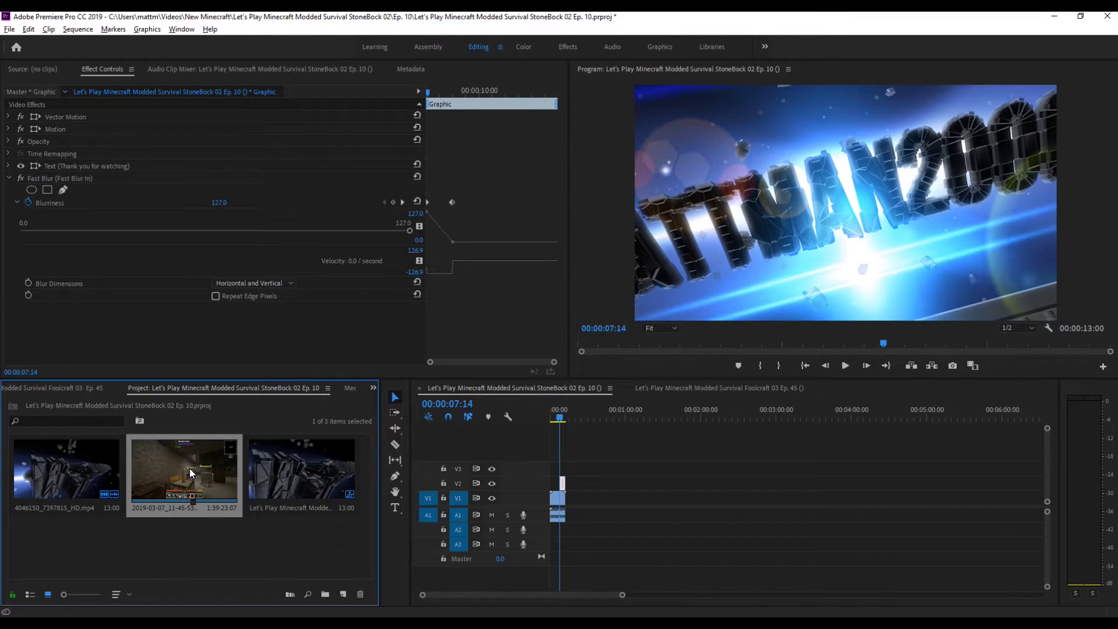
key(Delete)
click(610, 463)
key(Home)
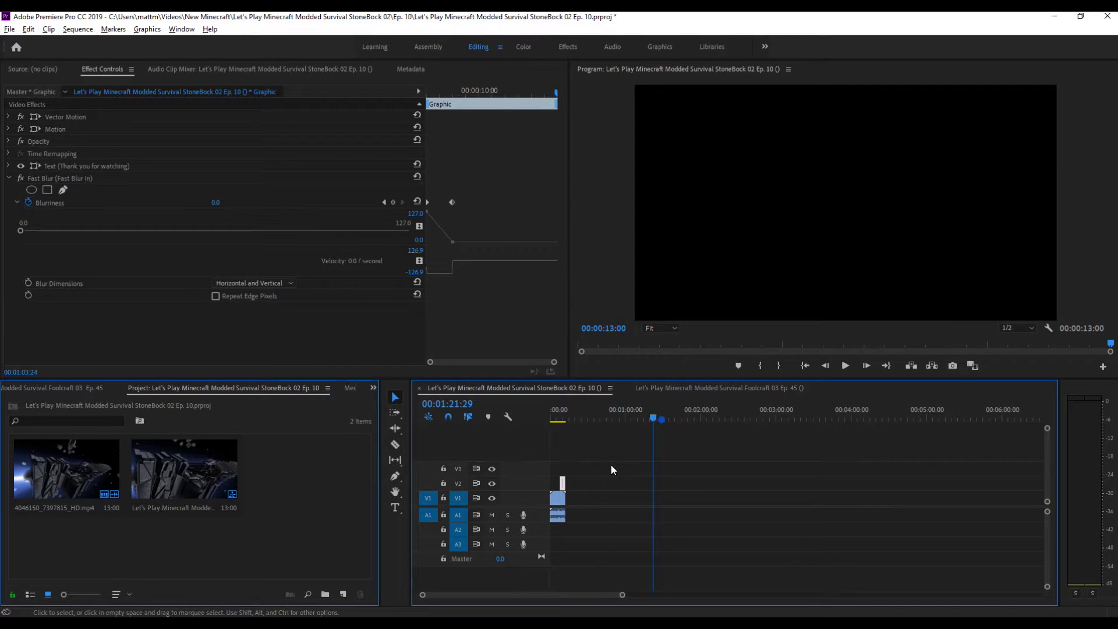
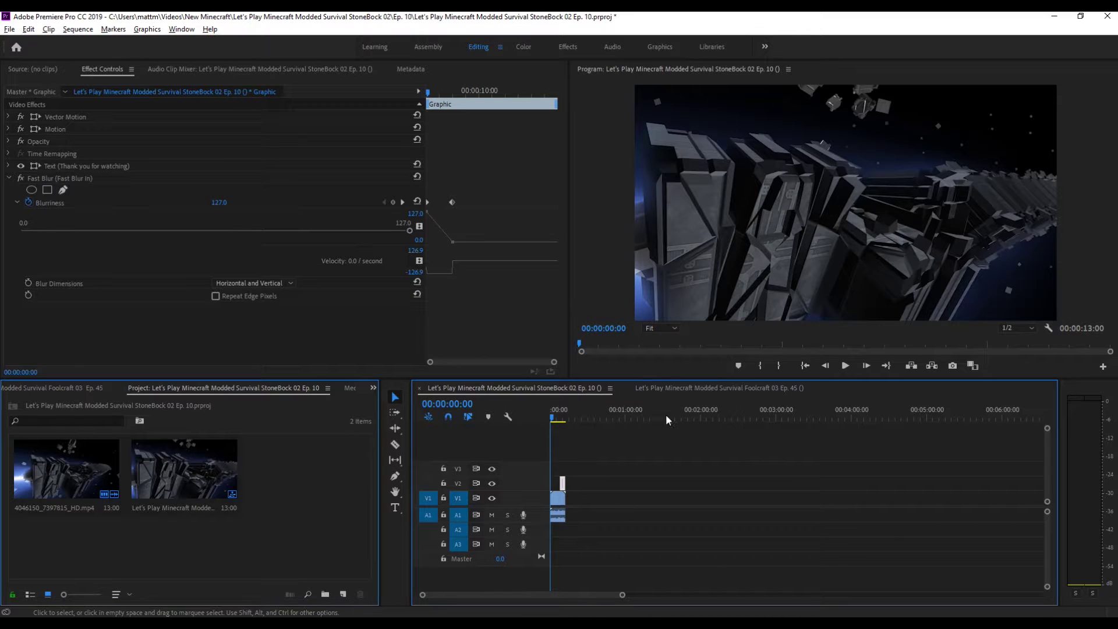
Save the StoneBock 02 Ep. 10 project and reveal the Foolcraft 03 Ep. 45 sequence in its bin.
key(ctrl+s)
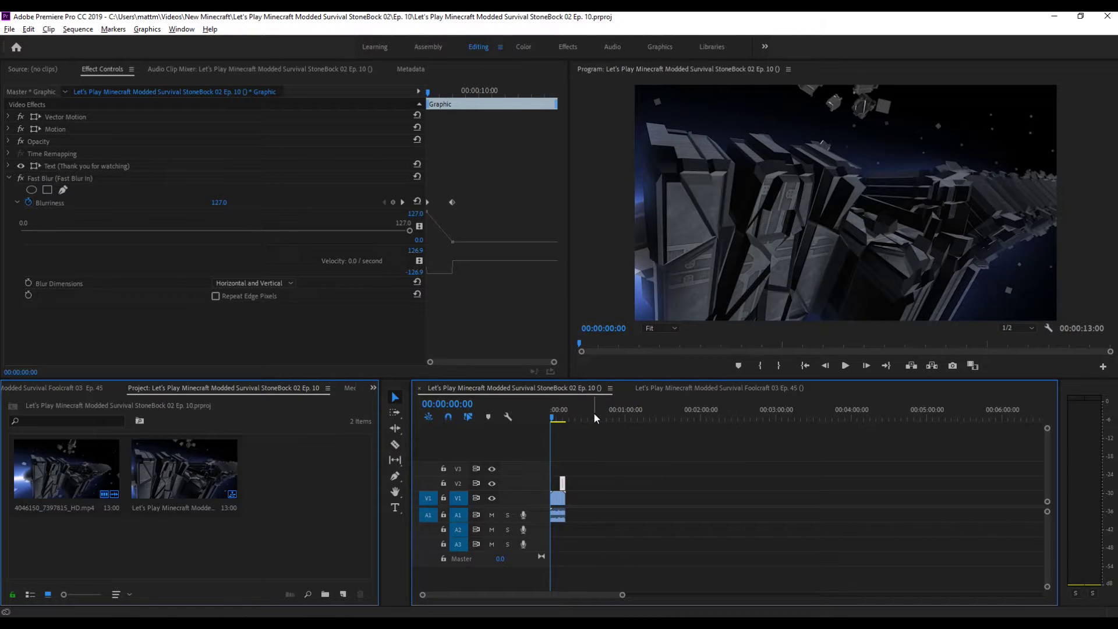
click(661, 387)
right_click(656, 389)
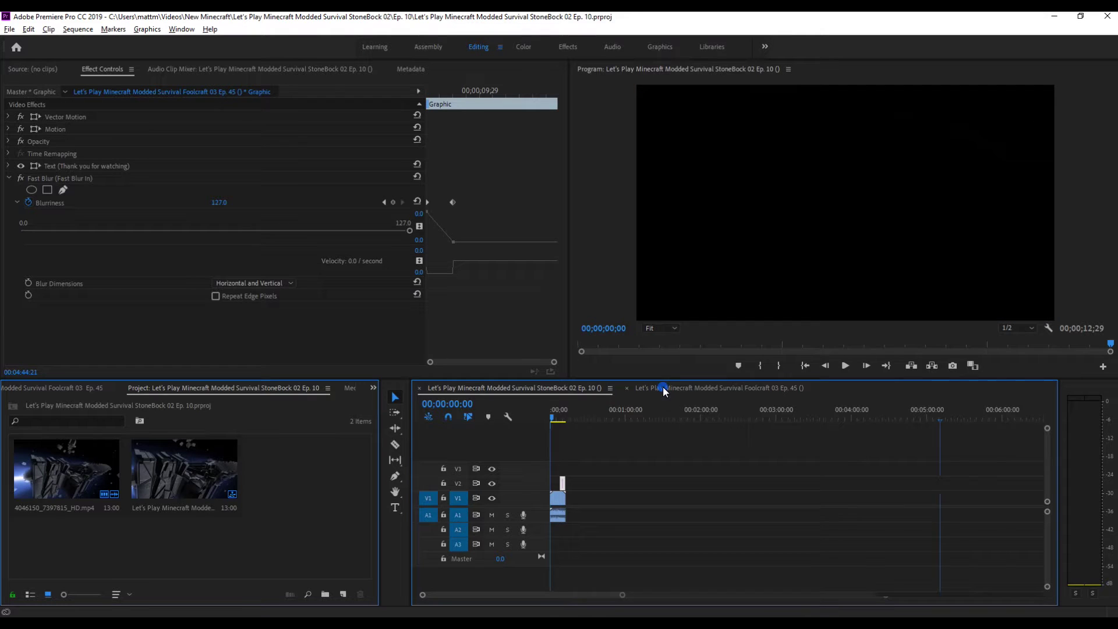
click(700, 325)
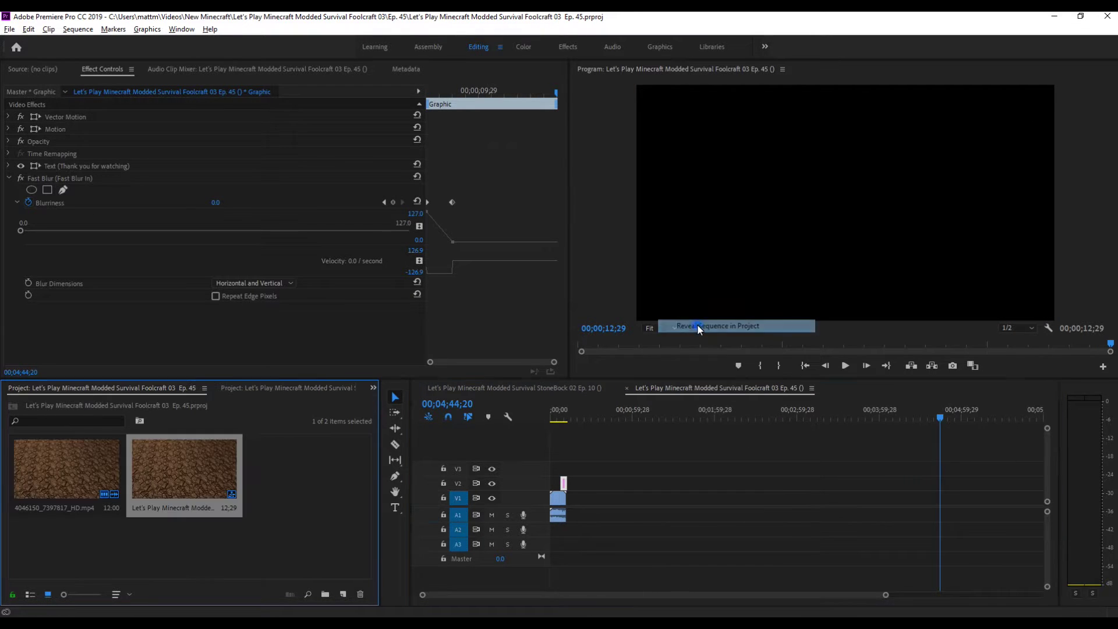
Reveal the StoneBock sequence, select both StoneBock project items, then return to the Foolcraft bin.
click(518, 388)
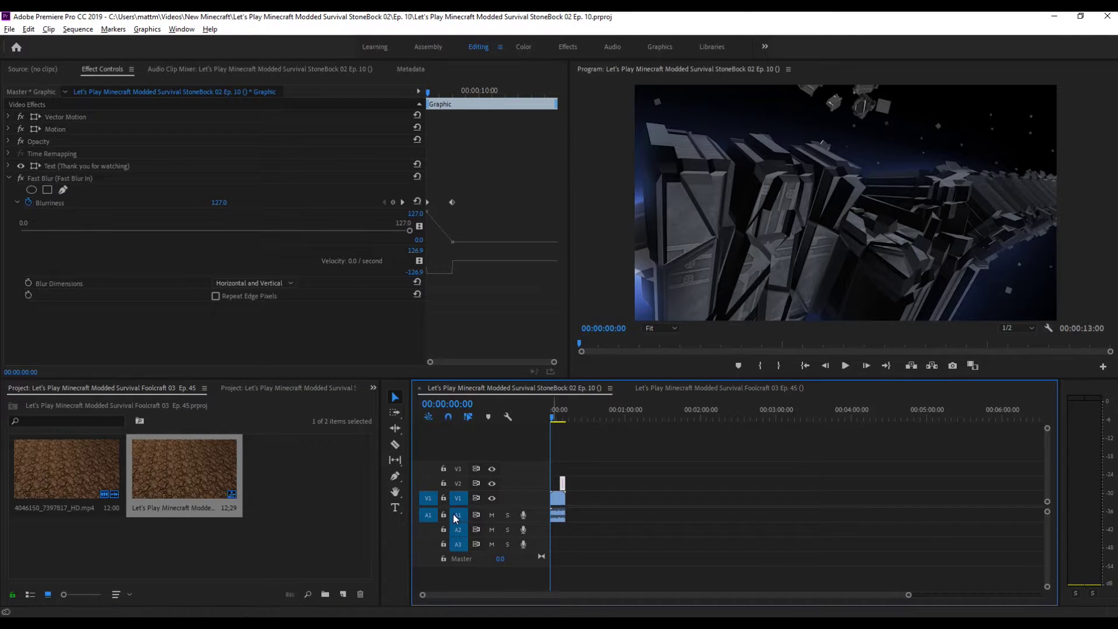
right_click(519, 388)
click(581, 325)
drag(322, 452, 35, 537)
click(267, 488)
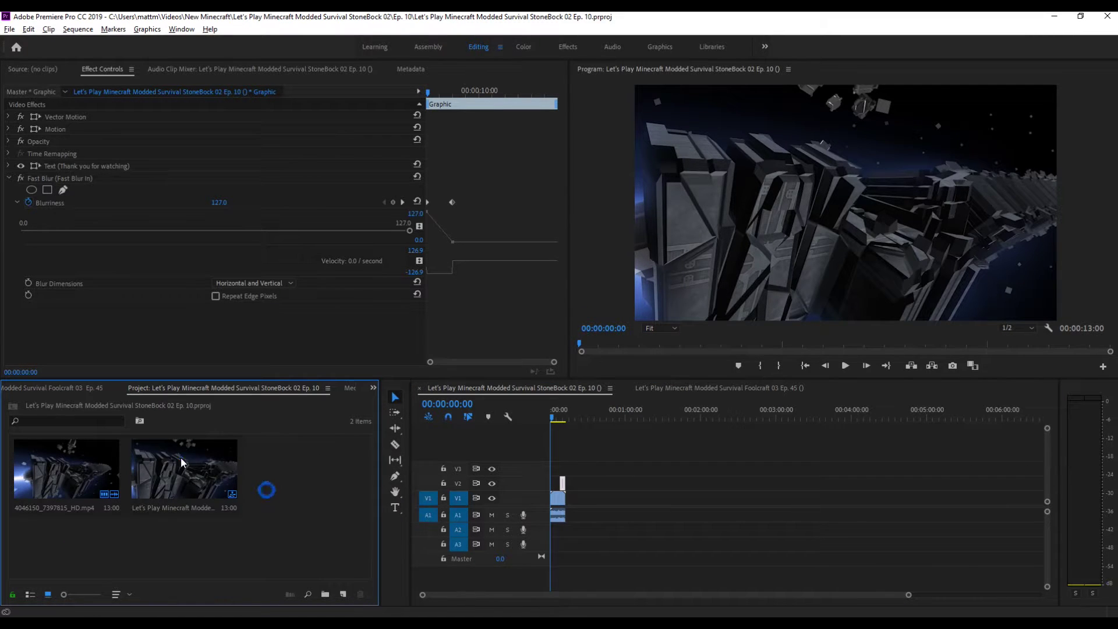
click(181, 457)
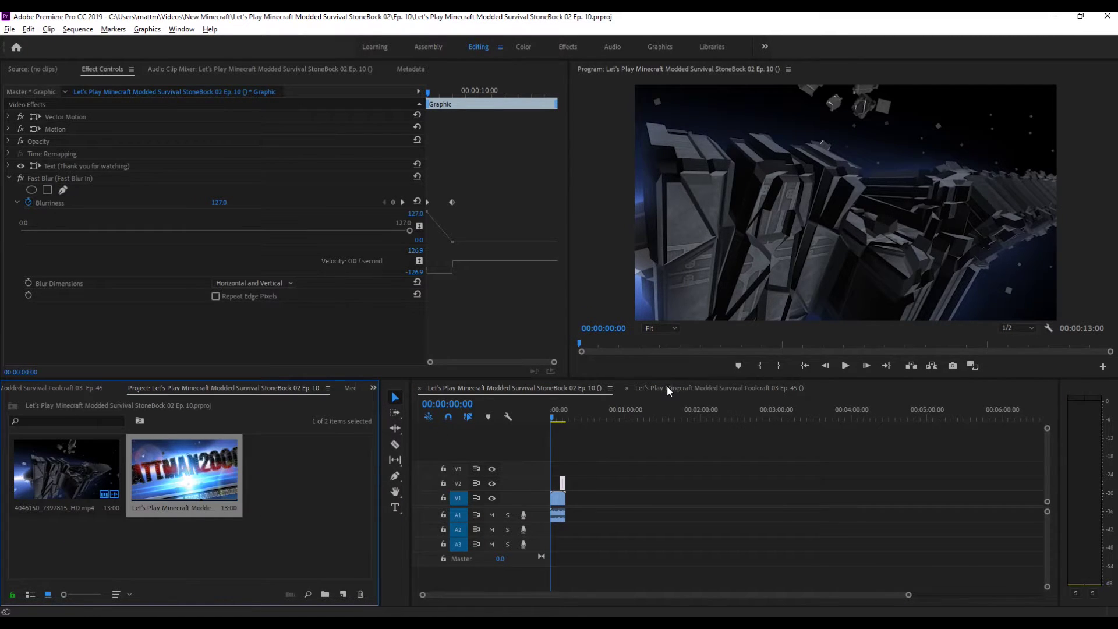
right_click(667, 387)
click(723, 321)
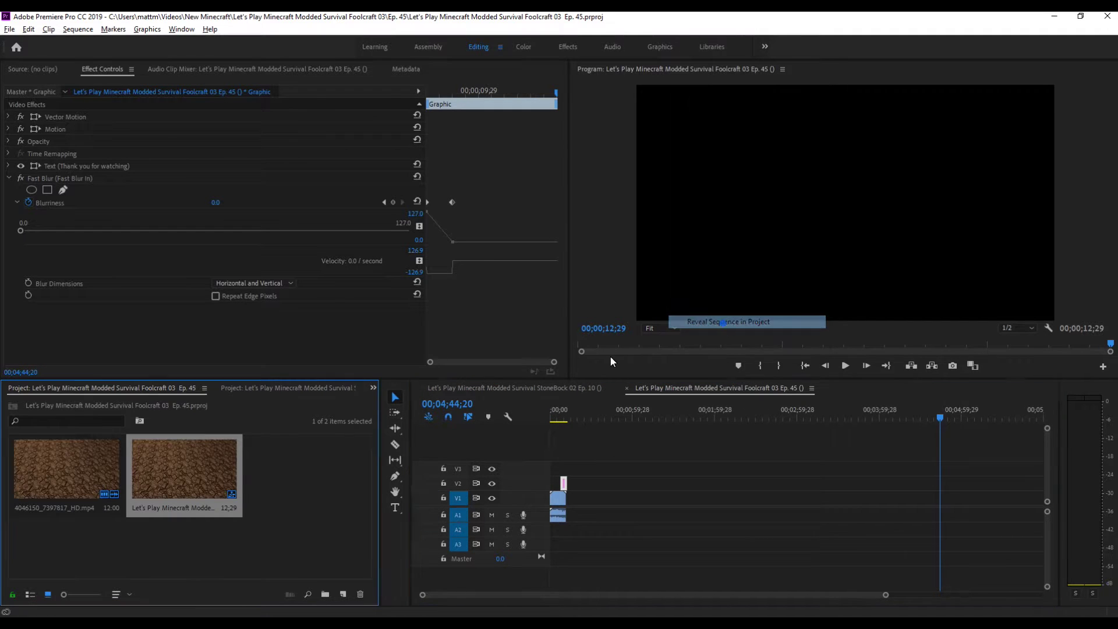
Paste the StoneBock items into the Foolcraft project and open the pasted sequence.
right_click(316, 512)
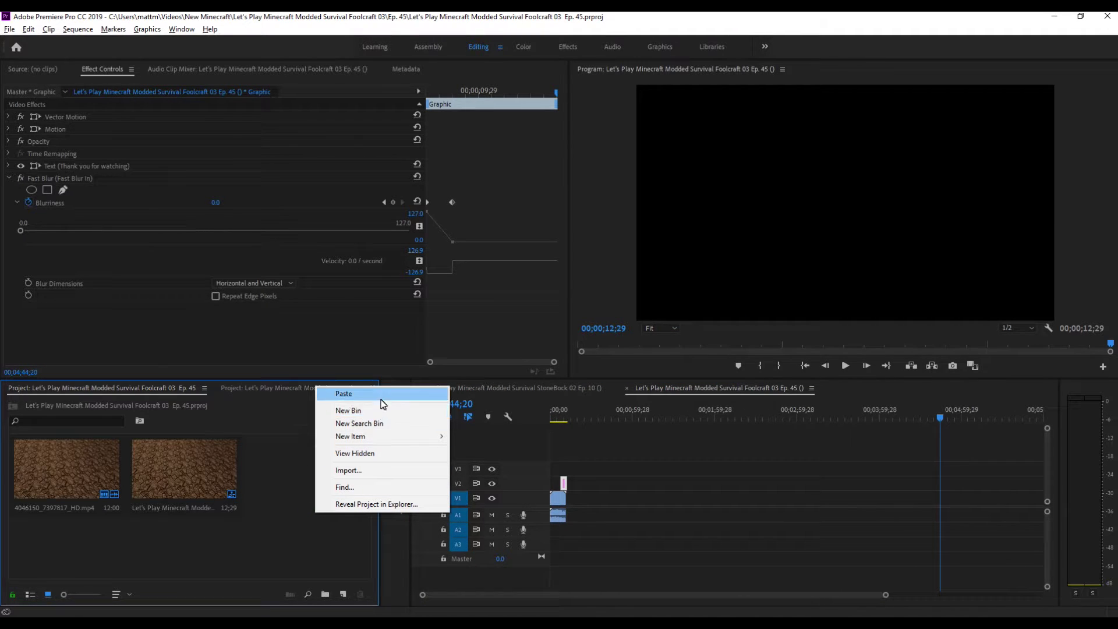
click(381, 395)
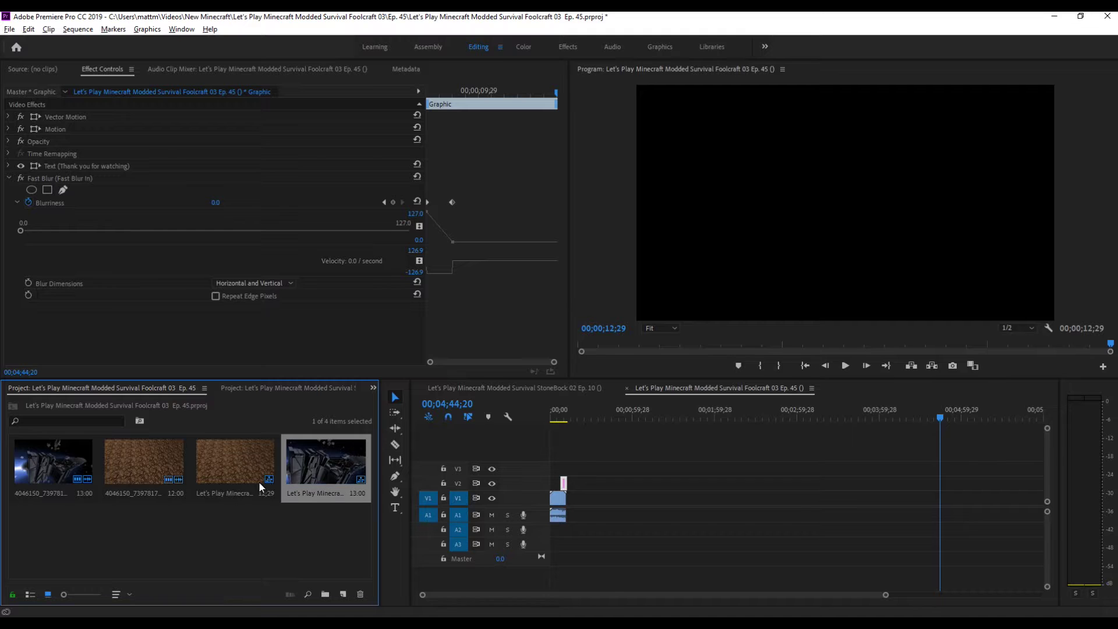
double_click(291, 474)
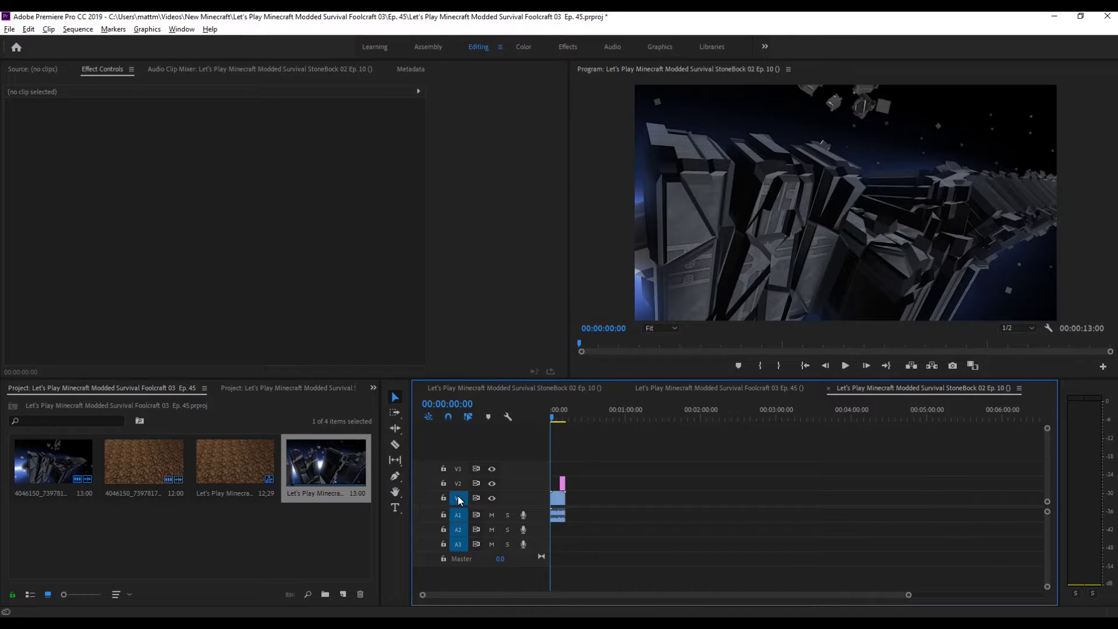
Rename the old Foolcraft sequence and give the pasted sequence the Foolcraft name.
right_click(234, 465)
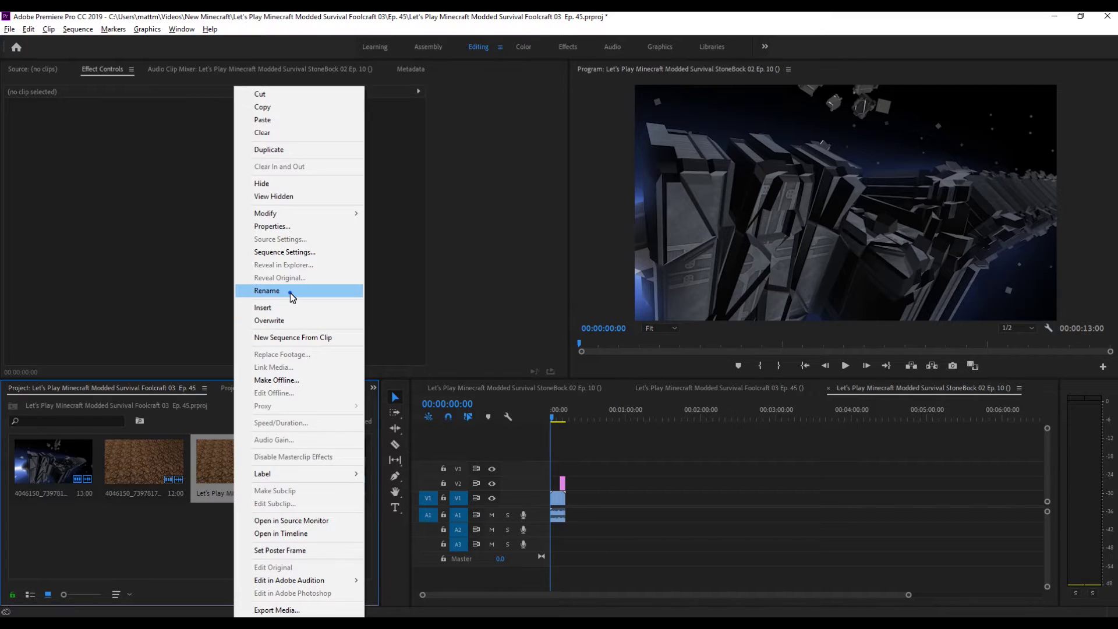
click(290, 291)
right_click(303, 471)
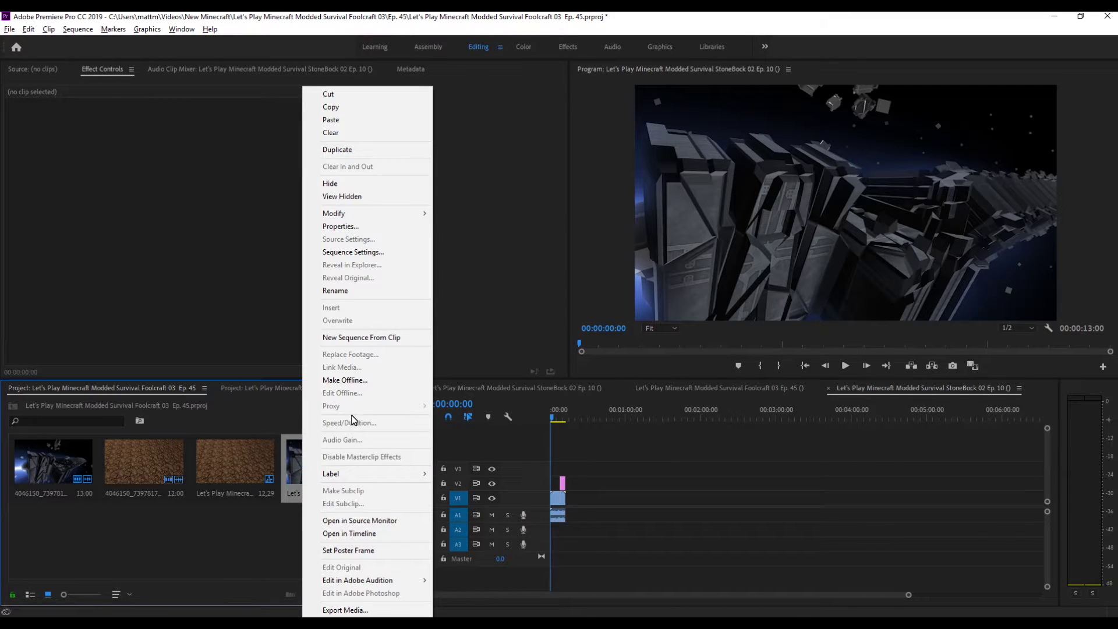
click(341, 291)
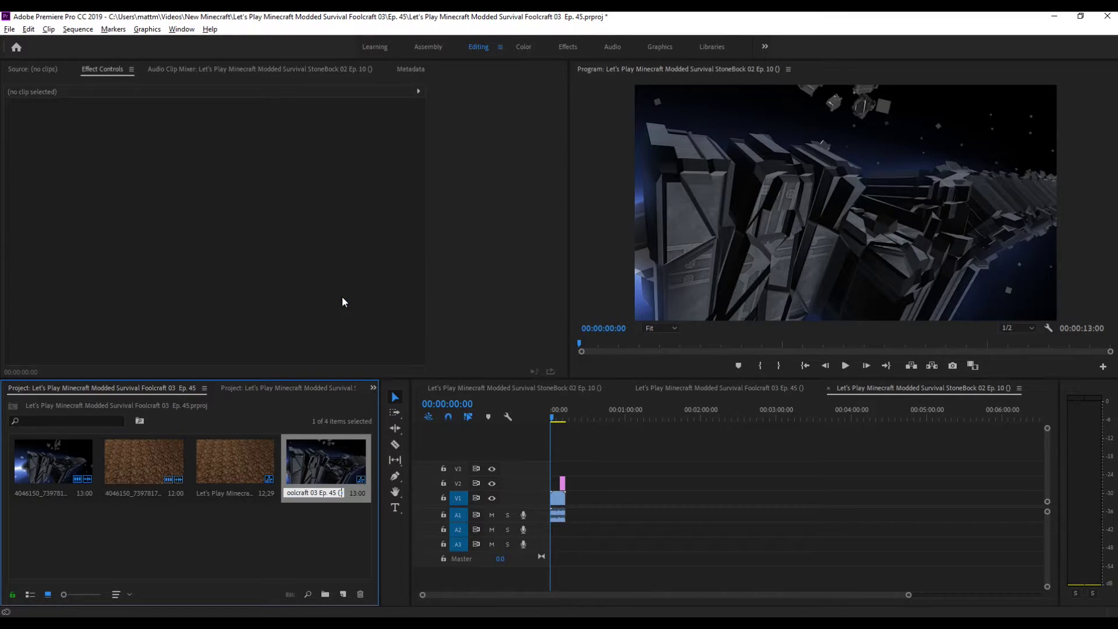
click(561, 513)
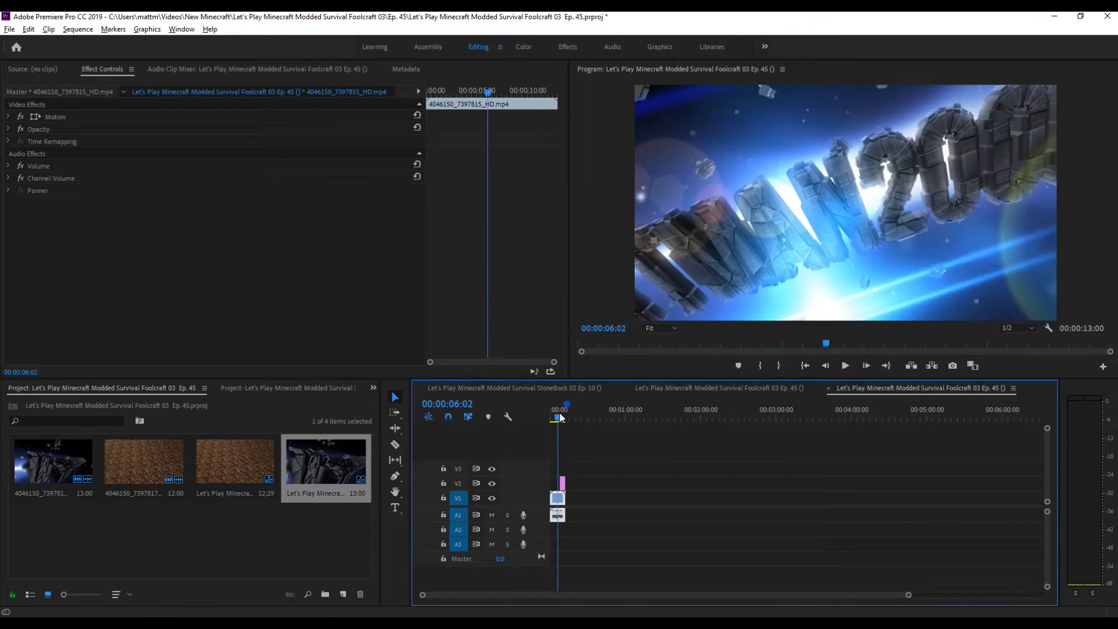
Delete the old StoneBock intro clip from the sequence.
click(556, 418)
key(Delete)
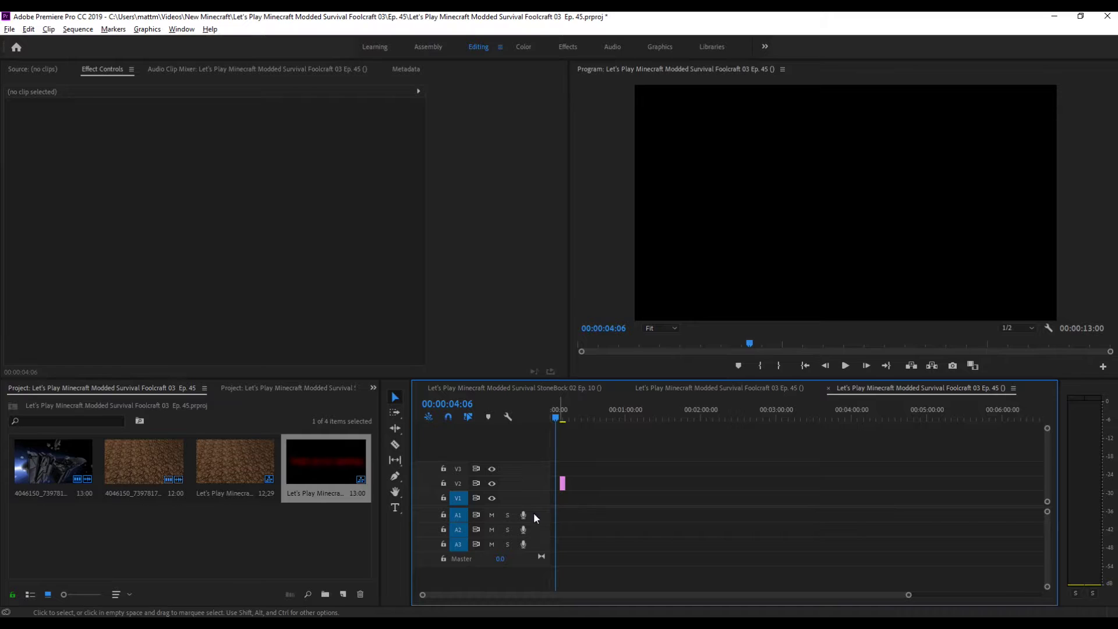
click(55, 466)
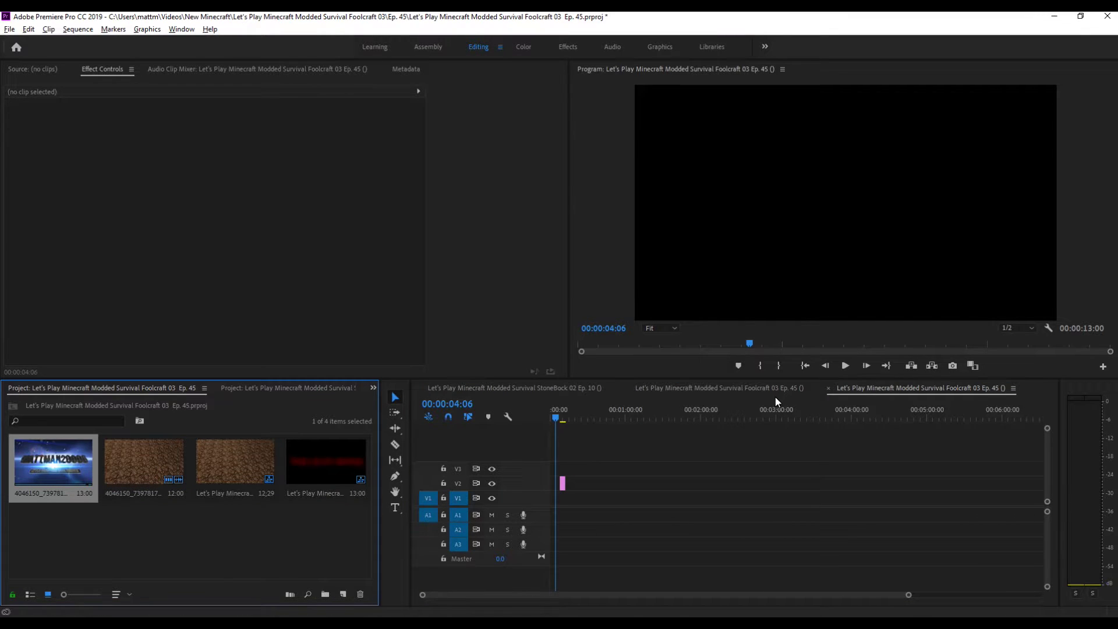
Reveal the current sequence in the bin and load the Foolcraft intro 4046150_7397817_HD.mp4 for preview.
right_click(876, 389)
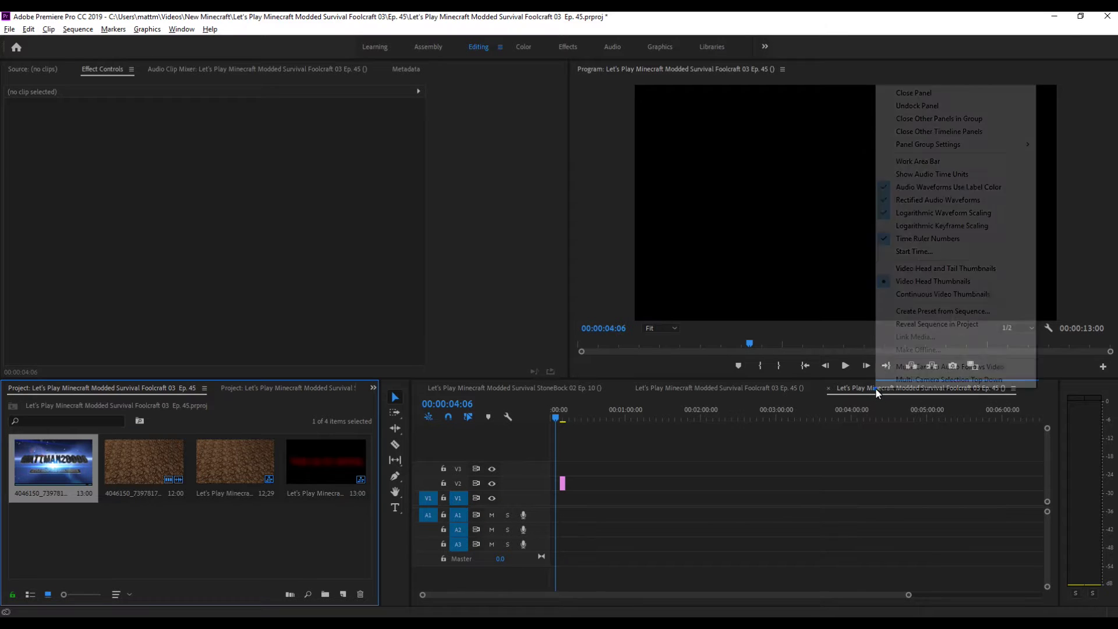
click(930, 323)
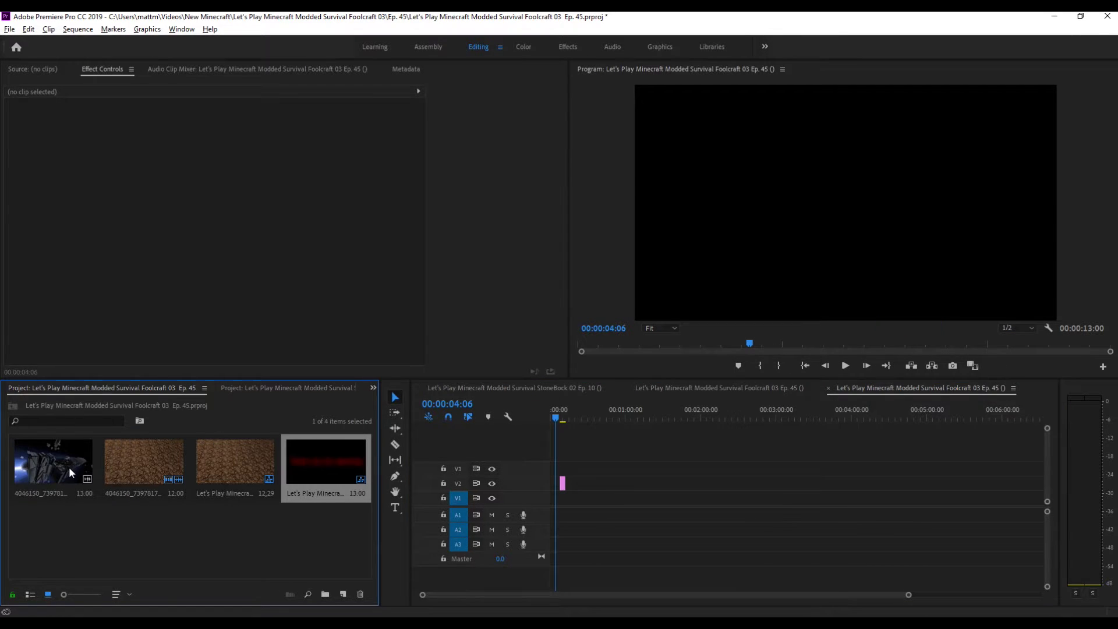
click(176, 463)
click(206, 454)
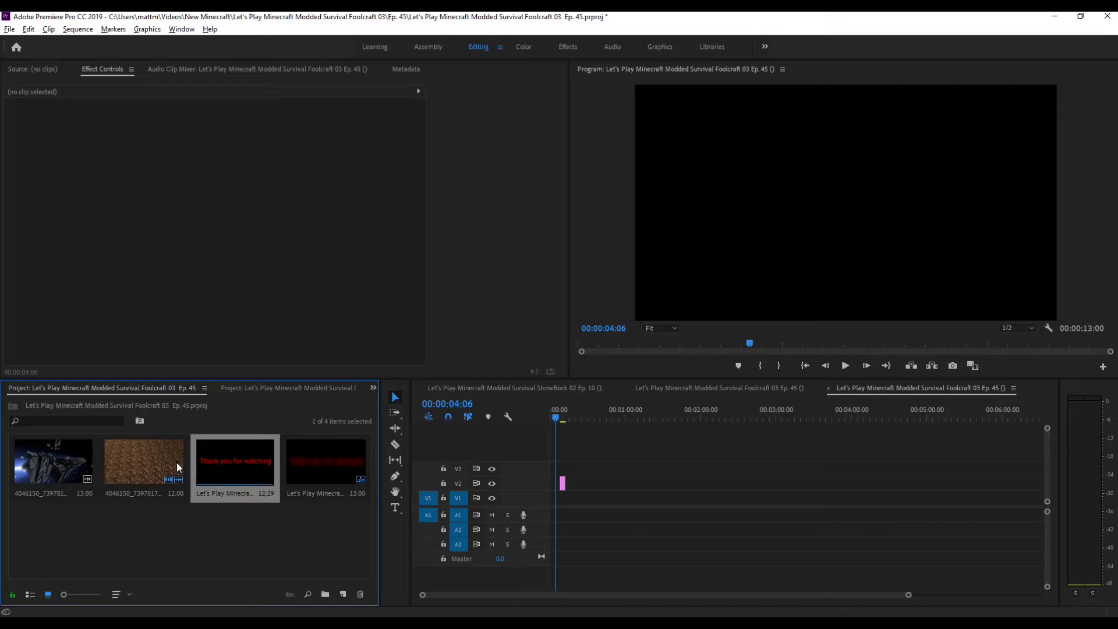
double_click(145, 461)
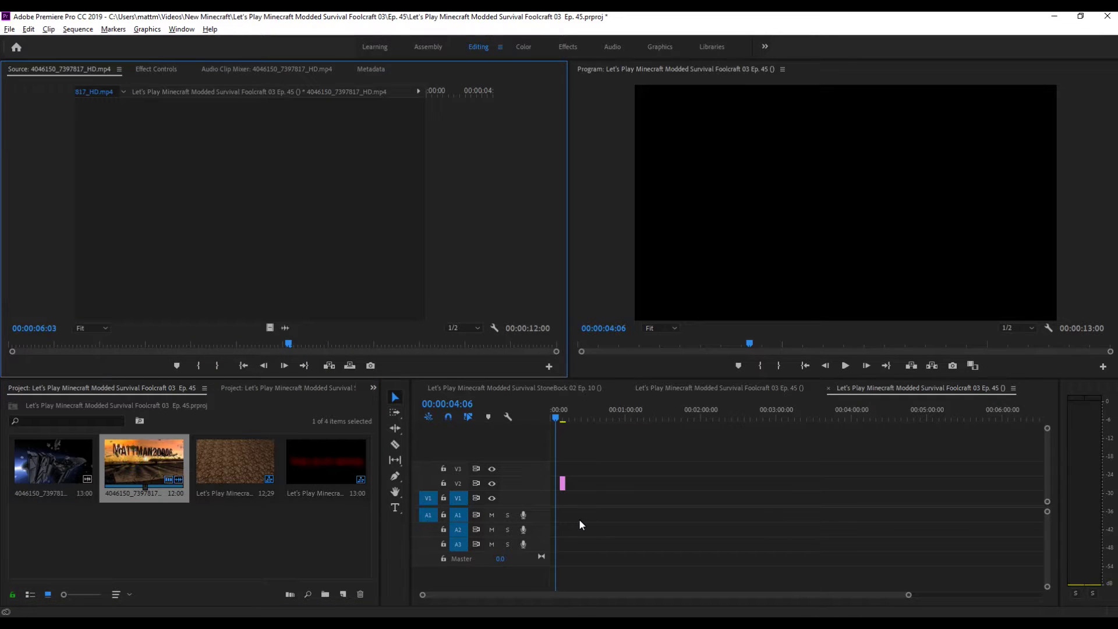
Place the Foolcraft intro at the sequence start and play it back.
click(120, 459)
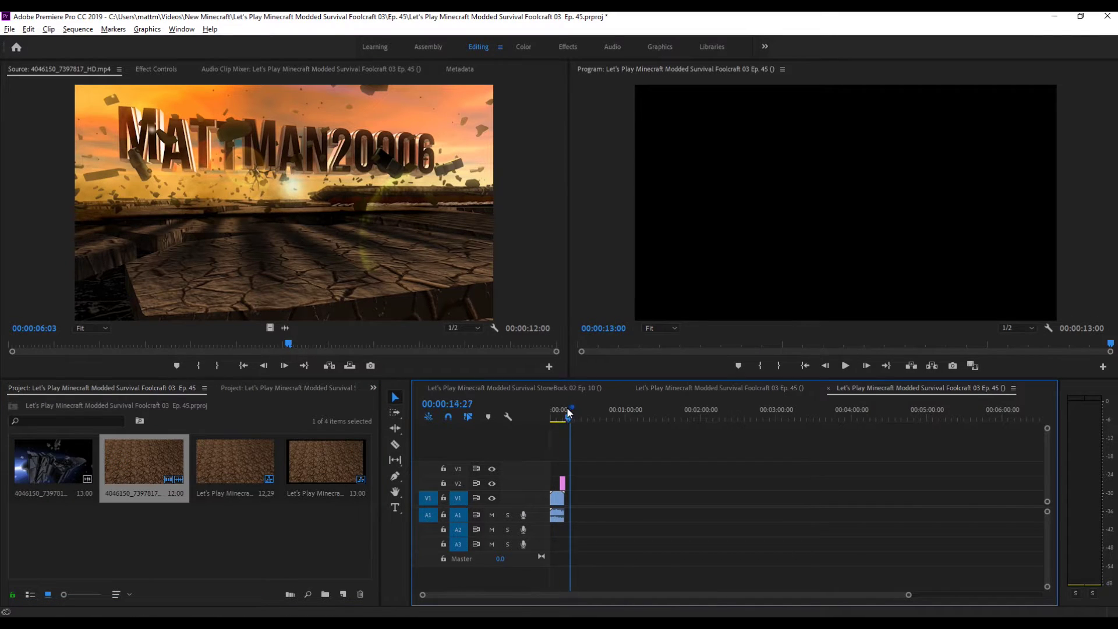
drag(568, 407, 556, 420)
key(space)
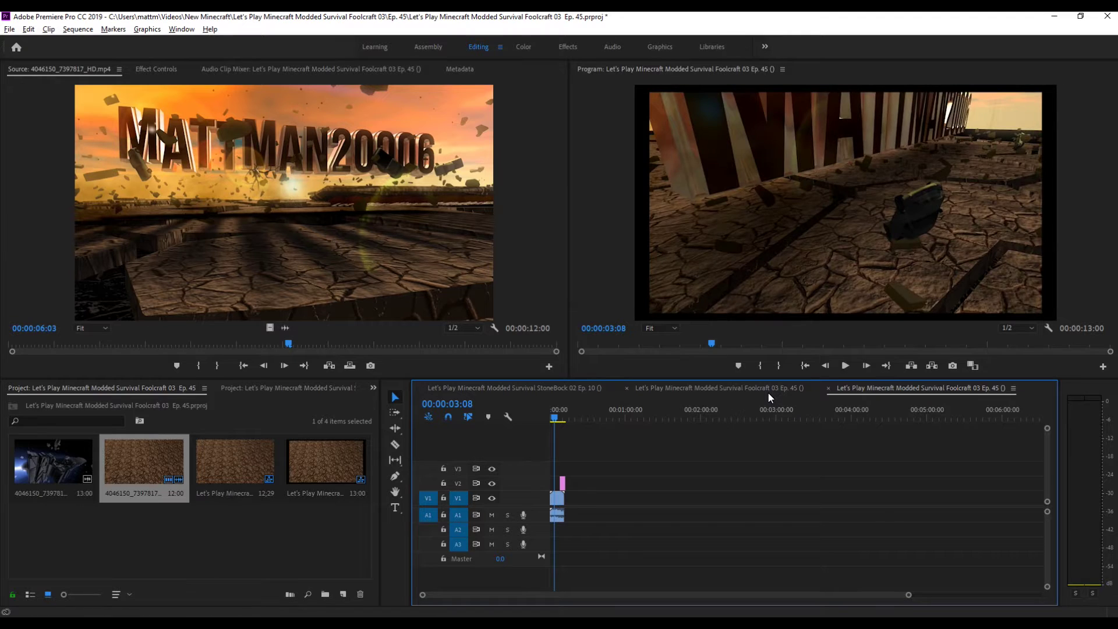
key(space)
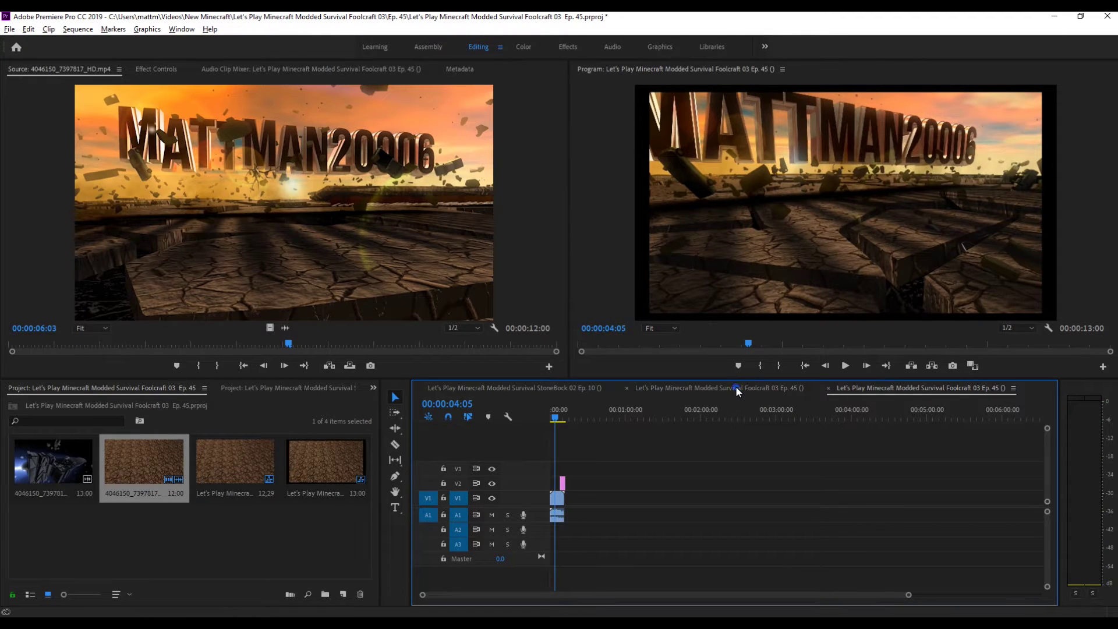
Clear all clips from the old Foolcraft 03 Ep. 45 sequence and delete that empty sequence.
click(731, 386)
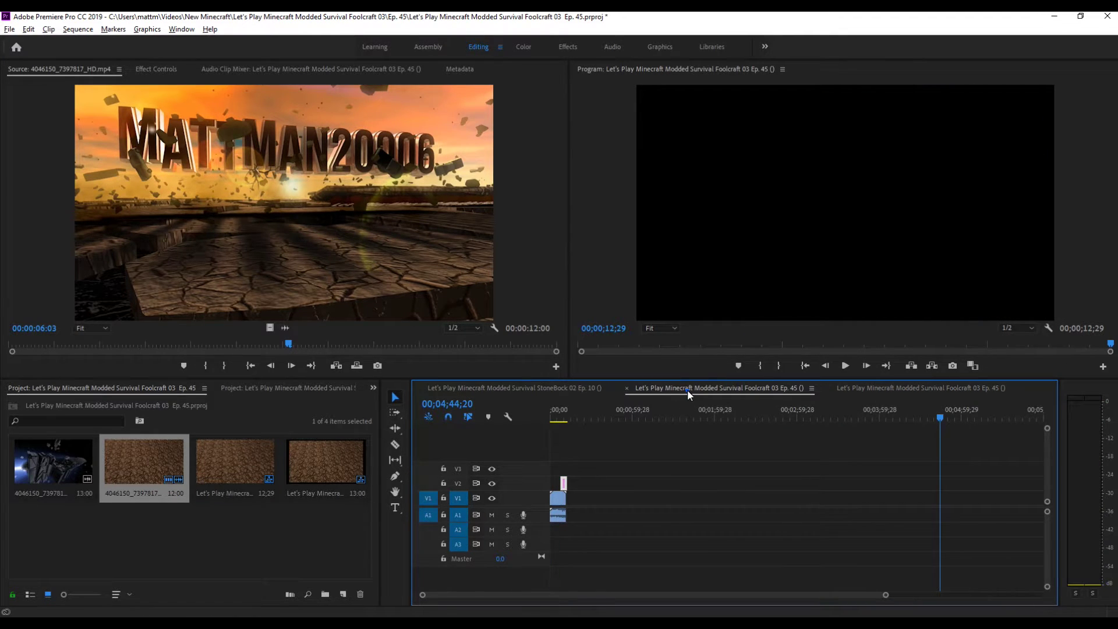
drag(653, 444, 548, 523)
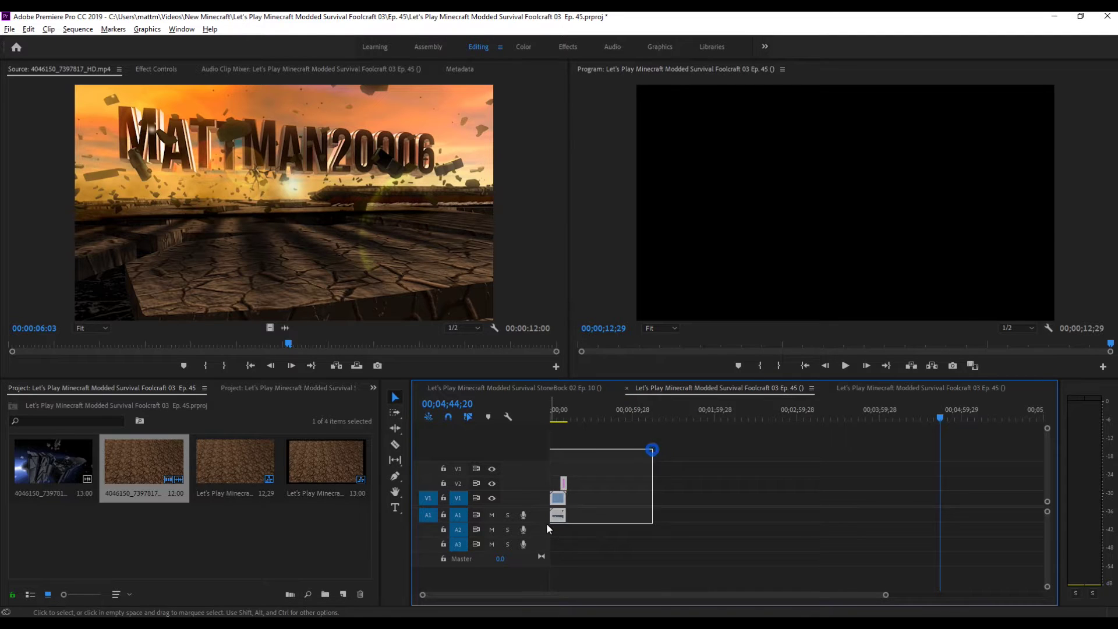
key(Delete)
click(252, 456)
key(Delete)
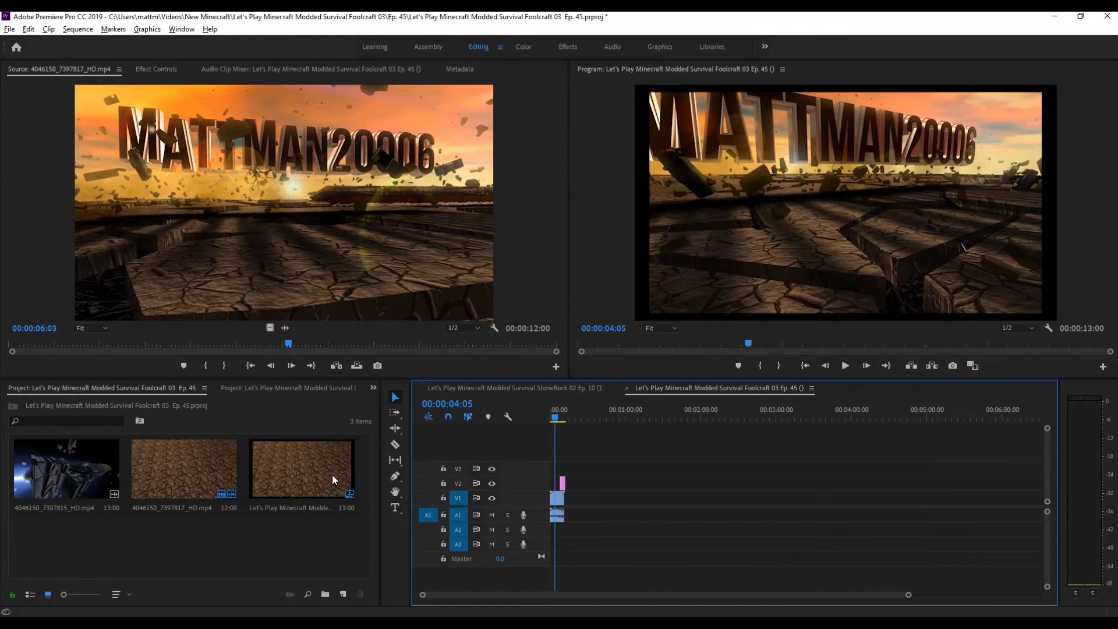
Move the old intro video and audio off the sequence start, then delete them.
click(558, 418)
drag(557, 420, 547, 424)
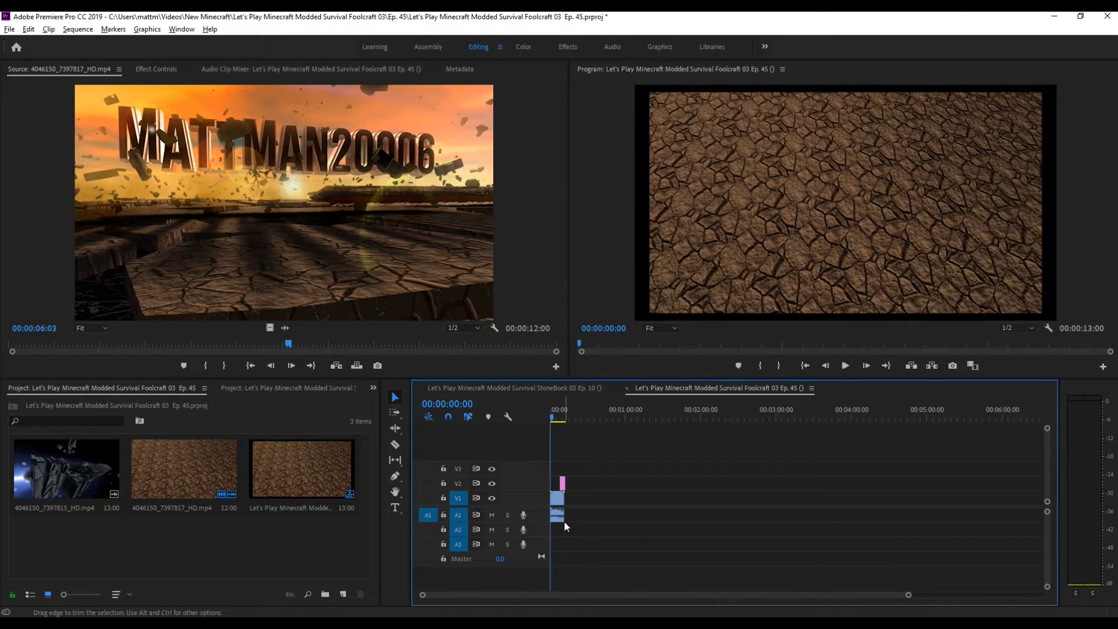
drag(609, 505, 557, 533)
drag(558, 499, 638, 499)
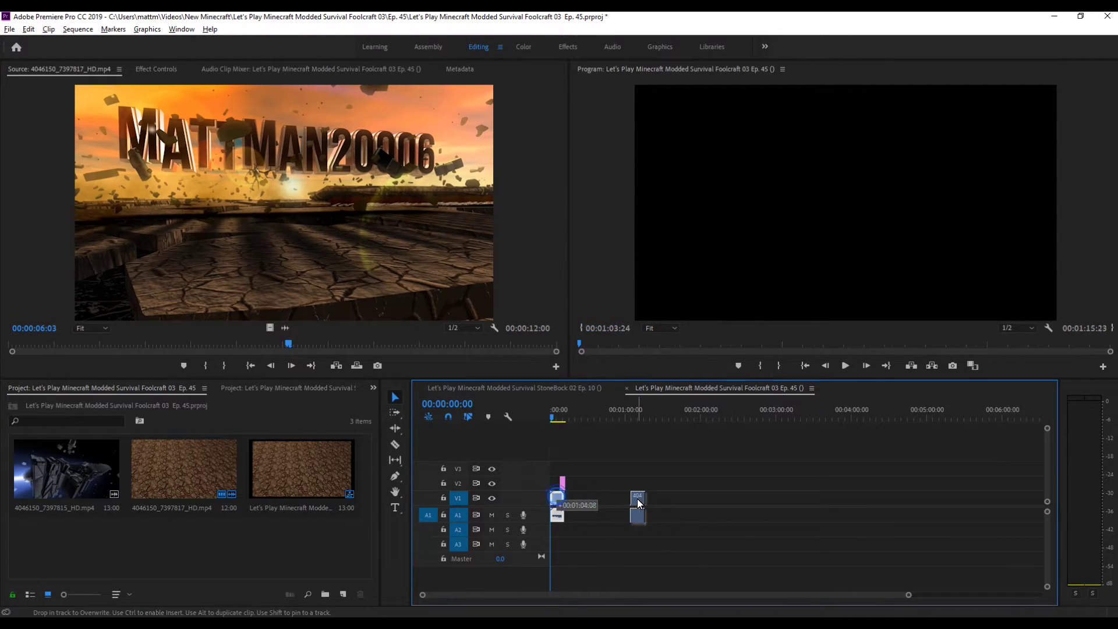
click(639, 420)
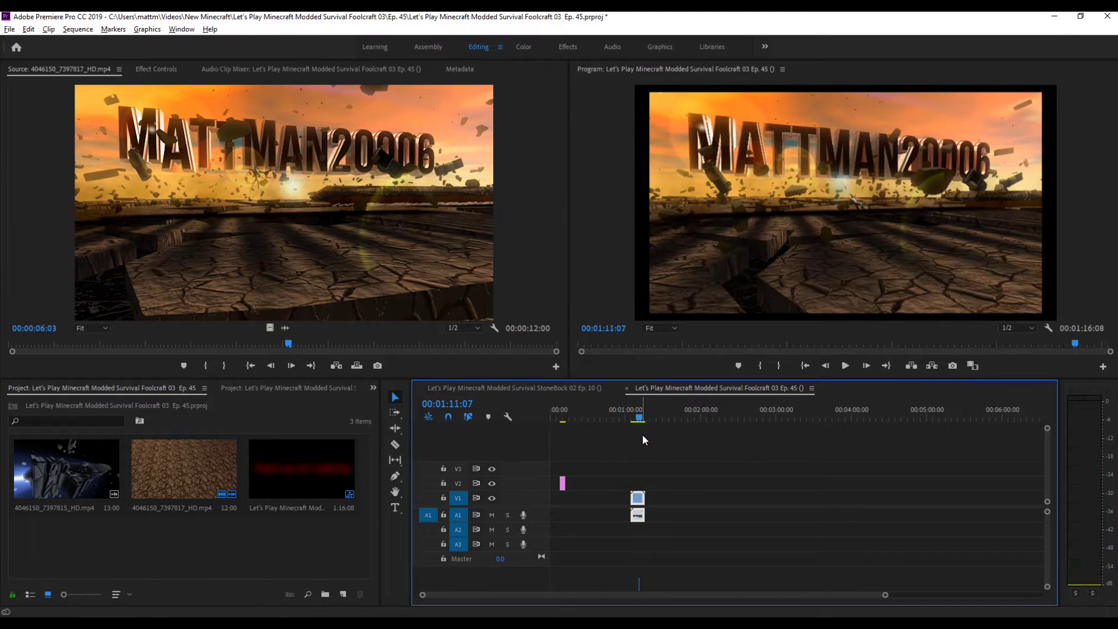
drag(675, 475, 631, 541)
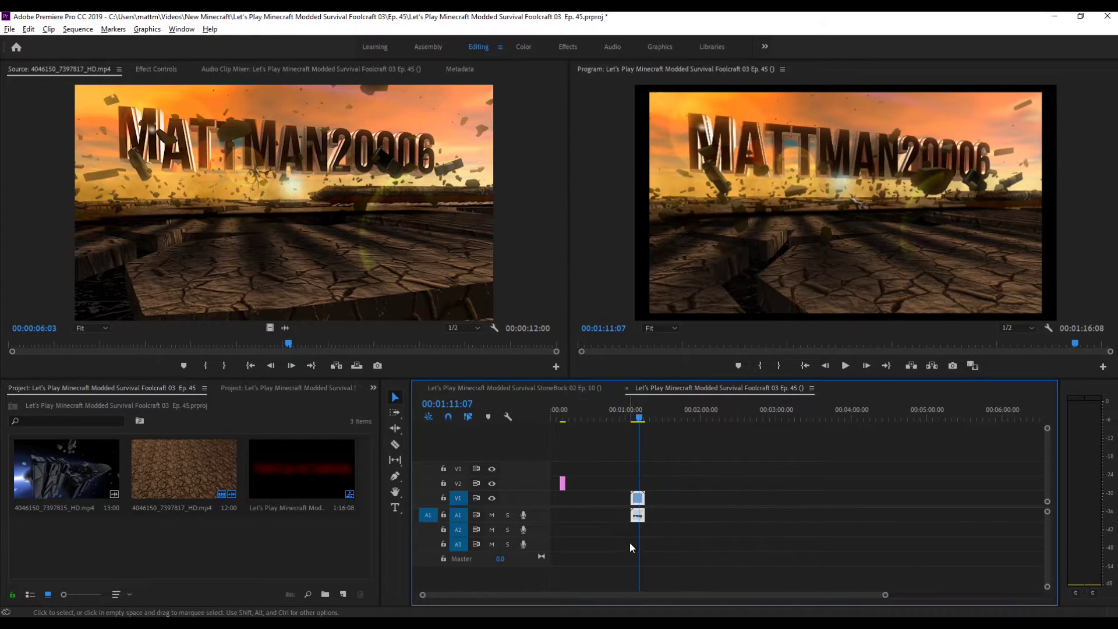
key(Delete)
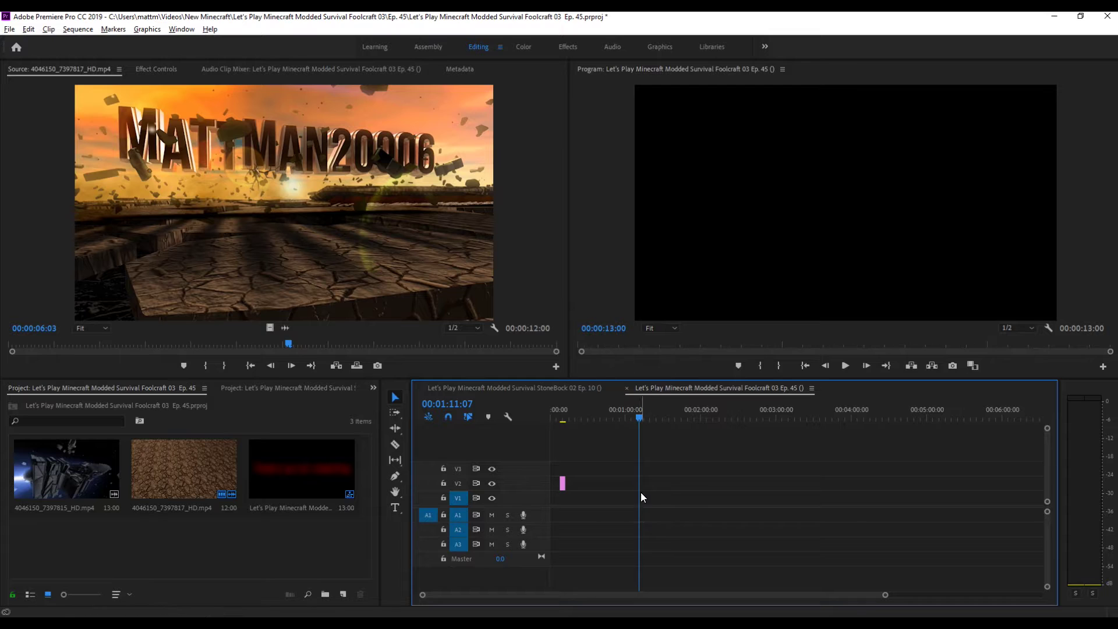
Place 4046150_7397817_HD.mp4 at the start of V1 and apply Scale to Frame Size.
double_click(203, 492)
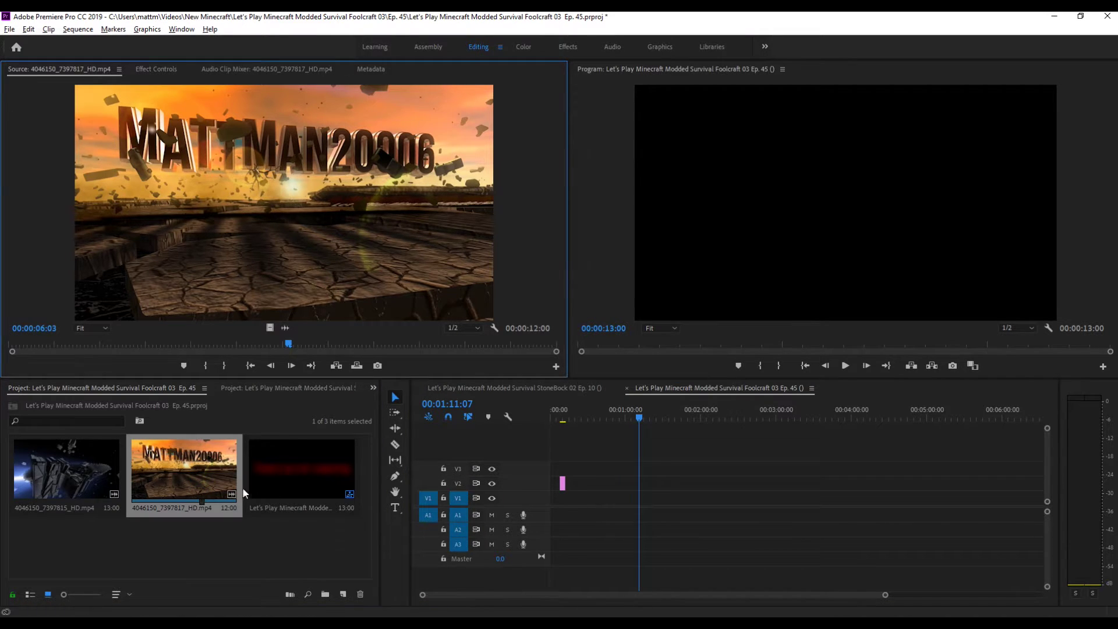
drag(235, 491, 541, 499)
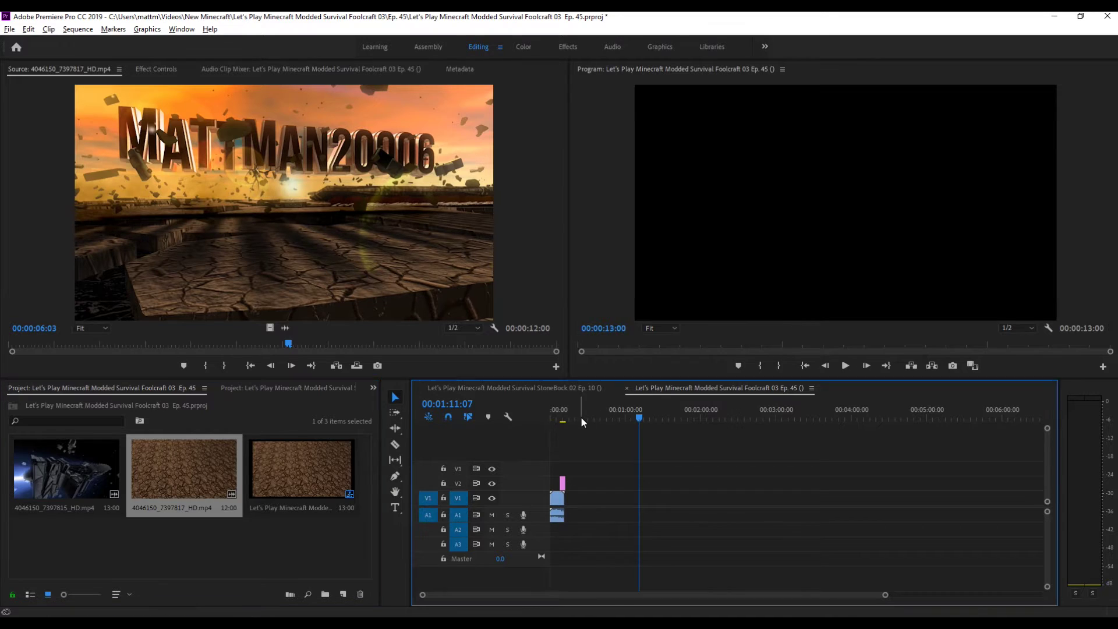
drag(581, 417, 561, 418)
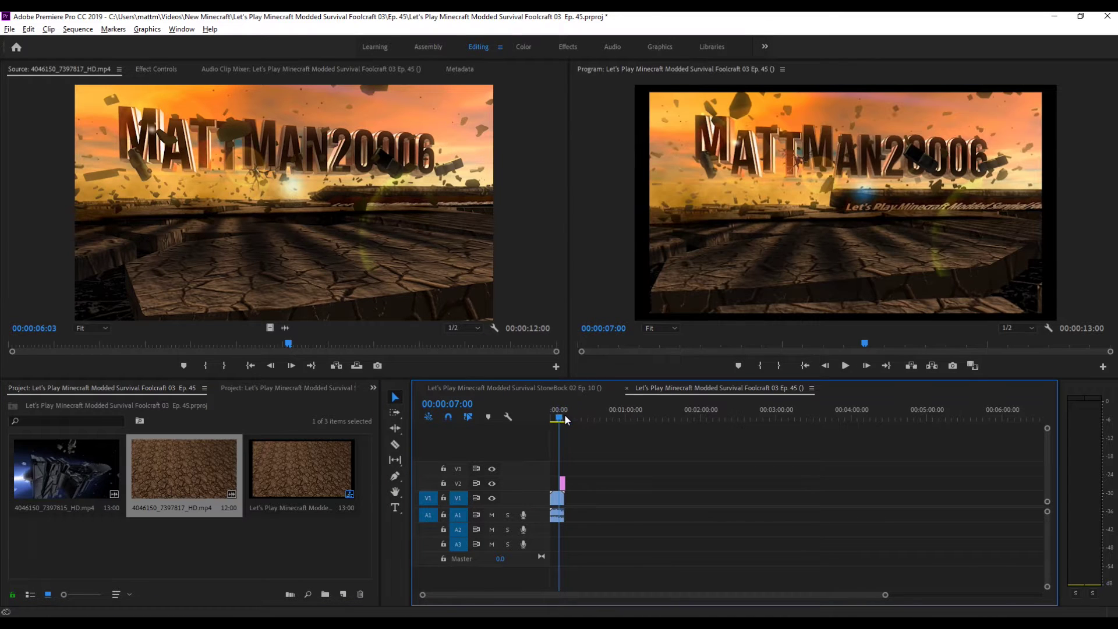
right_click(558, 505)
click(871, 510)
right_click(559, 499)
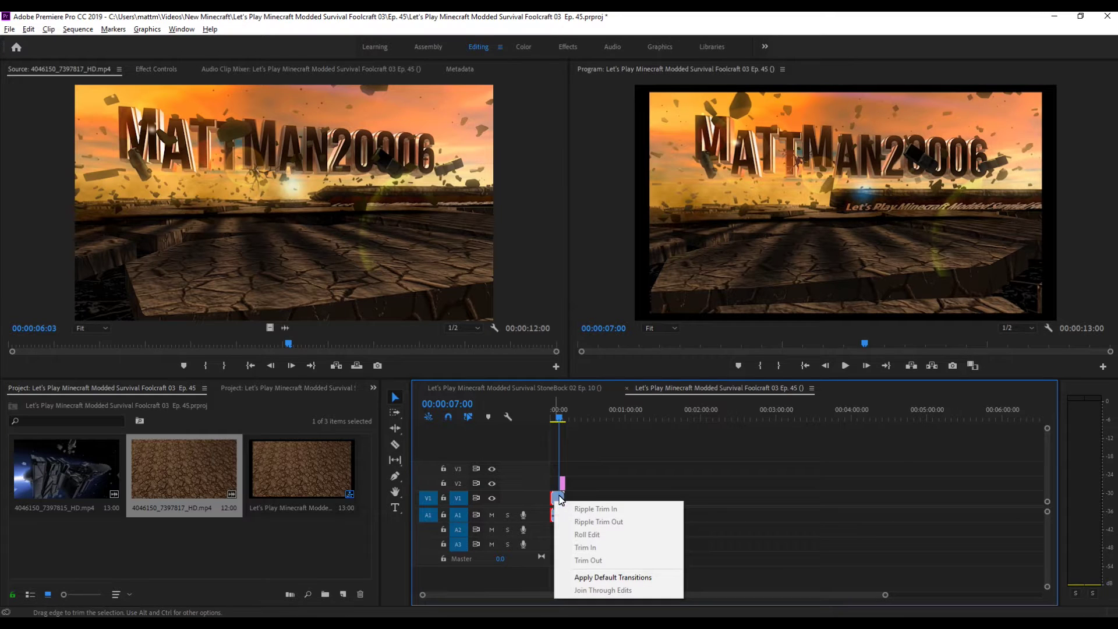
right_click(560, 499)
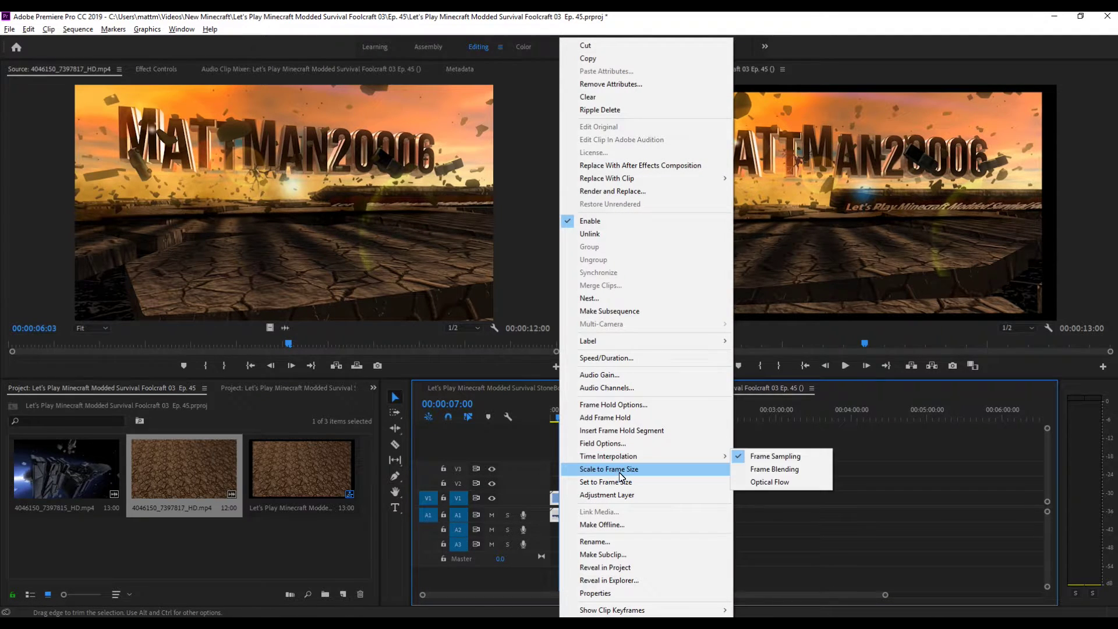
click(620, 473)
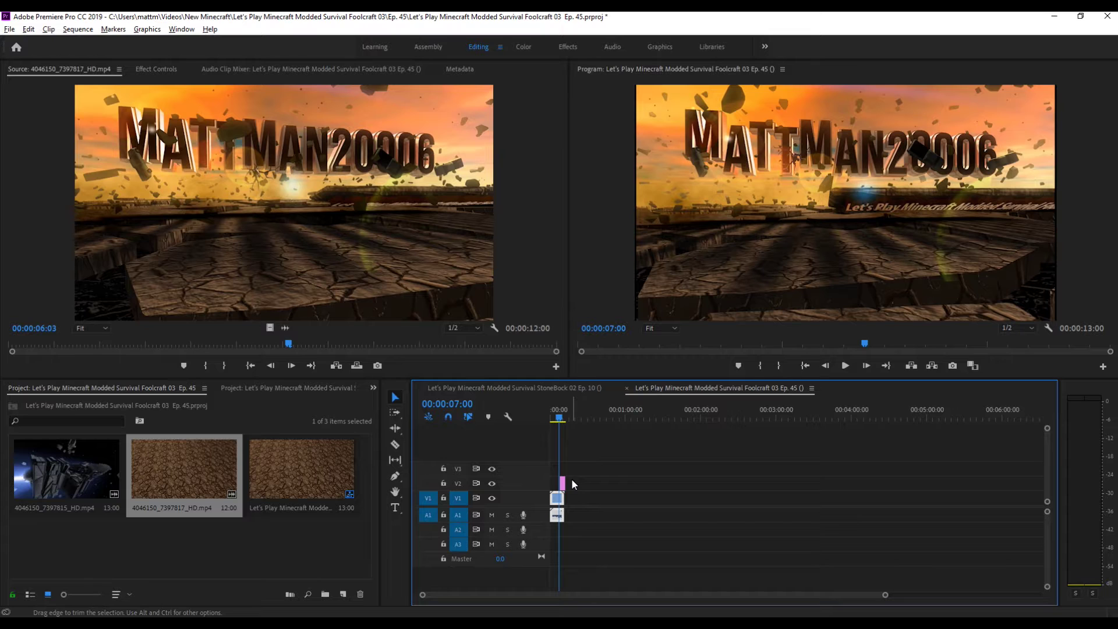
Delete the unused 4046150_7397815_HD.mp4 from the Project panel.
click(319, 480)
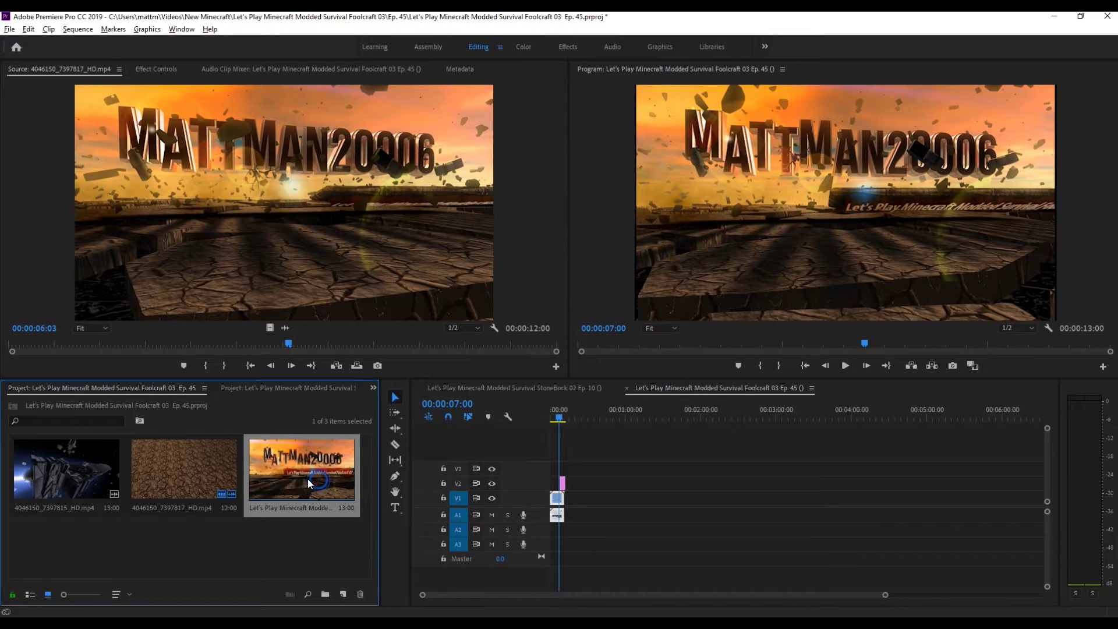
double_click(186, 463)
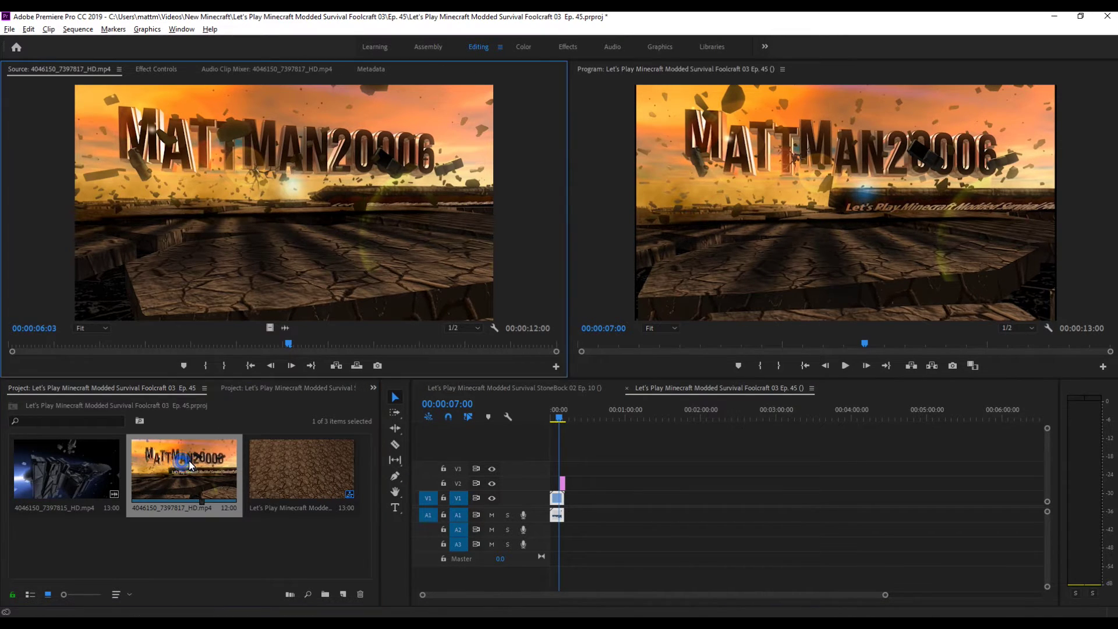
double_click(297, 469)
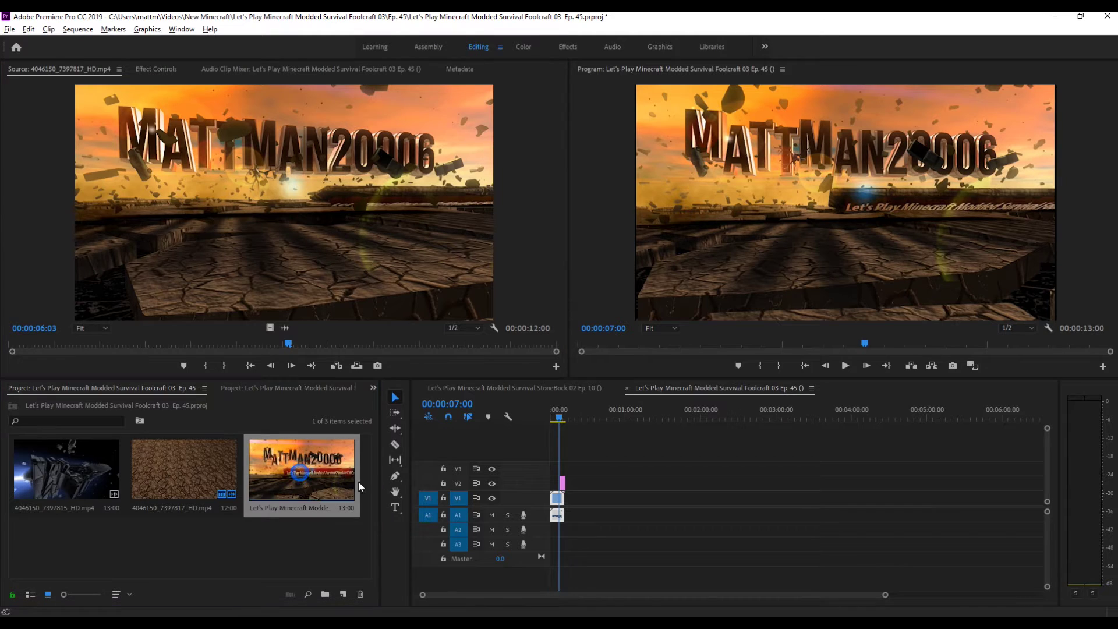
click(102, 471)
key(Delete)
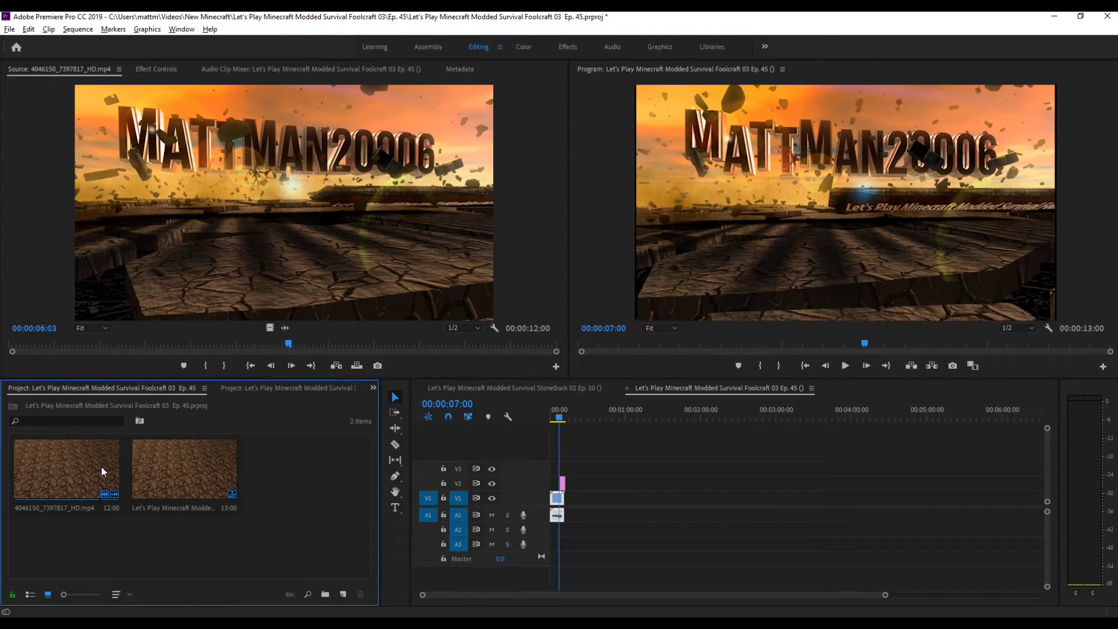
Save the Ep. 45 project and reveal the StoneBock Ep. 10 sequence in its project.
key(ctrl+s)
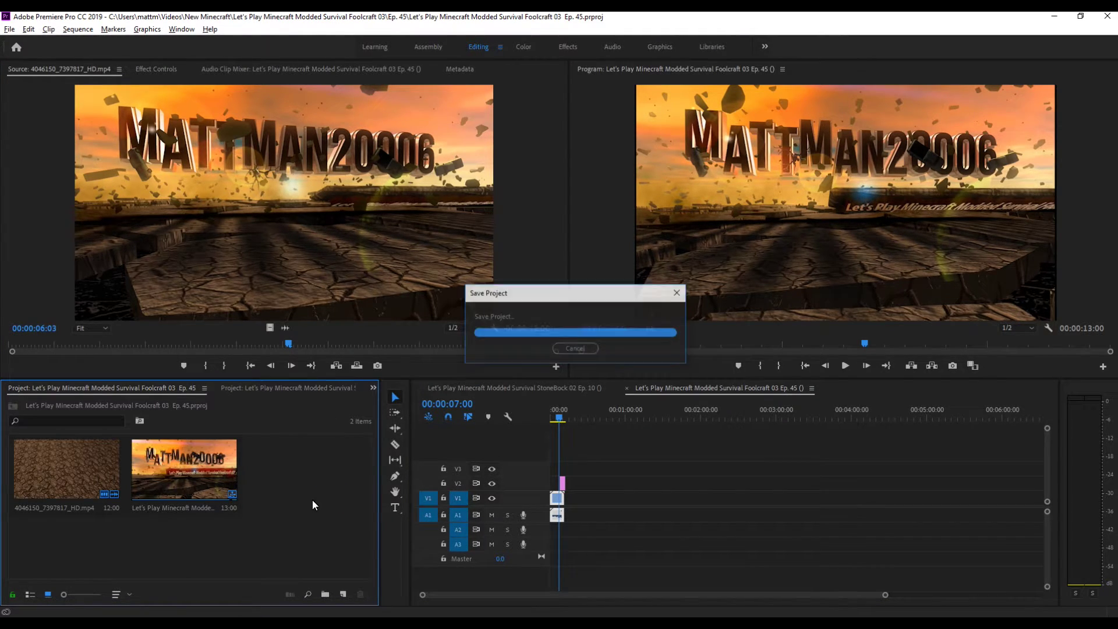
click(540, 389)
right_click(540, 389)
click(629, 325)
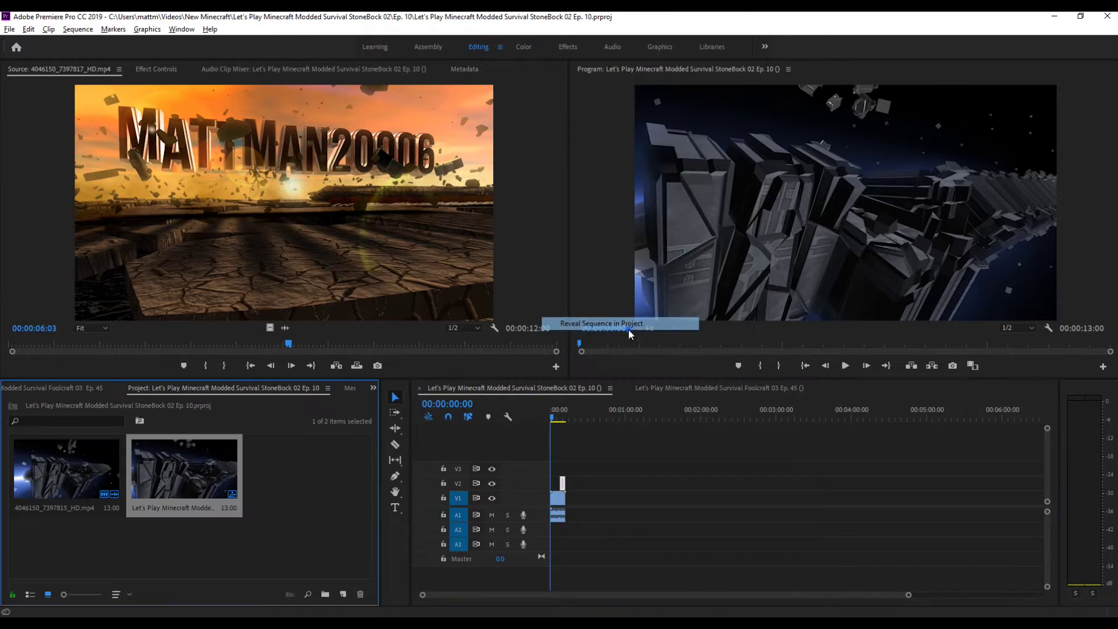
click(264, 508)
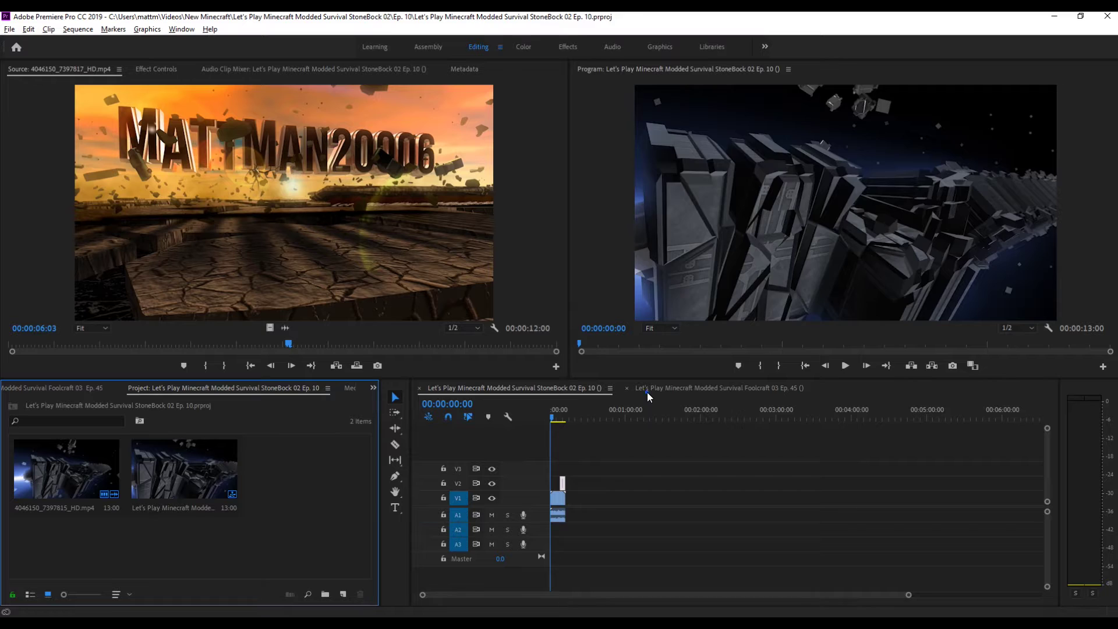
Reveal the Foolcraft Ep. 45 sequence in its project and clear the bin selection.
click(648, 392)
right_click(649, 390)
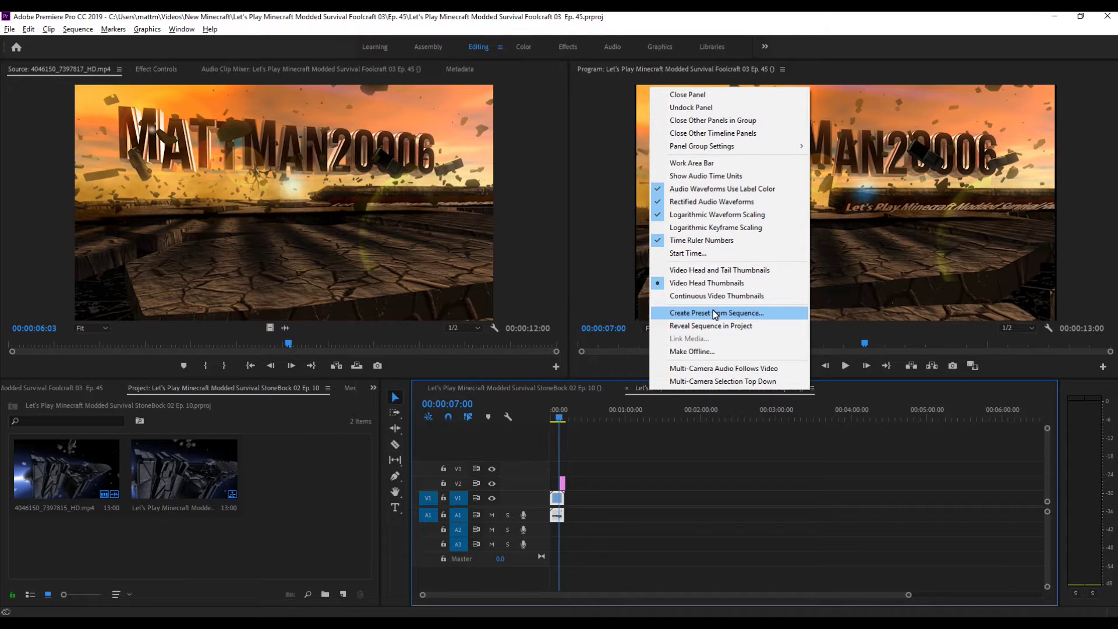
click(707, 326)
click(321, 502)
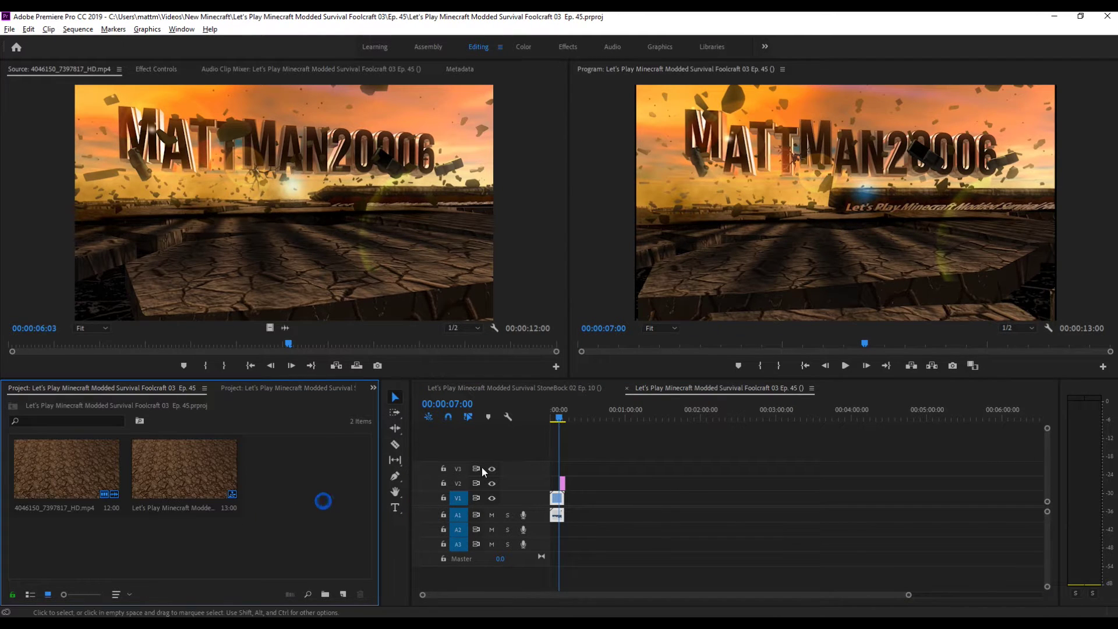
In File Explorer, go via the Minecraft folder into Foolcraft 03's Ep. 44 folder.
key(alt+Tab)
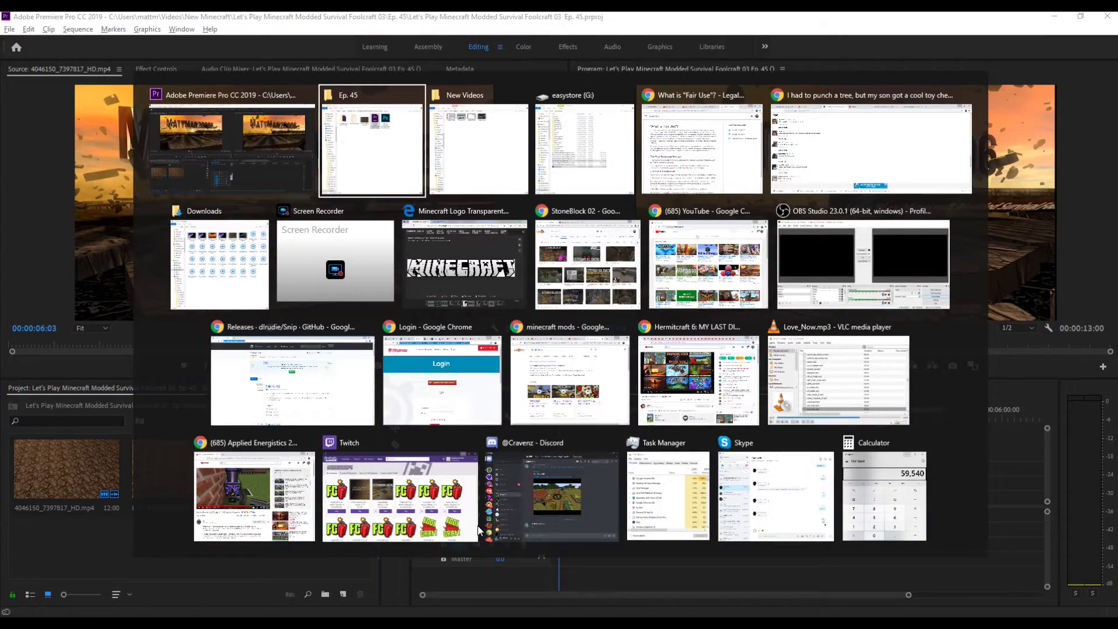
key(alt+Tab)
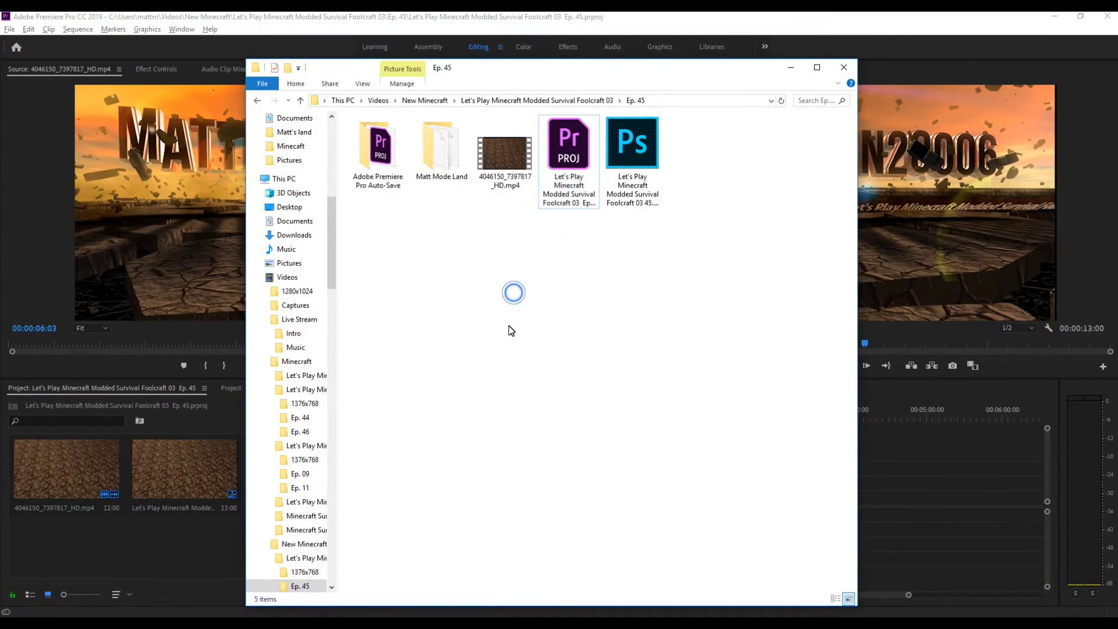
key(BackSpace)
key(BackSpace)
key(BackSpace)
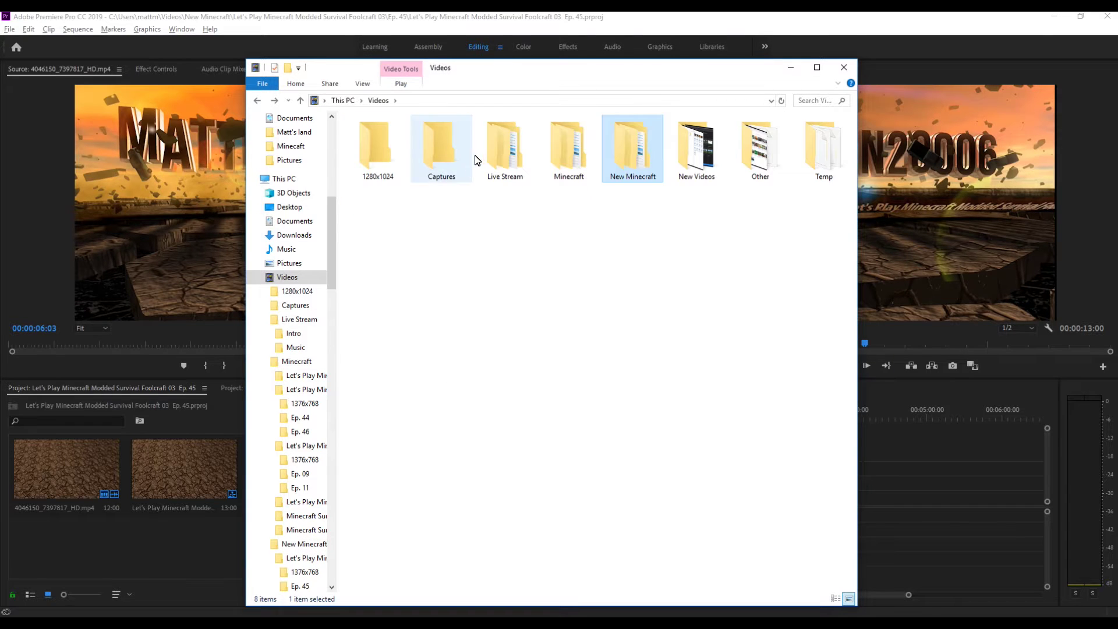
double_click(559, 155)
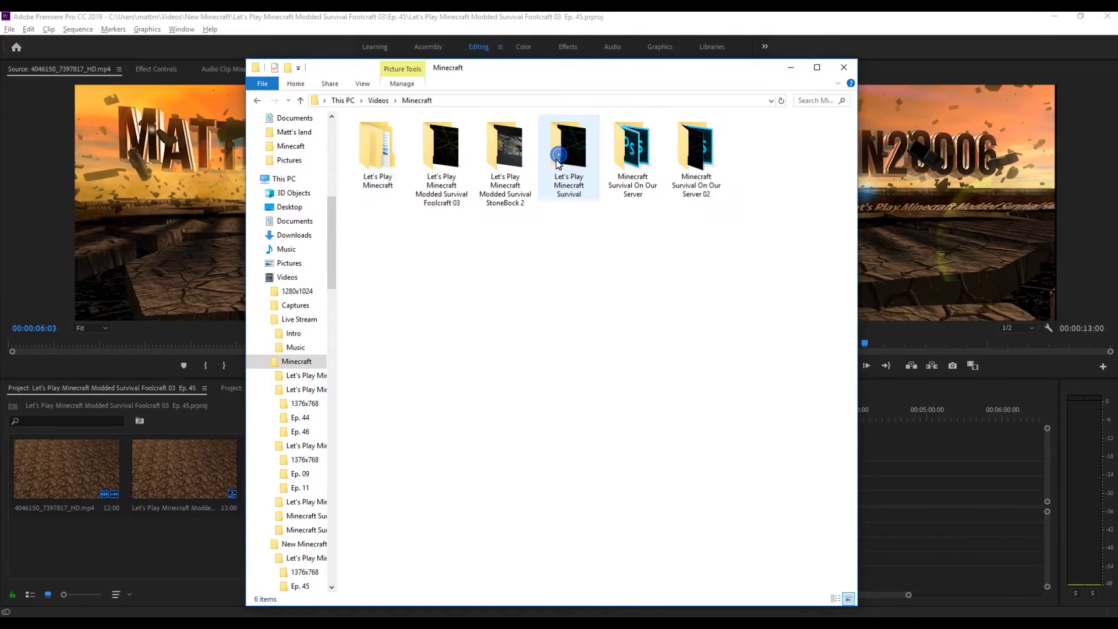
double_click(446, 148)
double_click(451, 145)
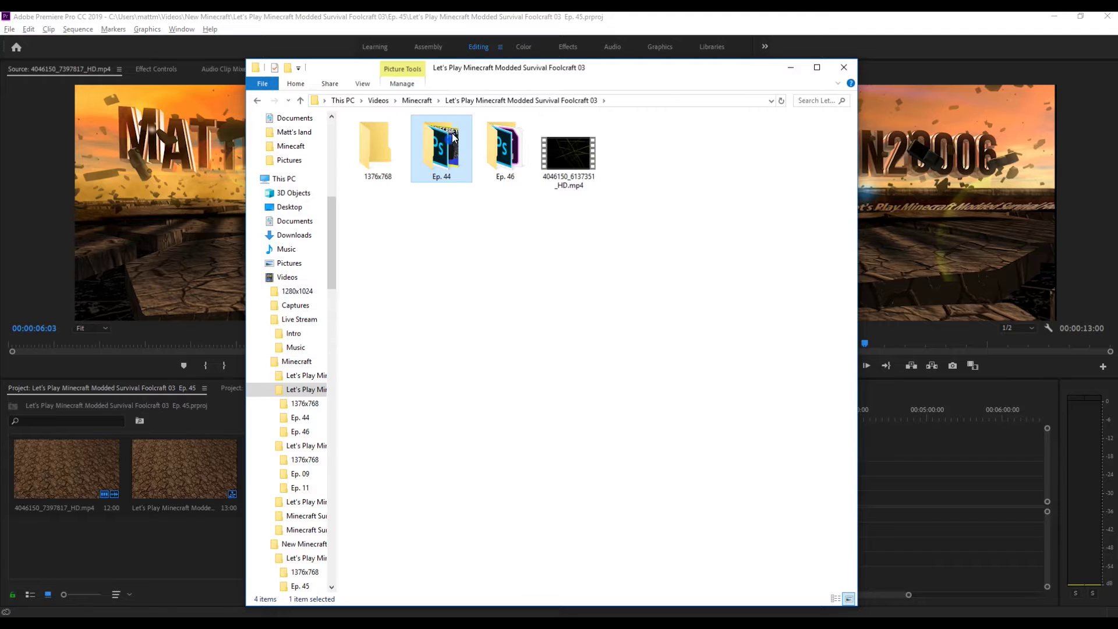
Import 2019-03-07_10-37-31.mov into the project and place it in the Ep. 45 sequence.
drag(530, 80, 866, 118)
drag(905, 192, 308, 519)
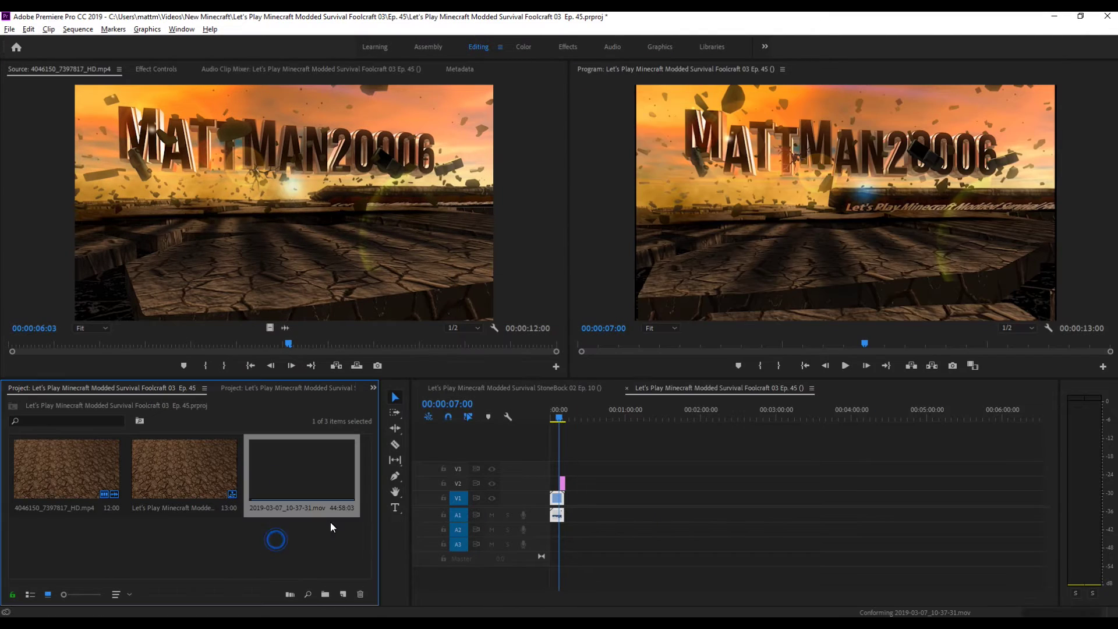
drag(315, 483, 692, 506)
mouse_move(796, 407)
mouse_down()
mouse_move(899, 411)
mouse_move(759, 411)
mouse_up()
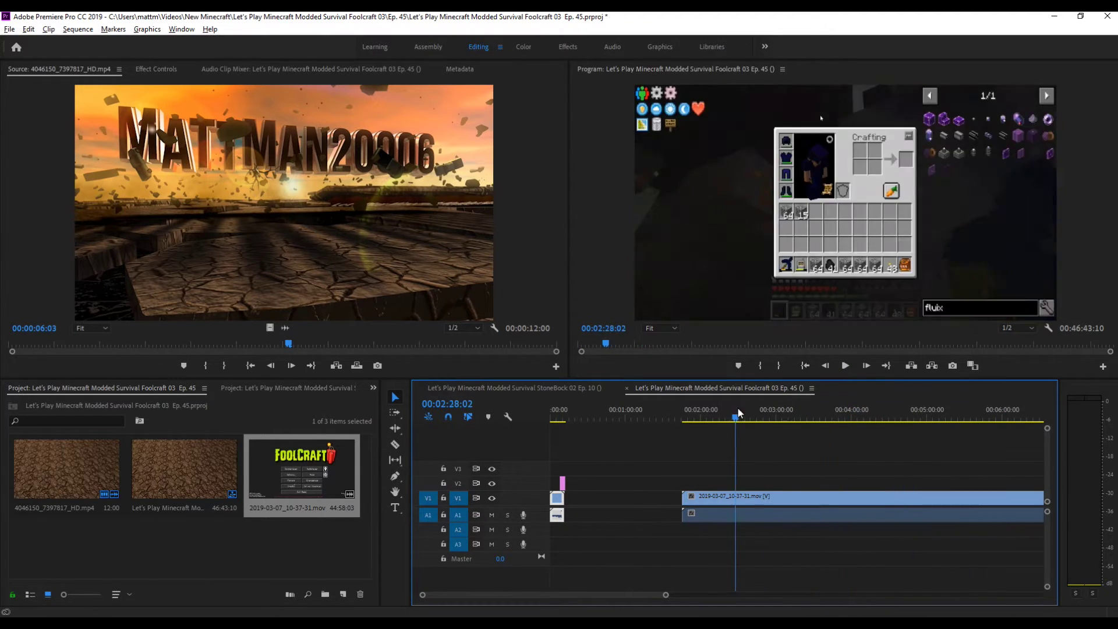
Delete the 2019-03-07_10-37-31.mov clip from the sequence and the Project panel.
drag(866, 460, 770, 568)
key(Delete)
click(282, 485)
key(Delete)
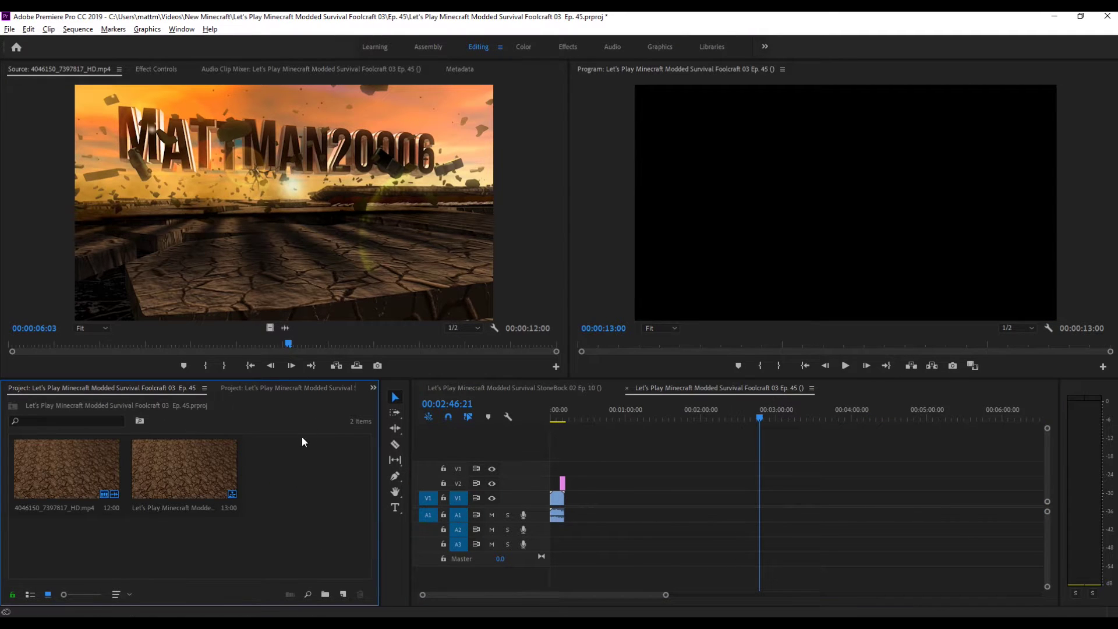
Reveal the StoneBock Ep. 10 sequence, then browse Explorer to StoneBock 2's Ep. 09 folder.
right_click(557, 386)
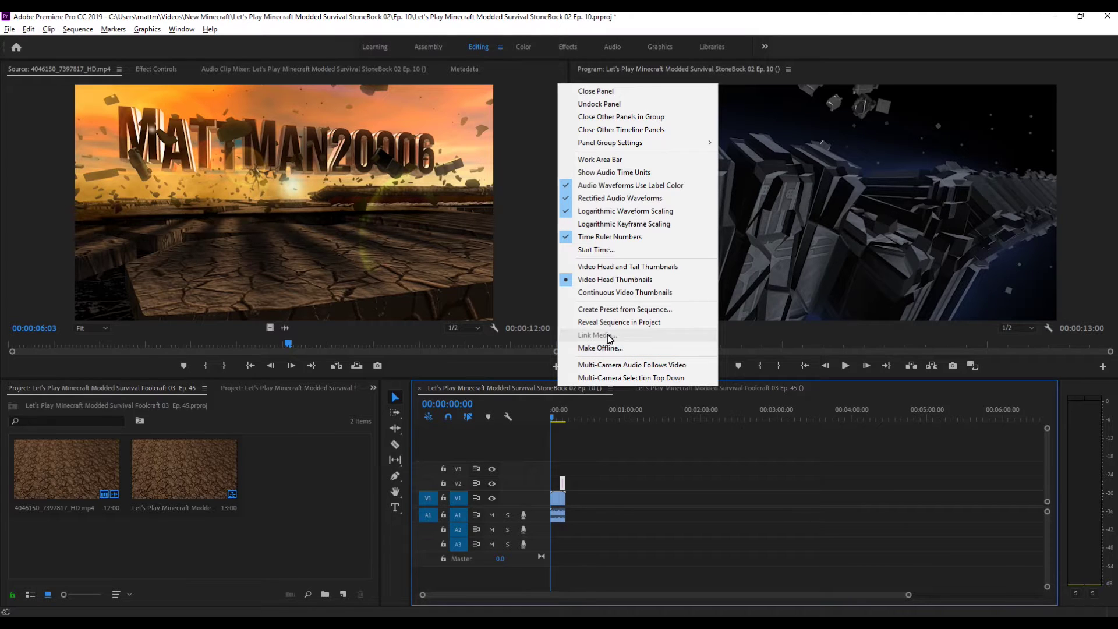
click(623, 324)
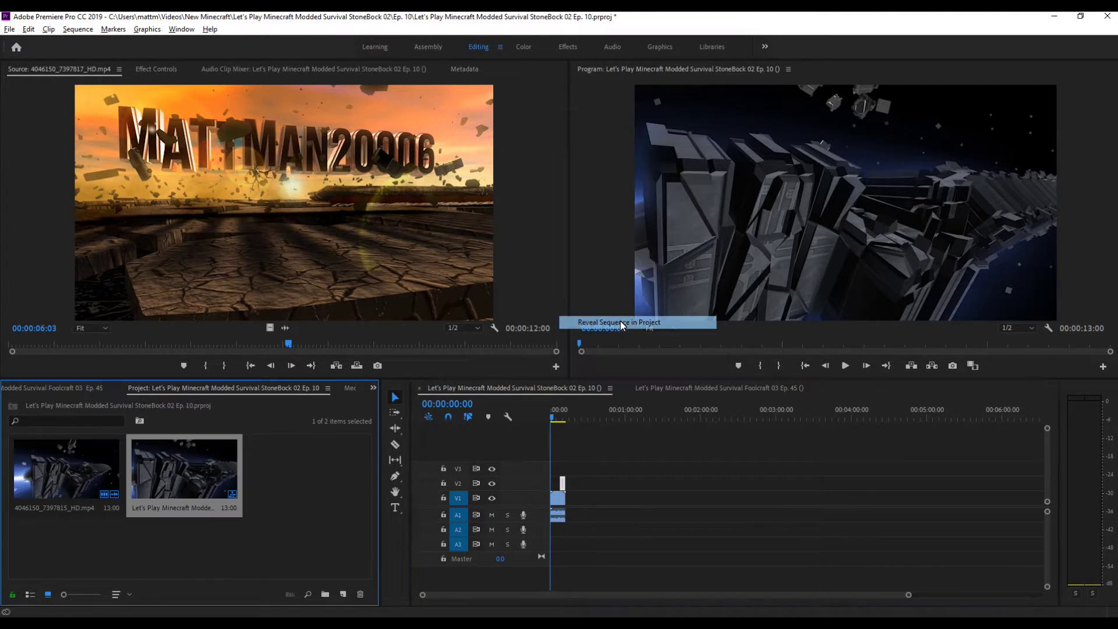
key(alt+Tab)
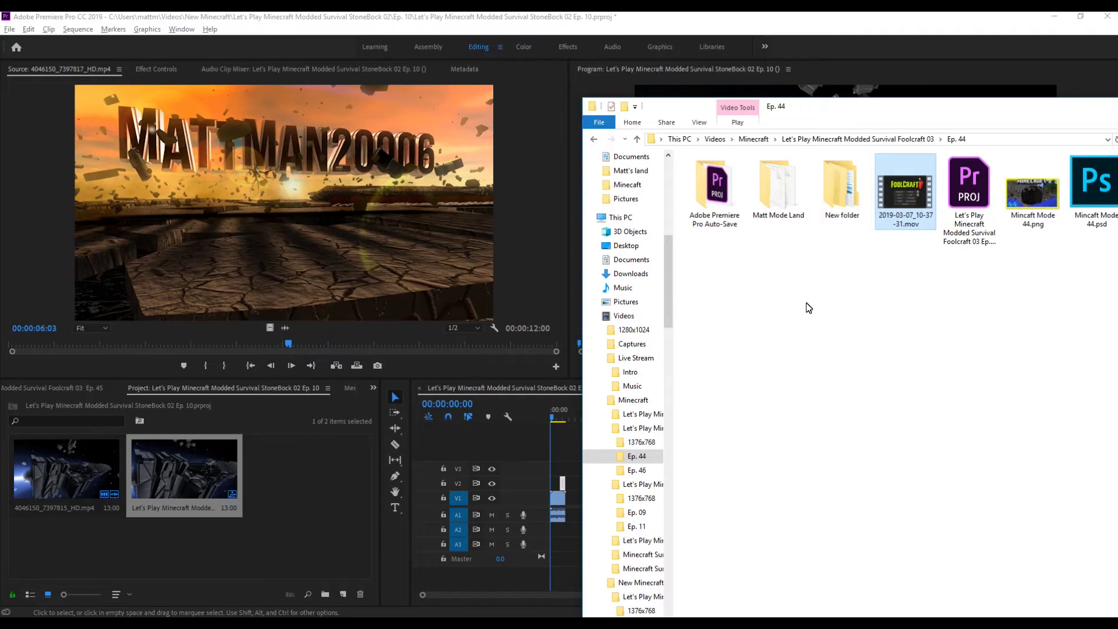
key(BackSpace)
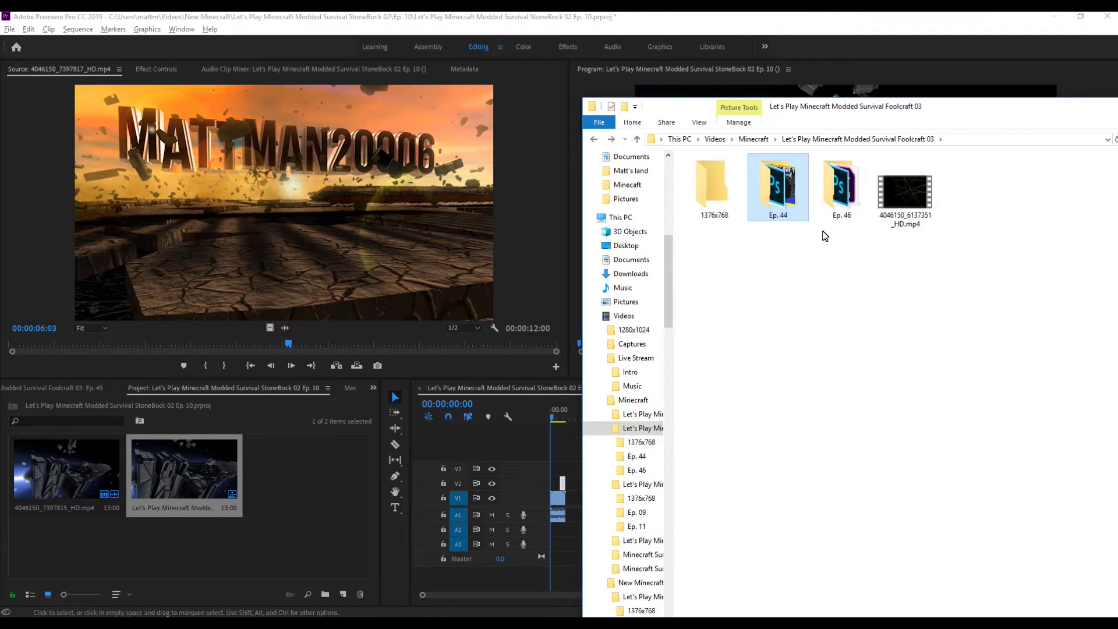
key(BackSpace)
double_click(841, 187)
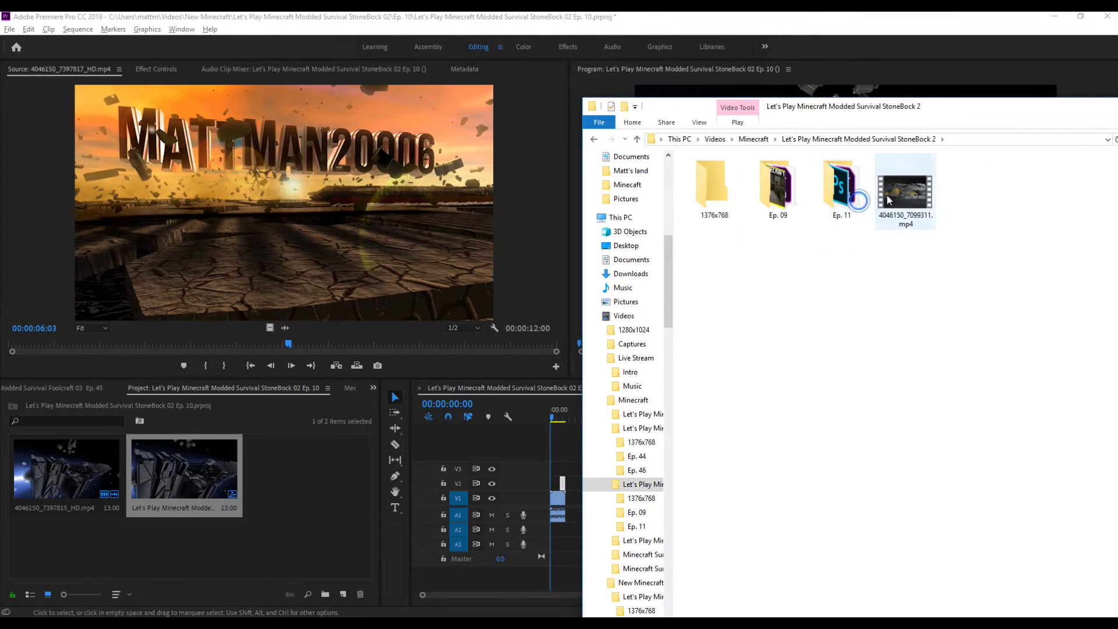
double_click(783, 187)
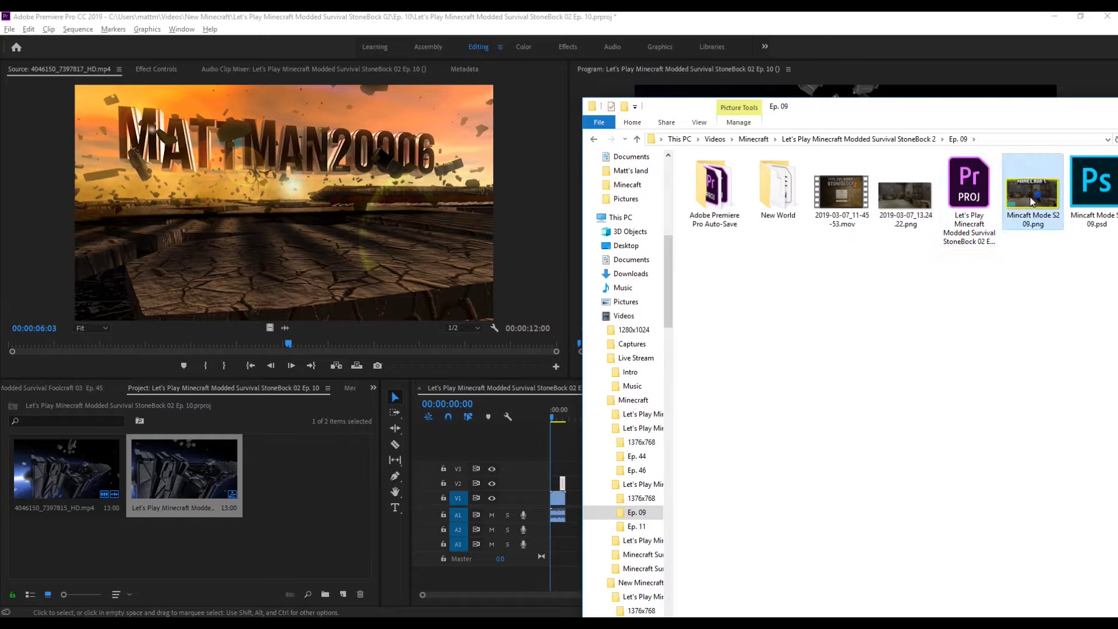
Import 2019-03-07_11-45-53.mov and place it in the sequence after the intro.
double_click(841, 191)
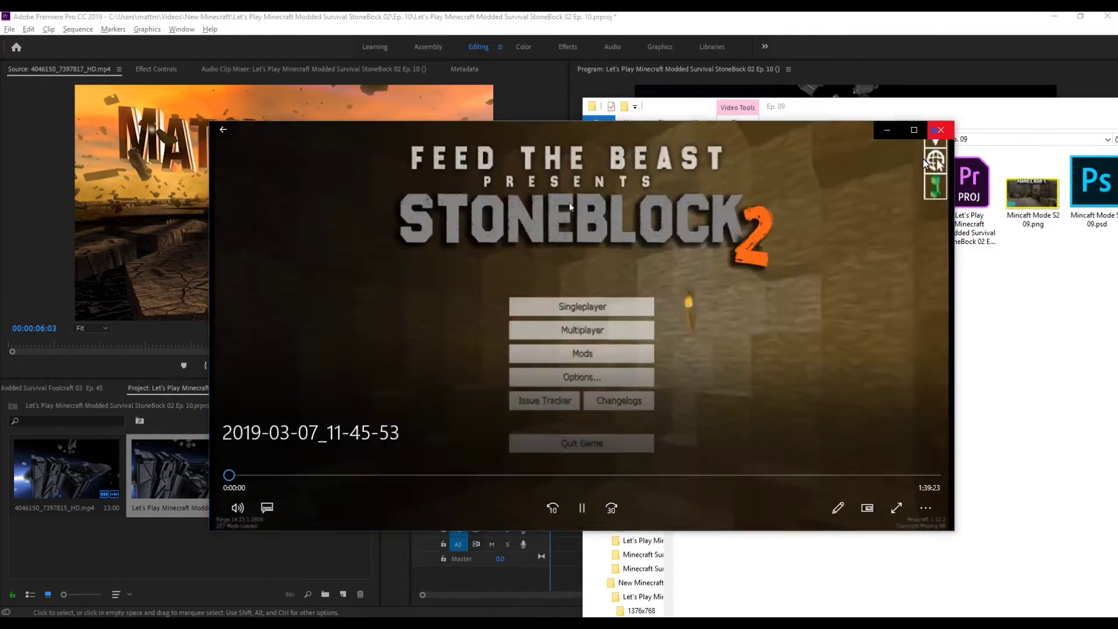
click(940, 130)
drag(862, 204, 286, 514)
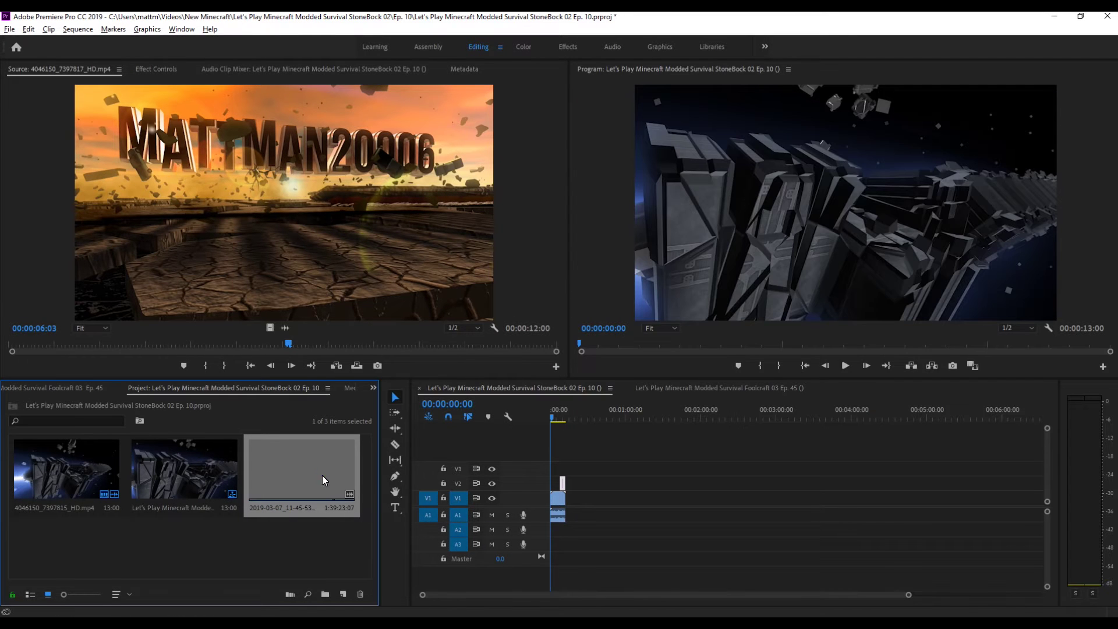
drag(333, 490, 655, 496)
drag(711, 413, 968, 410)
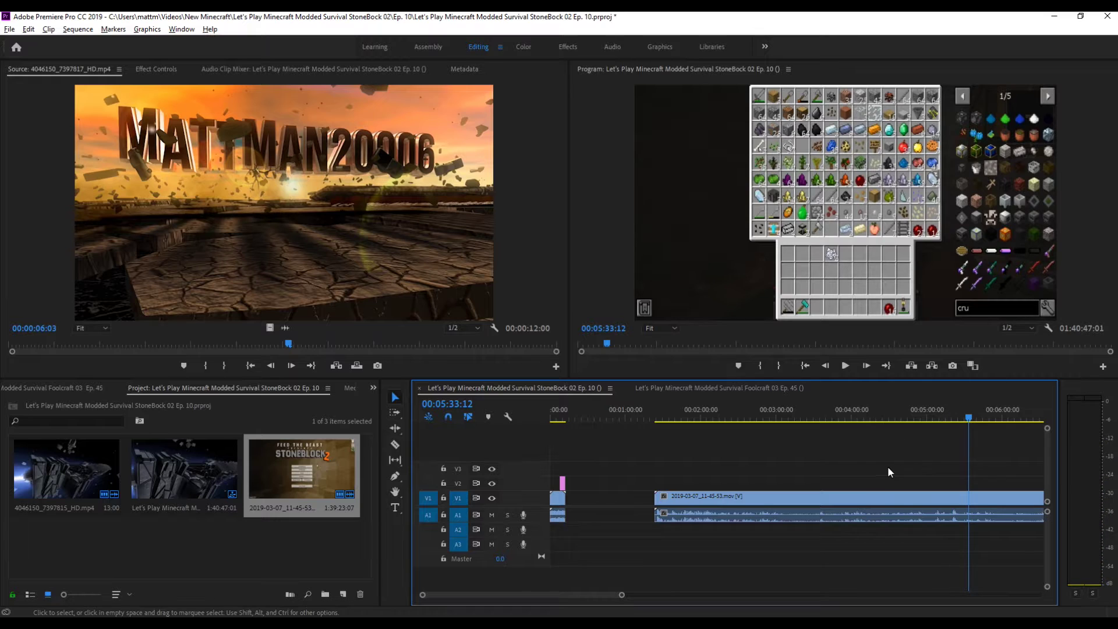
Delete the long recording from the StoneBock sequence and the project media.
drag(887, 473, 806, 546)
key(Delete)
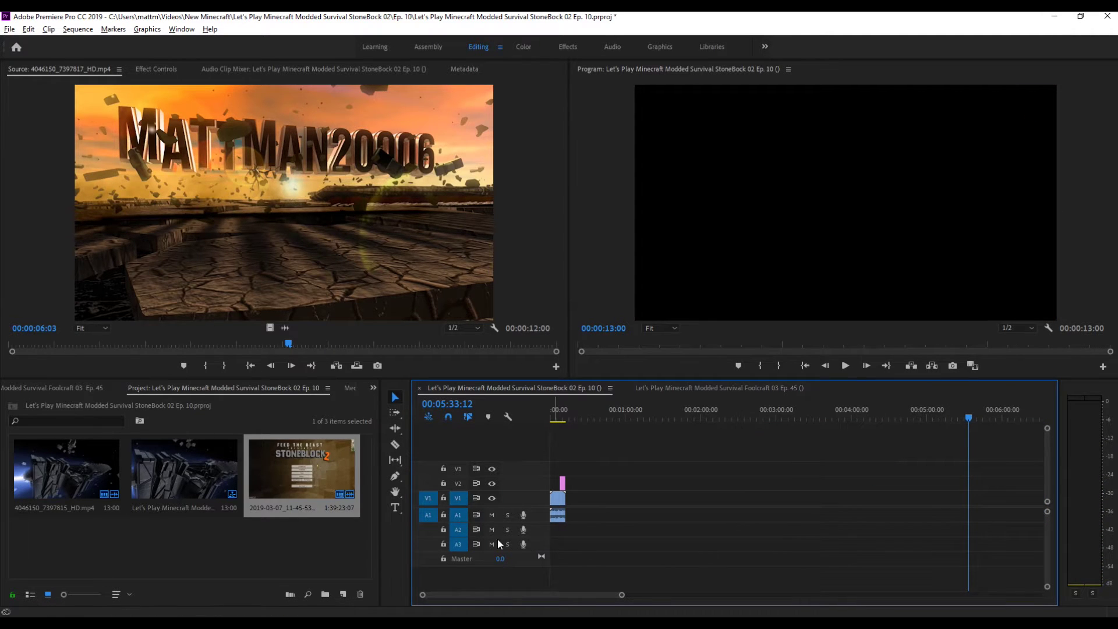
click(313, 464)
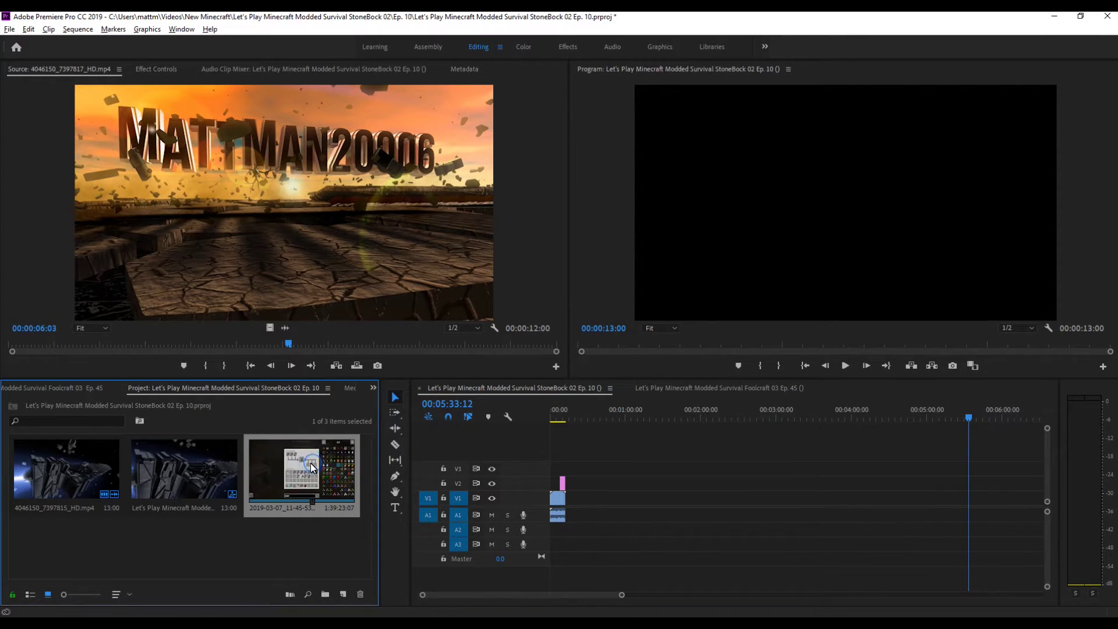
key(Delete)
Save the StoneBock 02 Ep. 10 and Foolcraft 03 Ep. 45 projects.
key(ctrl+s)
click(712, 387)
key(ctrl+s)
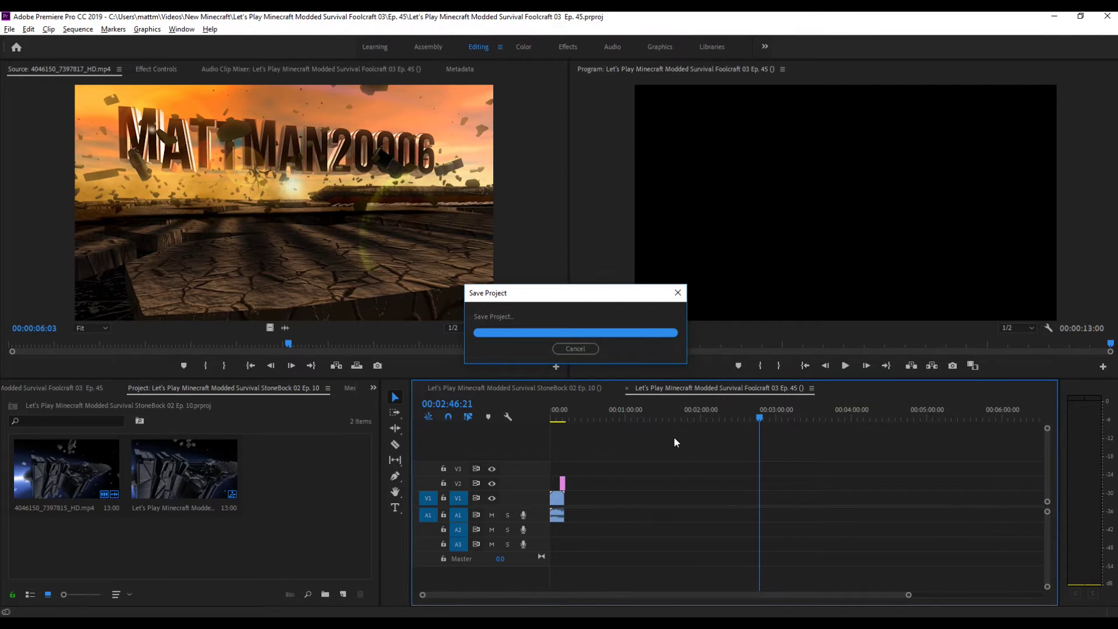
key(alt+Tab)
click(791, 348)
Browse New Minecraft to Foolcraft 03's Ep. 45 folder and select its Photoshop file.
key(BackSpace)
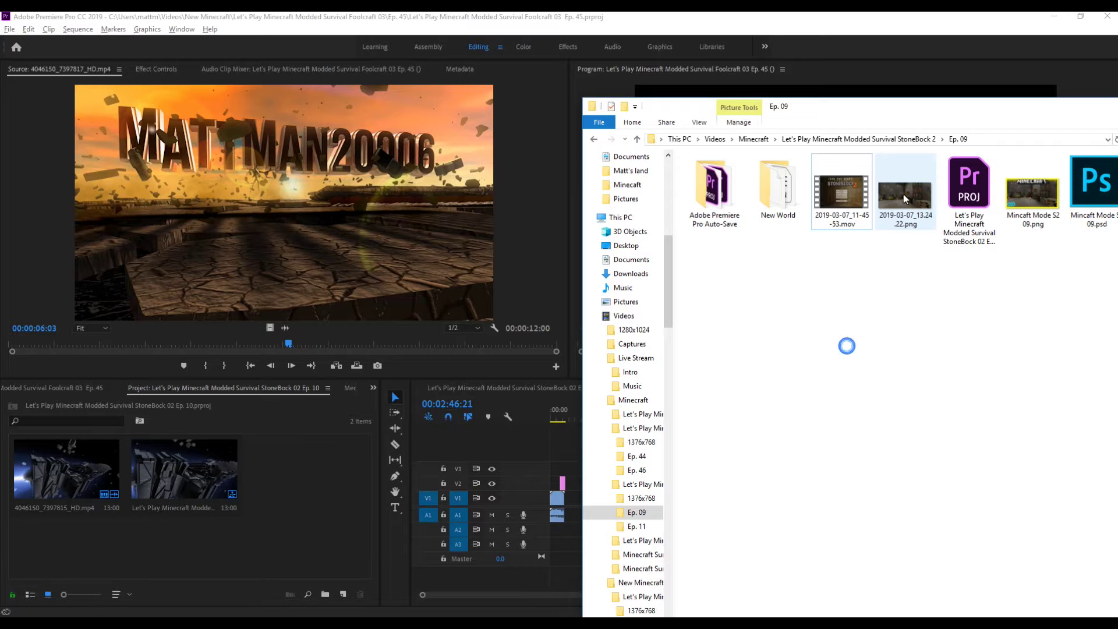
key(BackSpace)
key(BackSpace)
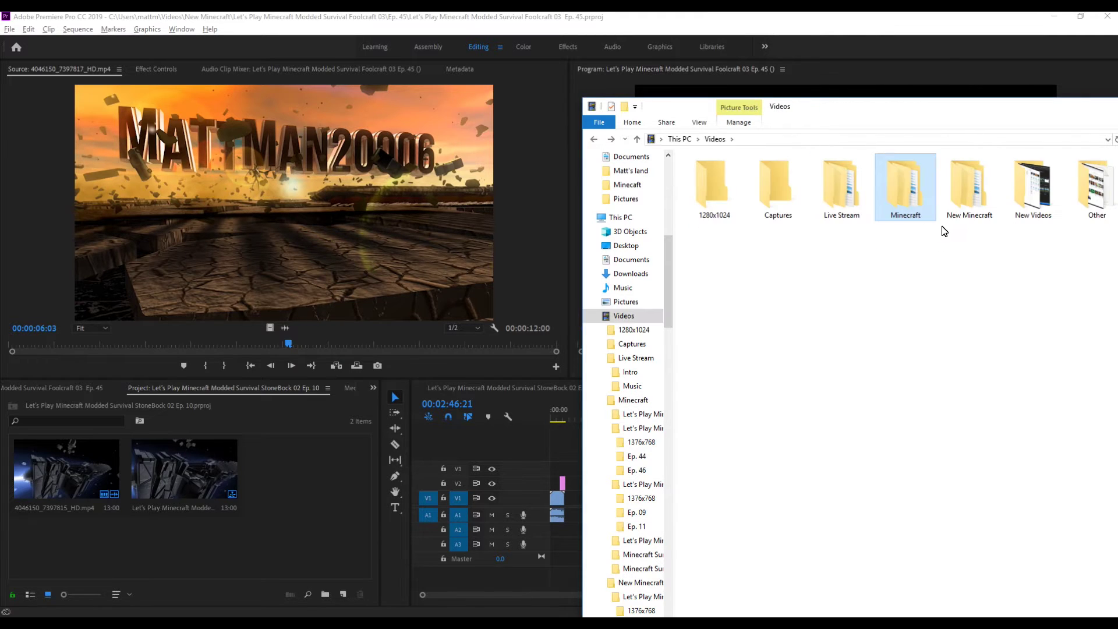
double_click(955, 192)
click(702, 201)
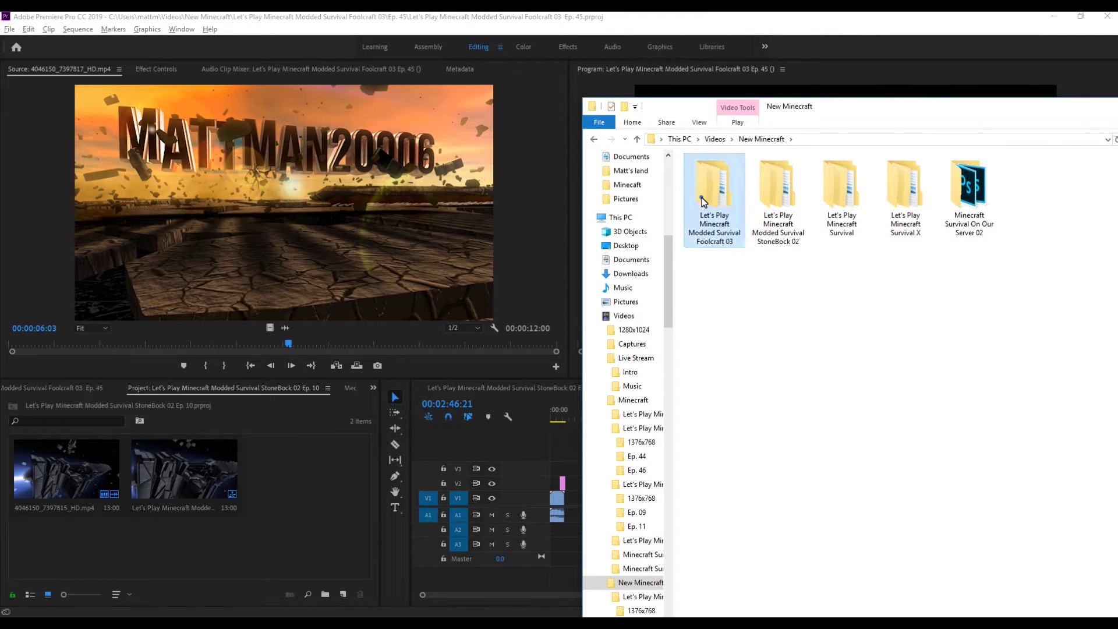
double_click(721, 224)
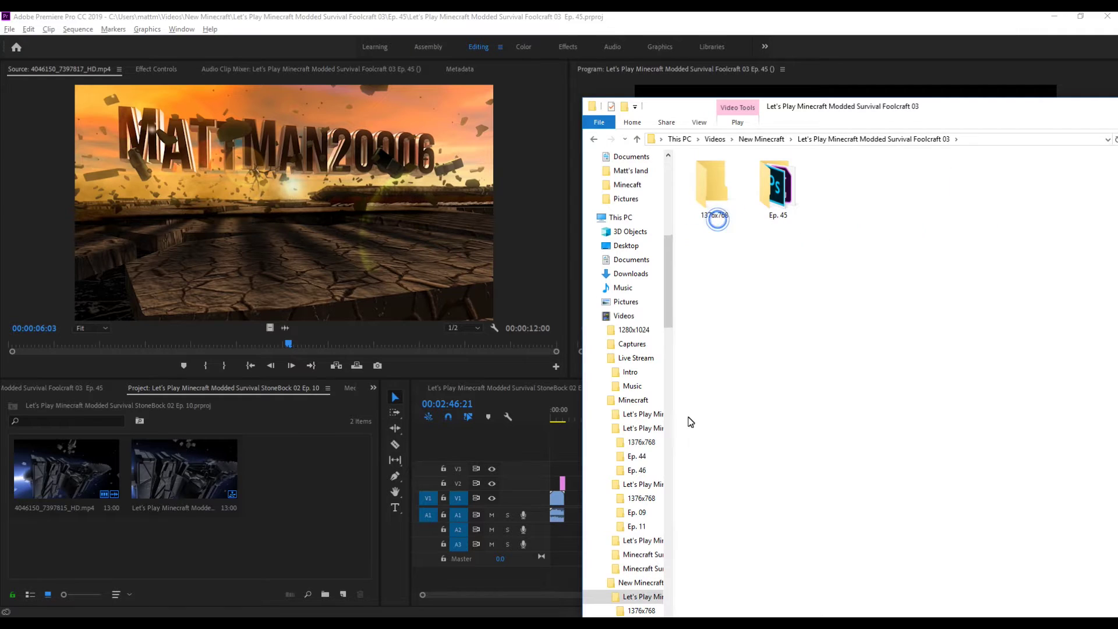
double_click(783, 186)
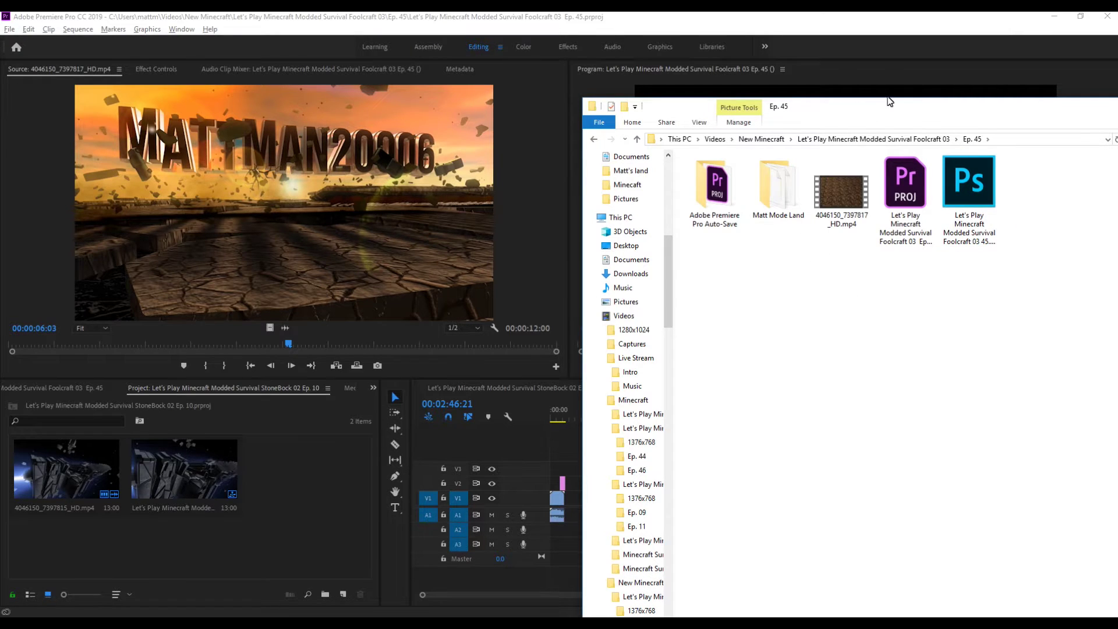
drag(777, 106, 618, 95)
click(813, 226)
Look through the StoneBock 02, Survival Ep. 335 and Survival X Ep. 08 folders.
key(alt+Left)
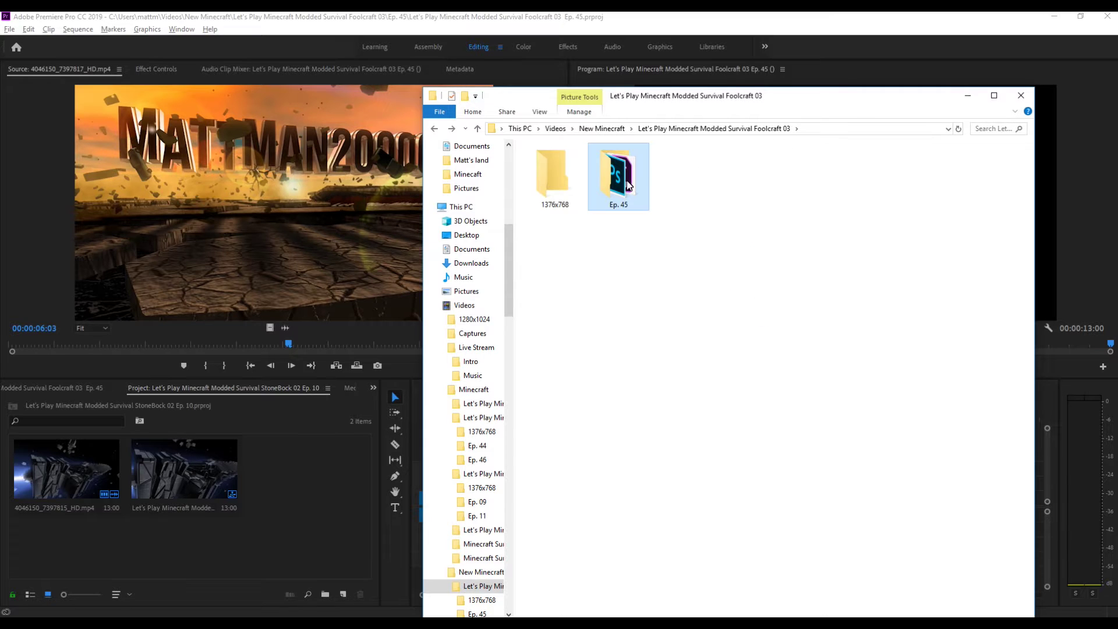
key(alt+Left)
click(602, 187)
double_click(602, 187)
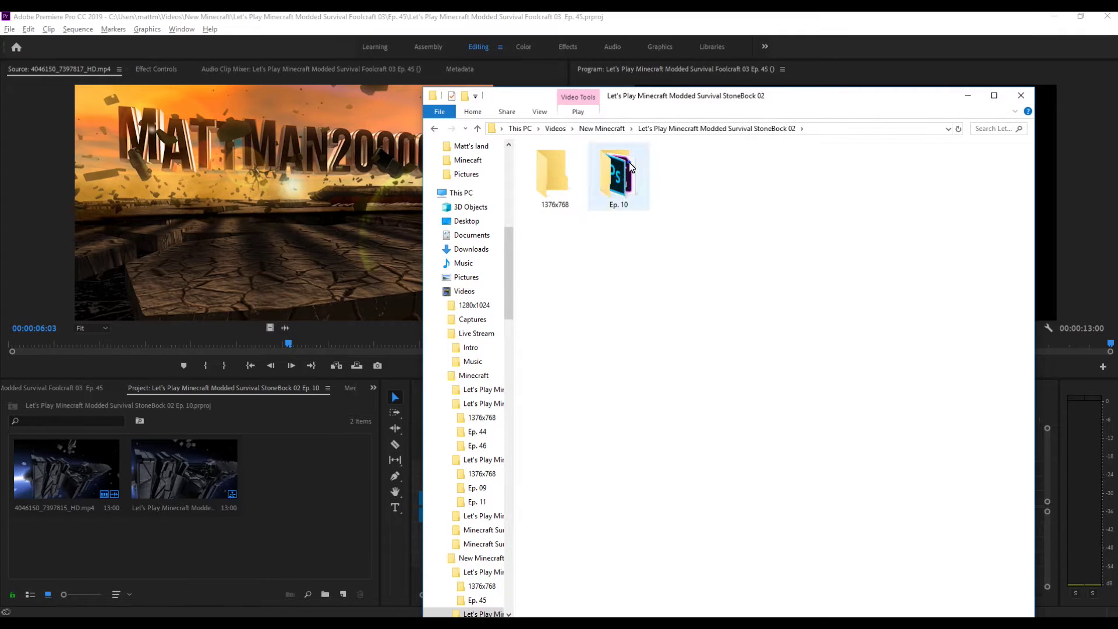
key(alt+Left)
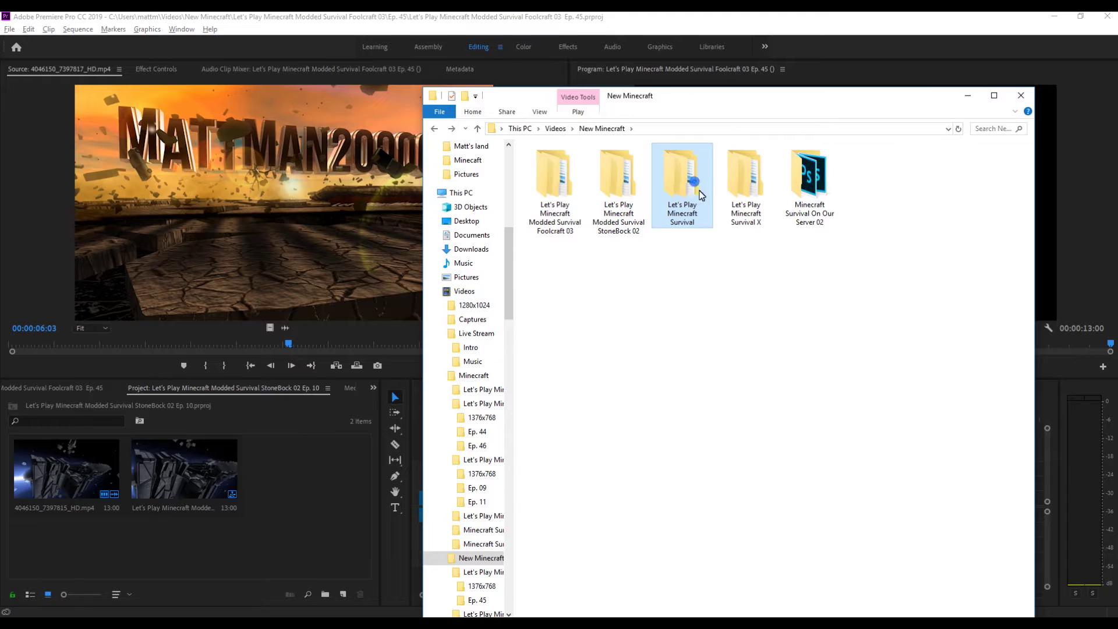
double_click(682, 180)
click(627, 185)
double_click(628, 186)
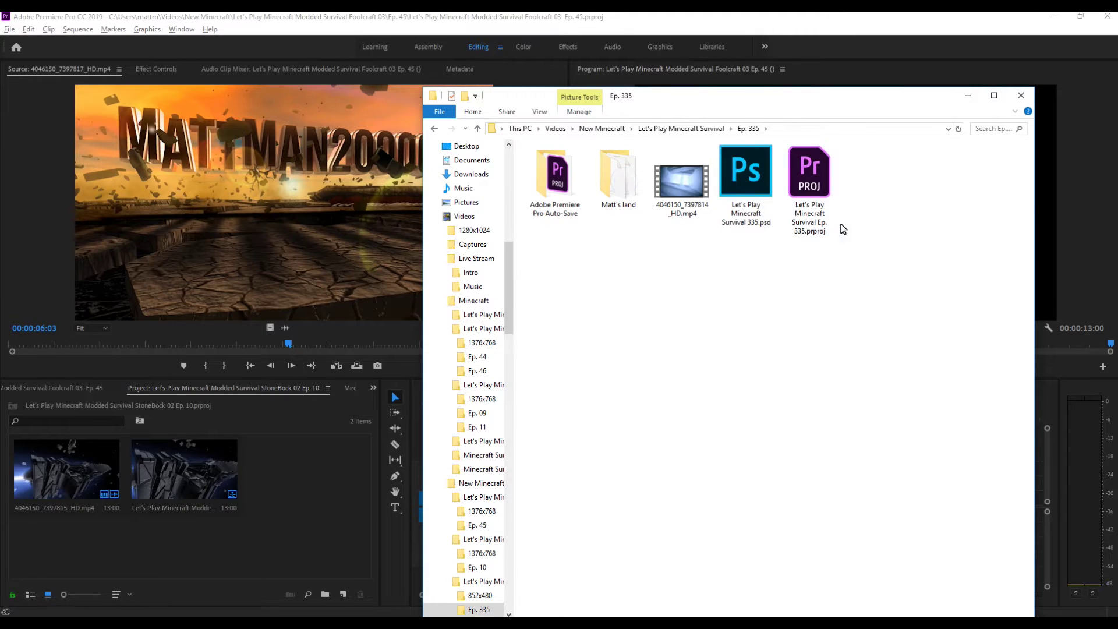
key(alt+Left)
key(alt+Left)
double_click(743, 186)
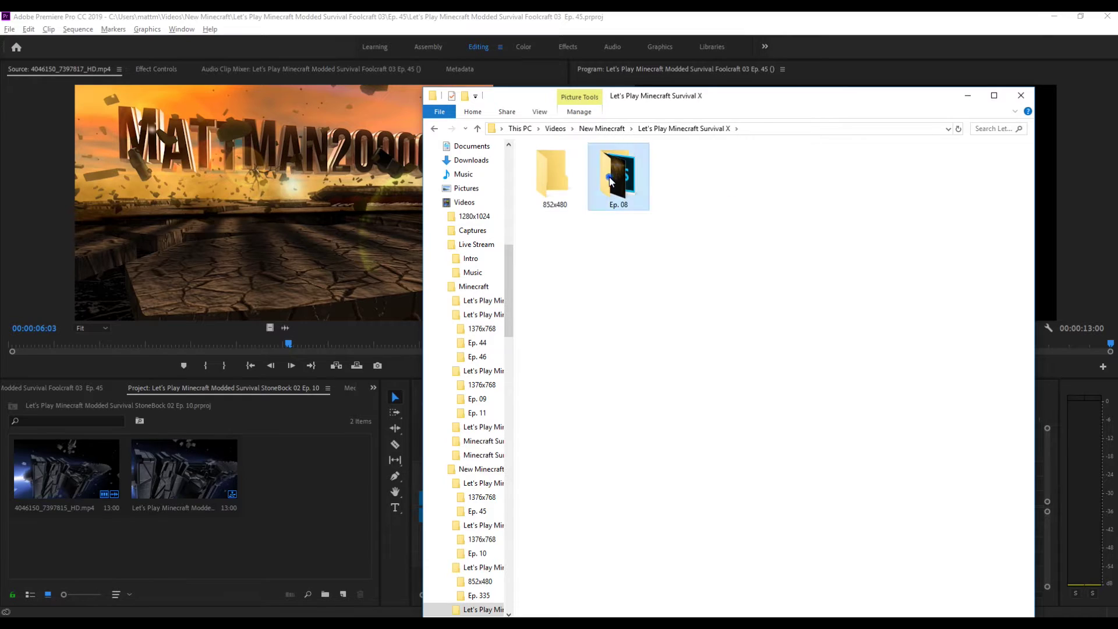
double_click(617, 178)
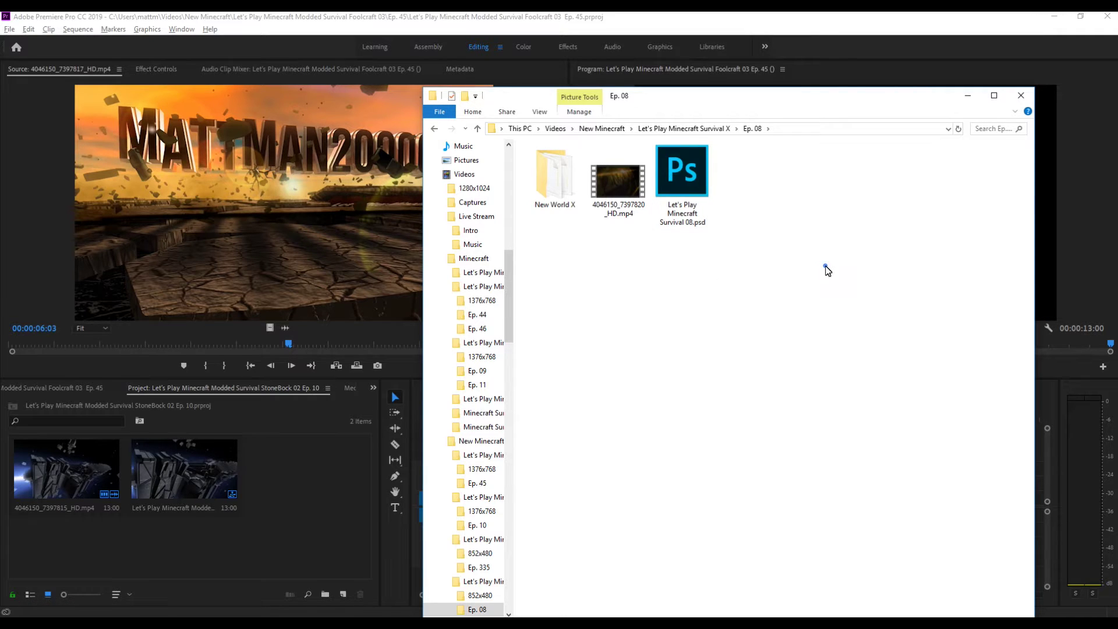
Check the Survival On Our Server 02 folder, then open the Ep. 335 .prproj.
key(alt+Left)
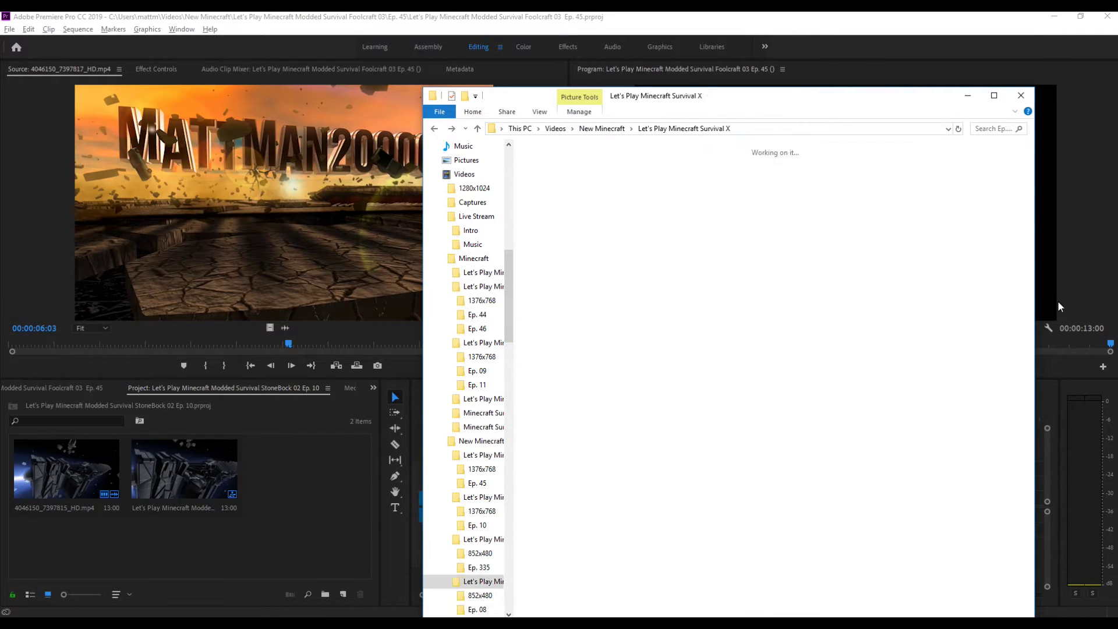
key(alt+Left)
double_click(814, 188)
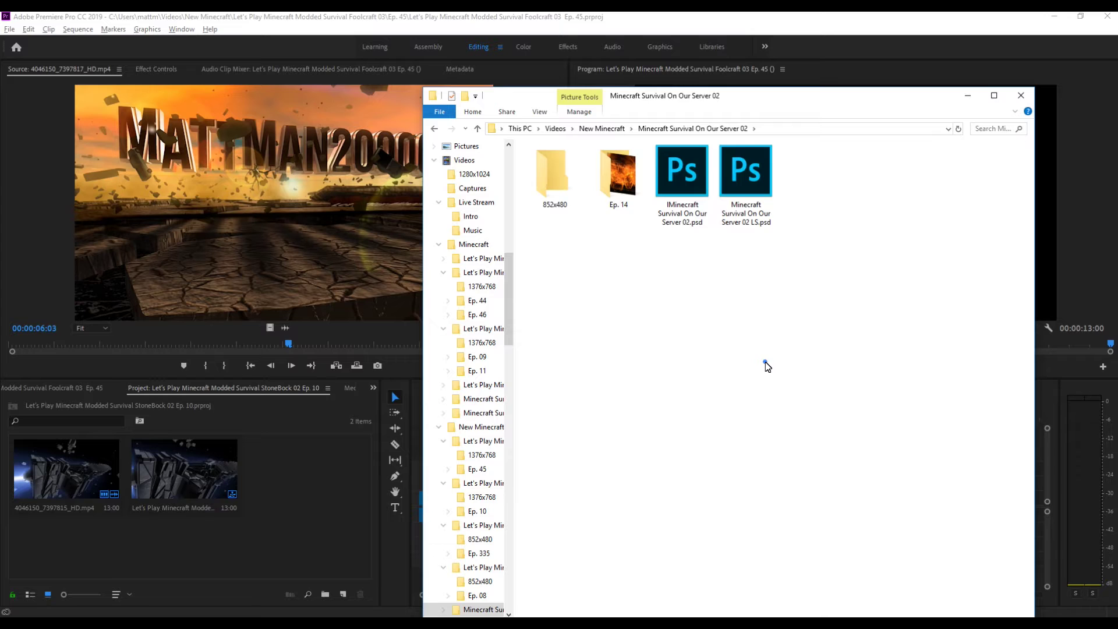
key(alt+Left)
double_click(680, 192)
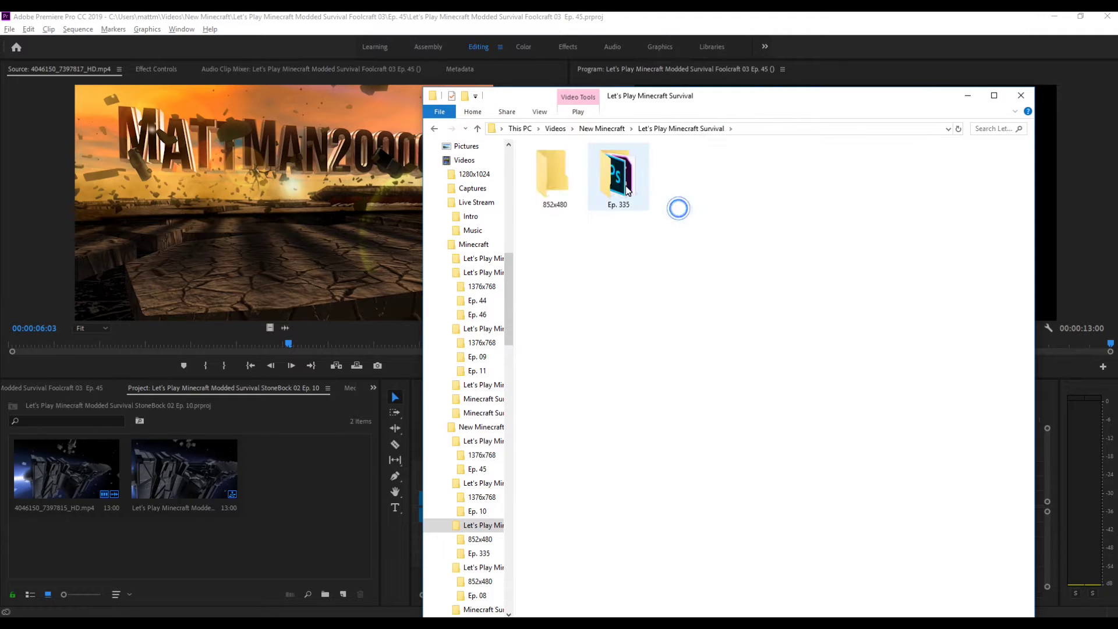
double_click(622, 186)
double_click(802, 184)
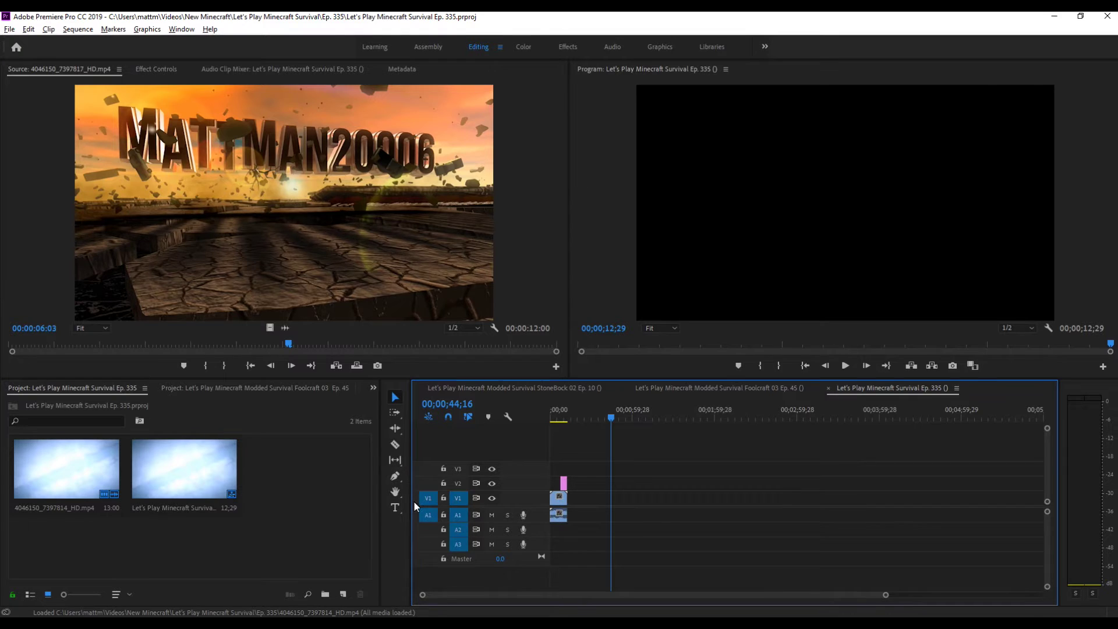
Open the Minecraft Survival On Our Server 02 folder under New Minecraft in File Explorer.
key(alt+Tab)
key(BackSpace)
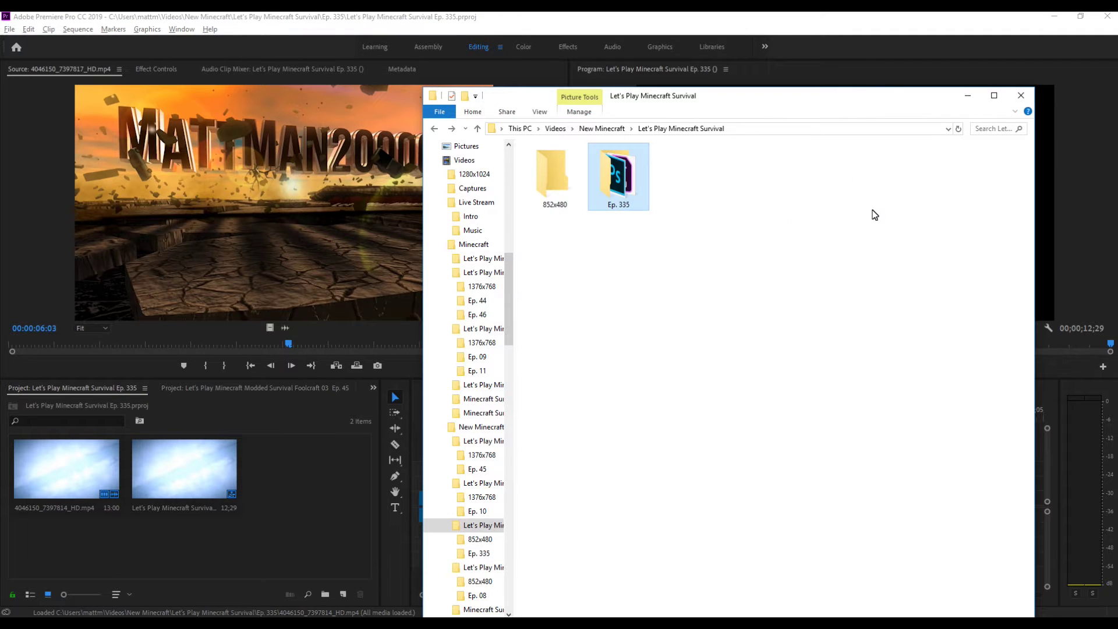
key(BackSpace)
double_click(831, 175)
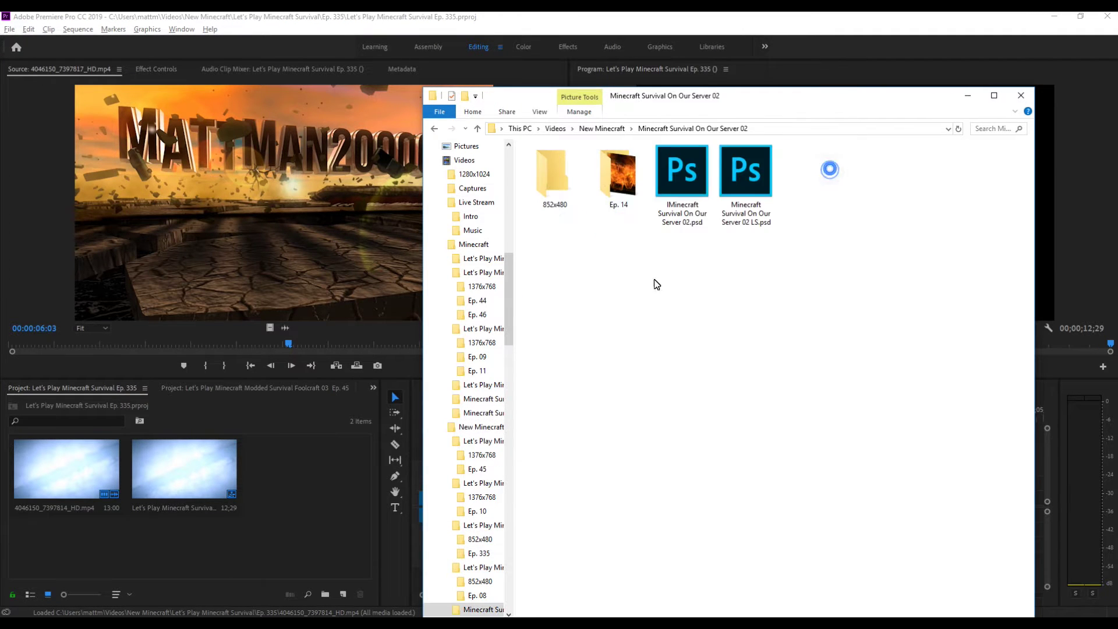
click(409, 423)
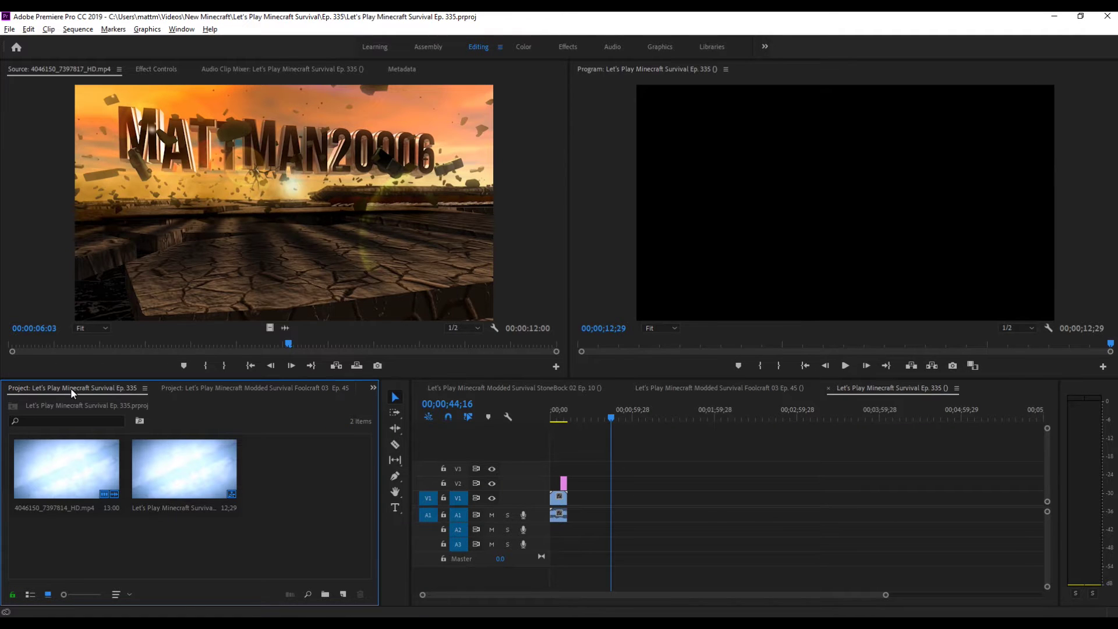
Start Save As, choose the Minecraft Survival On Our Server 02 folder, and copy its name.
click(7, 31)
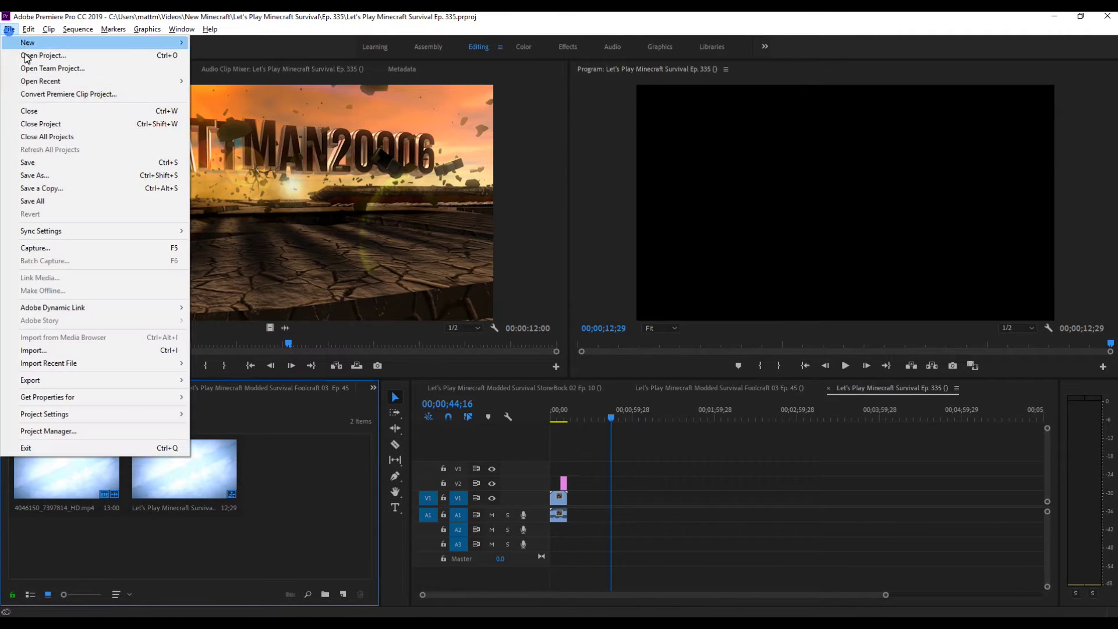
click(47, 173)
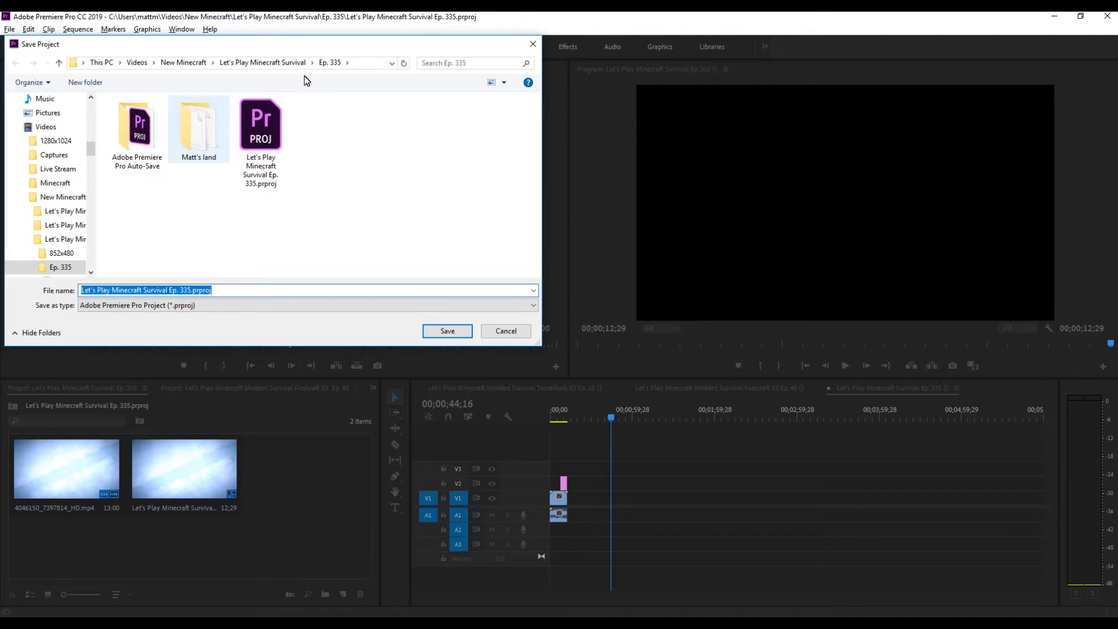
click(172, 63)
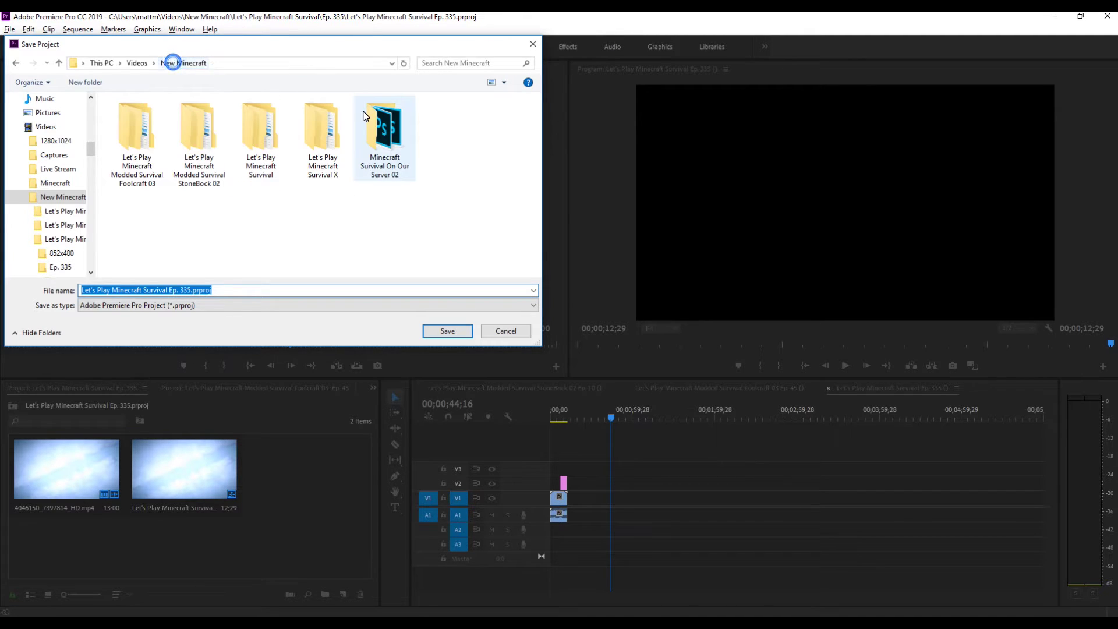
double_click(401, 141)
right_click(284, 66)
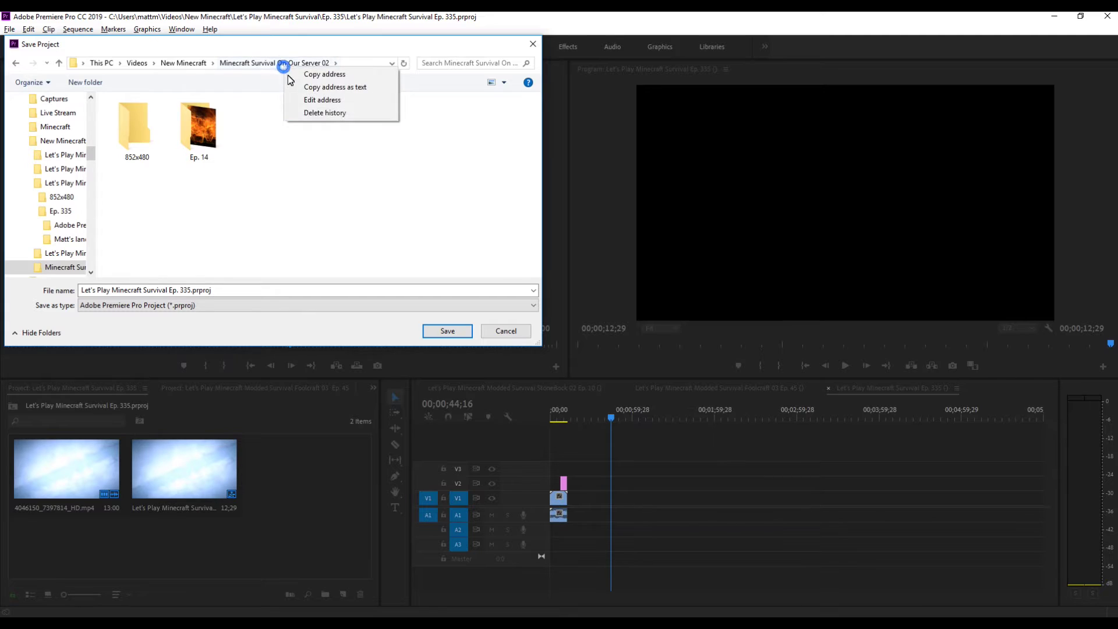
click(322, 100)
drag(321, 63, 204, 84)
key(ctrl+c)
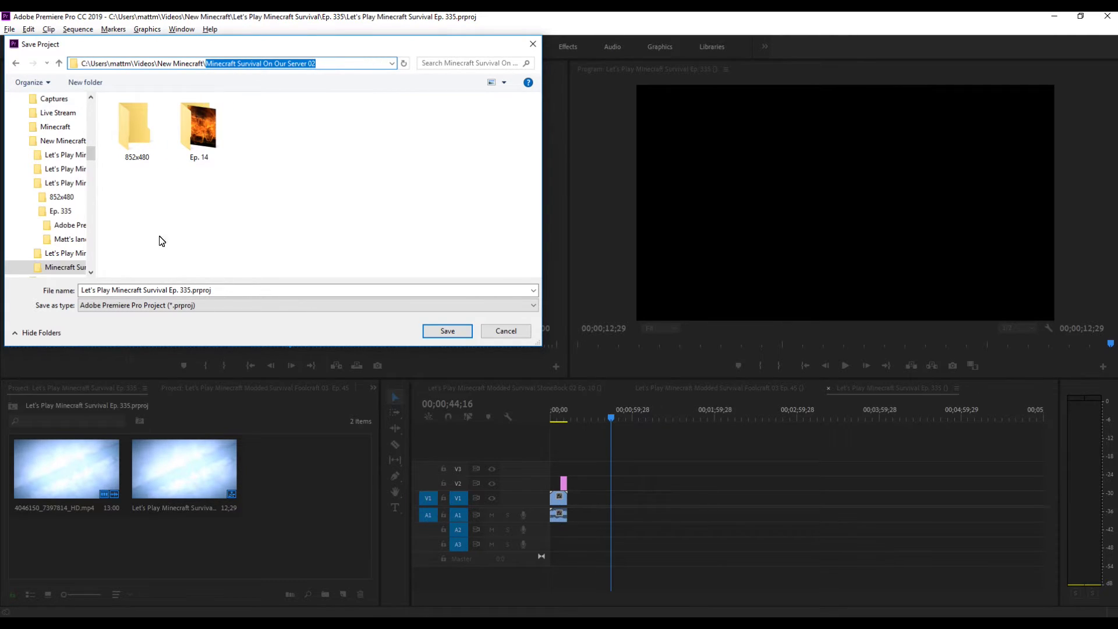
Save the project as 'Minecraft Survival On Our Server 02 Ep. 14' in that series folder.
click(130, 290)
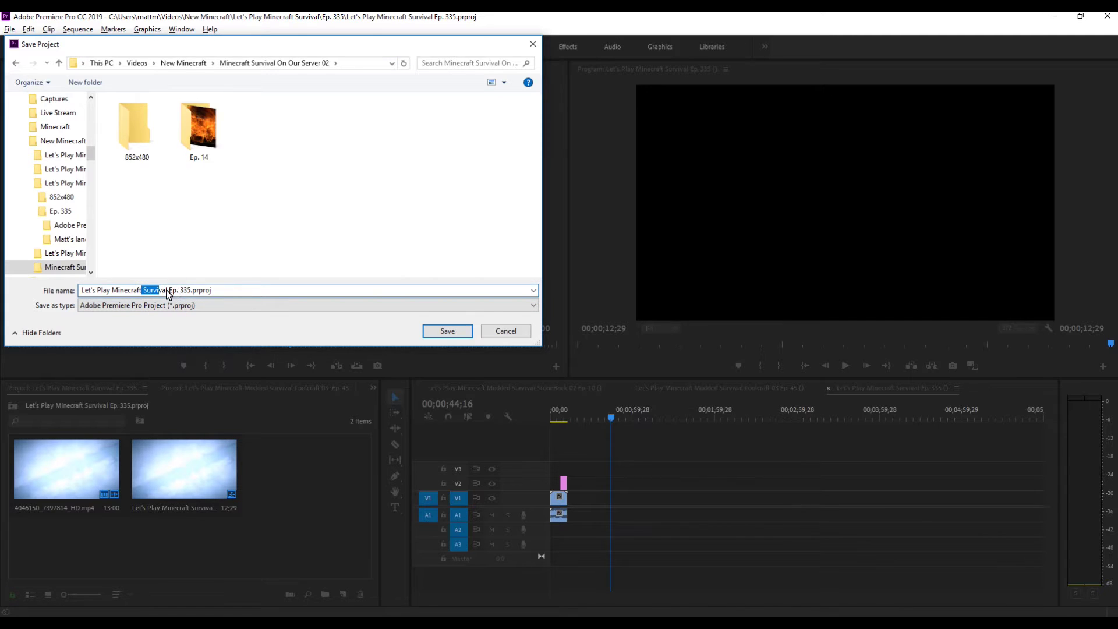
key(shift+Home)
key(ctrl+v)
click(460, 334)
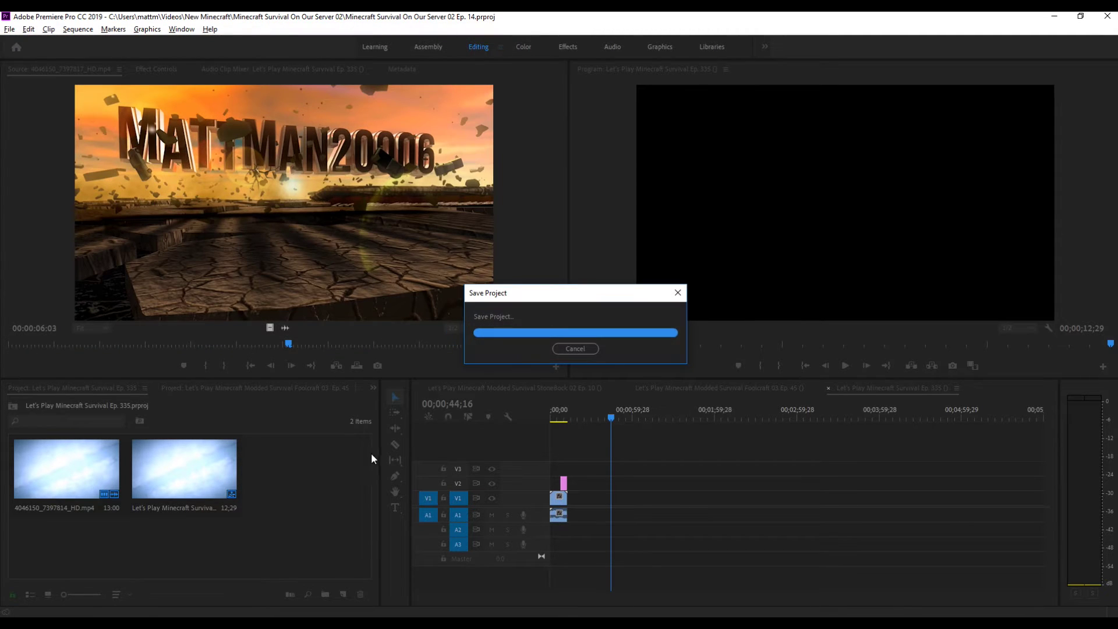
key(alt+Tab)
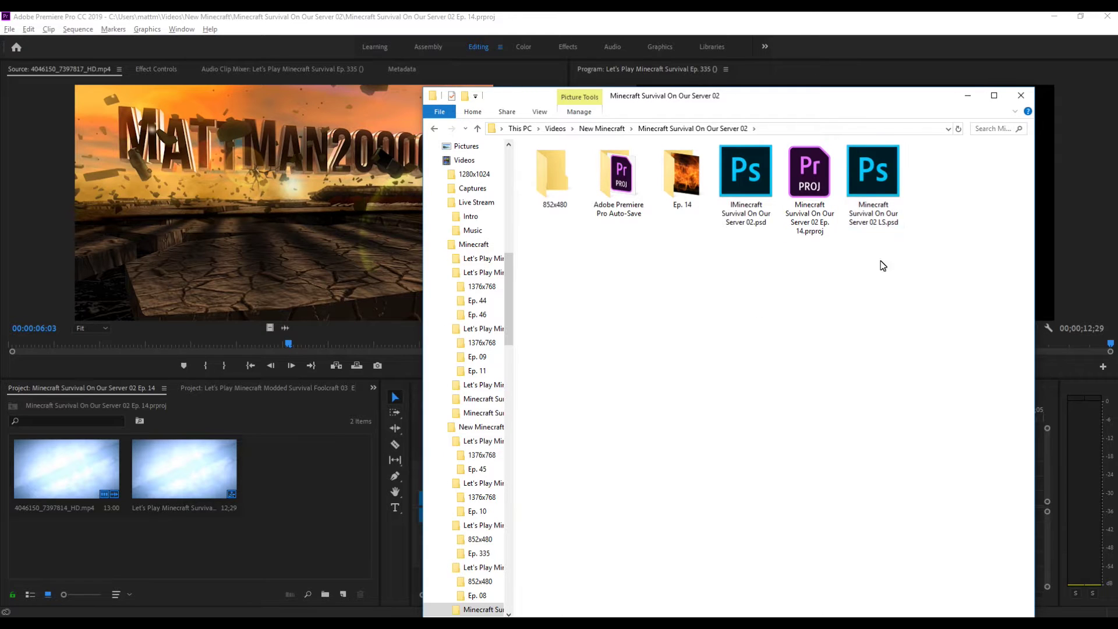
click(272, 491)
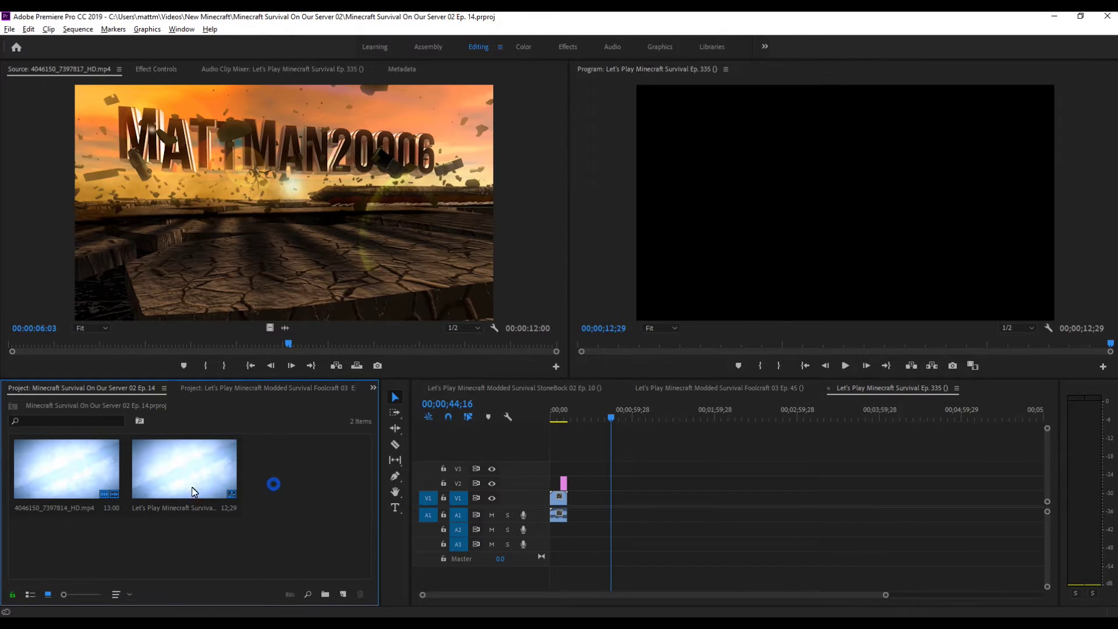
Delete the old intro 4046150_7397814_HD.mp4 from the project and its timeline uses.
click(65, 476)
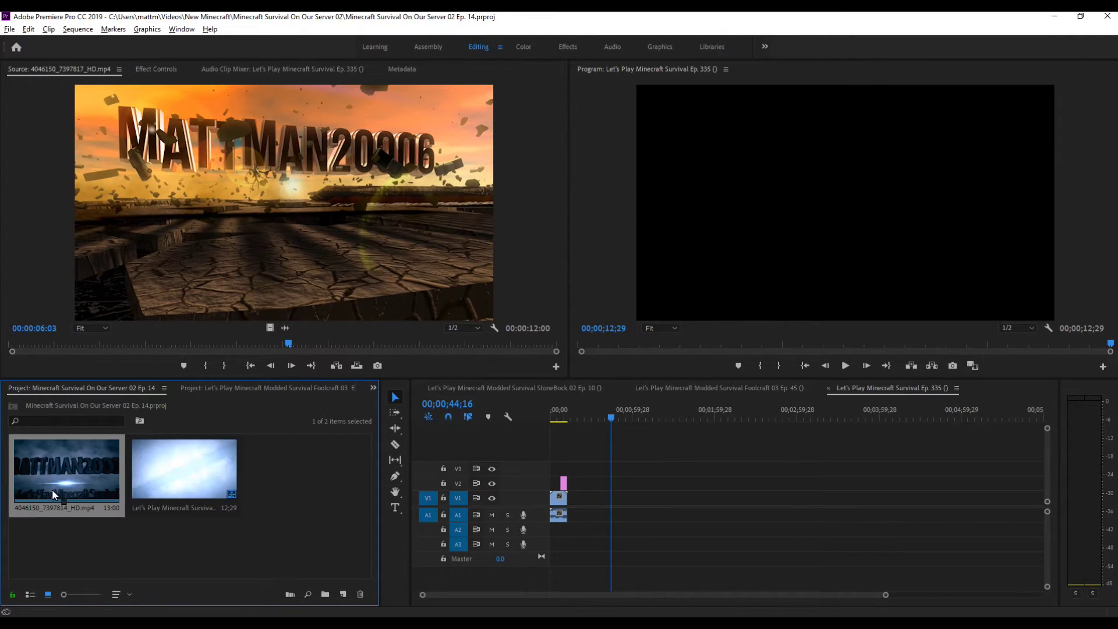
key(Delete)
key(Escape)
key(Delete)
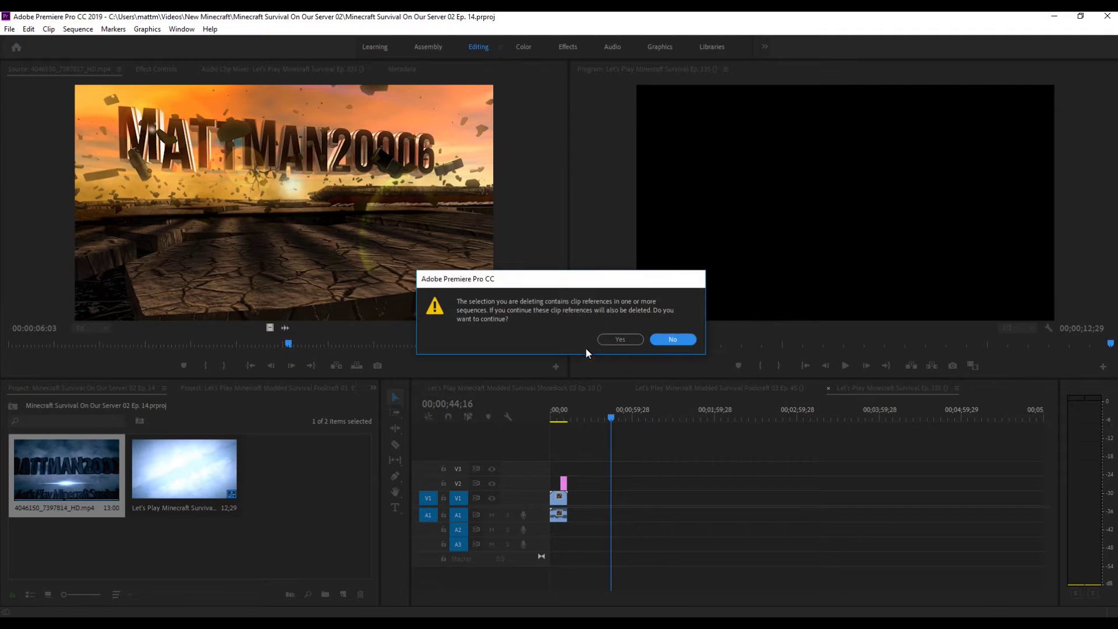
click(616, 340)
Import 4046150_7397818_HD.mp4 from the Ep. 14 folder into the Project panel.
key(alt+Tab)
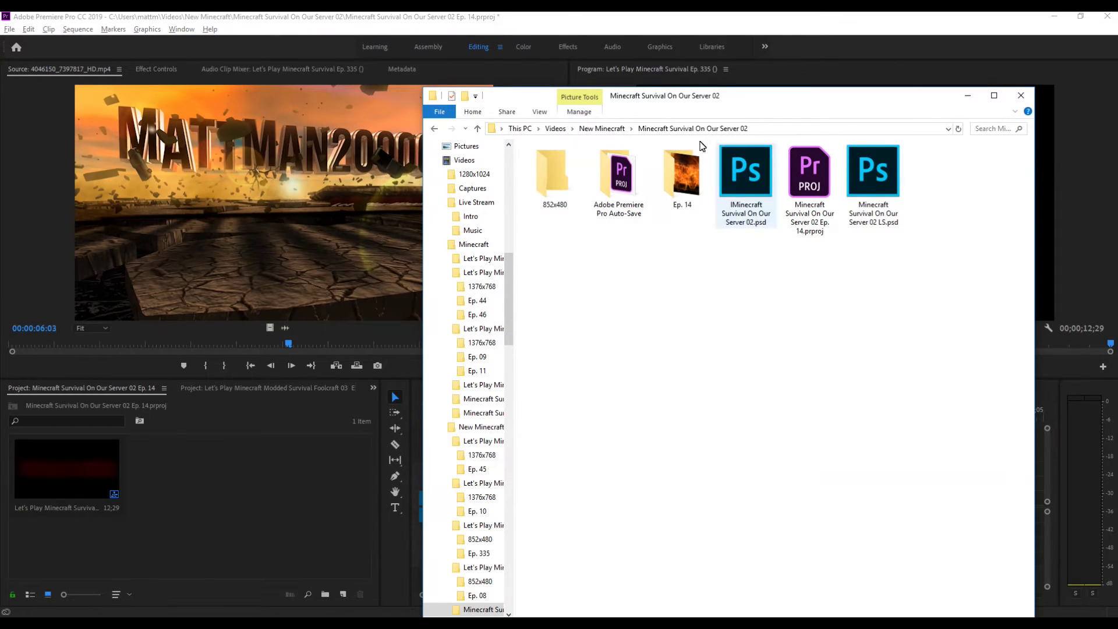
double_click(689, 176)
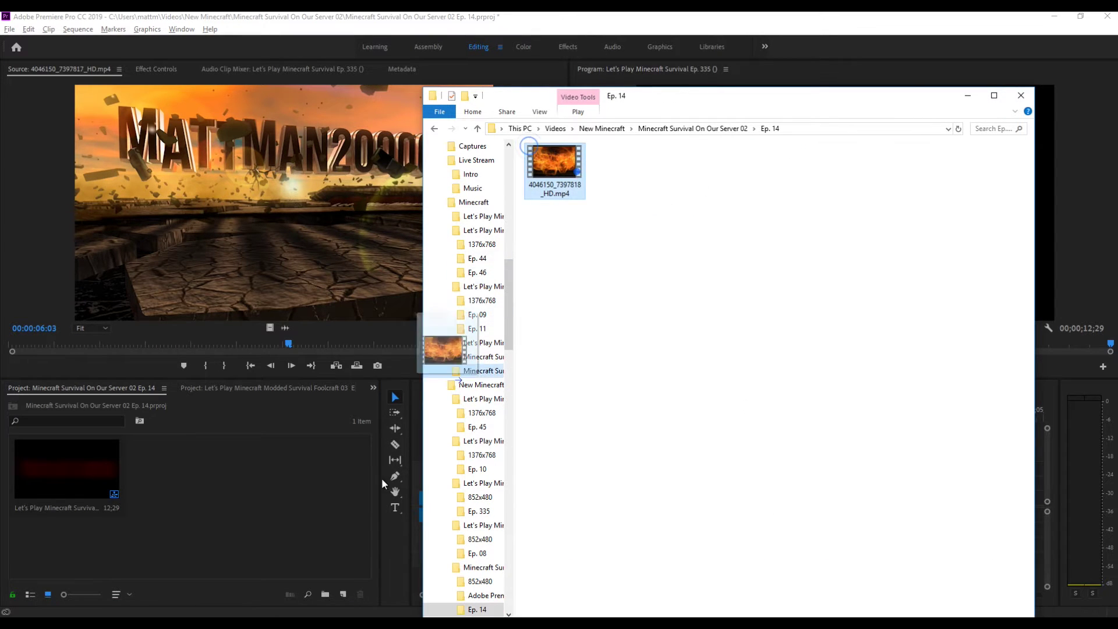
drag(580, 179, 206, 494)
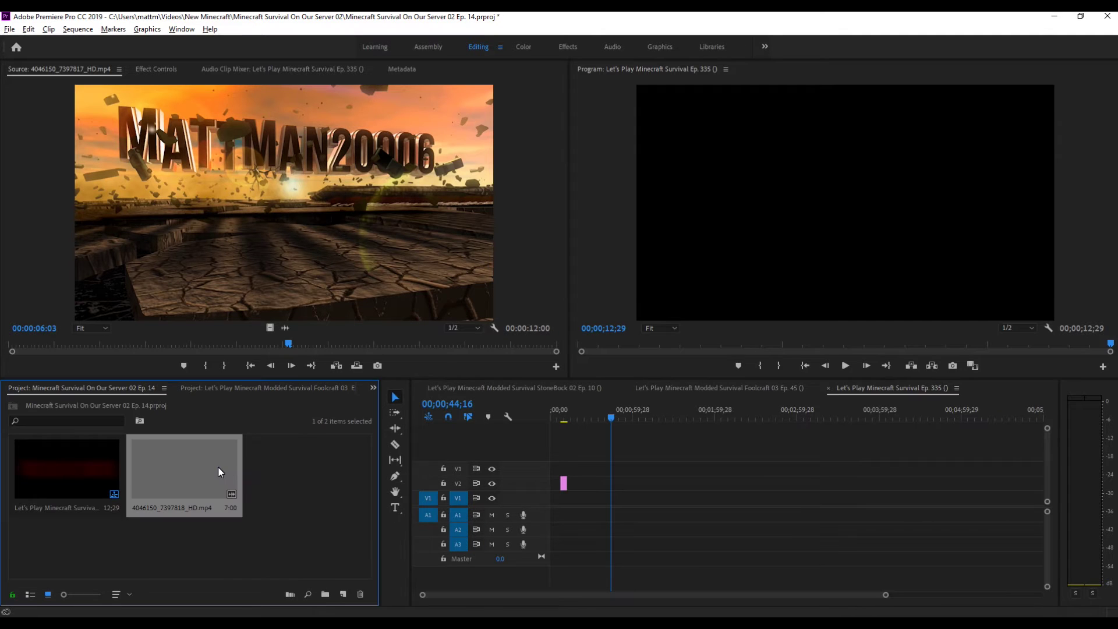
Place the new intro clip at the start of V1/A1 and preview it.
drag(64, 474, 652, 517)
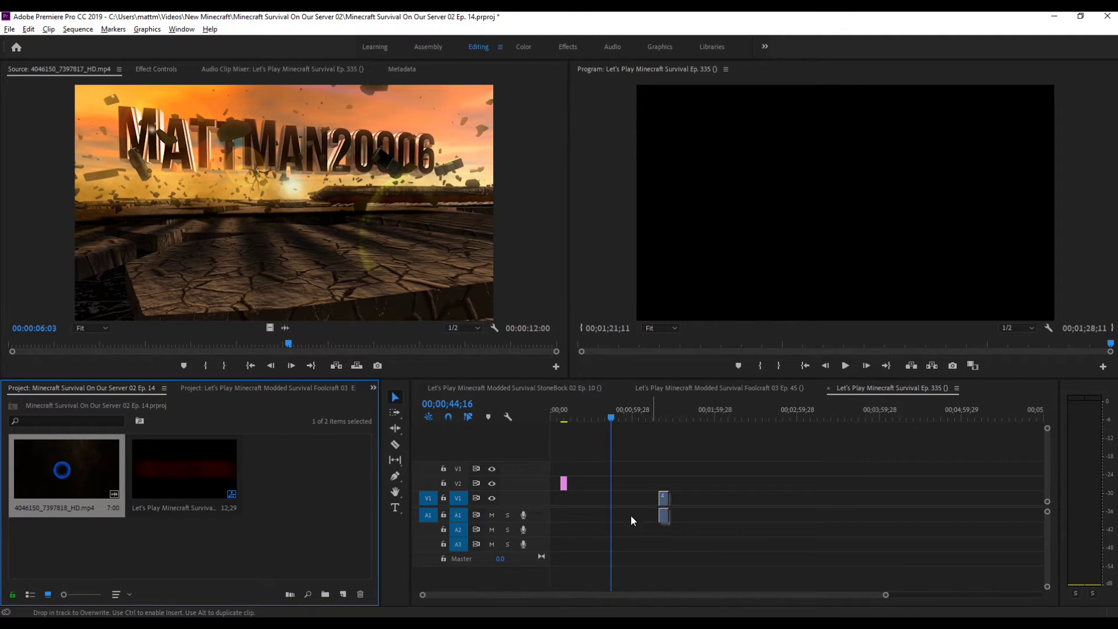
mouse_move(542, 515)
mouse_down()
mouse_move(166, 484)
mouse_move(536, 515)
mouse_up()
click(556, 412)
drag(555, 412, 550, 417)
key(space)
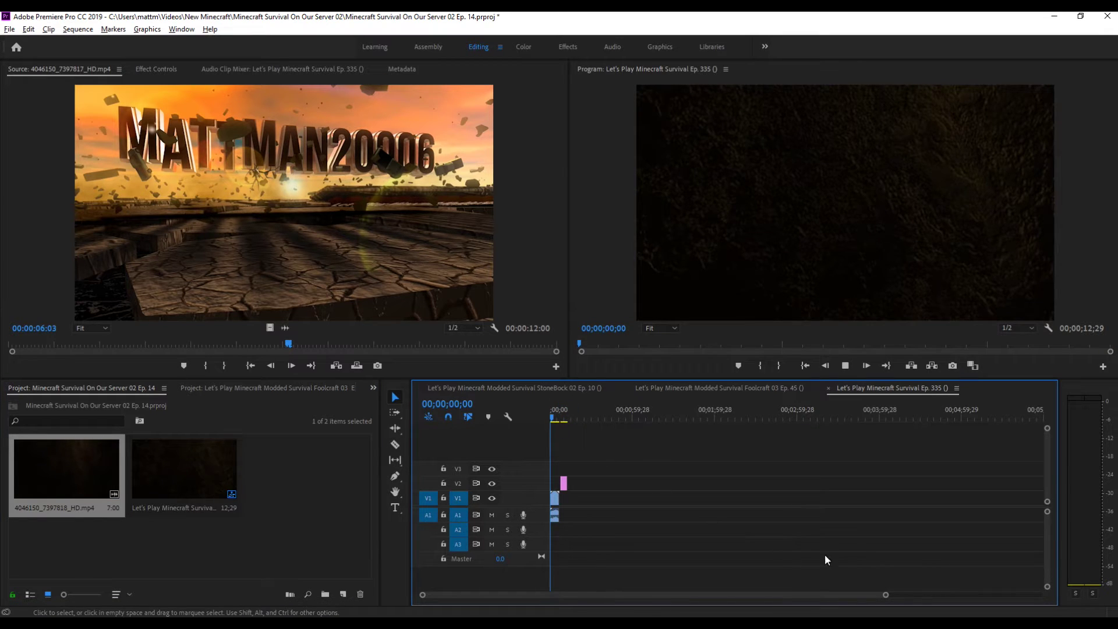
key(space)
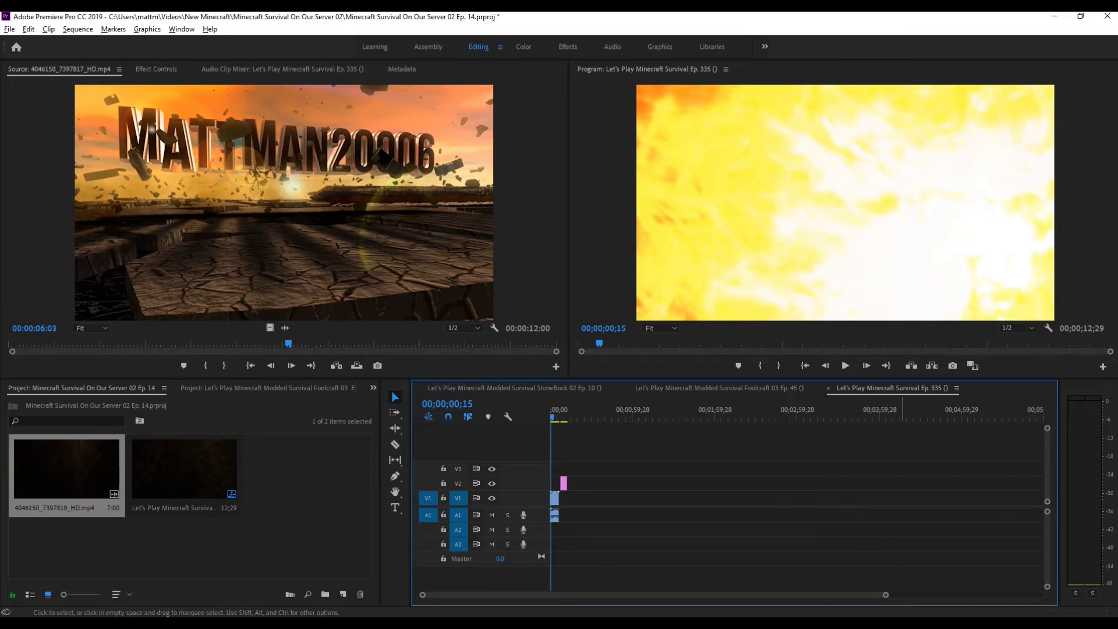
Move the pink title clip on V2 to the sequence start and play it back.
drag(886, 595, 630, 595)
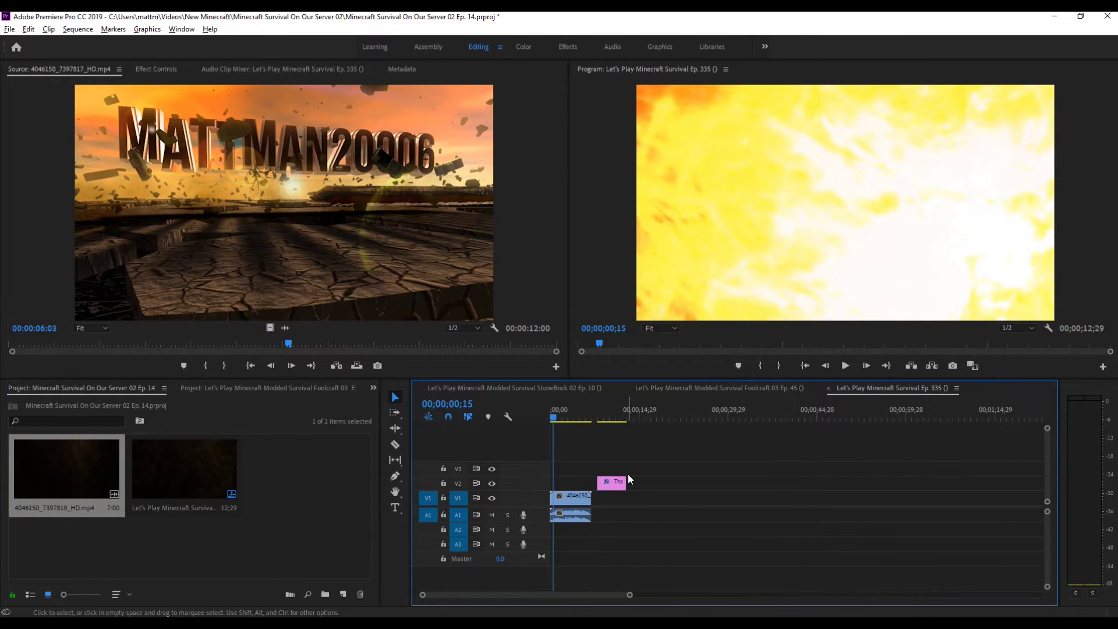
drag(620, 484, 579, 482)
key(space)
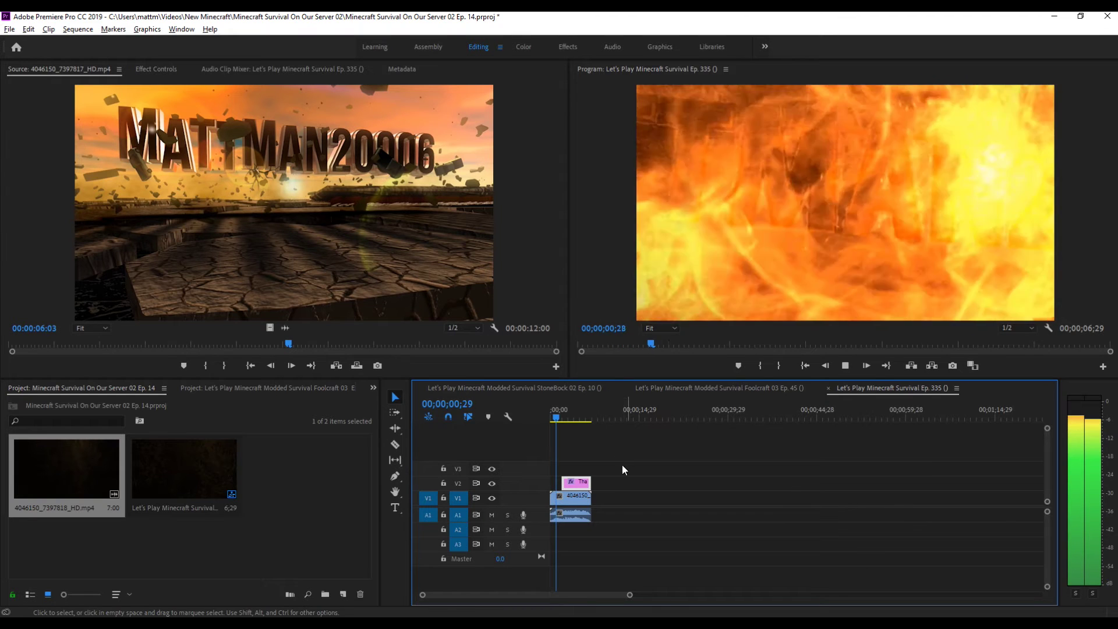
drag(578, 411, 602, 420)
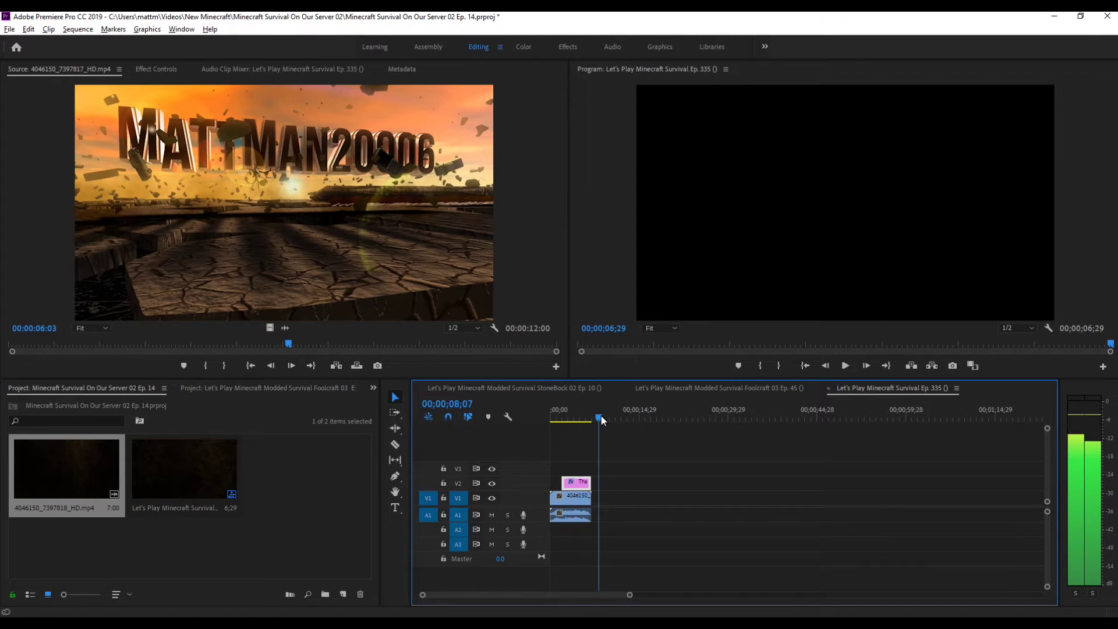
key(alt+Tab)
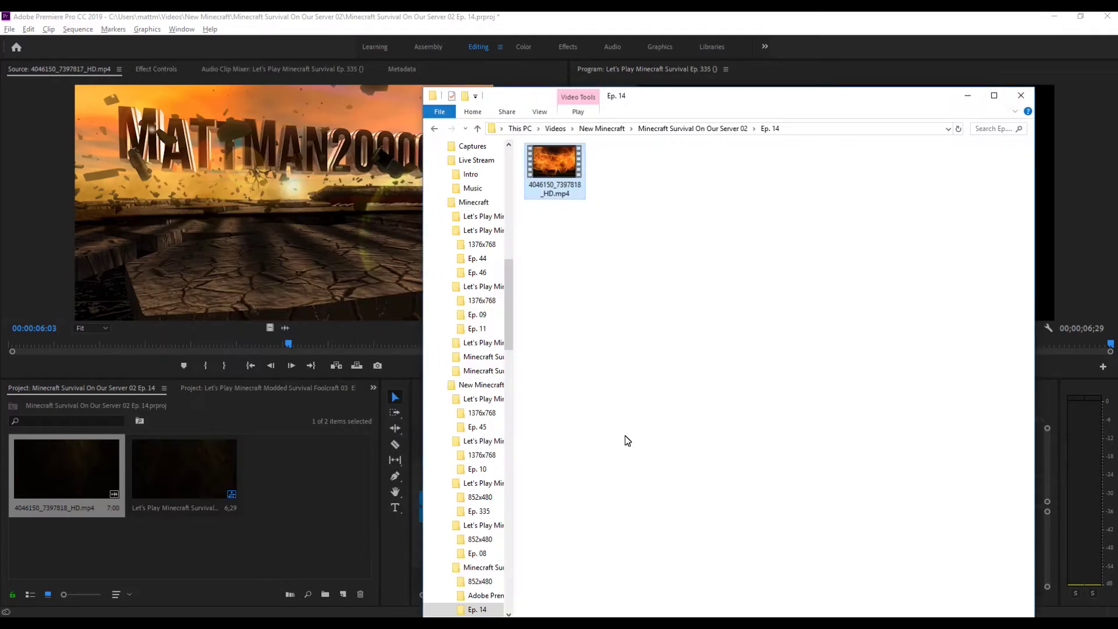
Import 2019-03-06_23-14-09.mov from Videos > Minecraft > Minecraft Survival On Our Server 02 > Ep. 13.
key(BackSpace)
key(BackSpace)
key(BackSpace)
key(BackSpace)
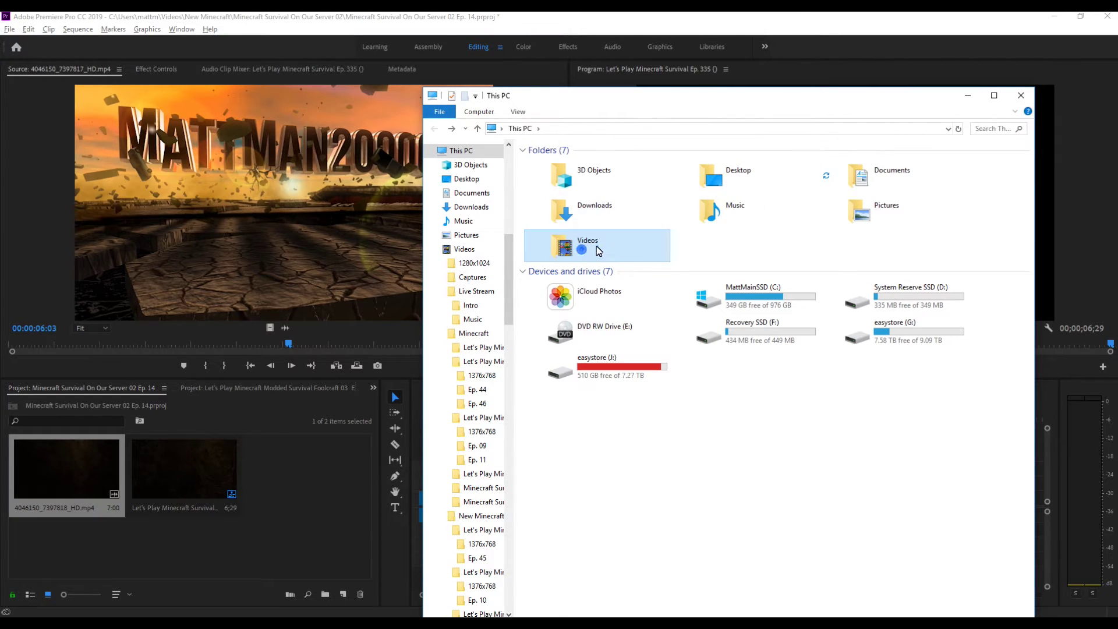
double_click(598, 251)
double_click(743, 180)
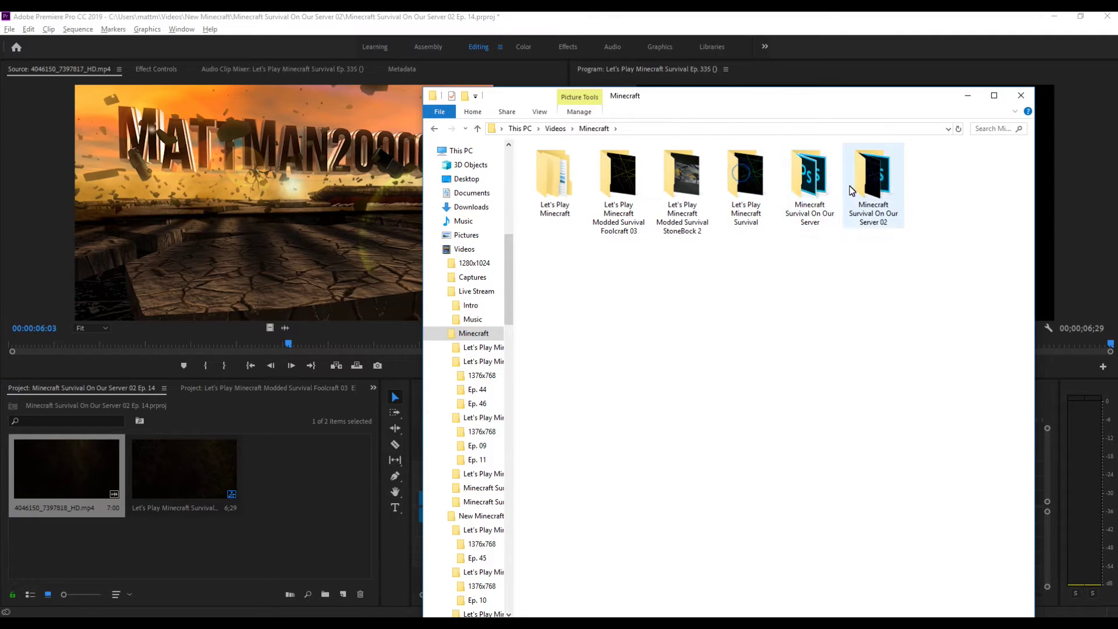
double_click(861, 183)
double_click(618, 175)
drag(618, 181, 308, 501)
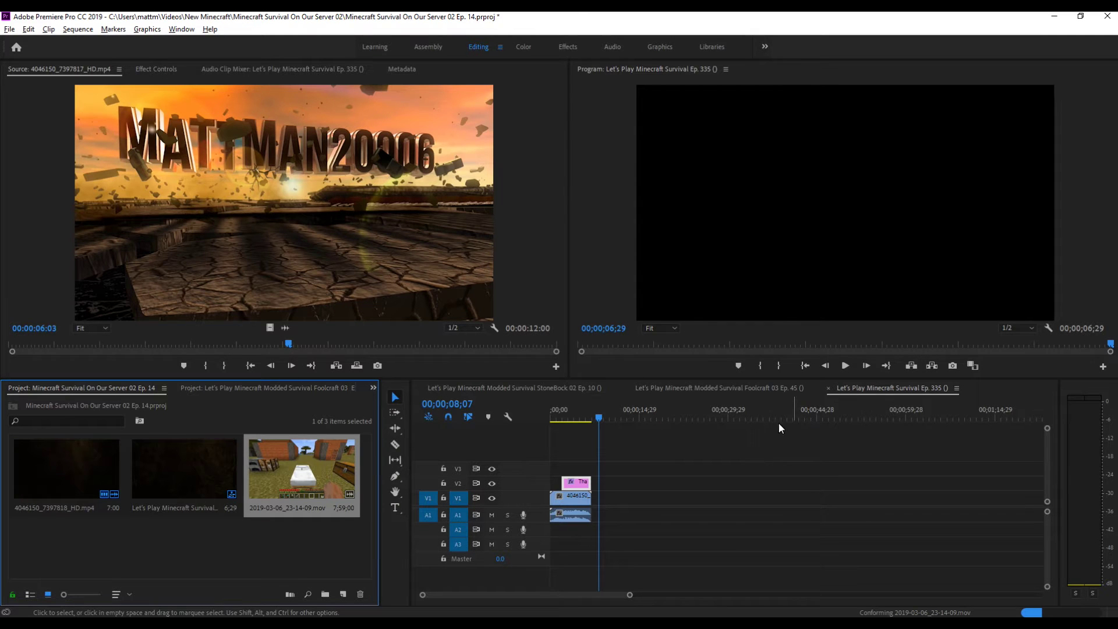
Rename sequence 'Let's Play Minecraft Survival Ep. 335' to 'Minecraft Survival On Our Server 02 Ep. 14'.
right_click(194, 472)
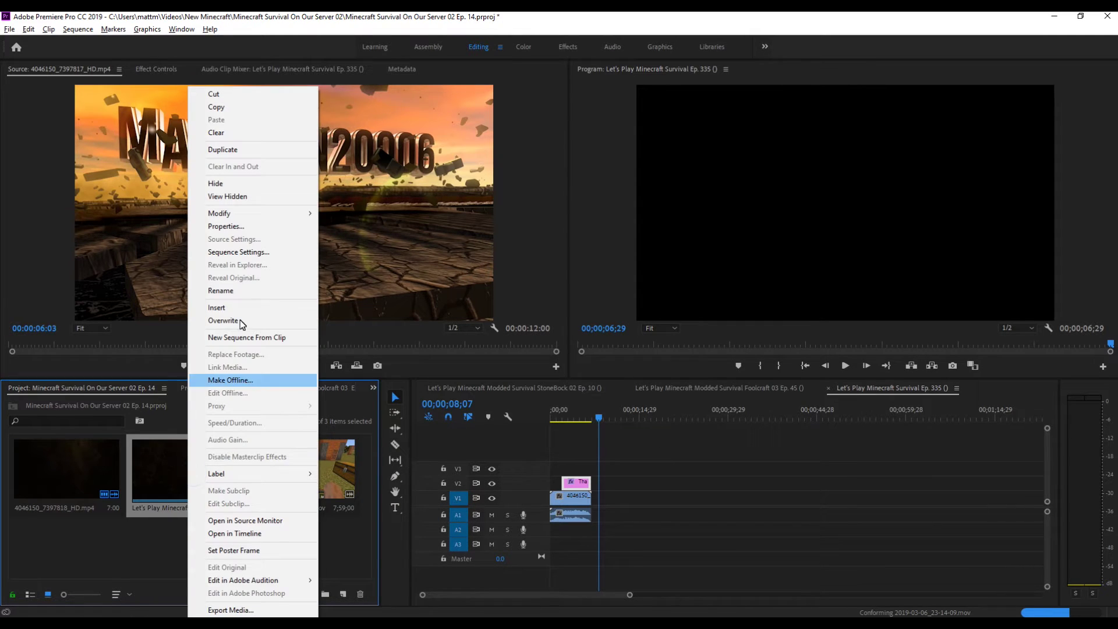
click(233, 292)
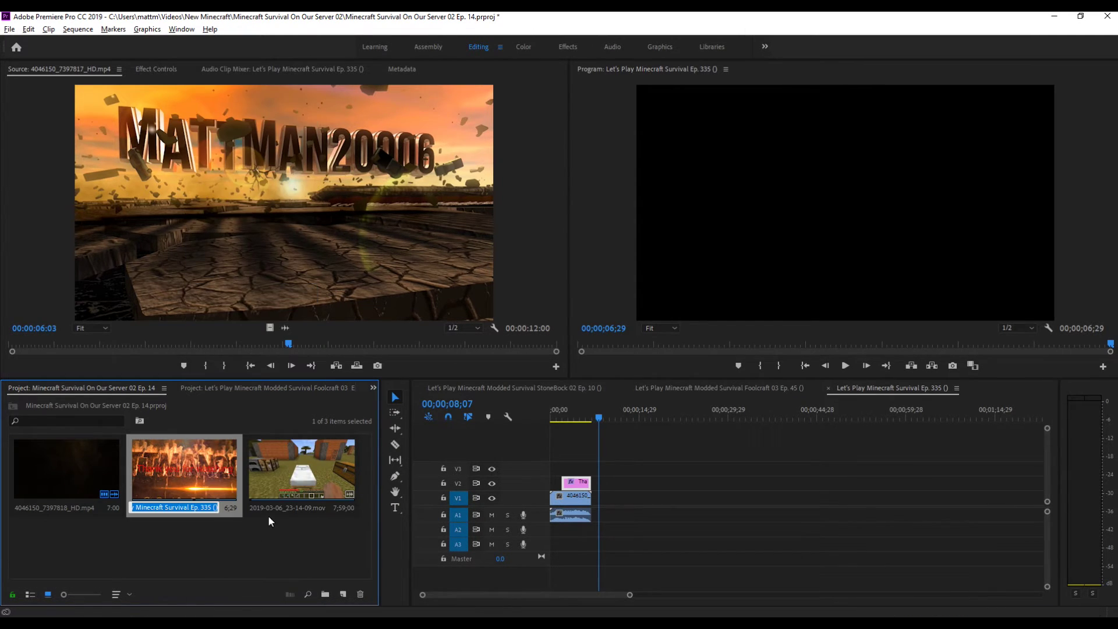
key(Right)
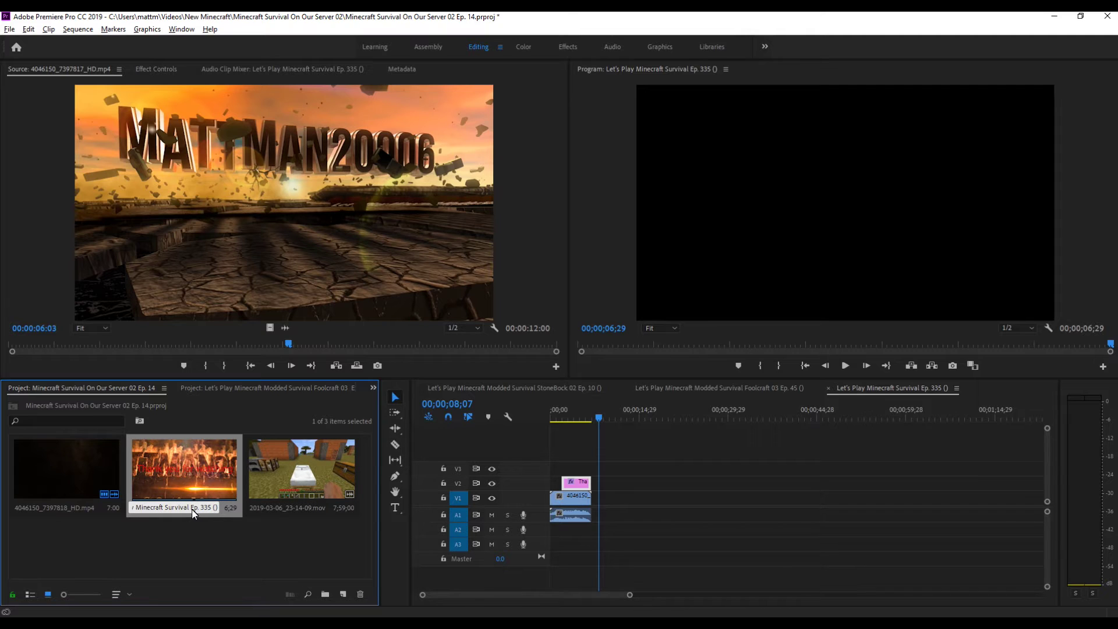
key(ctrl+a)
key(Right)
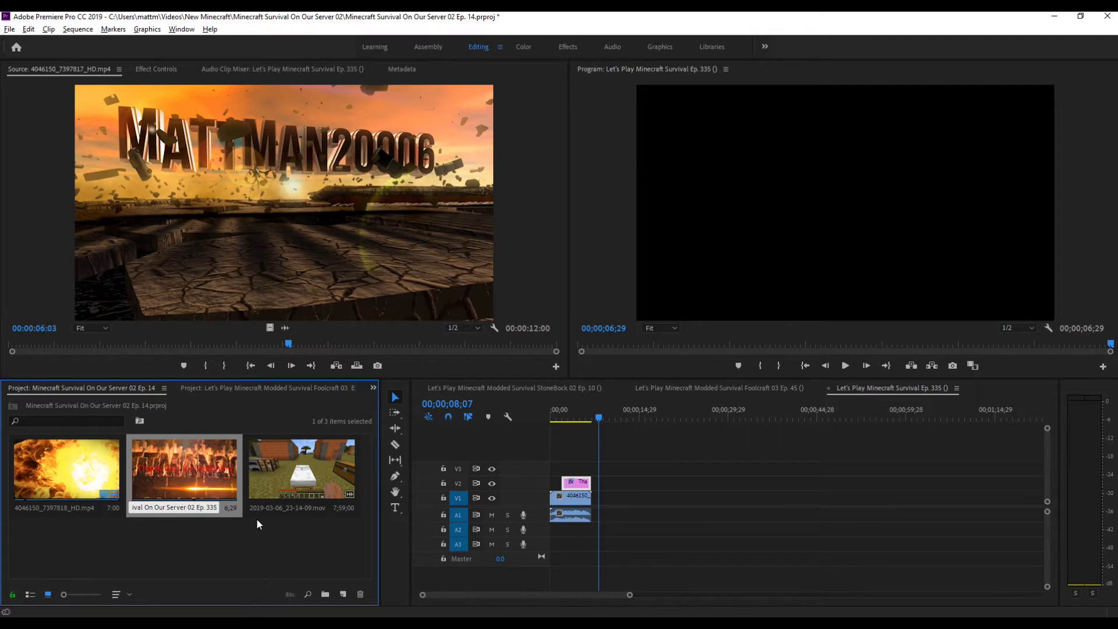
key(Right)
key(Right)
key(BackSpace)
key(BackSpace)
key(BackSpace)
text(14)
key(Return)
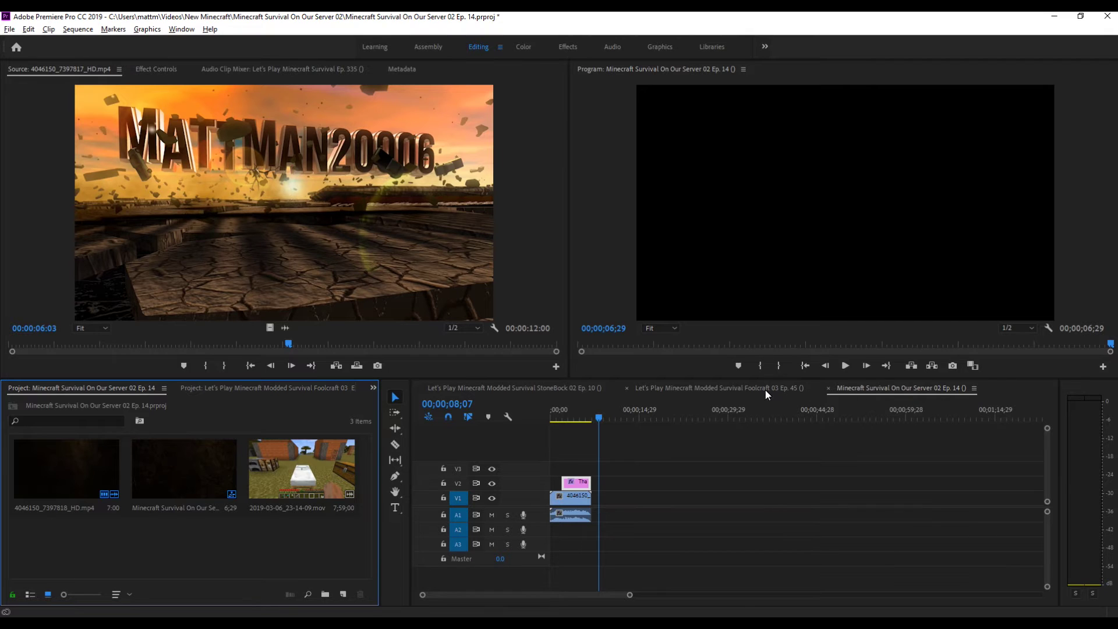
Place the 2019-03-06 gameplay clip on V1/A1 near 00;00;30 and scrub through it.
drag(289, 467, 717, 500)
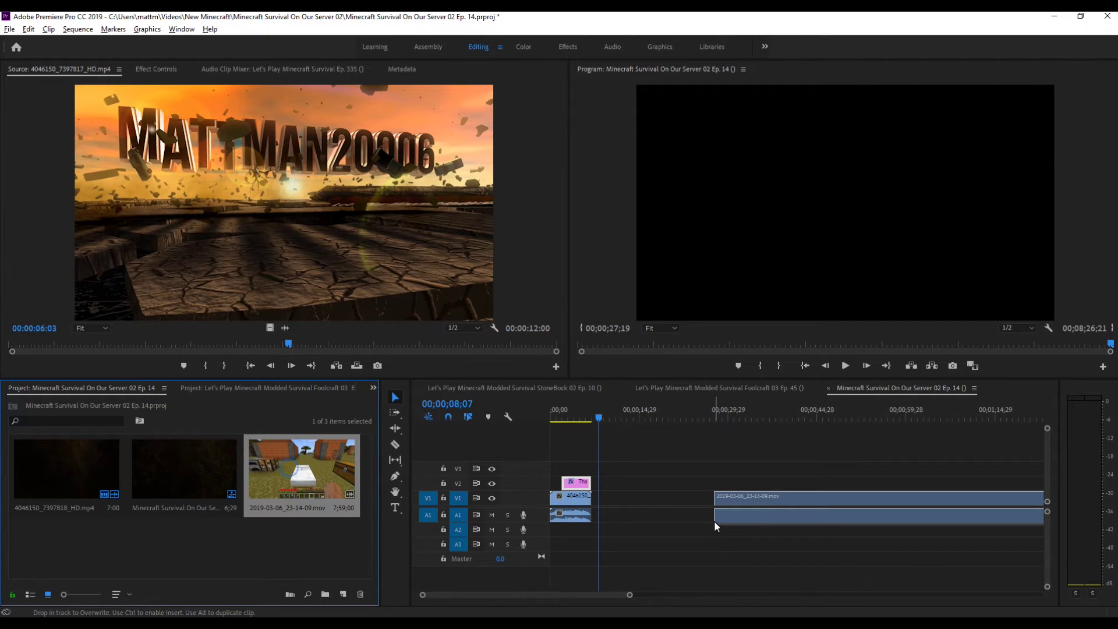
click(728, 417)
drag(732, 418, 834, 418)
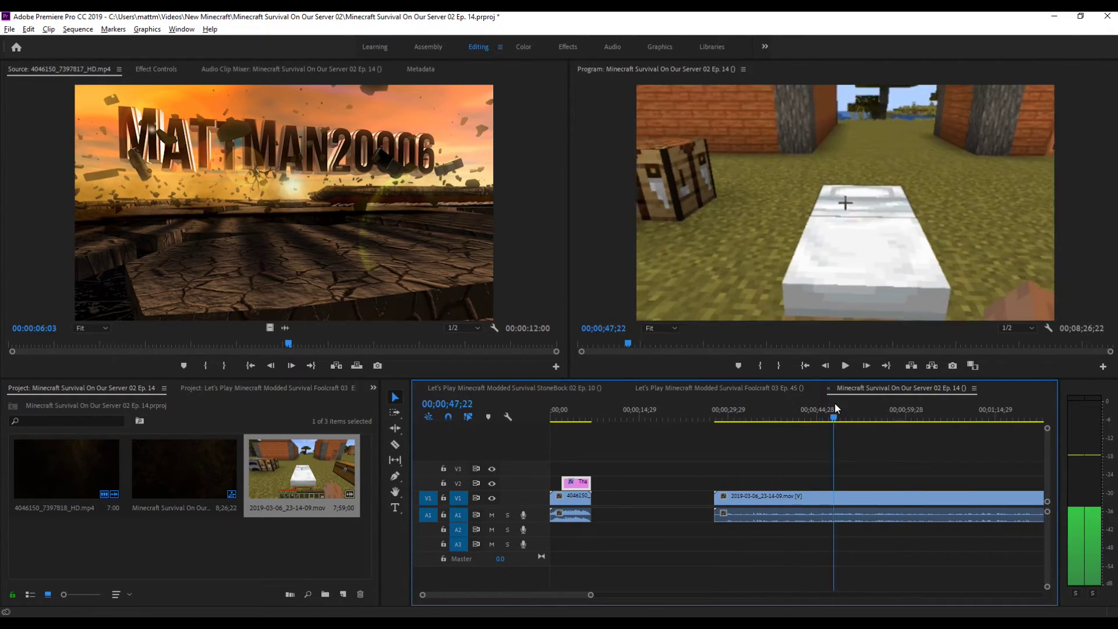
right_click(848, 512)
click(786, 417)
mouse_move(786, 417)
mouse_down()
mouse_move(727, 417)
mouse_move(958, 417)
mouse_move(785, 417)
mouse_up()
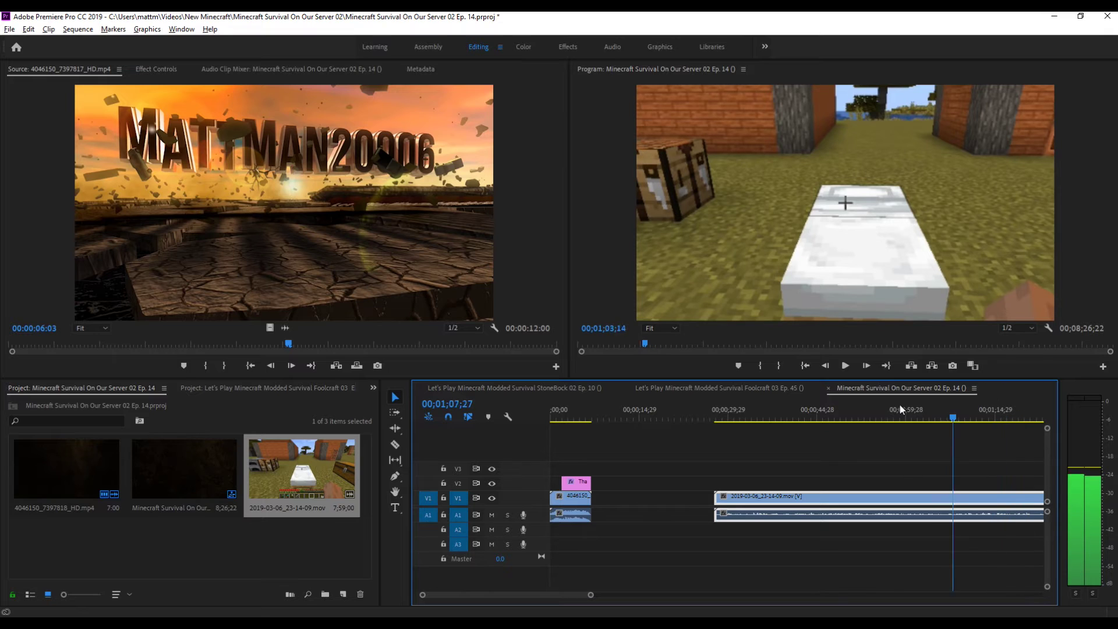
Zoom in and select the clips on V1 and A1 at the sequence start.
drag(590, 594, 547, 594)
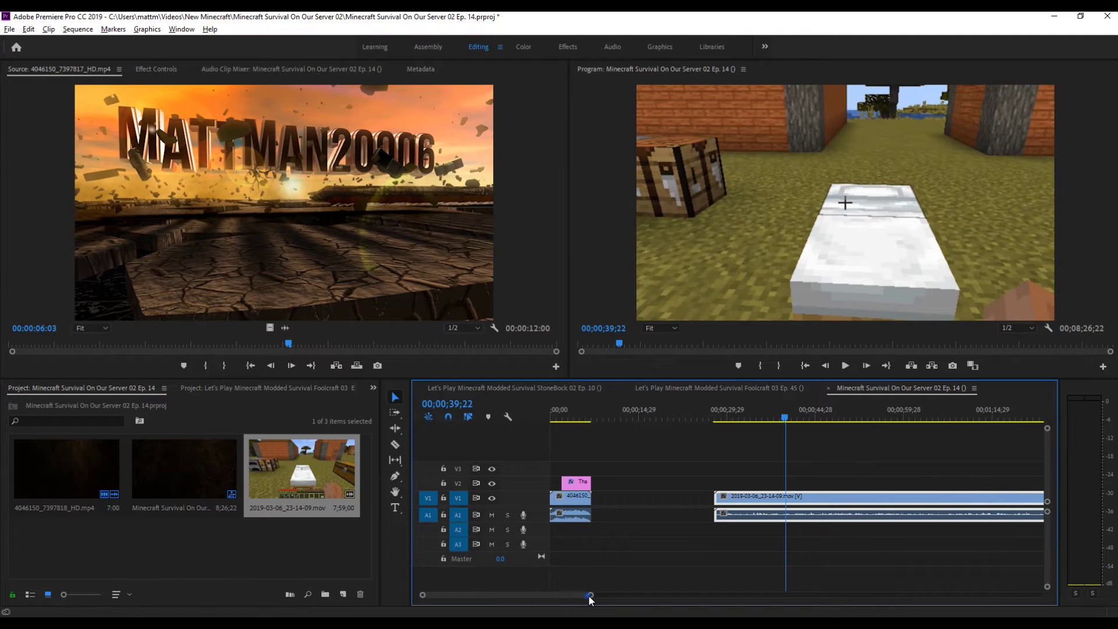
scroll(651, 599, down, 3)
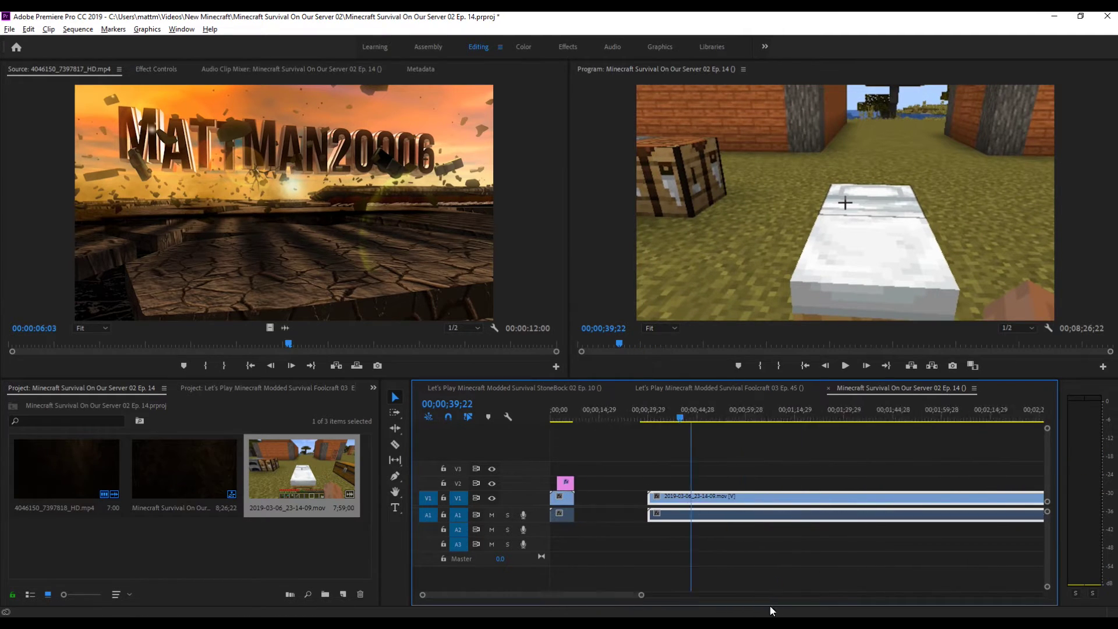
drag(596, 449, 512, 575)
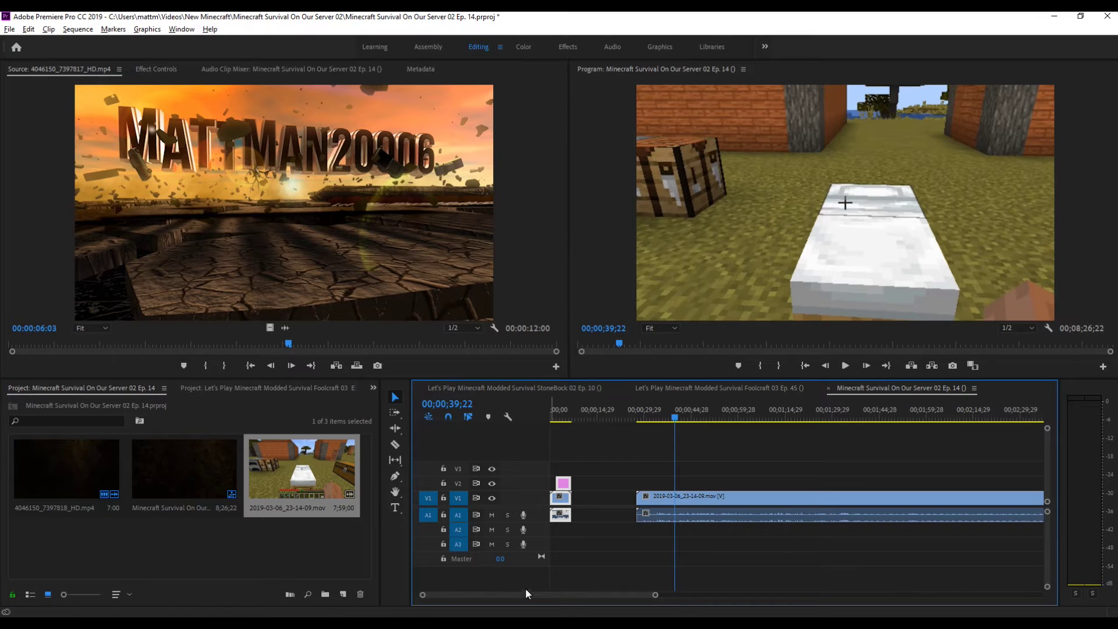
click(732, 434)
drag(735, 449, 432, 564)
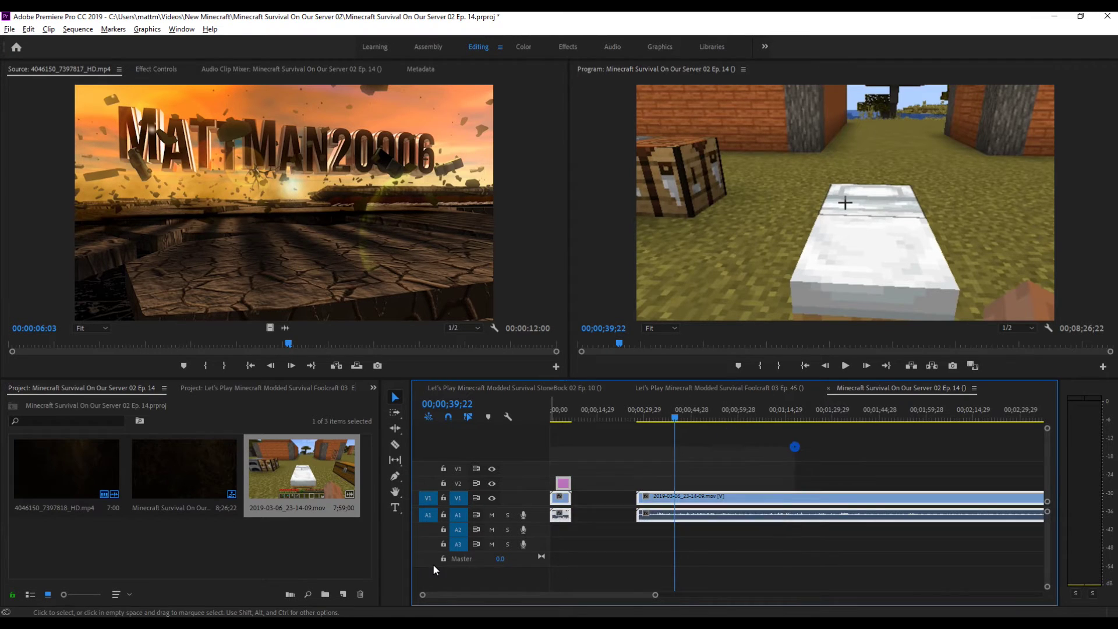
right_click(324, 558)
click(379, 542)
click(728, 478)
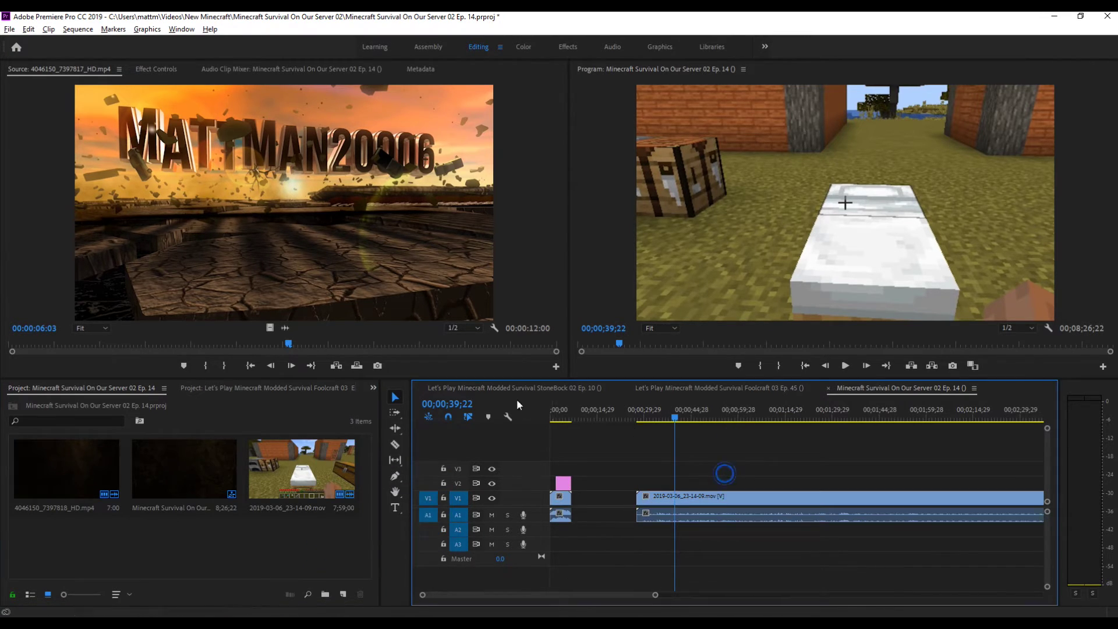
Close the StoneBlock 02 Ep. 10 and Foolcraft 03 Ep. 45 sequence tabs.
click(418, 387)
click(417, 386)
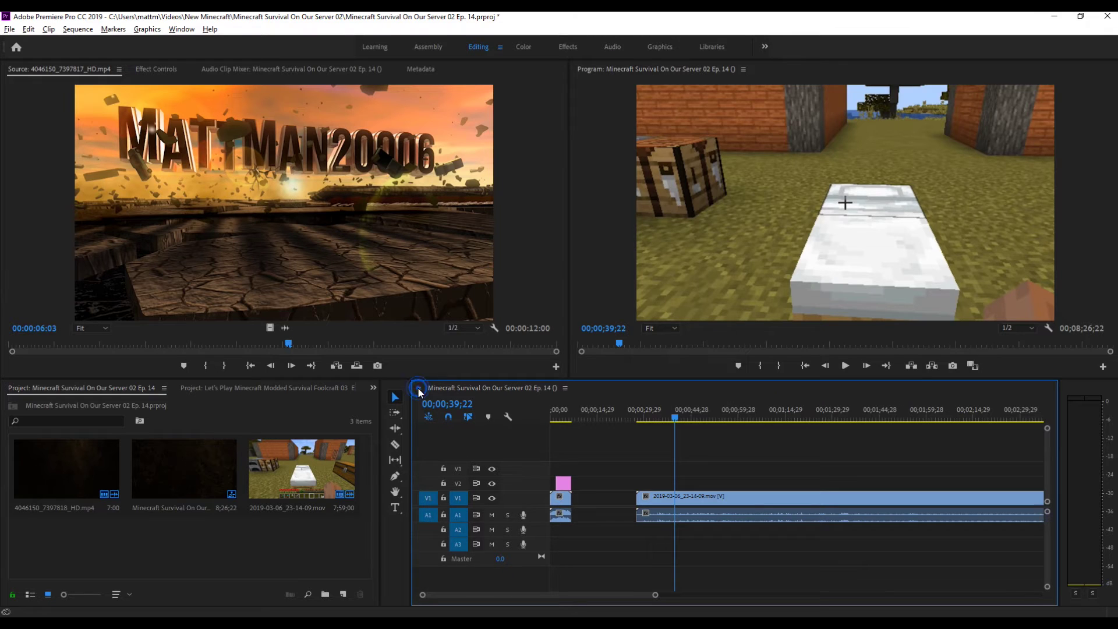
click(418, 386)
click(260, 476)
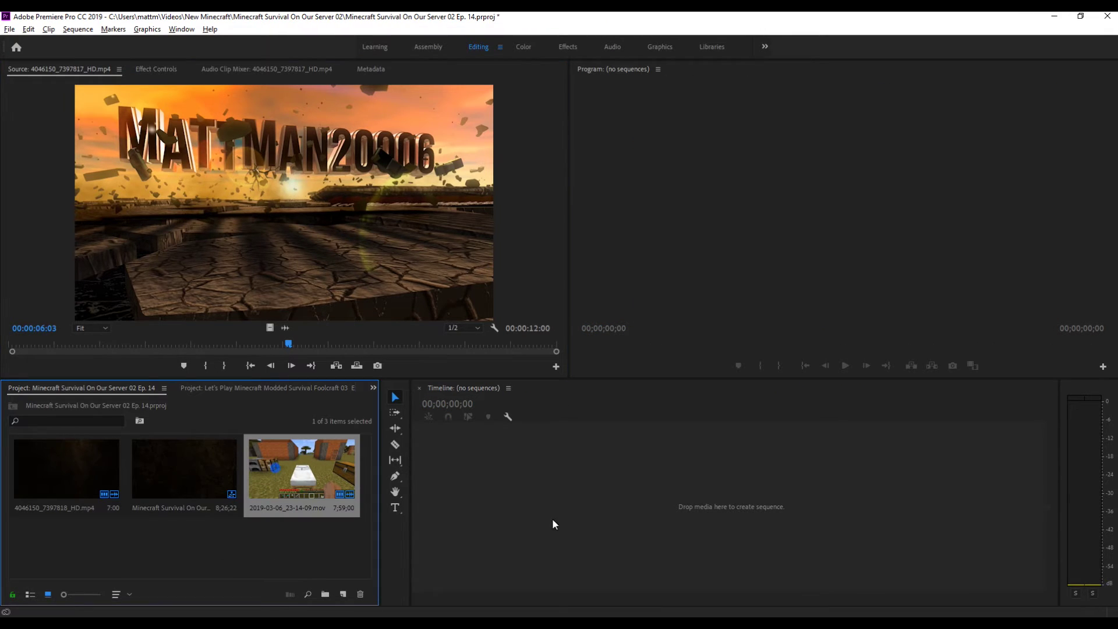
Create a sequence from the 2019-03-06 gameplay clip and put the fire intro at its start.
drag(575, 521, 495, 549)
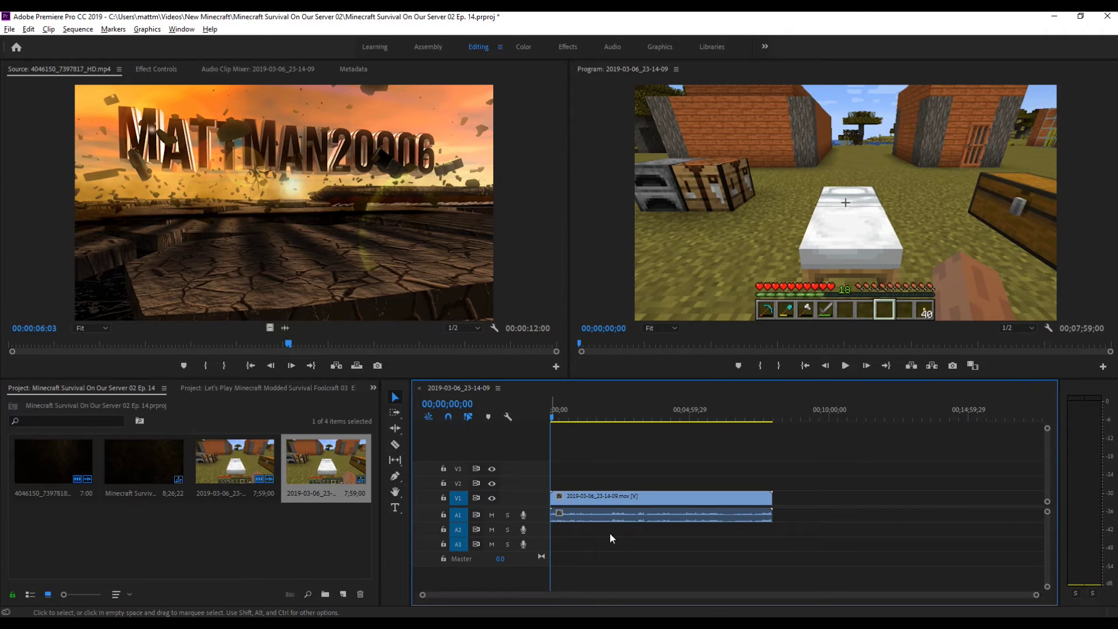
drag(694, 506, 781, 506)
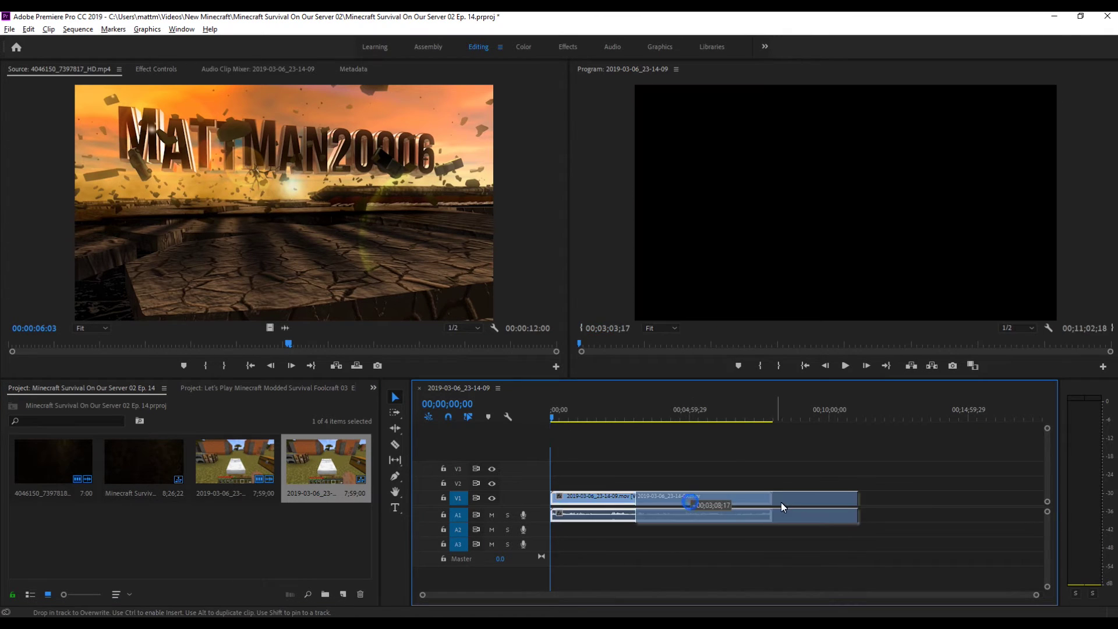
click(47, 451)
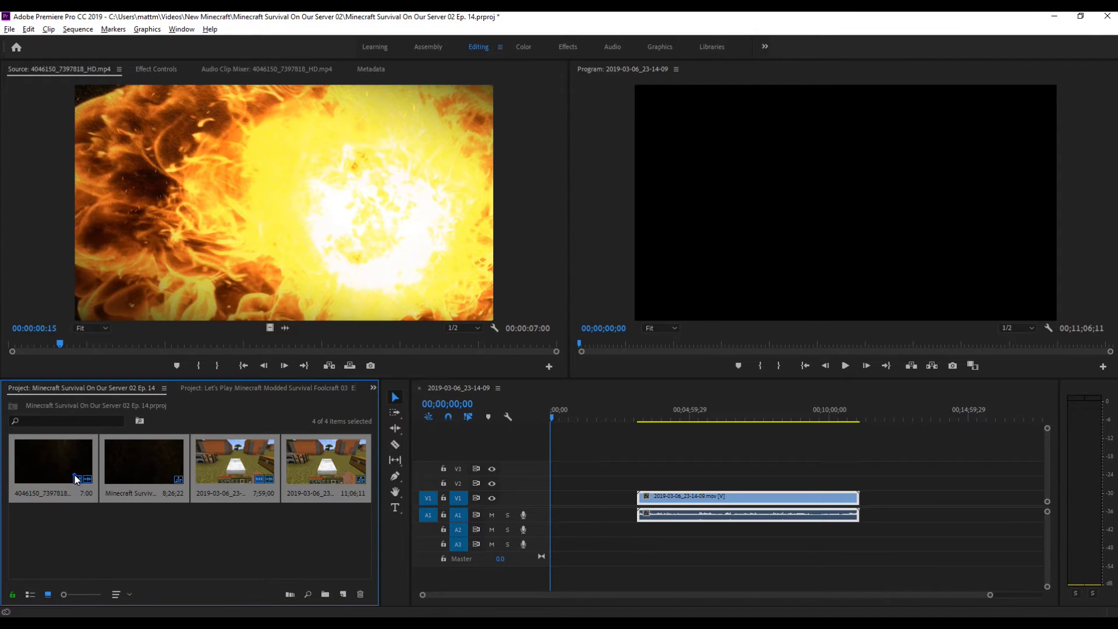
drag(546, 507, 536, 499)
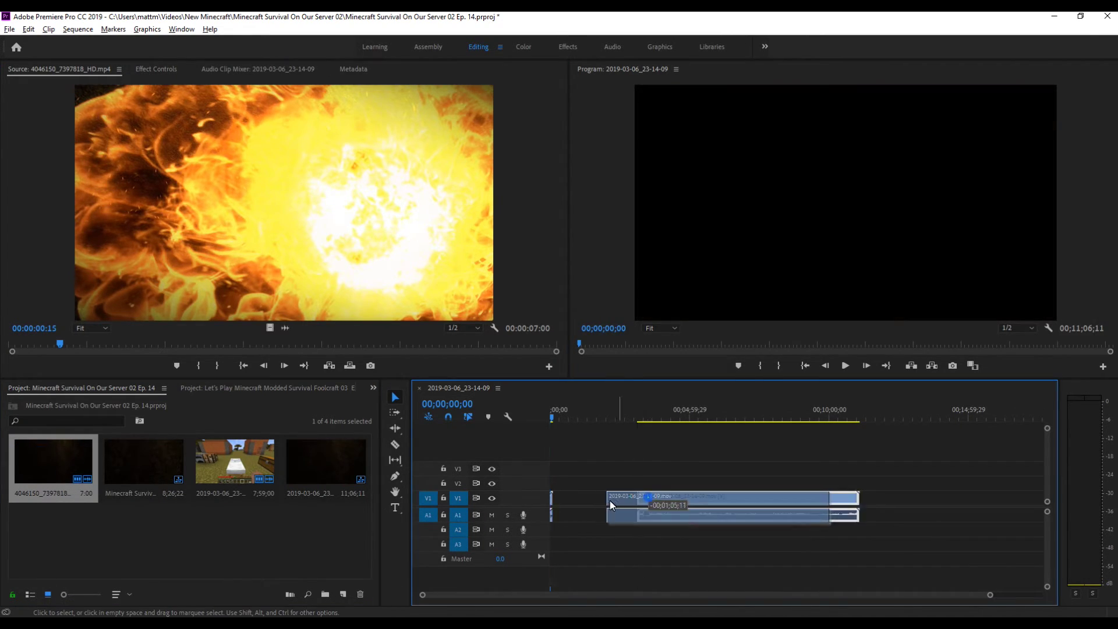
drag(545, 506, 569, 509)
key(space)
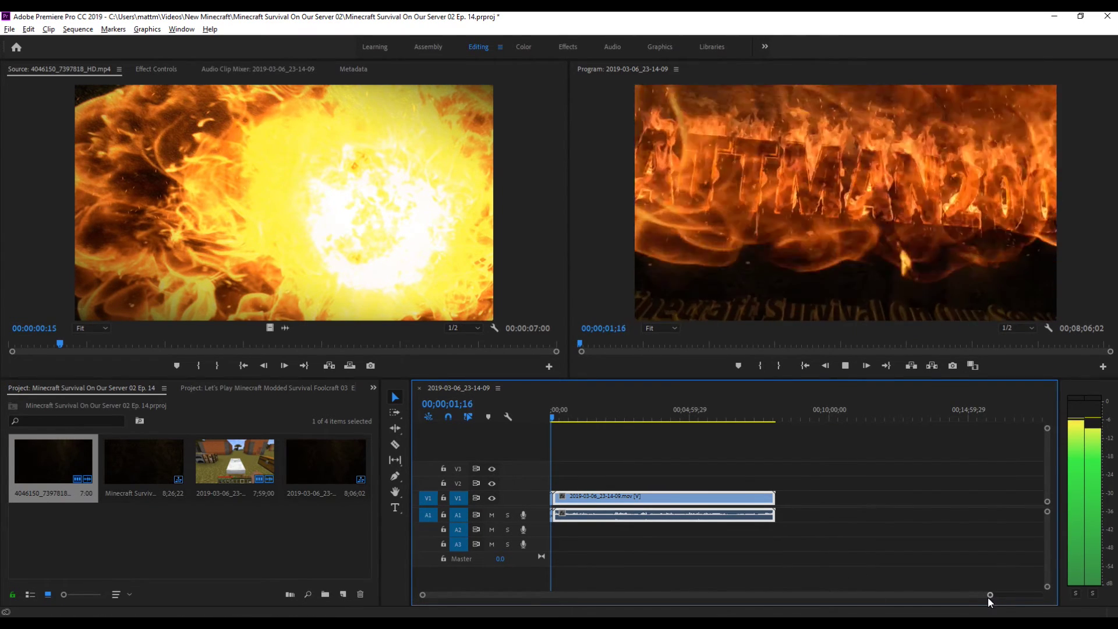
drag(991, 595, 732, 596)
key(space)
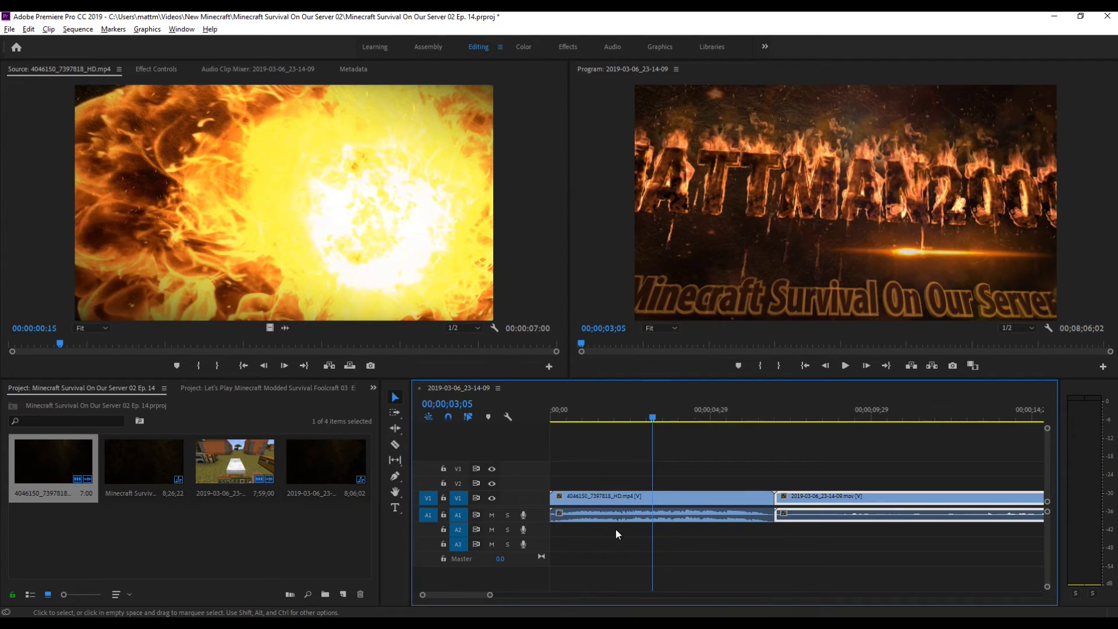
Scale the intro clip to frame size and delete the gameplay clip from the sequence.
right_click(614, 511)
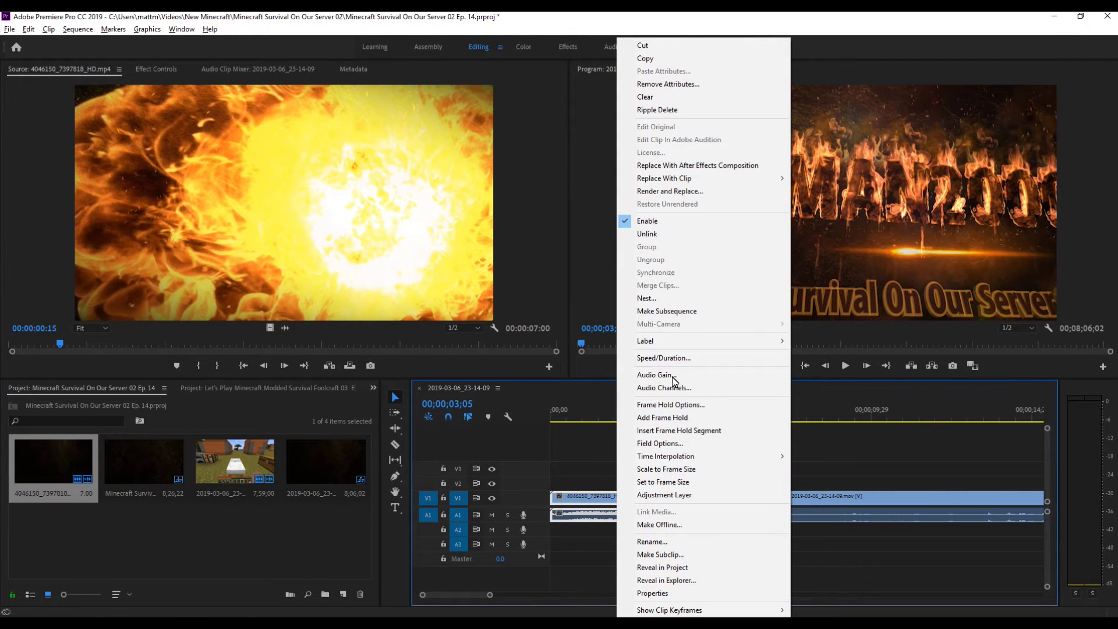
click(671, 469)
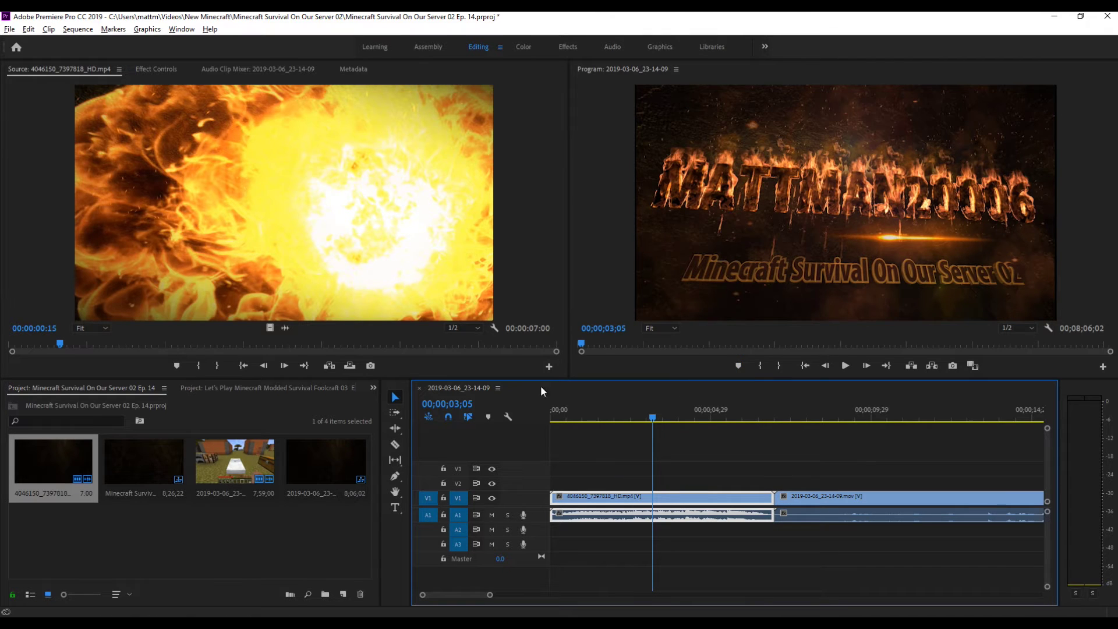
drag(851, 468, 823, 553)
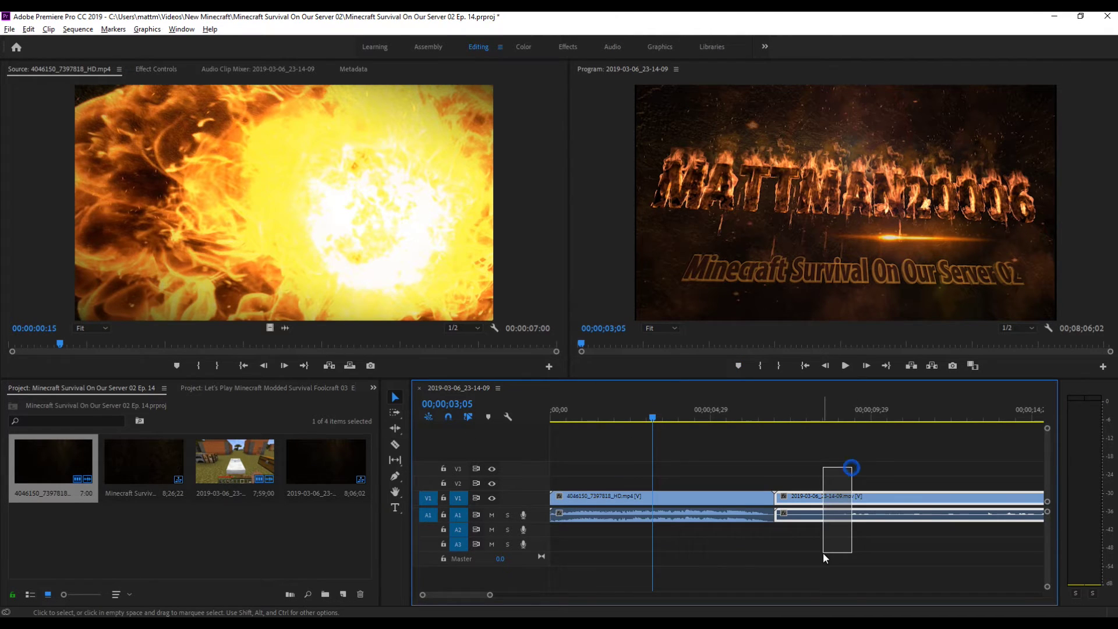
click(845, 415)
drag(847, 416, 886, 414)
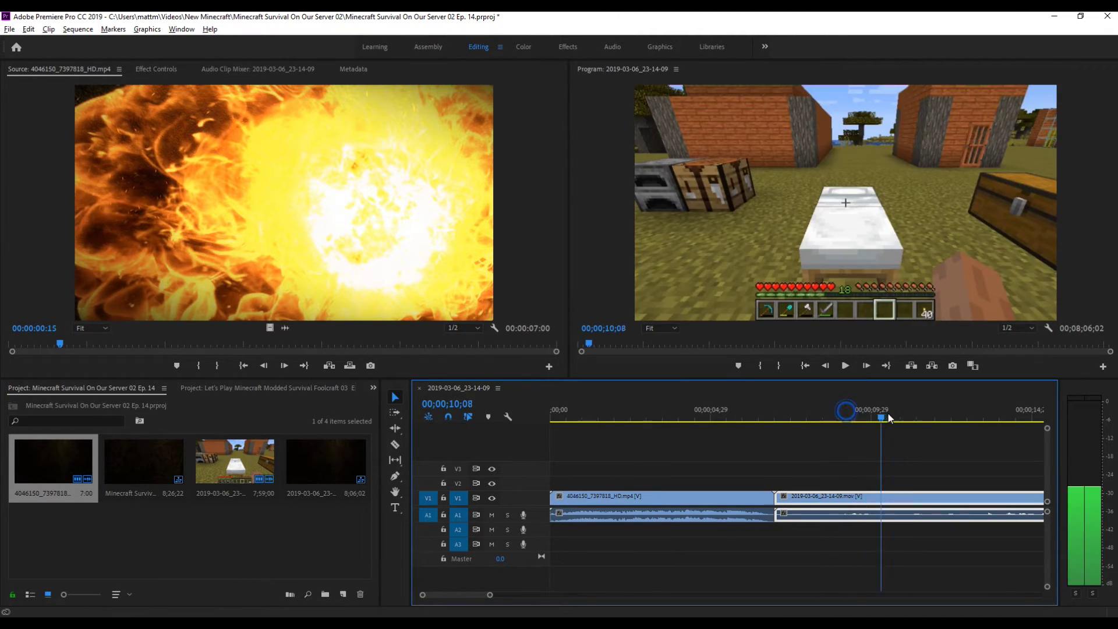
drag(897, 461, 832, 550)
key(Delete)
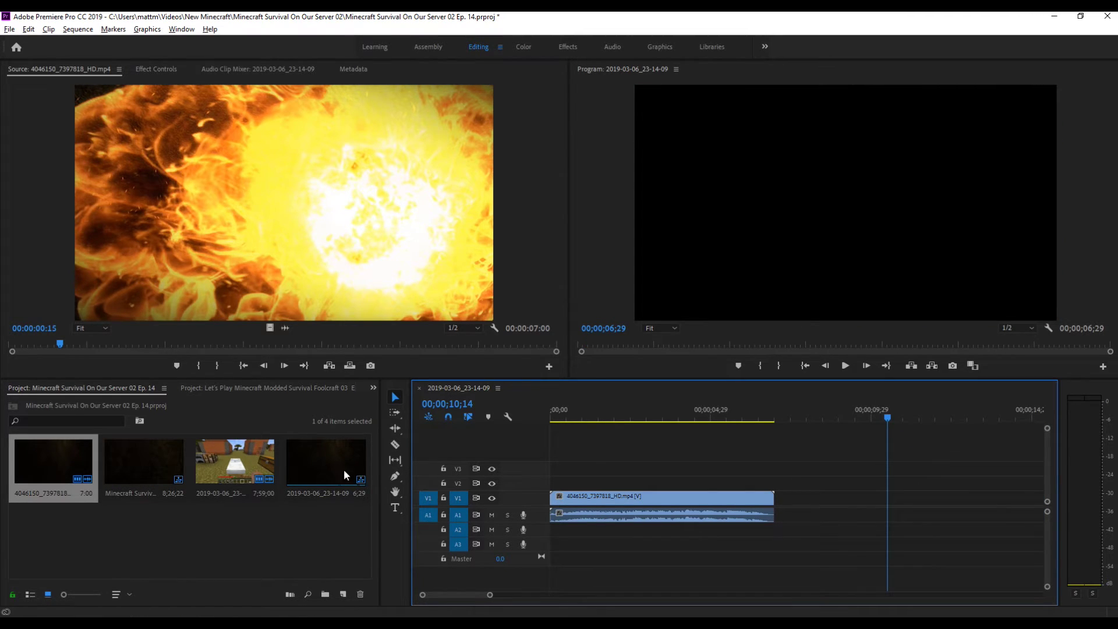
Open the old Ep. 14 sequence and then the 2019-03-06_23-14-09 sequence.
click(153, 476)
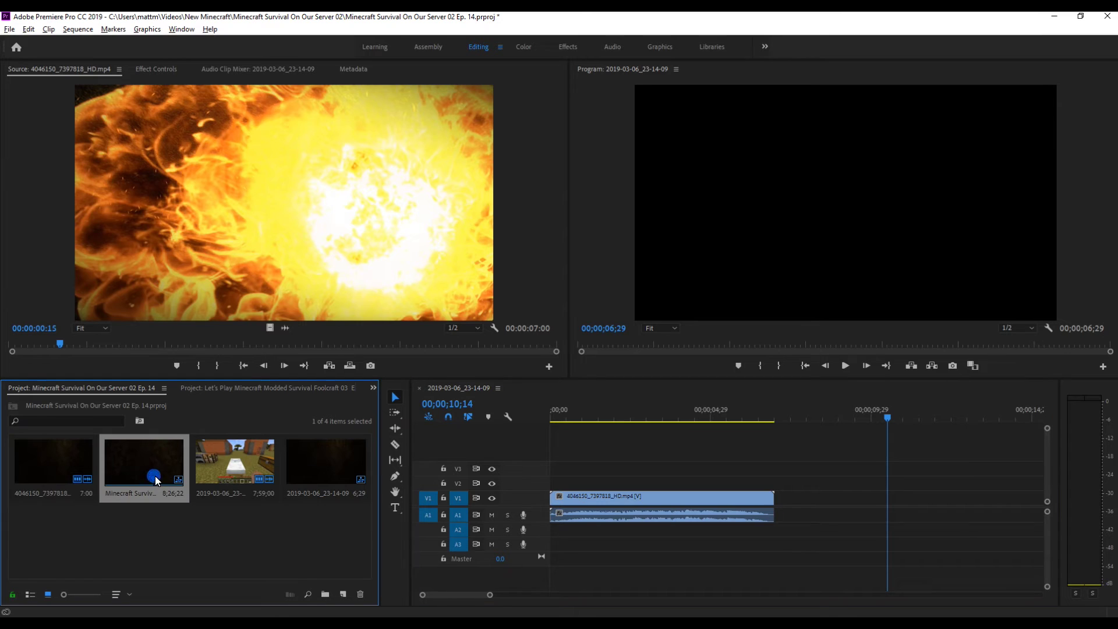
double_click(139, 471)
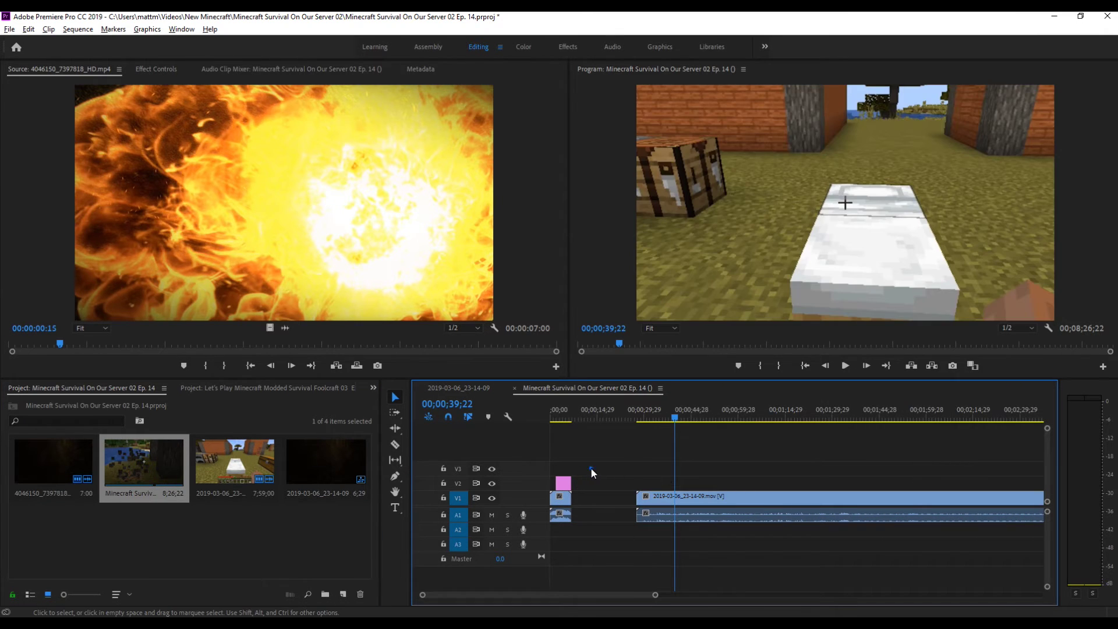
click(324, 452)
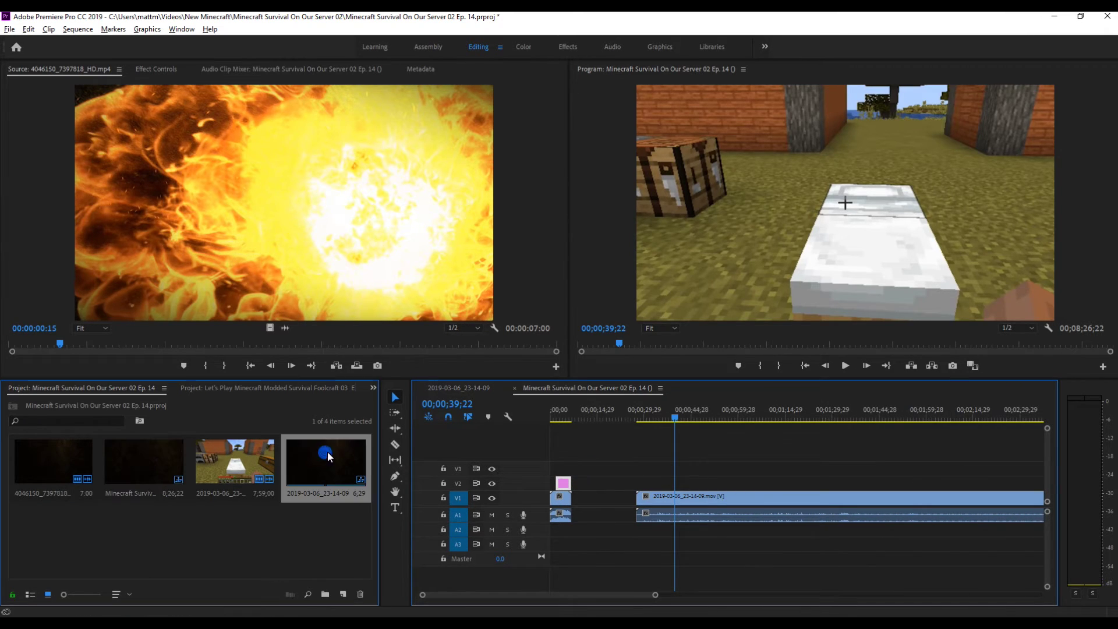
double_click(328, 456)
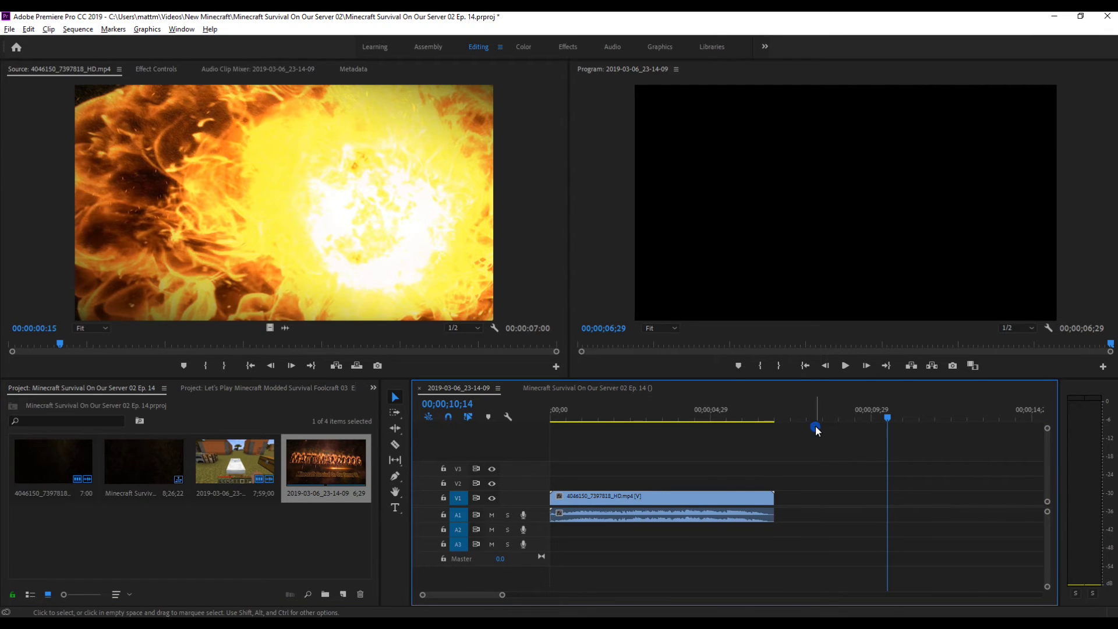
Place the pink title clip on V2 at 00;00;00;00 above the intro.
mouse_move(729, 497)
mouse_down()
mouse_move(284, 464)
mouse_move(645, 469)
mouse_up()
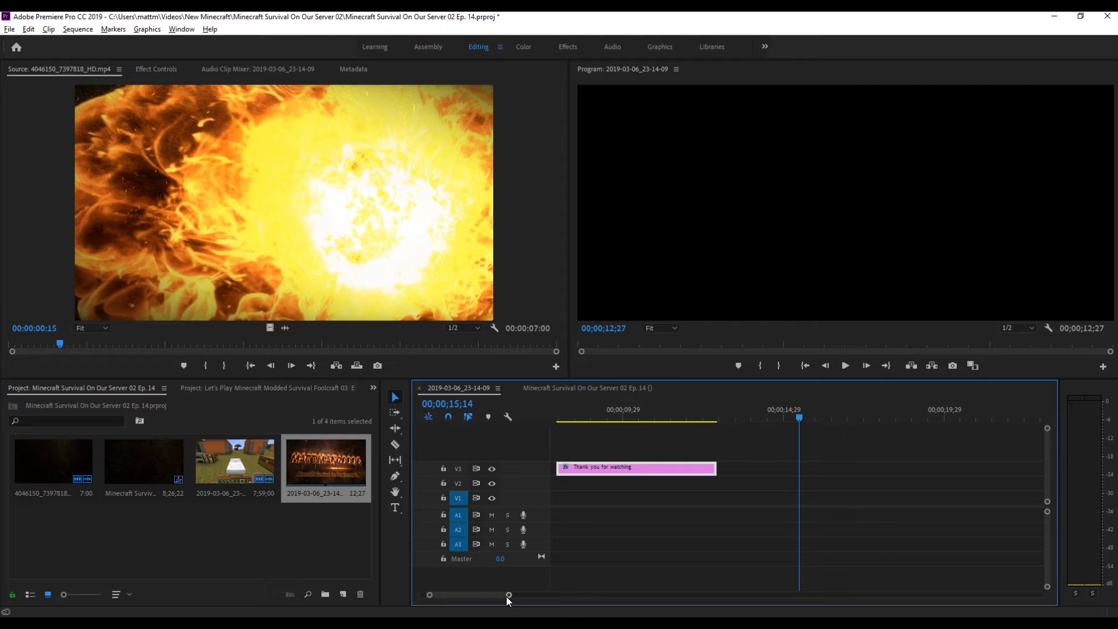
drag(509, 595, 677, 595)
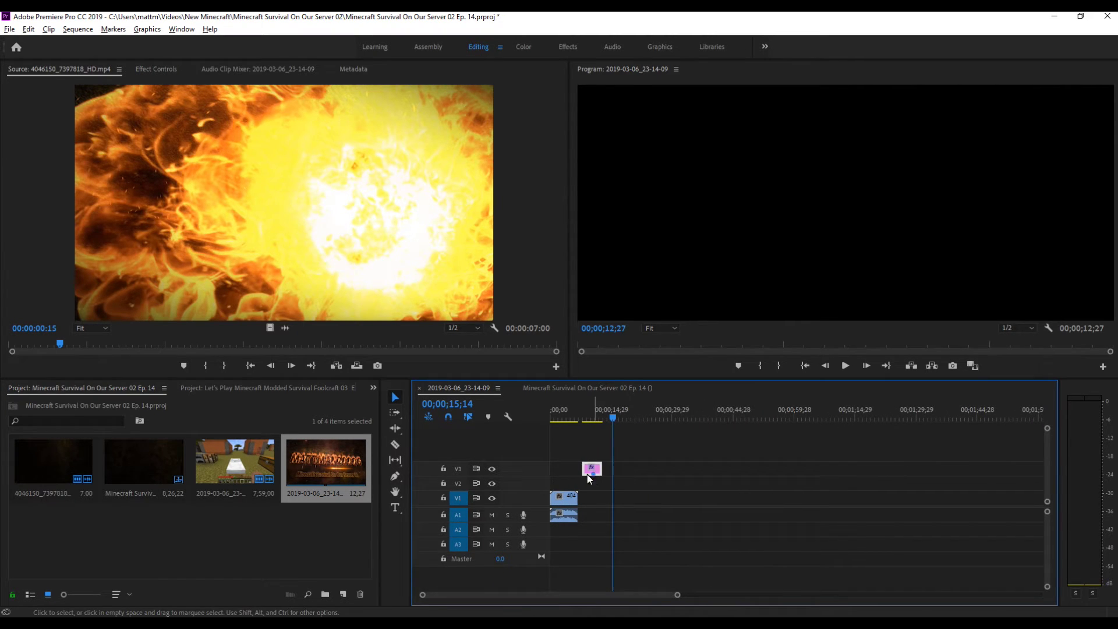
drag(588, 478, 572, 493)
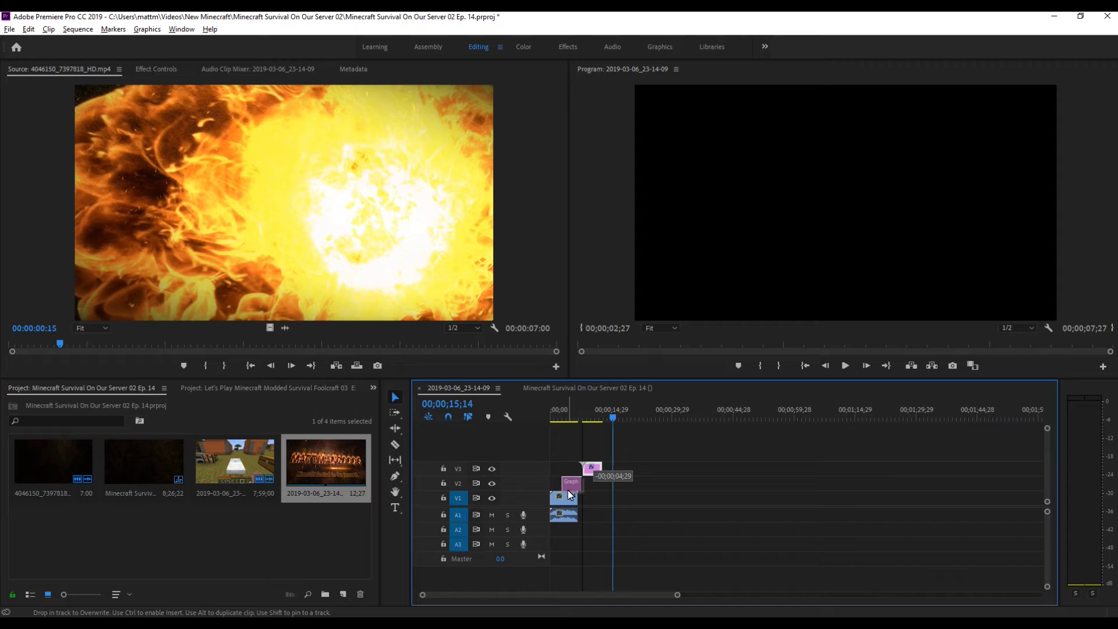
drag(567, 494, 571, 483)
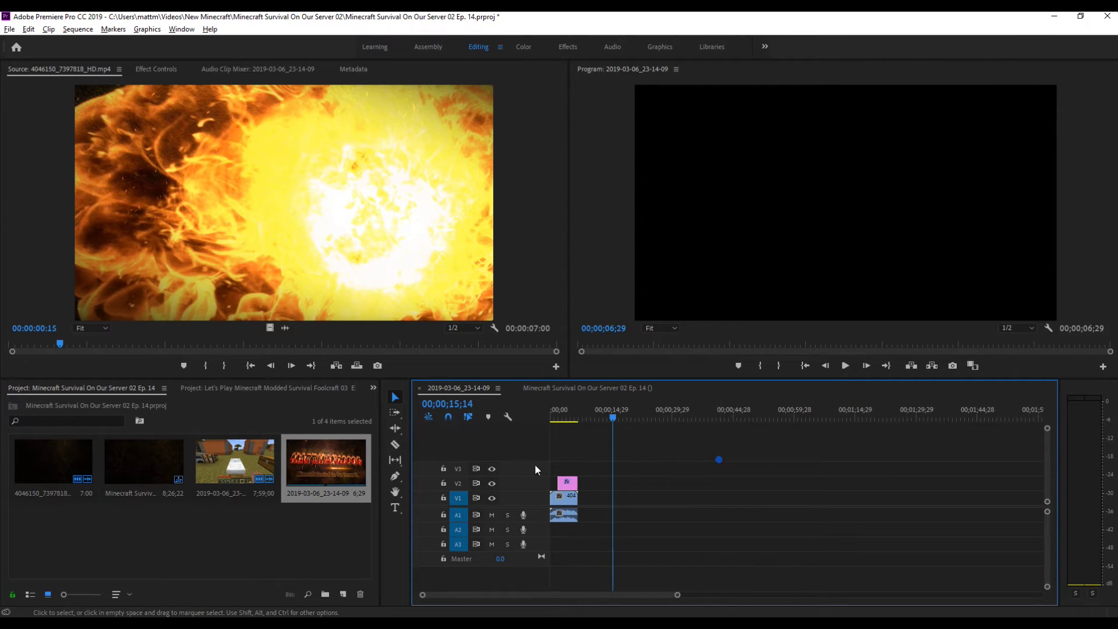
Rename the new intro sequence to 'Minecraft Survival On Our Server 02 Ep. 14'.
right_click(156, 469)
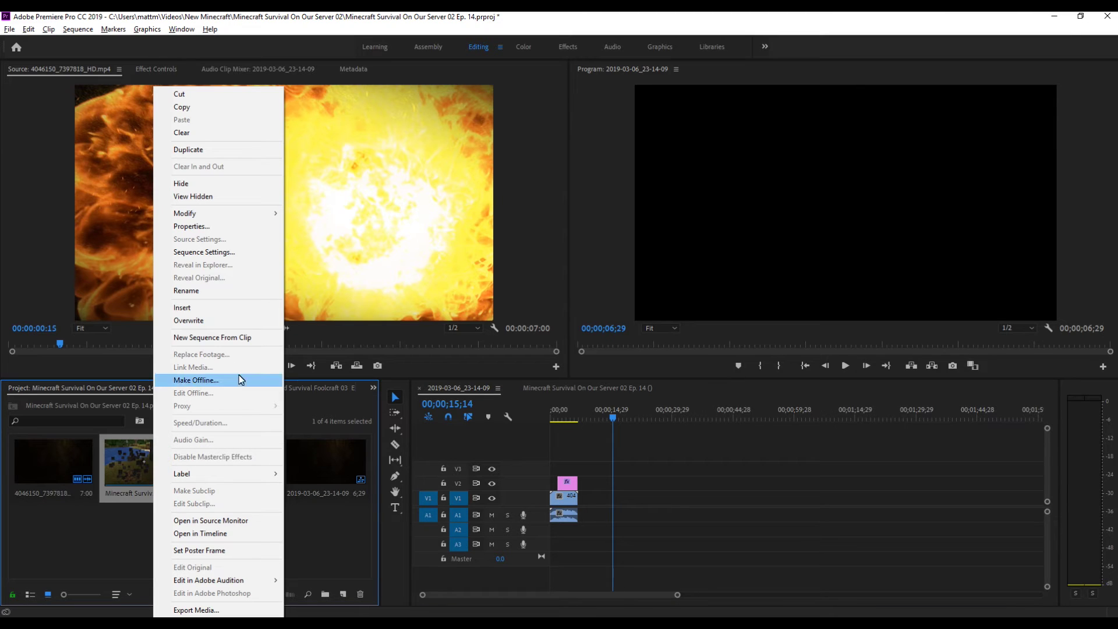
click(214, 291)
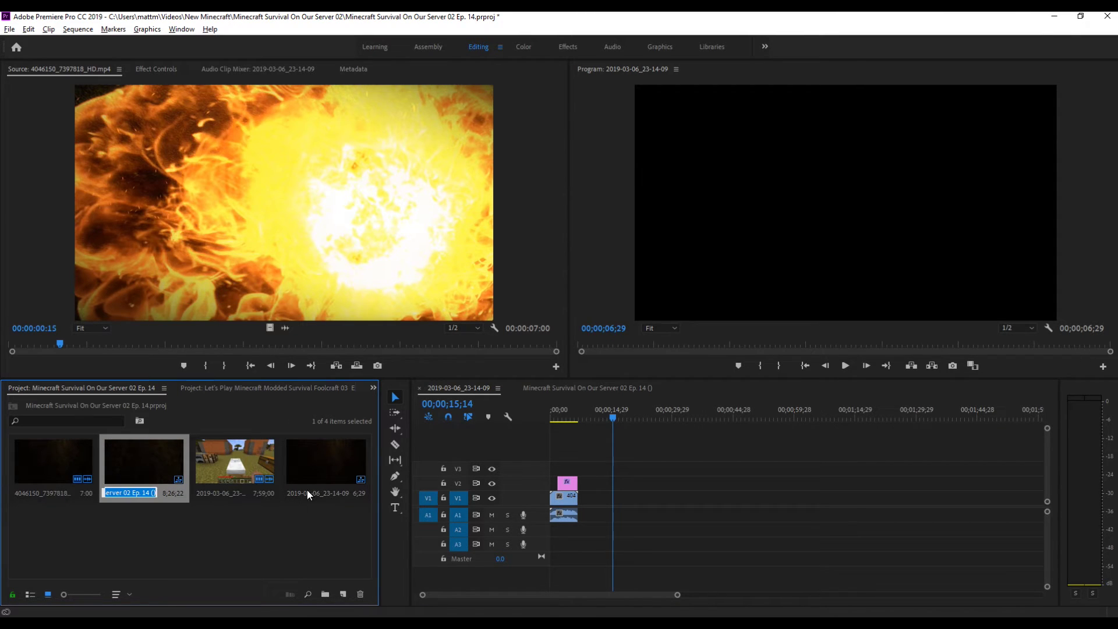
right_click(307, 494)
right_click(302, 470)
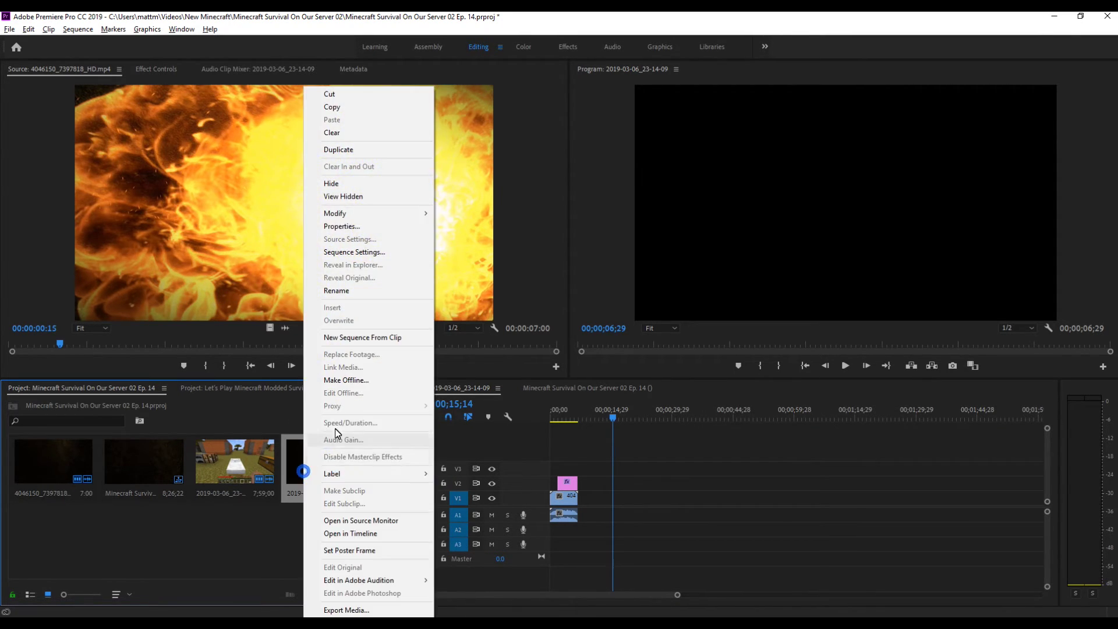
click(333, 296)
text(Minecraft Survival On Our Server 02 Ep. 14 ())
click(295, 554)
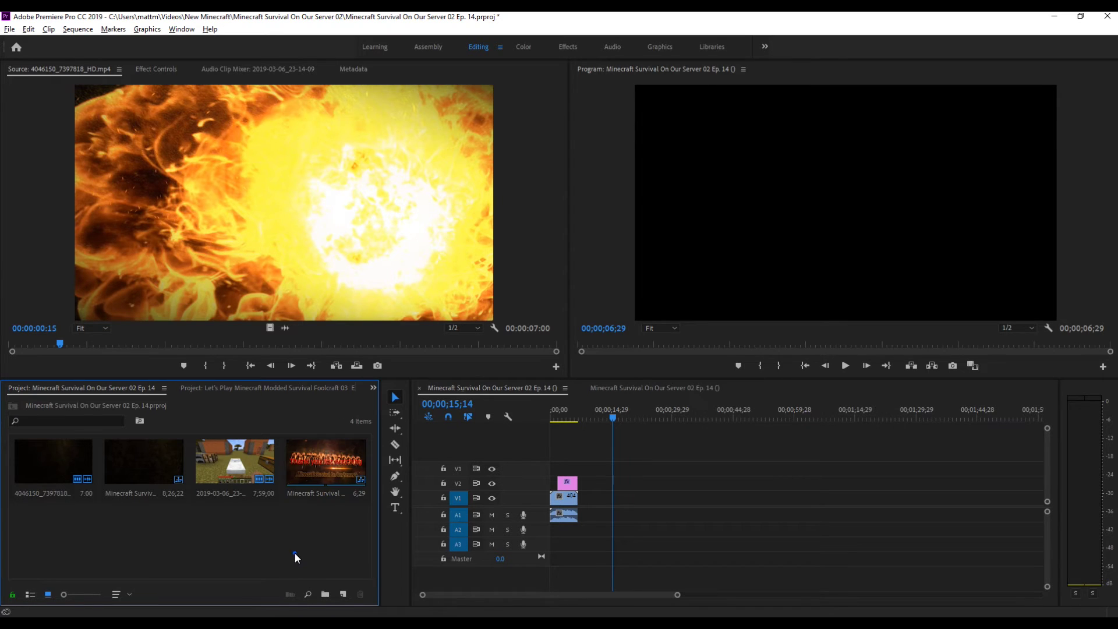
Delete the old sequence and gameplay clip from the project, then save.
click(180, 481)
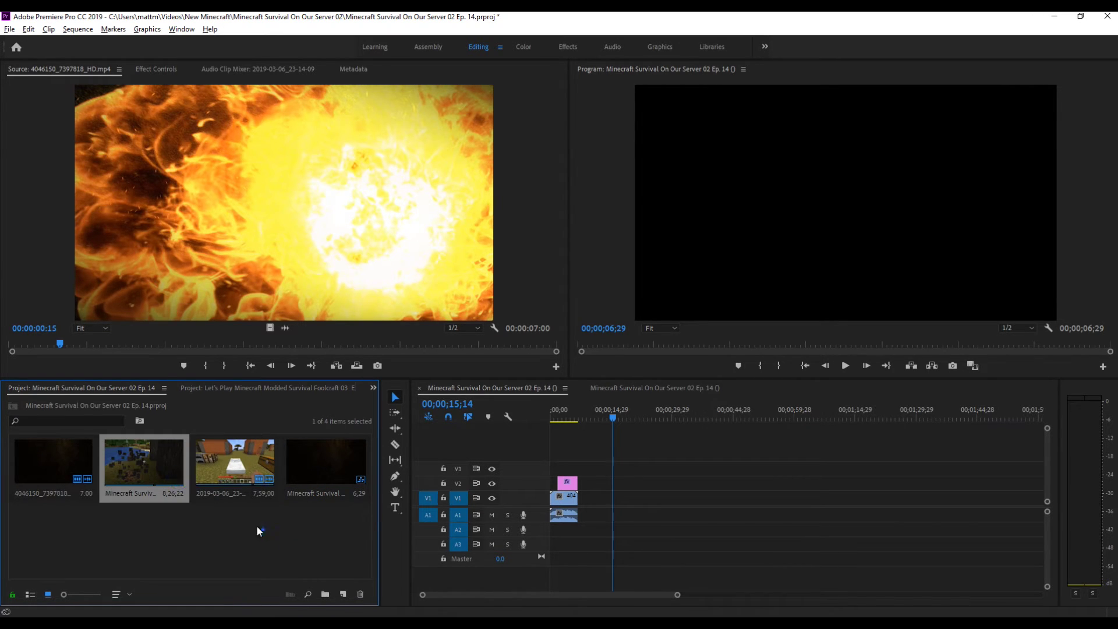
drag(262, 531, 158, 451)
key(Delete)
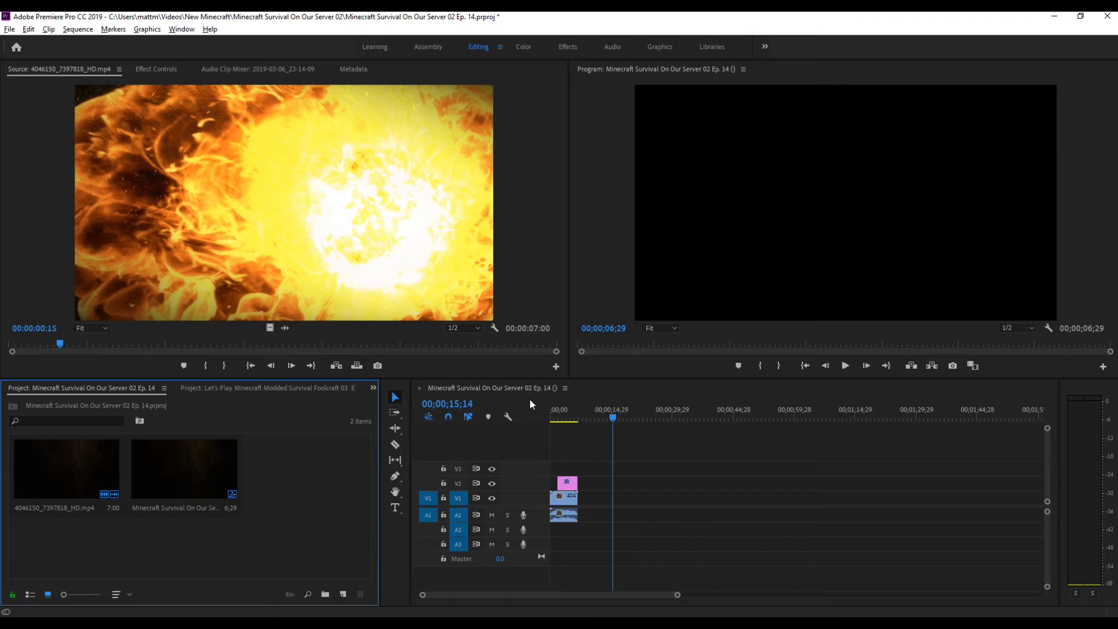
click(138, 495)
drag(567, 421, 583, 437)
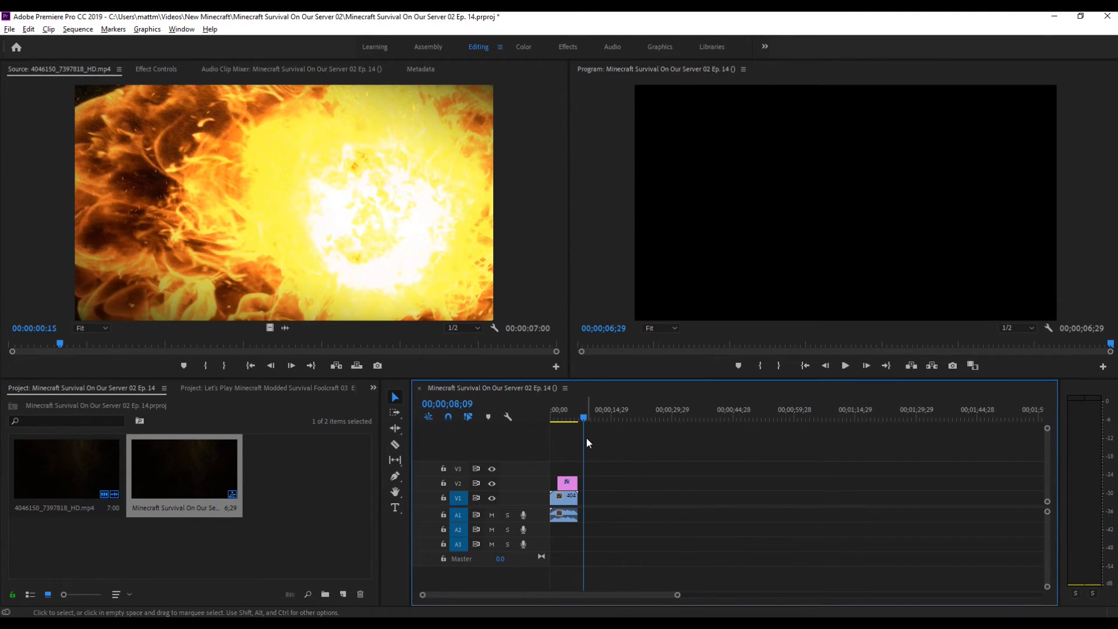
key(ctrl+s)
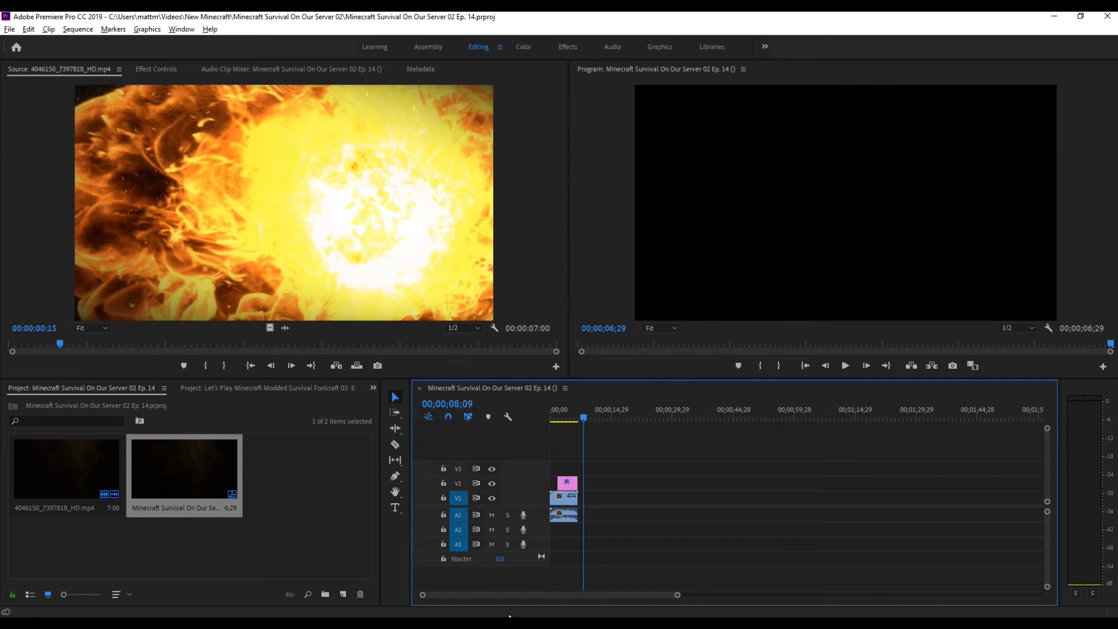
Go to New Minecraft > Minecraft Survival On Our Server 02 in File Explorer and select the Ep. 14 project file.
click(1055, 18)
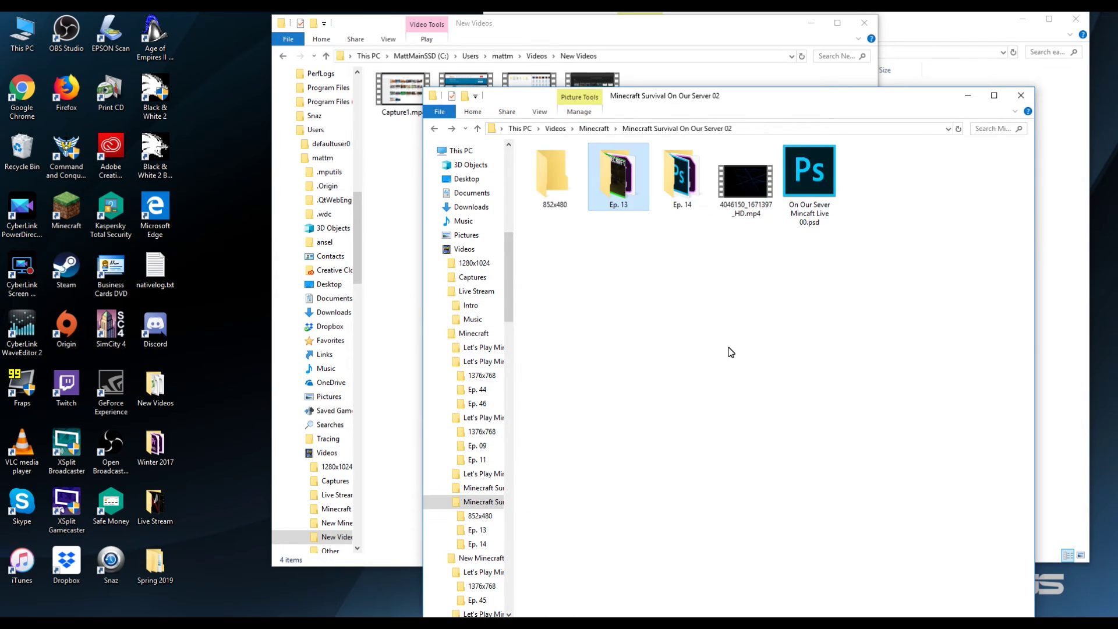
key(alt+Up)
key(alt+Up)
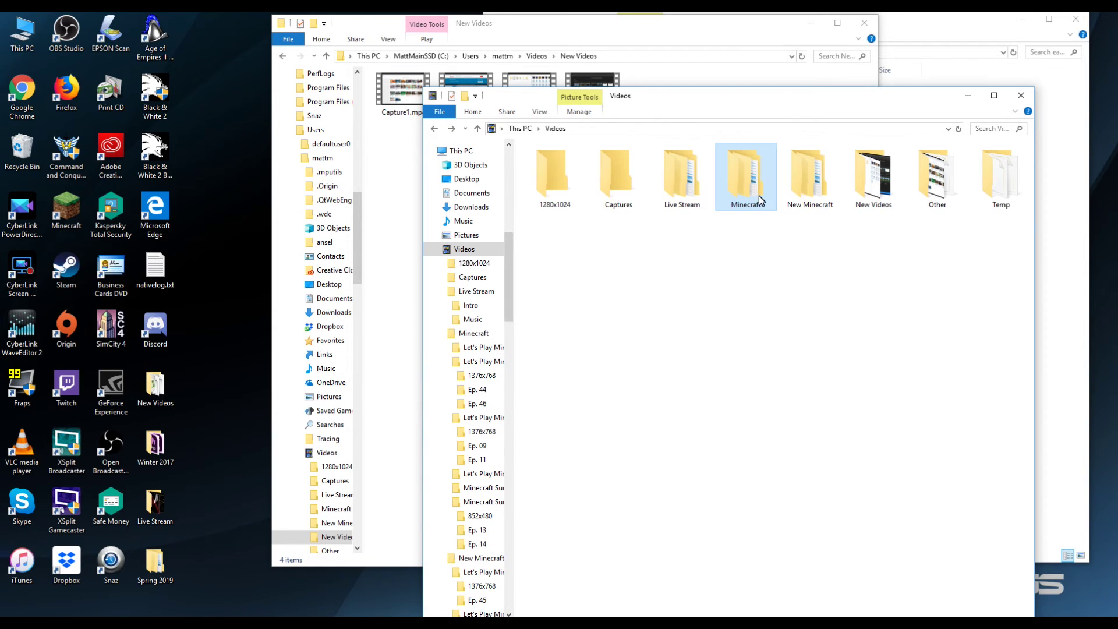
double_click(798, 174)
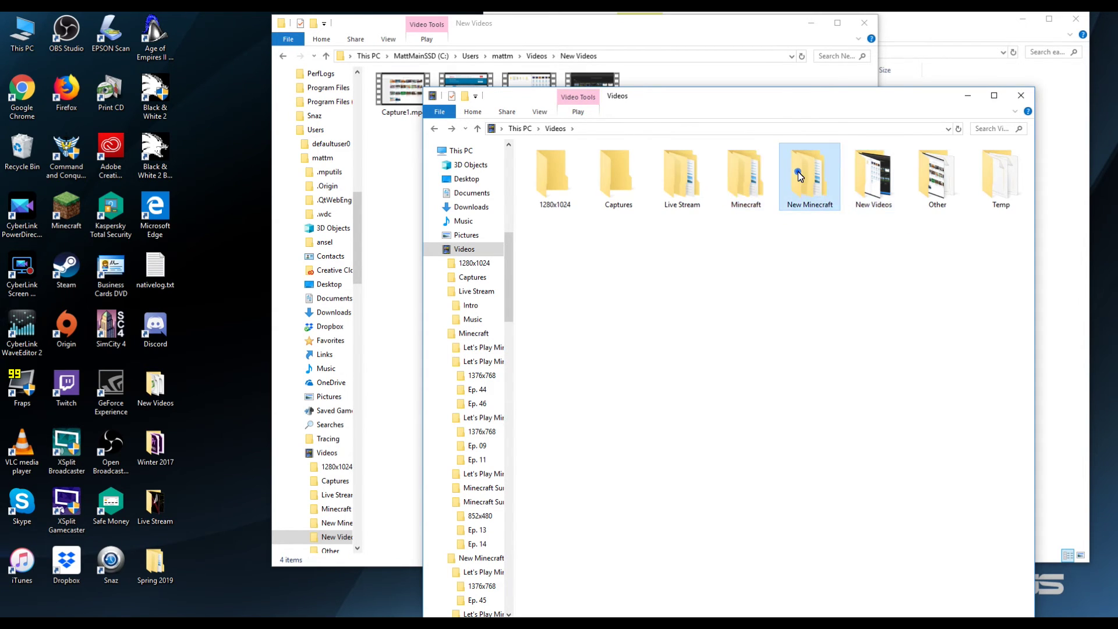
double_click(745, 175)
key(alt+Left)
click(820, 195)
double_click(820, 195)
click(820, 201)
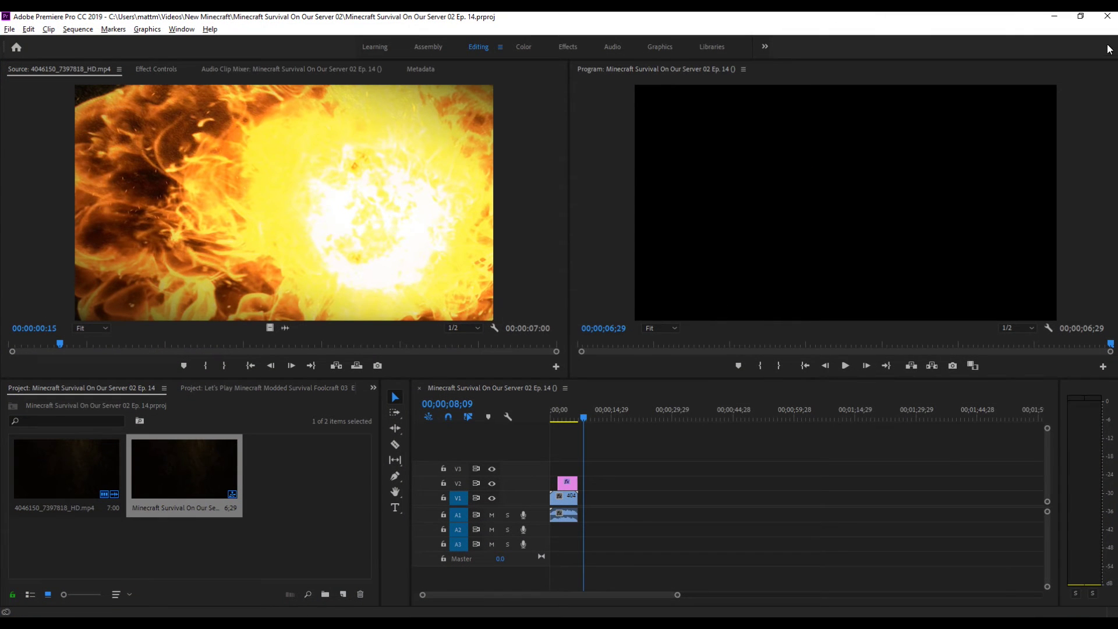
Open the Let's Play Minecraft Survival Ep. 335 project and reveal its sequence in the project.
key(alt+Left)
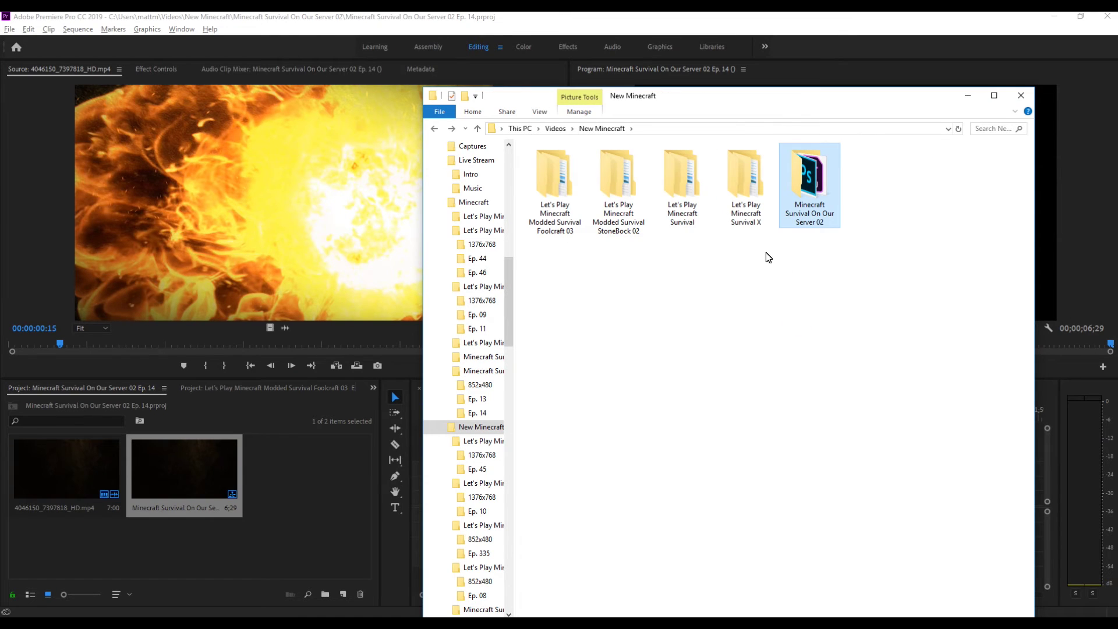
double_click(676, 169)
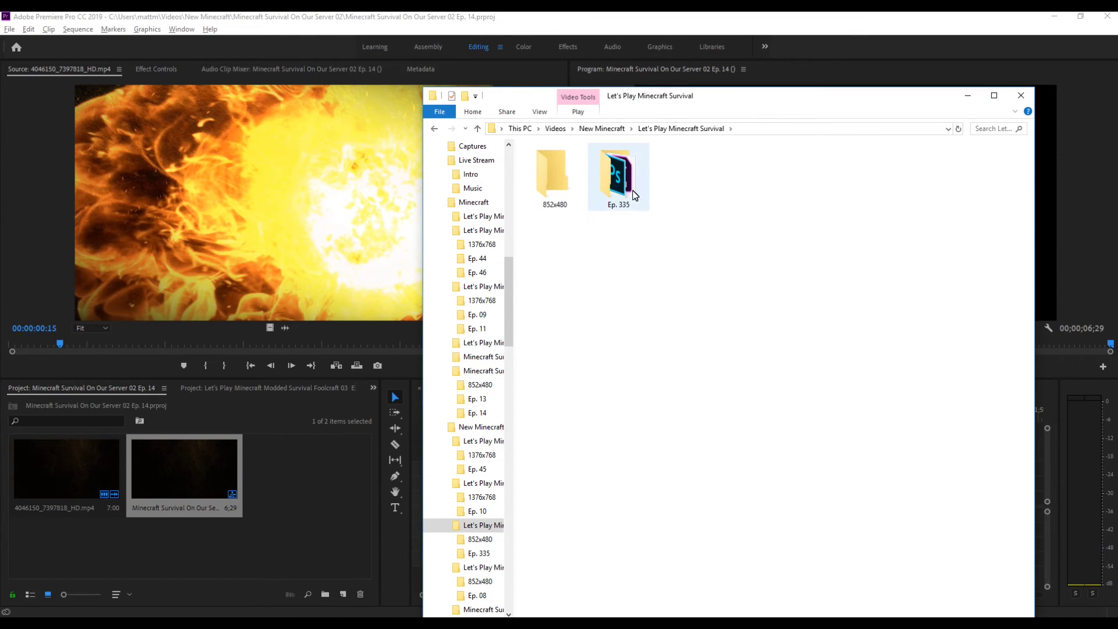
double_click(617, 171)
double_click(811, 181)
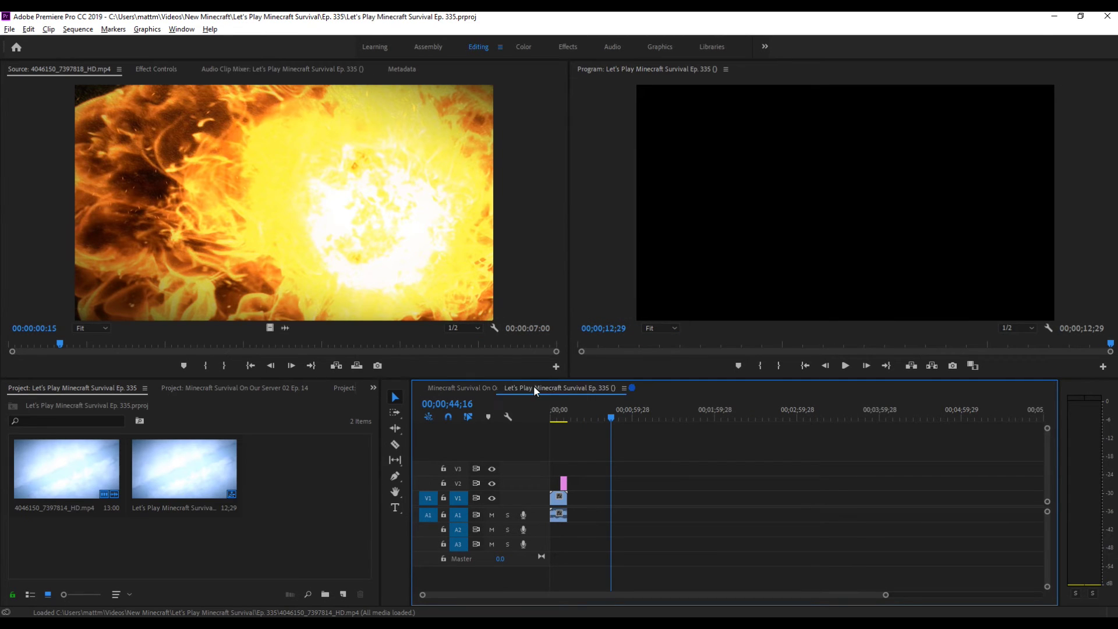
right_click(504, 394)
click(547, 324)
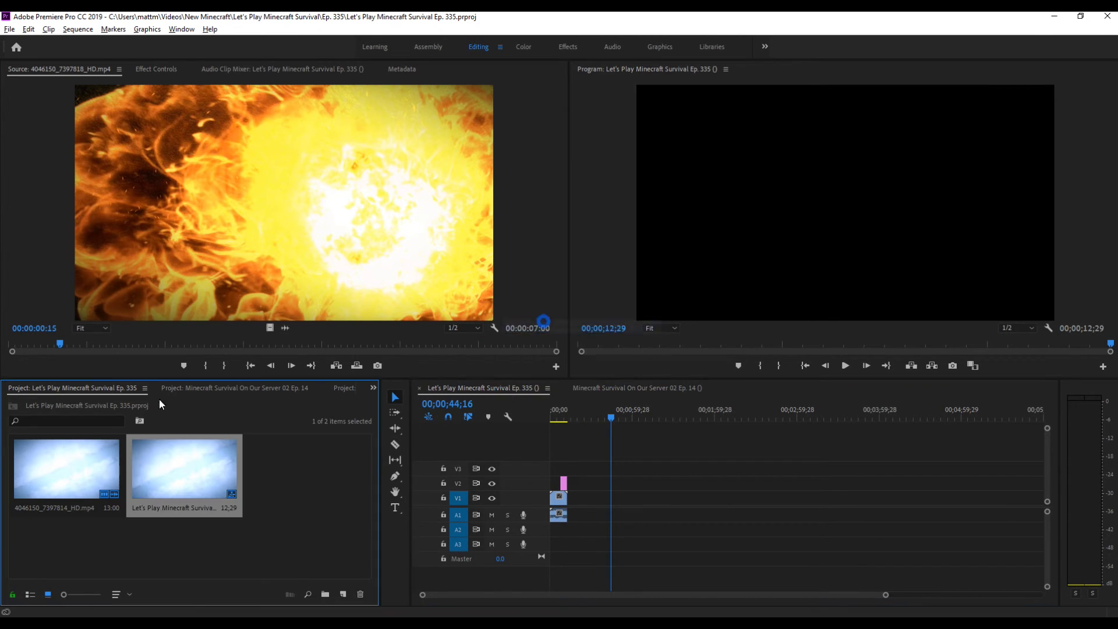
click(610, 387)
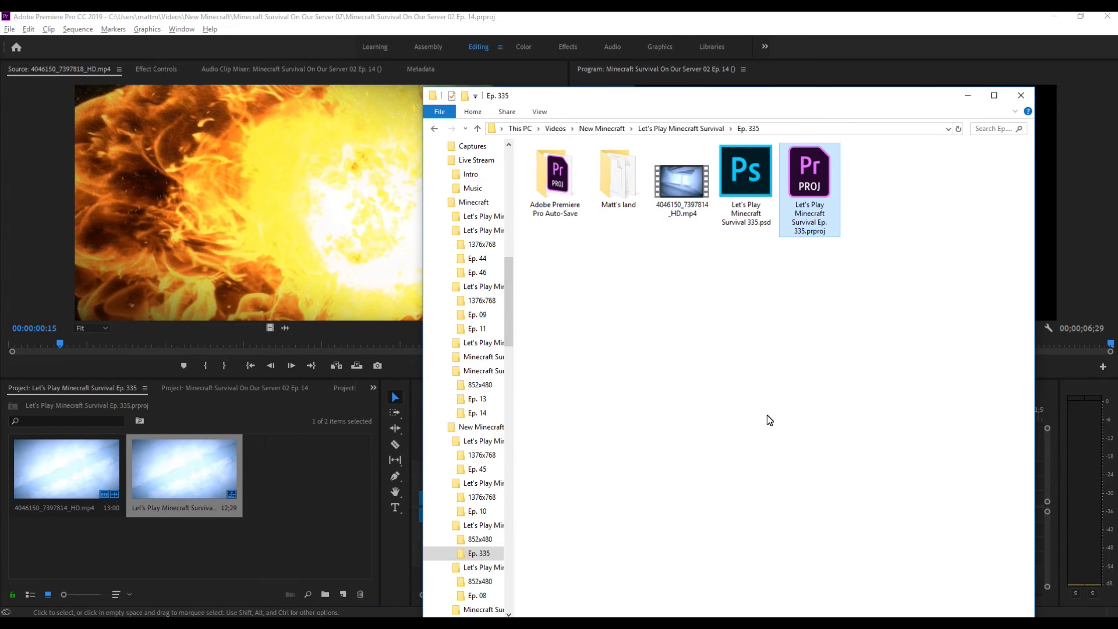
Open the StoneBock 02 Ep. 10 project and load its Ep. 10 sequence in the timeline.
key(alt+Left)
key(alt+Up)
click(625, 207)
right_click(623, 198)
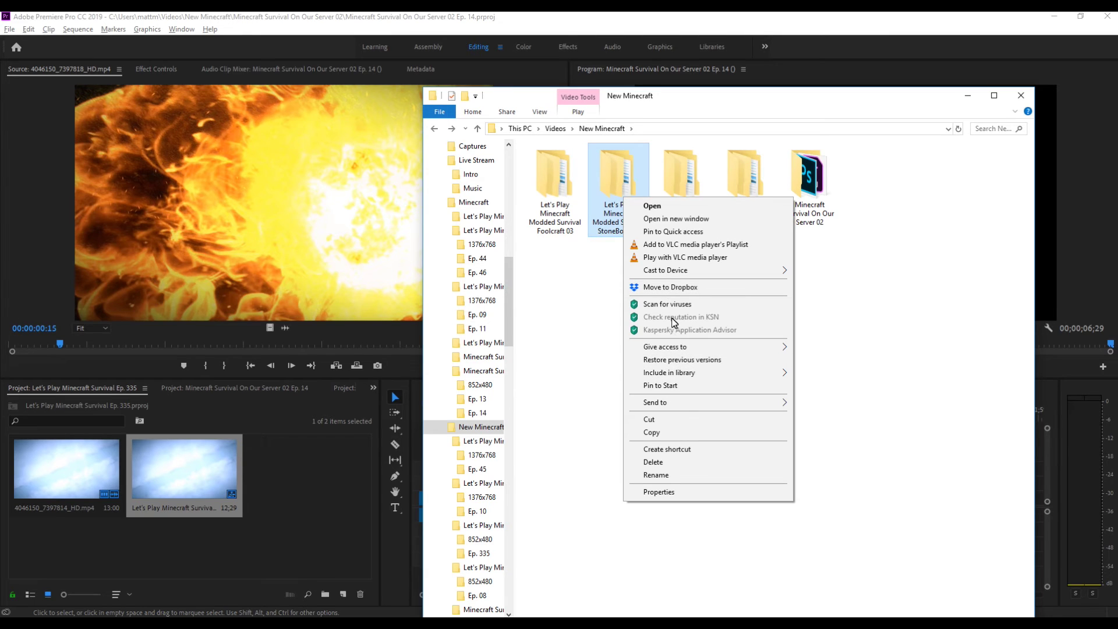
click(624, 189)
double_click(619, 174)
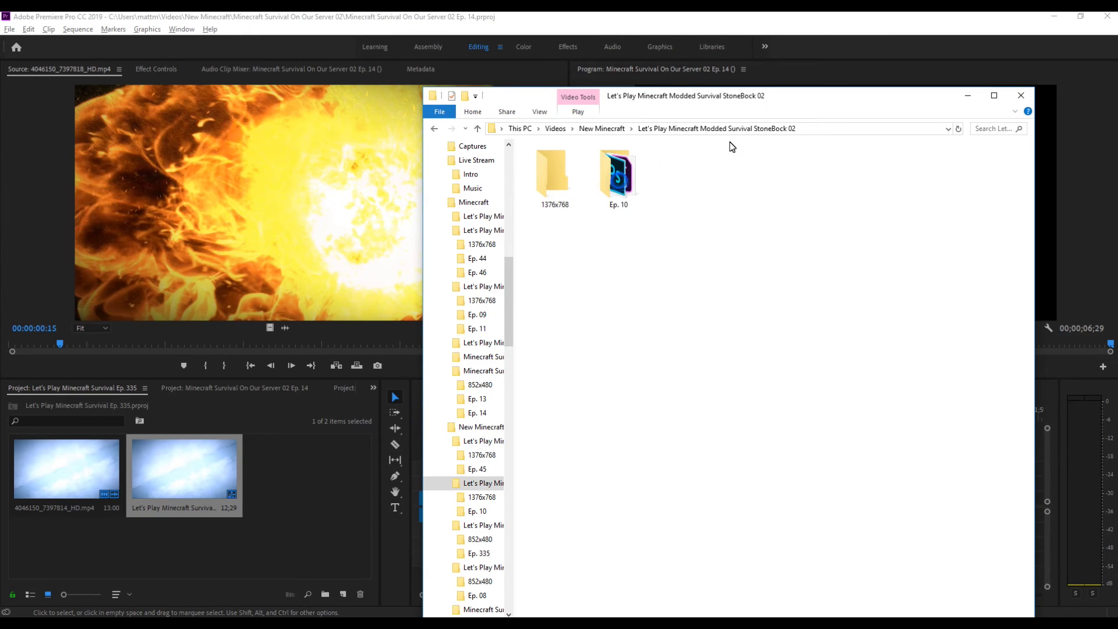
double_click(618, 169)
double_click(794, 184)
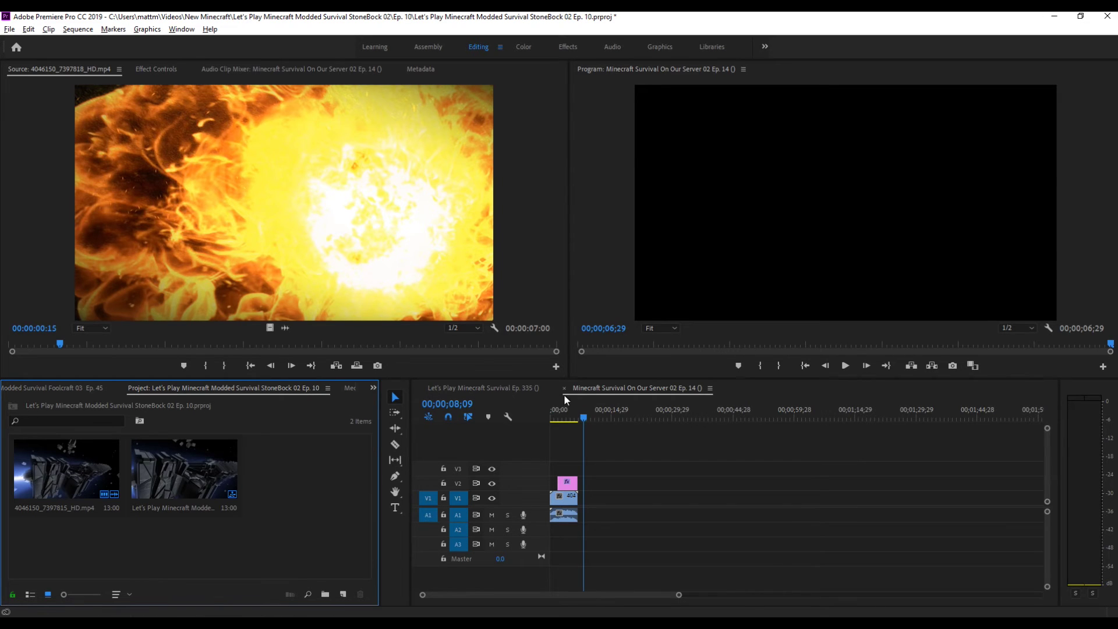
double_click(195, 474)
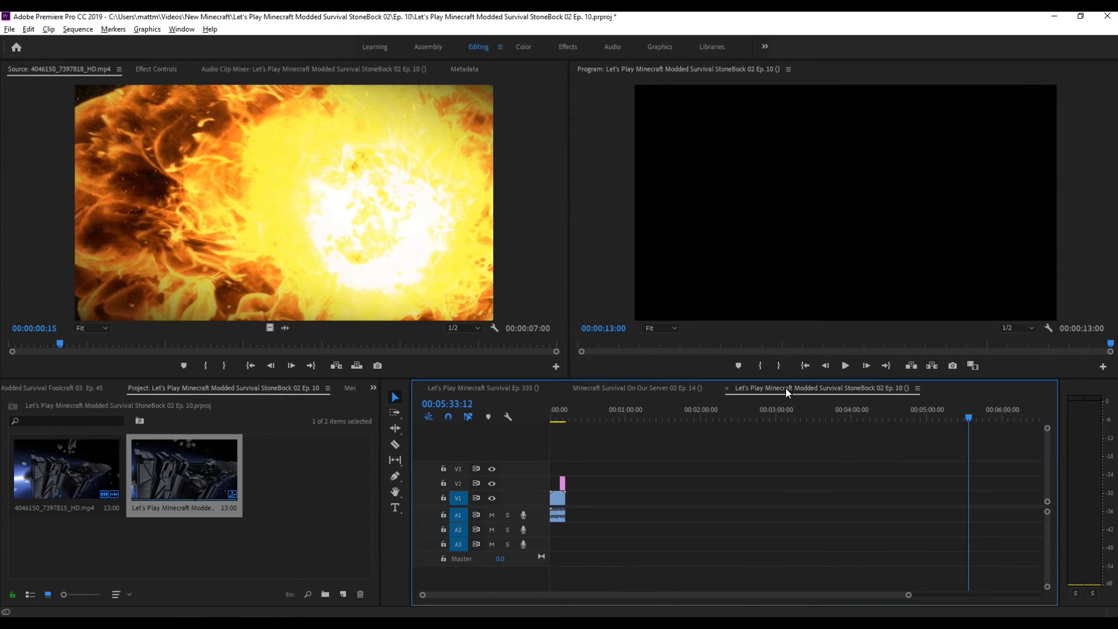
key(alt+Tab)
key(BackSpace)
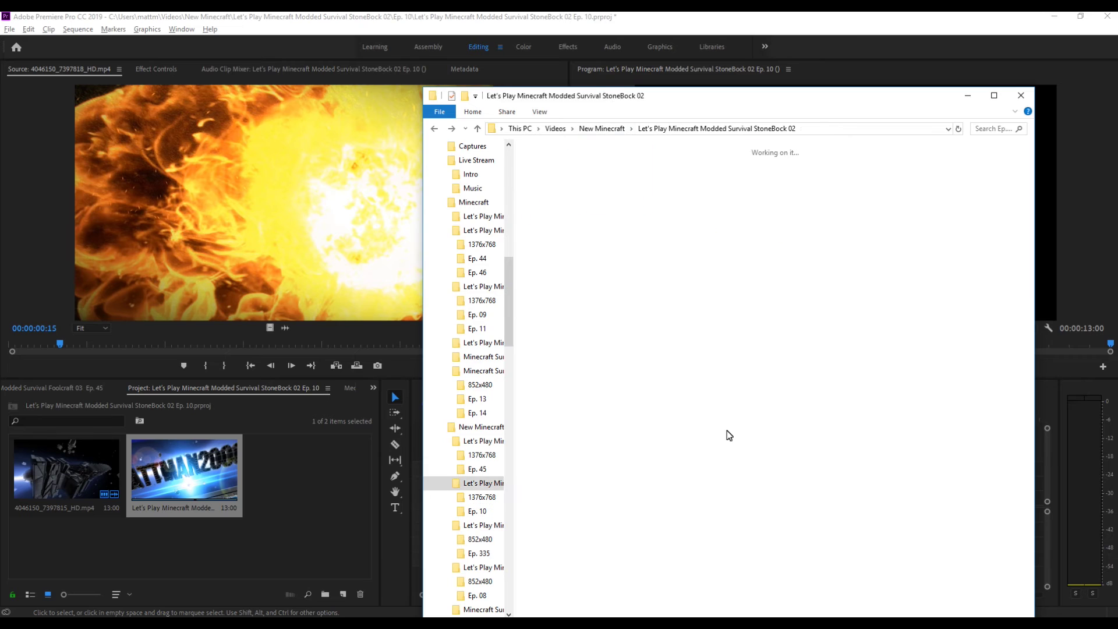
Browse from New Minecraft into the Foolcraft 03 Ep. 45 folder.
key(BackSpace)
right_click(539, 183)
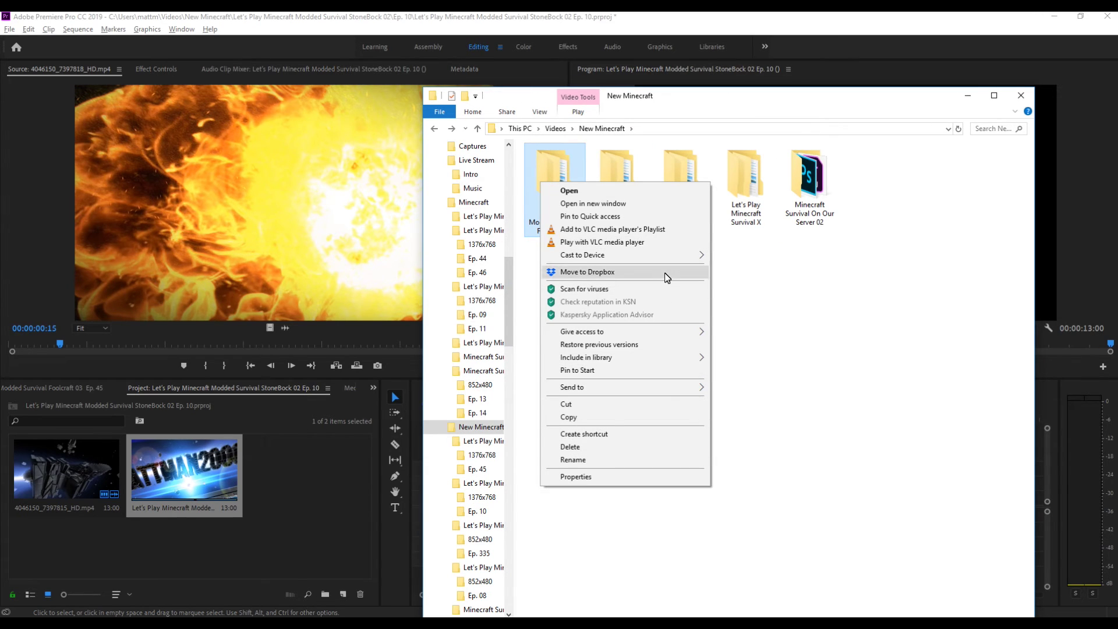
click(559, 190)
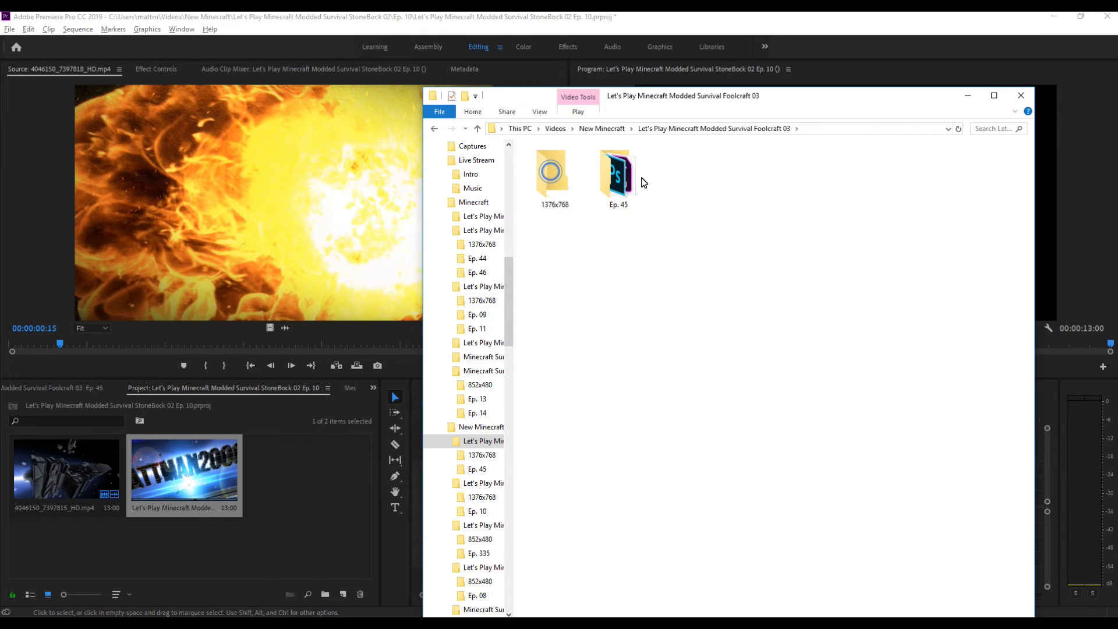
double_click(640, 175)
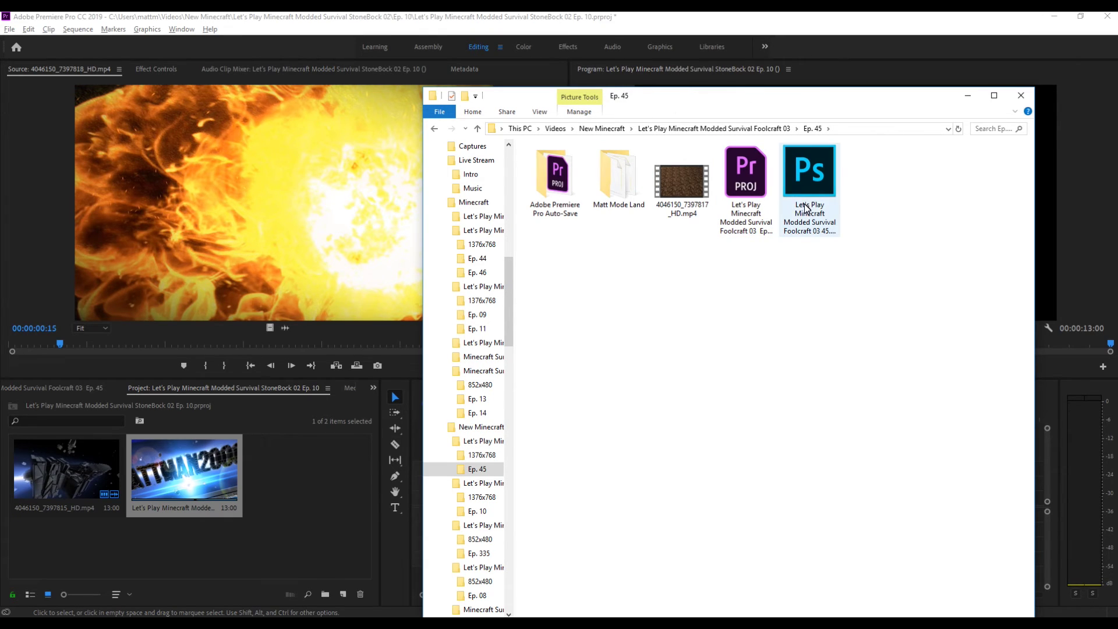
Open the 45.psd thumbnail and the Foolcraft 03 Ep. 45 project, then load its sequence.
click(806, 187)
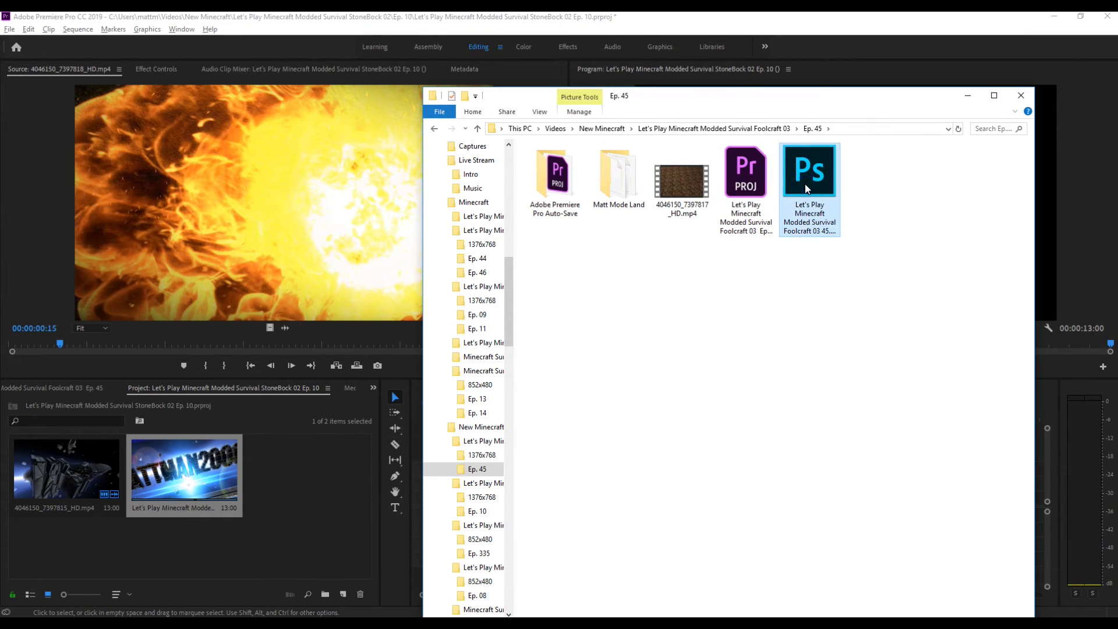
key(Left)
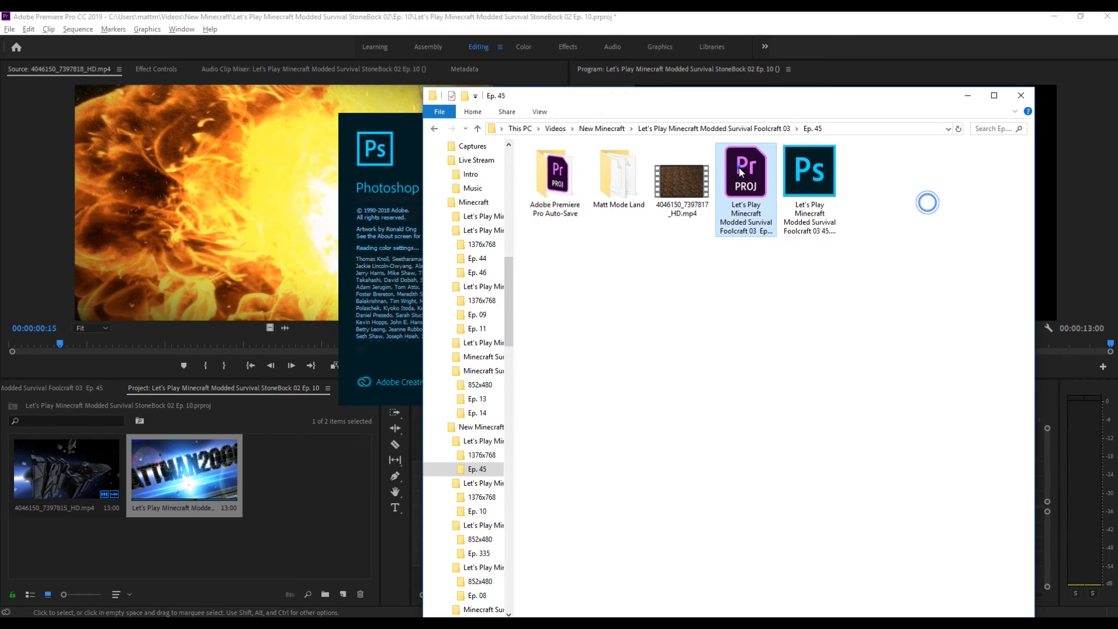
key(Return)
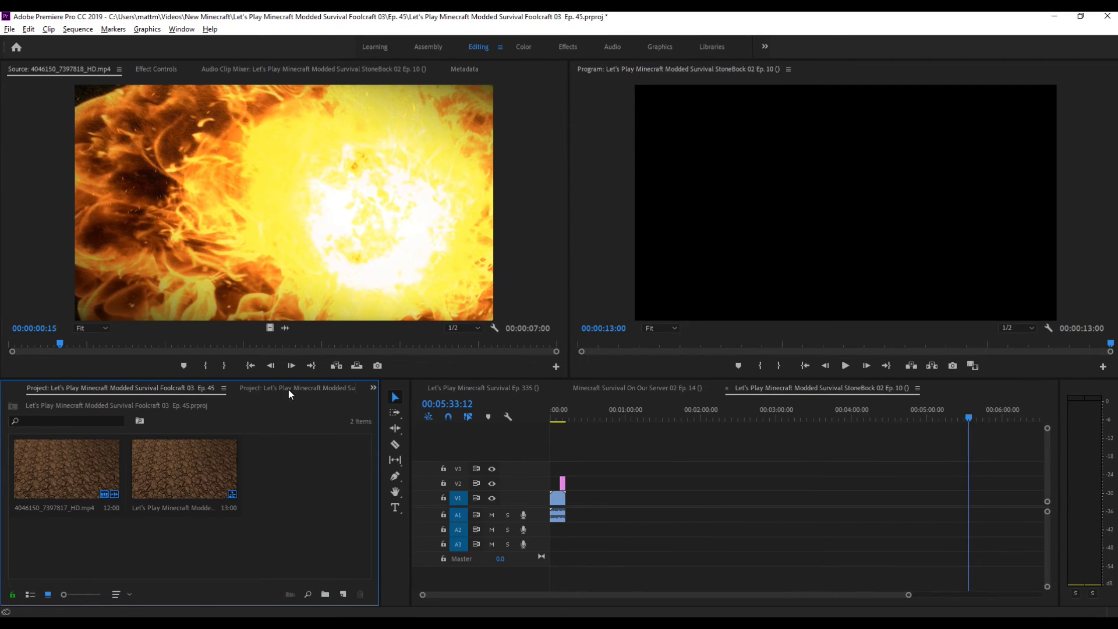
double_click(222, 472)
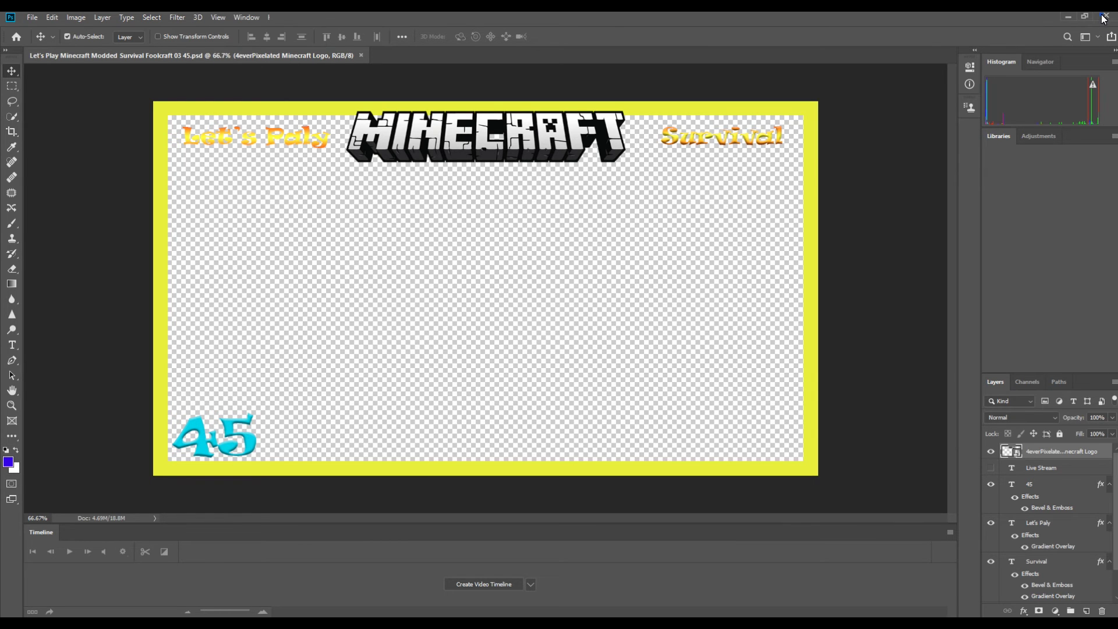
Close Photoshop along with the Foolcraft 03 45 artwork.
click(1104, 17)
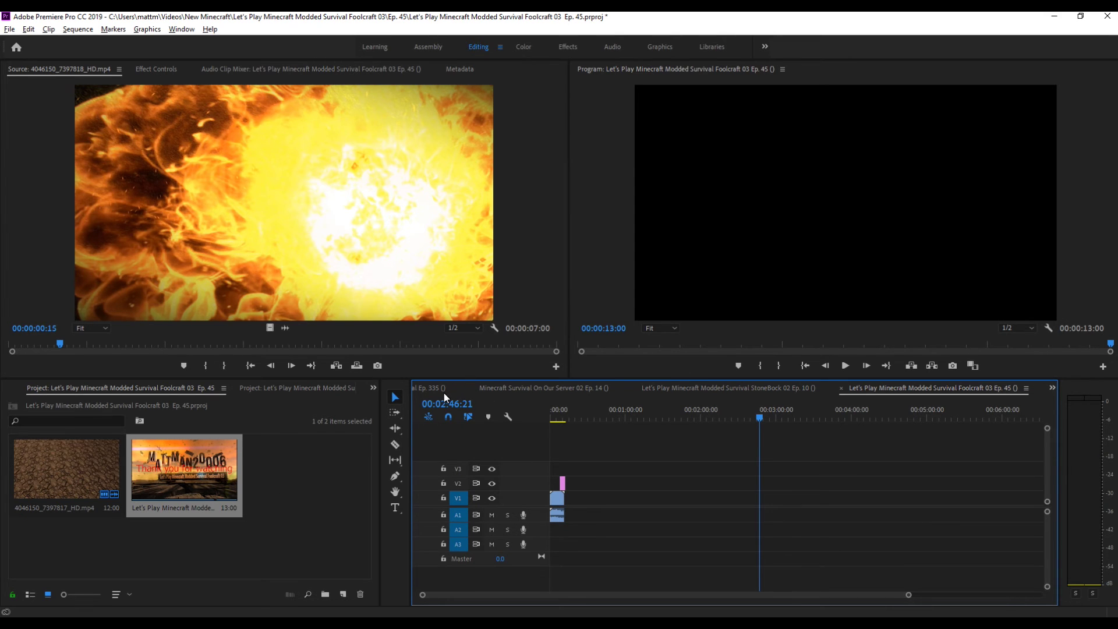
Switch the timeline to the Ep. 335 sequence and reveal it in the project.
click(427, 389)
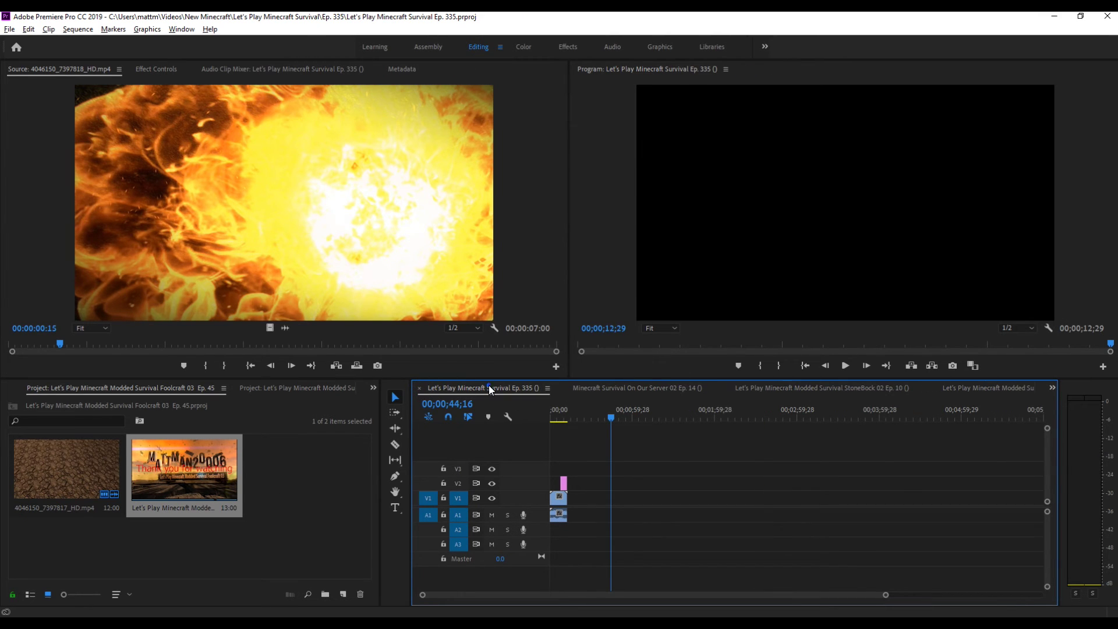
right_click(489, 389)
click(556, 309)
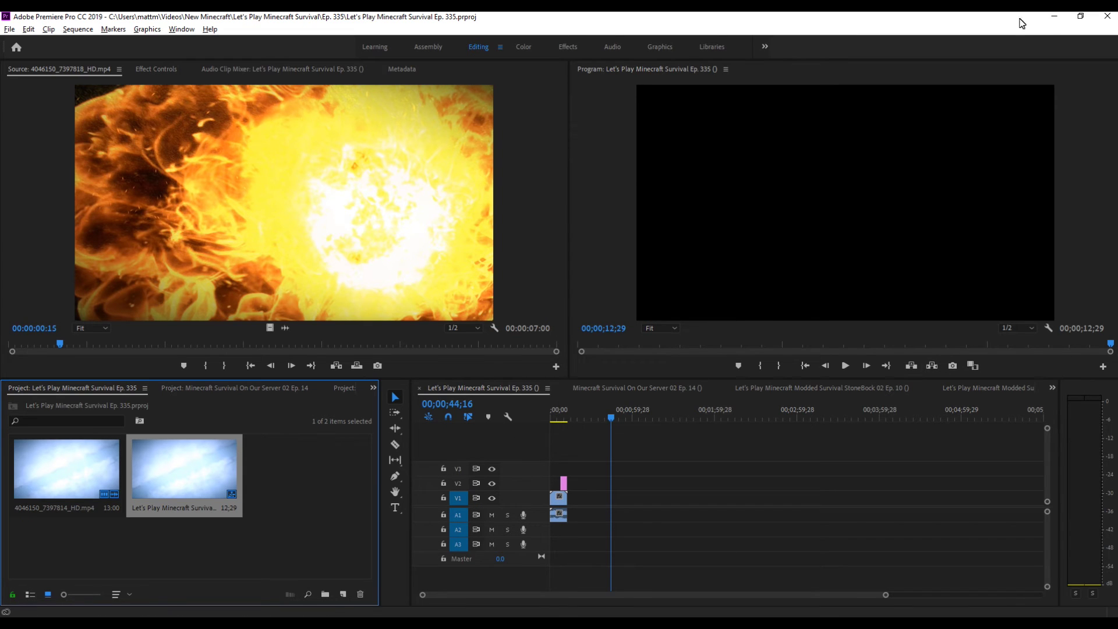
Browse the Minecraft Survival On Our Server 02 folder, then return to Premiere near Ep. 335's intro.
key(alt+Tab)
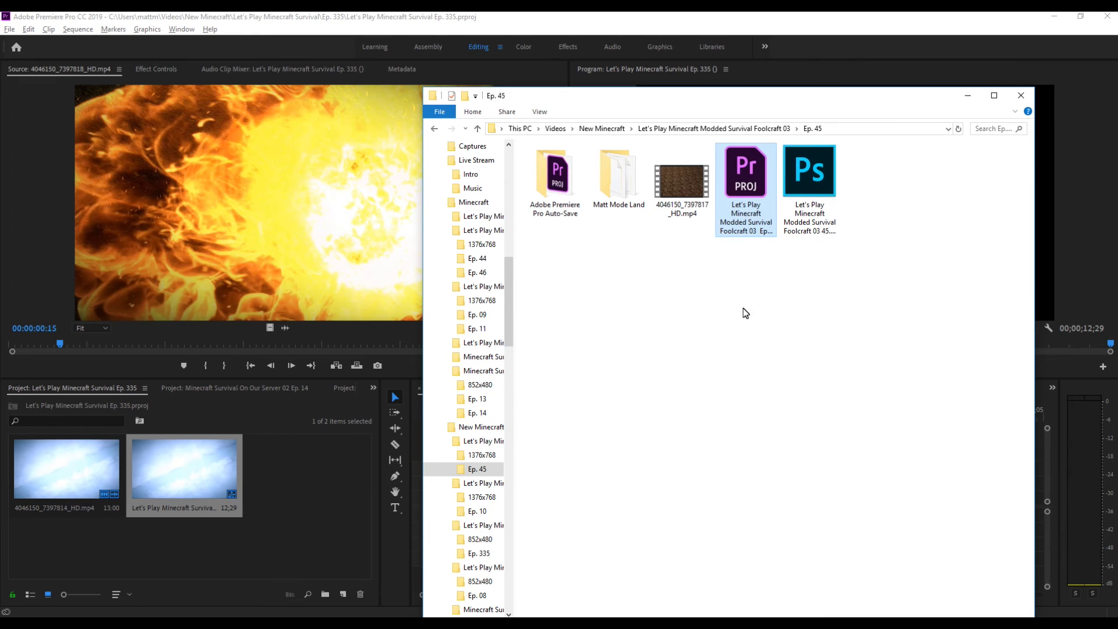
key(BackSpace)
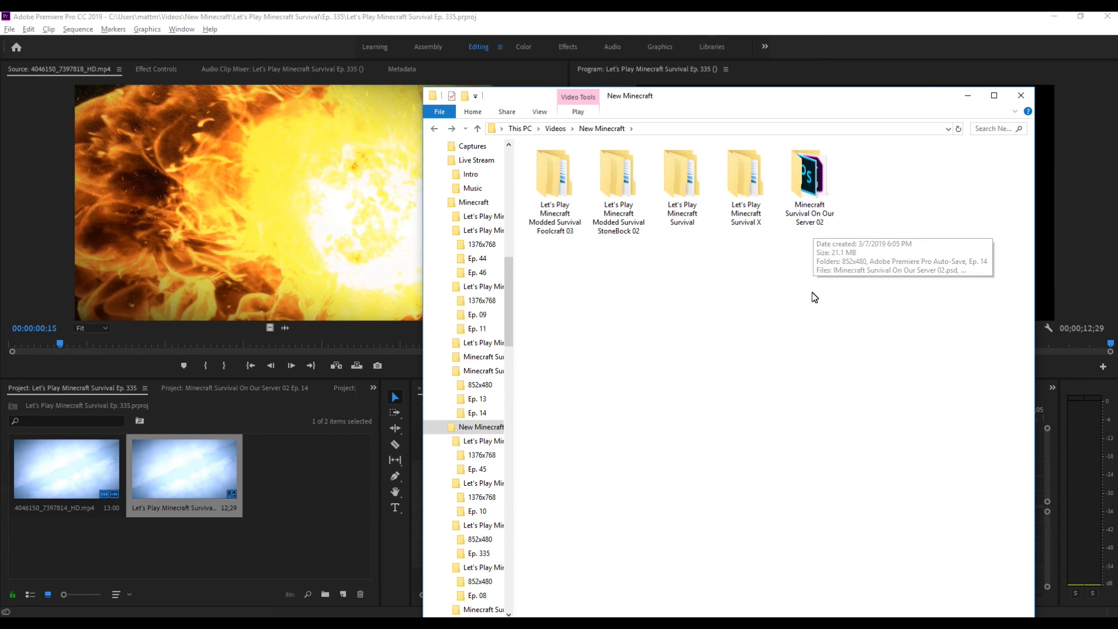
click(810, 170)
double_click(810, 171)
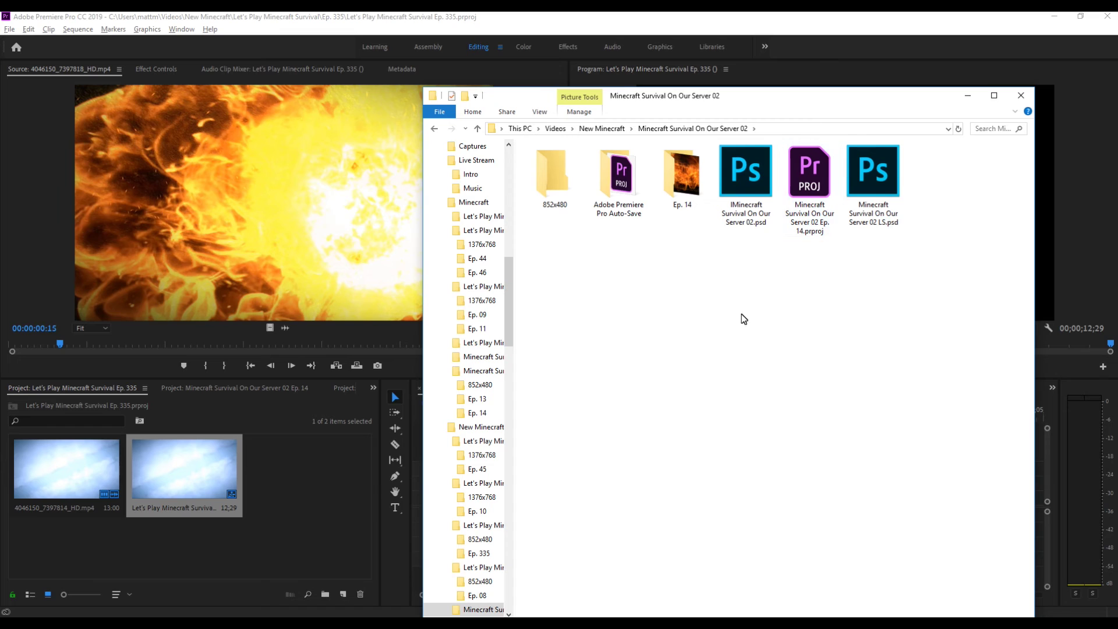
click(435, 128)
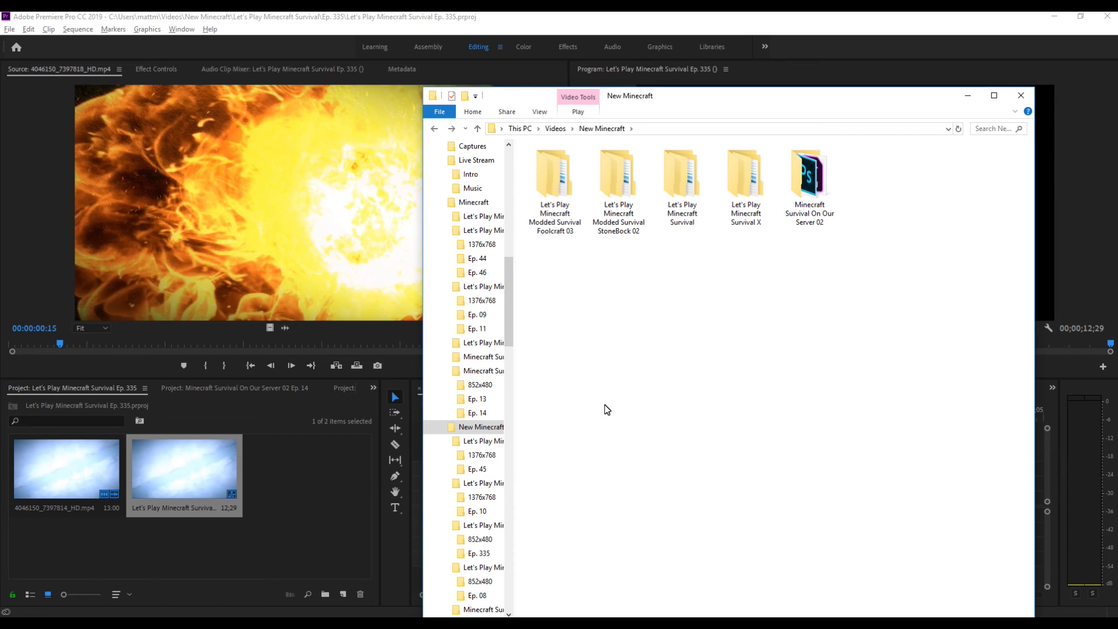
click(243, 528)
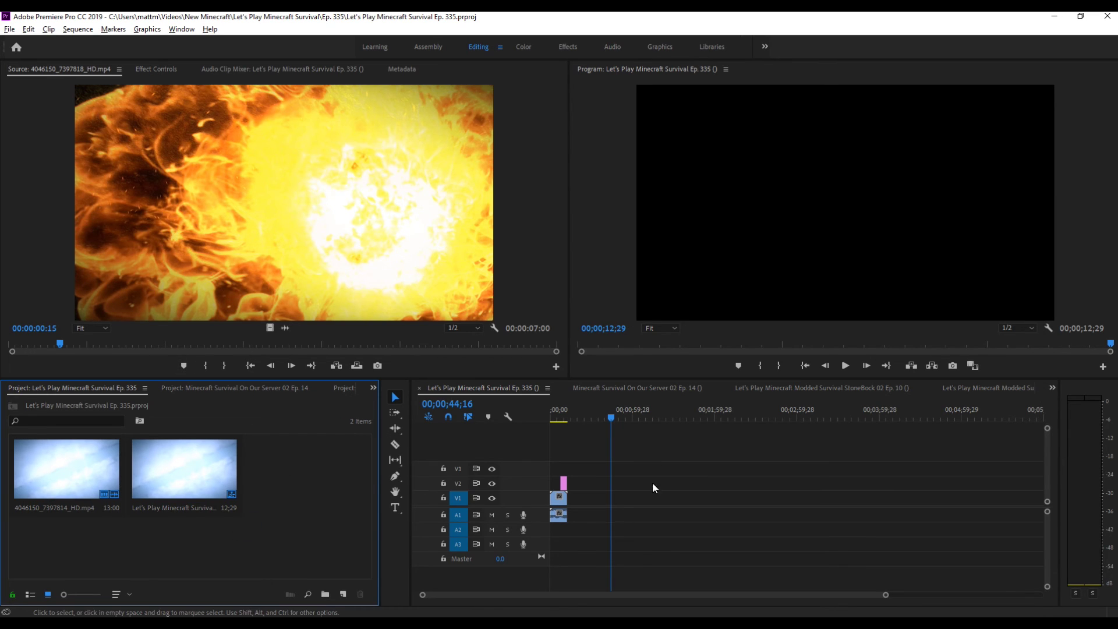
drag(568, 414, 553, 418)
Play the Ep. 335 intro from the start and stop at 00;00;07;13.
key(space)
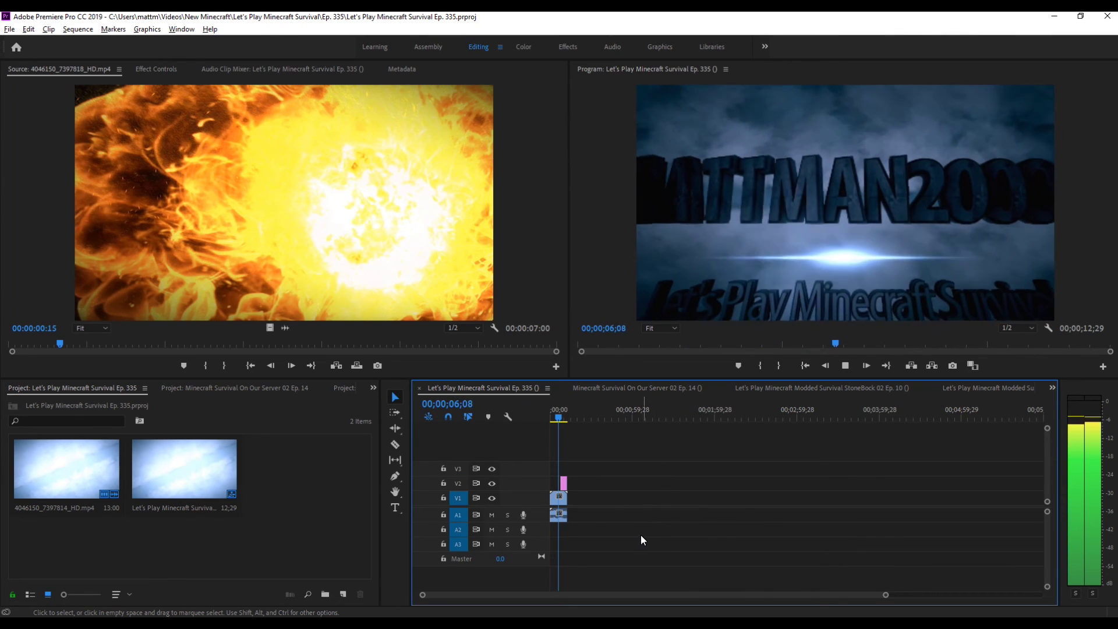
key(space)
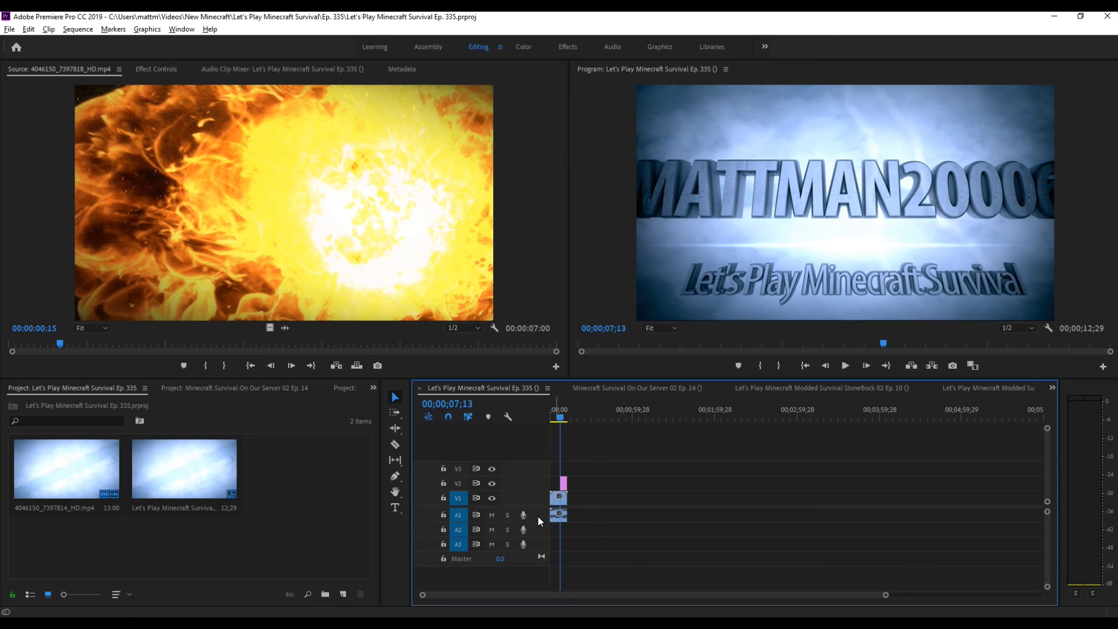
key(alt+Tab)
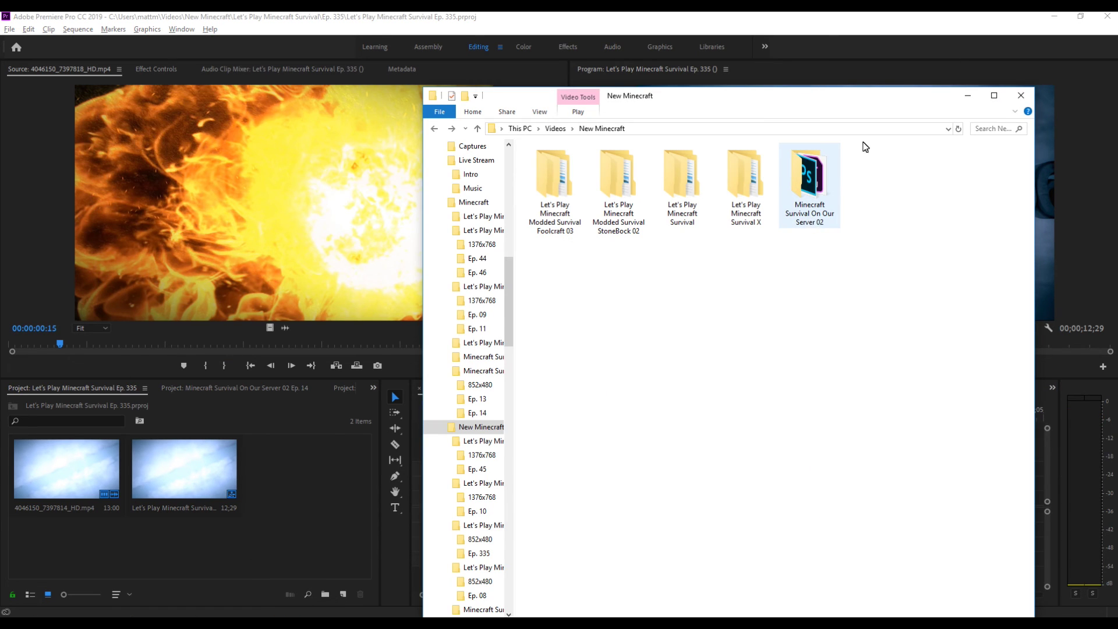
click(968, 96)
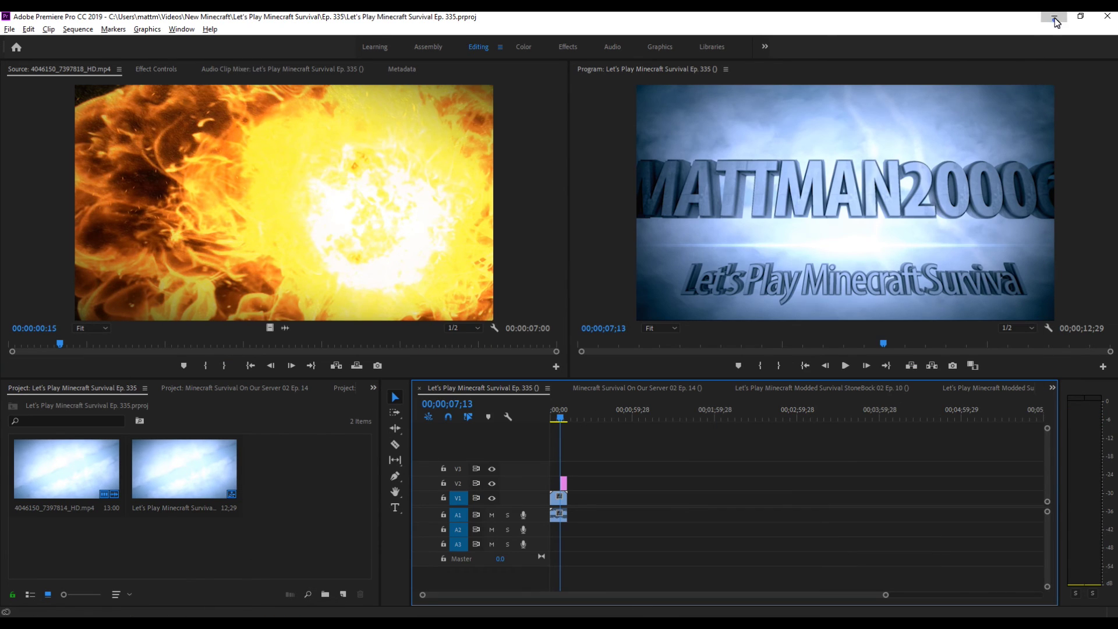
click(1054, 17)
key(alt+Tab)
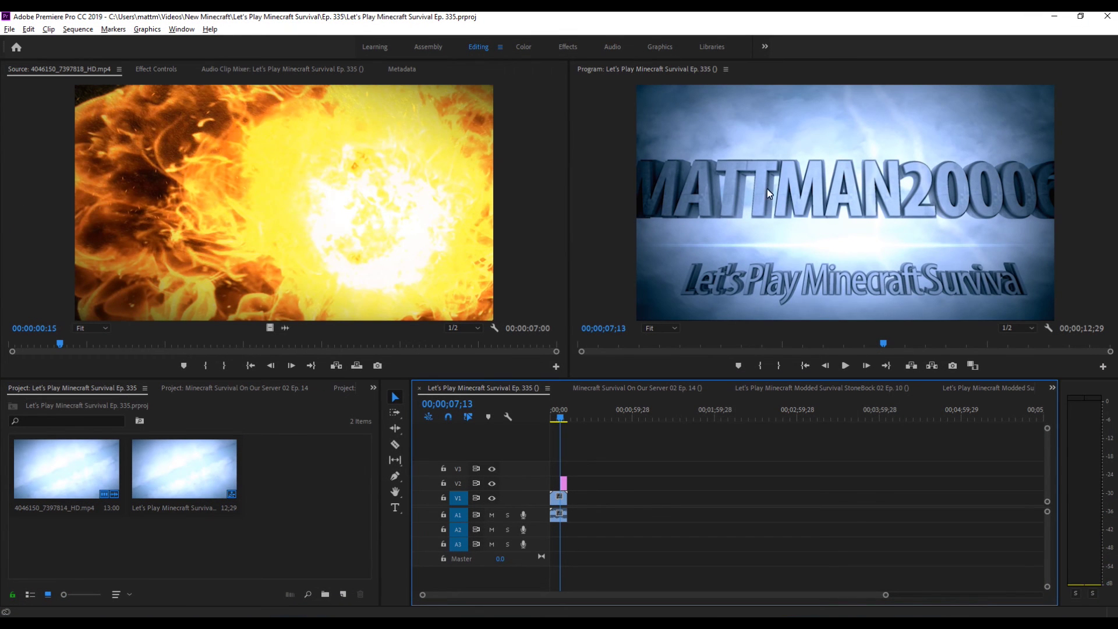